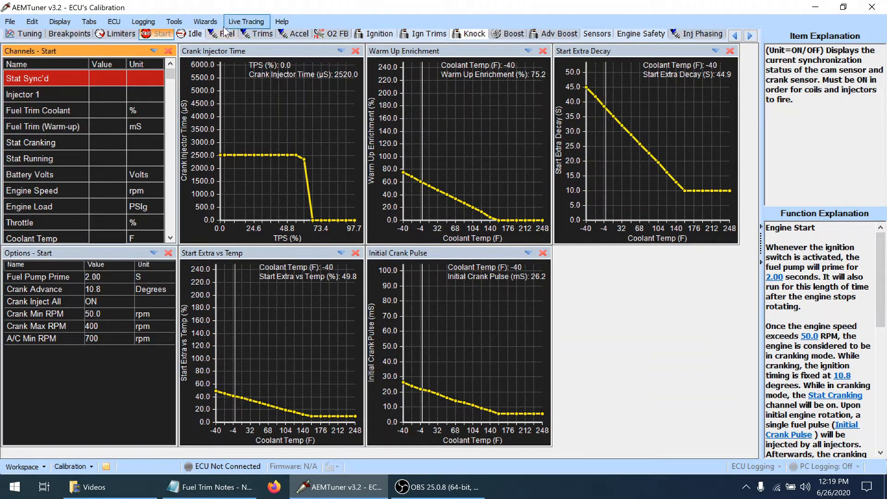
Open the Fuel Map and highlight the cells from 400 to 2000 RPM between -2.2 and -13.1 PSIg.
click(224, 34)
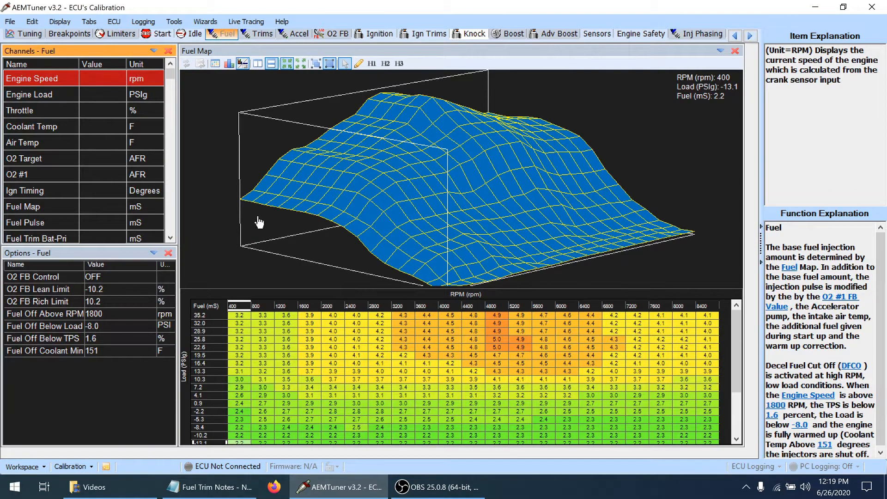
click(740, 359)
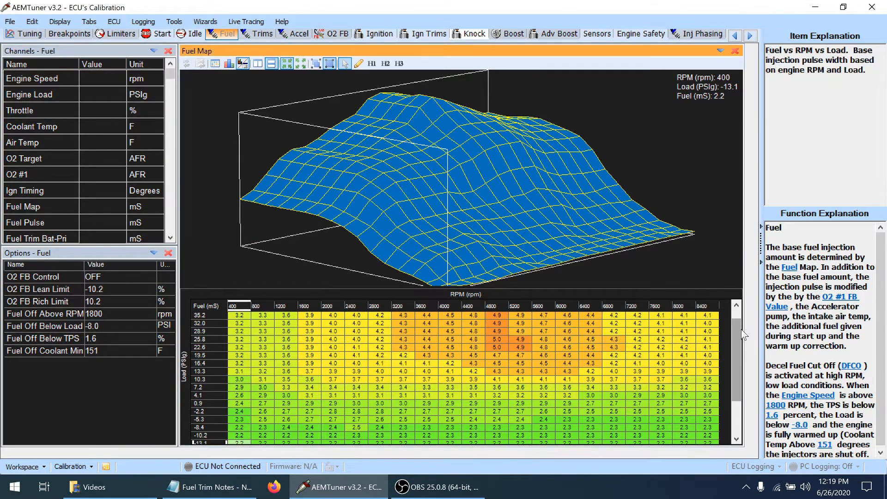
scroll(741, 355, down, 1)
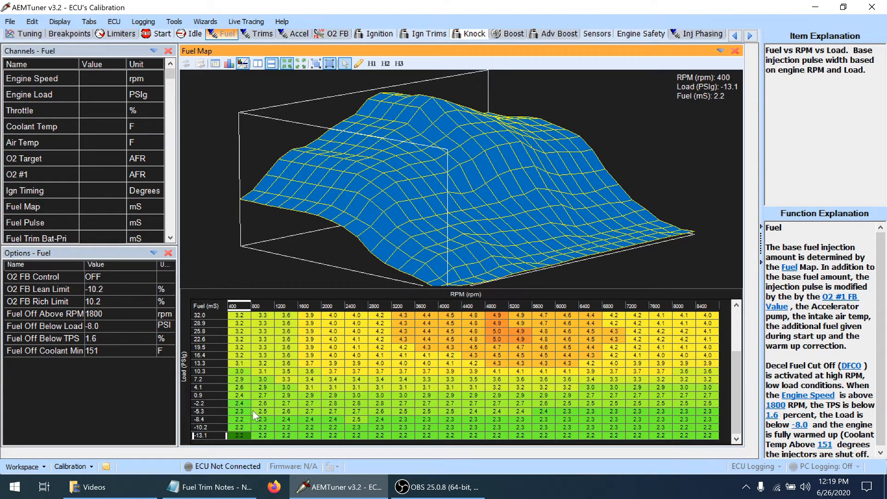
key(Up)
key(Up)
key(Up)
key(Up)
key(shift+Right)
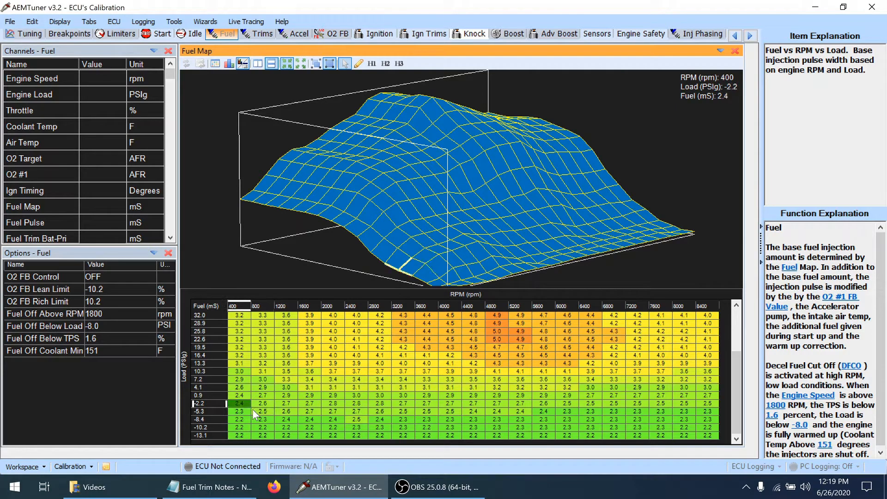
key(shift+Right)
key(shift+Right)
key(shift+Right)
key(shift+Down)
key(shift+Down)
key(shift+Down)
key(shift+Down)
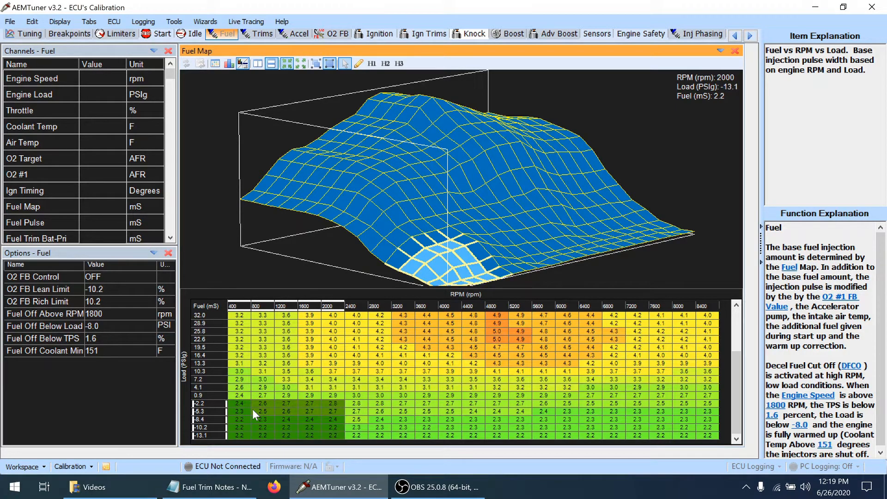
Highlight the fuel cells from 800 to 2000 RPM in the -10.2 and -8.4 PSIg rows.
key(Up)
key(shift+Left)
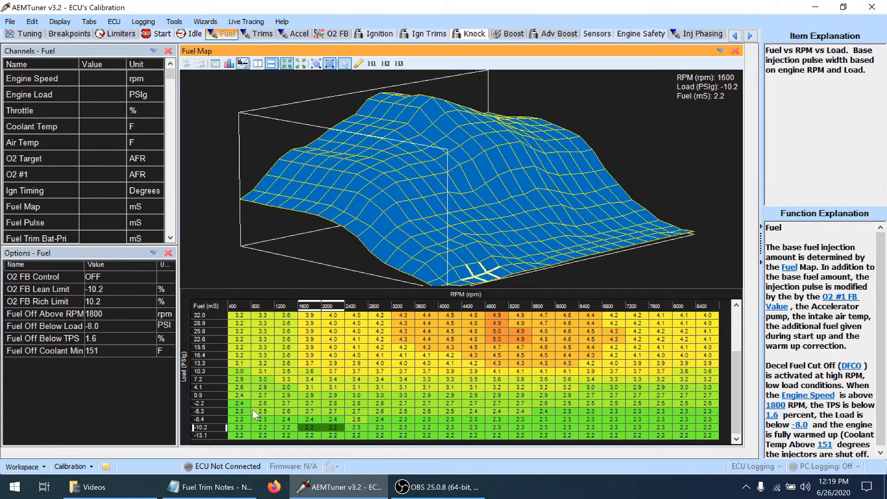
key(shift+Left)
key(shift+Left)
key(shift+Up)
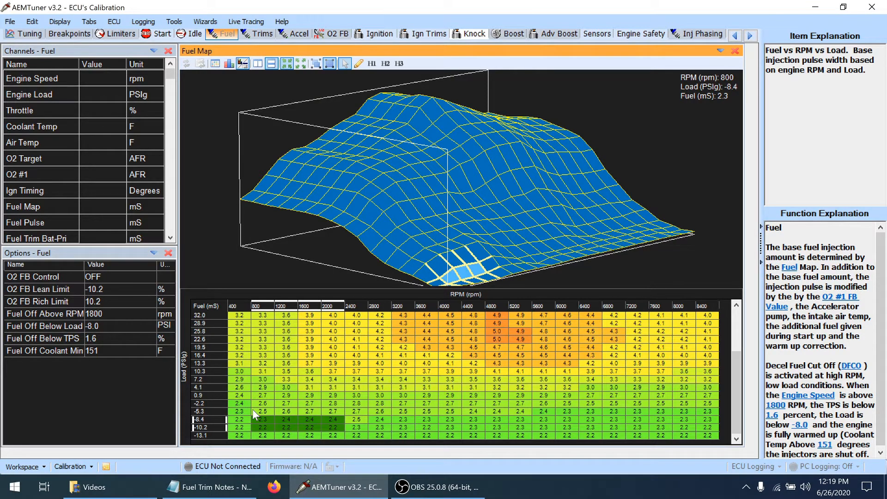
Examine individual low-load fuel cells between 400 and 2000 RPM, from -2.2 down to -13.1 PSIg.
key(Down)
key(Down)
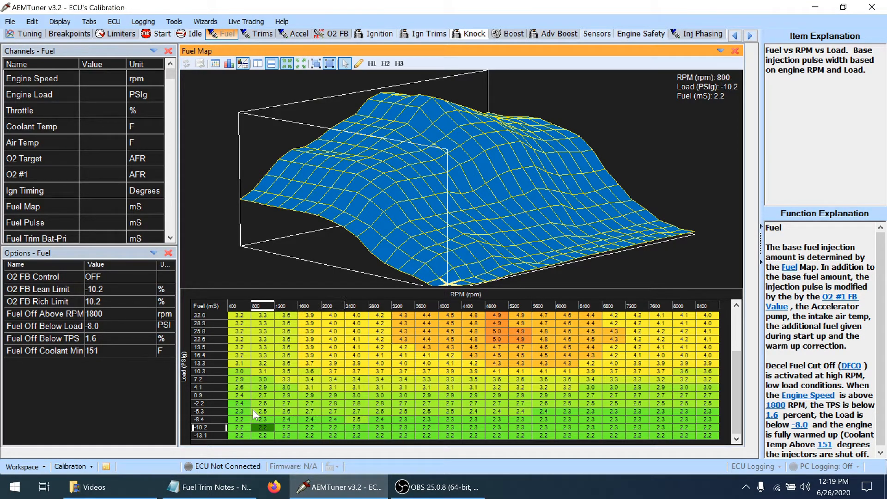
key(Right)
key(Right)
key(Right)
key(Left)
key(Left)
key(Left)
key(Left)
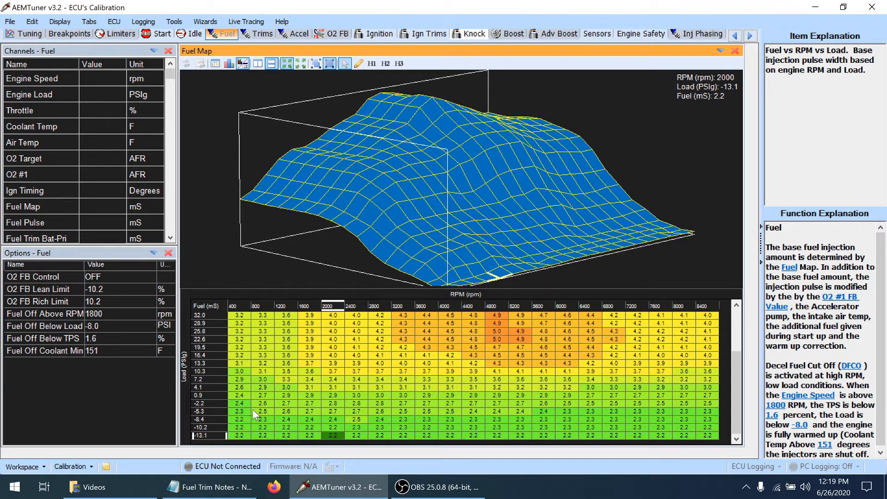
key(Up)
key(Up)
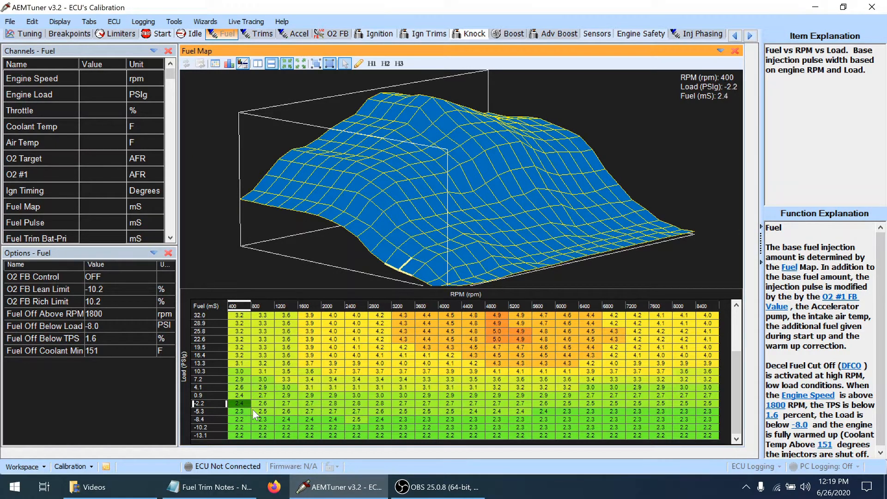
key(Down)
key(Down)
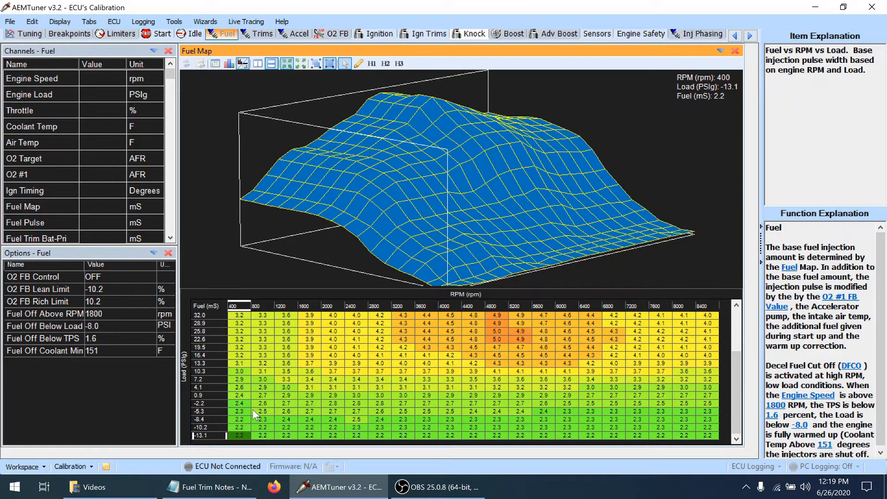
key(Up)
key(Up)
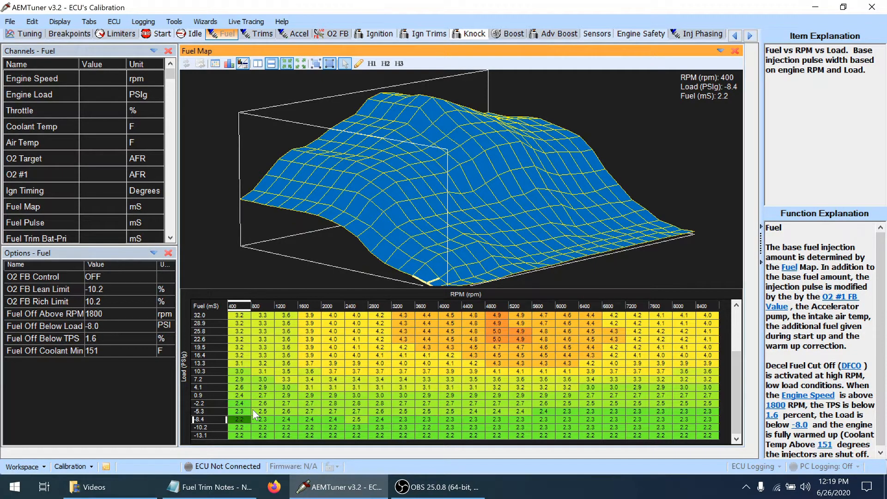
Lower the fuel in the 400 RPM cells from -8.4 to -13.1 PSIg to 2.0 mS.
key(Right)
key(Down)
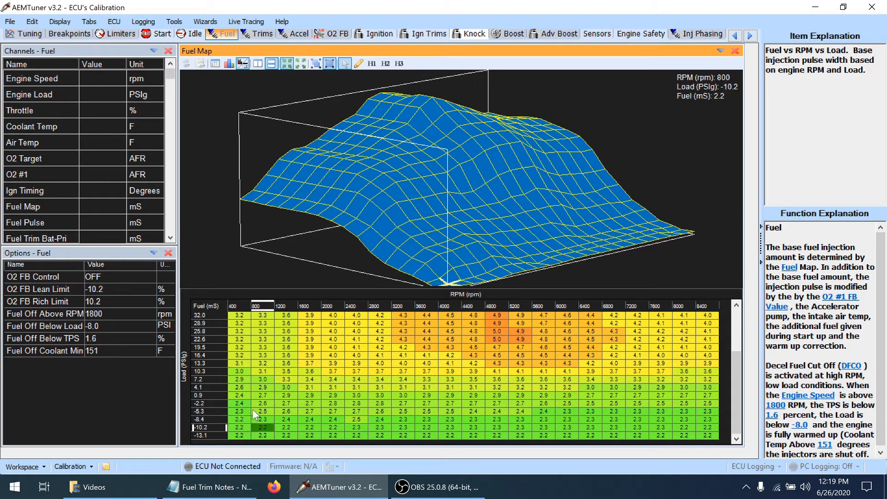
key(Up)
key(Left)
key(shift+Down)
key(shift+Down)
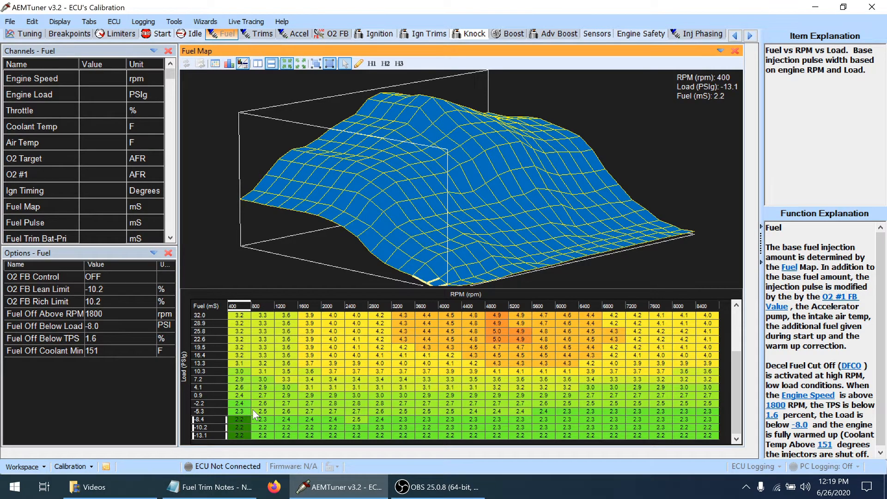
key(minus)
key(minus)
key(minus)
key(minus)
key(minus)
key(minus)
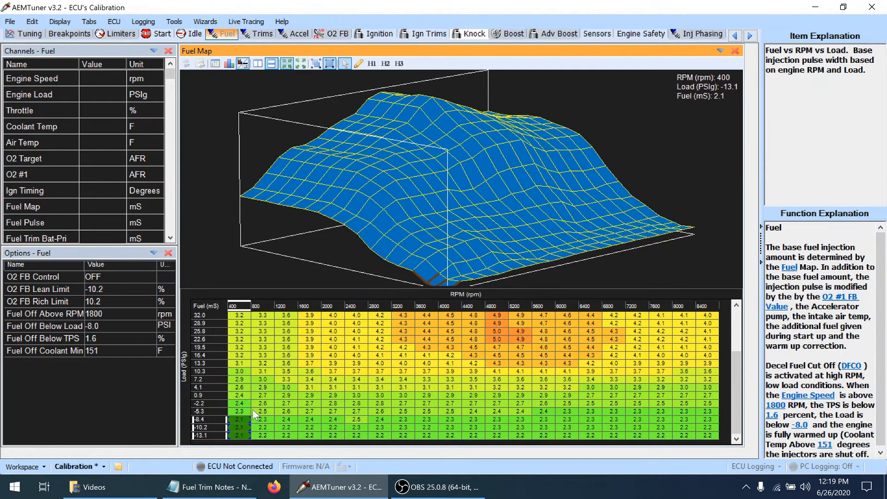
key(minus)
key(minus)
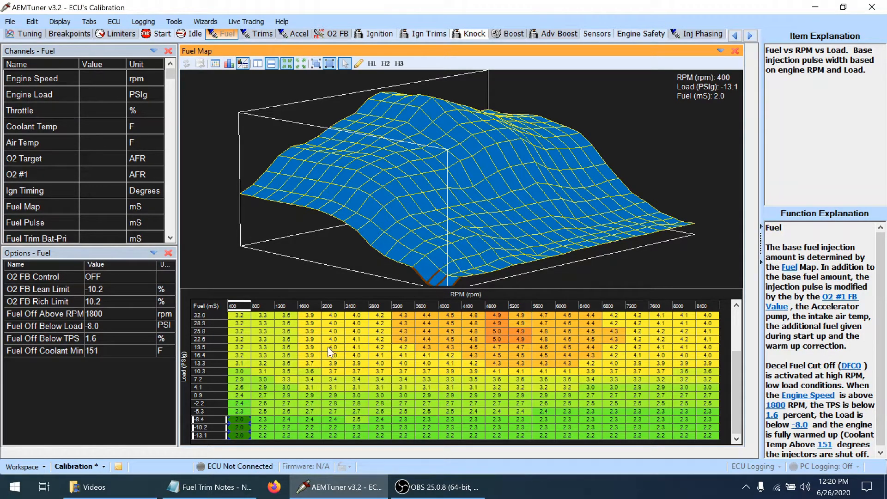
Raise the fuel in the selected 400 RPM low-load cells to 2.2 mS and save the calibration.
key(plus)
key(plus)
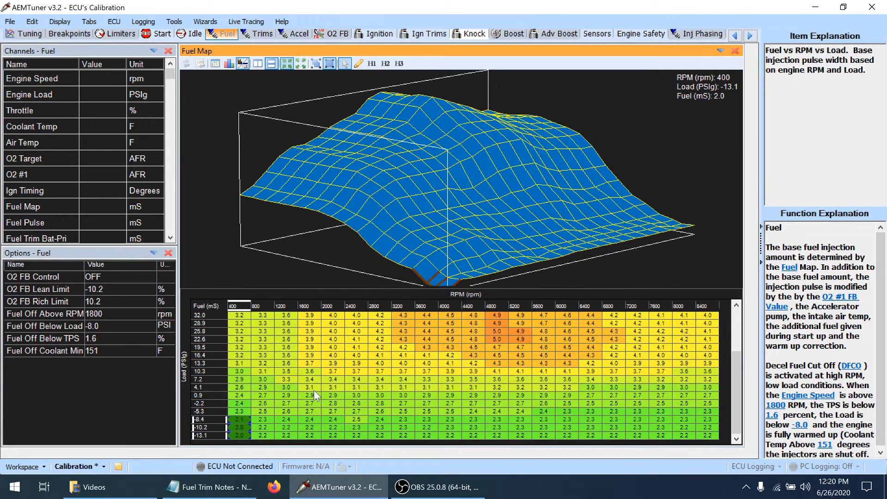
key(plus)
key(plus)
key(plus)
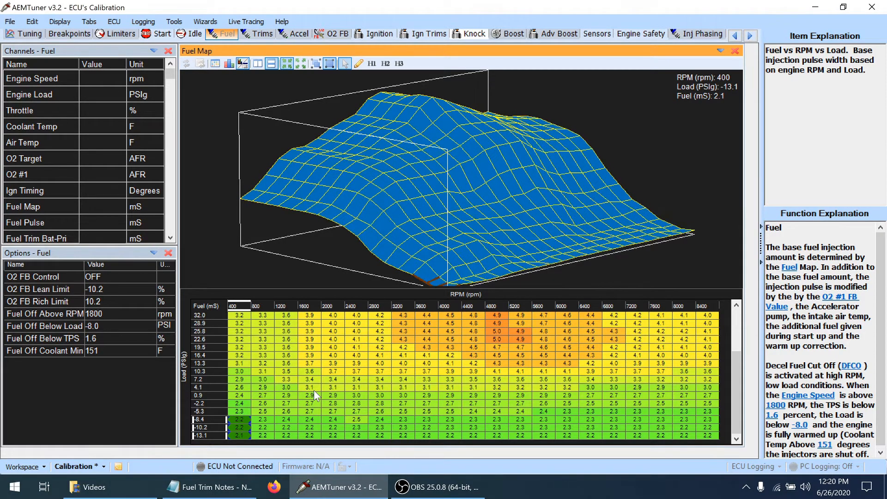
key(plus)
key(ctrl+s)
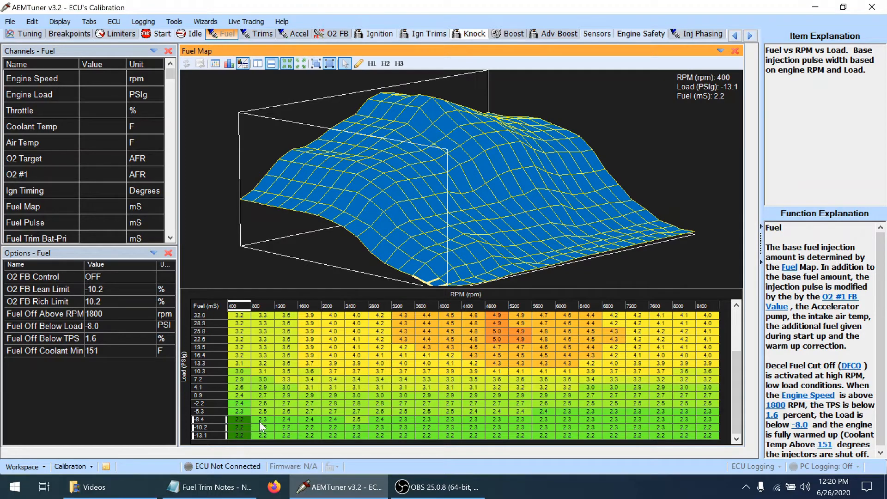
Highlight the -8.4 PSIg cells from 800 to 2000 RPM, followed by the entire -13.1 PSIg row.
drag(265, 419, 328, 418)
drag(490, 223, 439, 221)
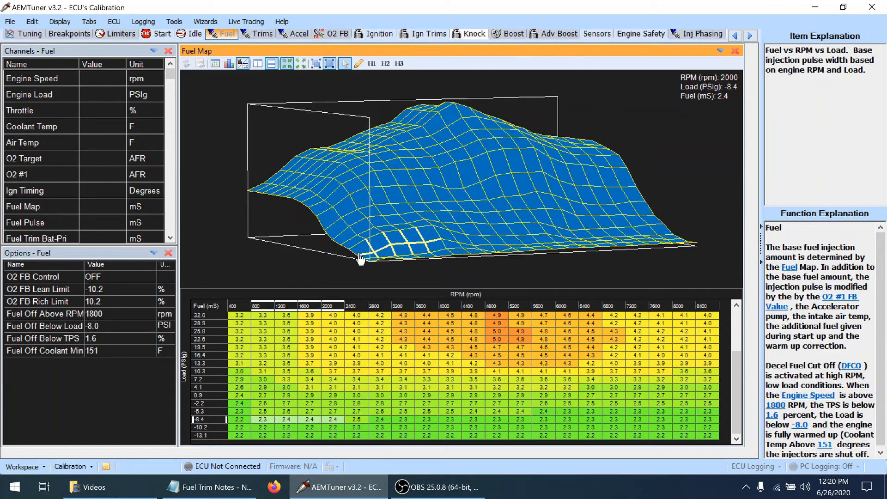
click(239, 436)
key(shift+Right)
key(shift+Right)
key(shift+Right)
key(shift+Right)
key(shift+Right)
key(shift+Right)
key(shift+Right)
key(shift+Right)
key(shift+Right)
key(shift+Right)
key(shift+Right)
key(shift+Right)
key(shift+Right)
key(shift+Right)
key(shift+Right)
key(shift+Right)
key(shift+Right)
key(shift+Right)
key(shift+Right)
key(shift+Right)
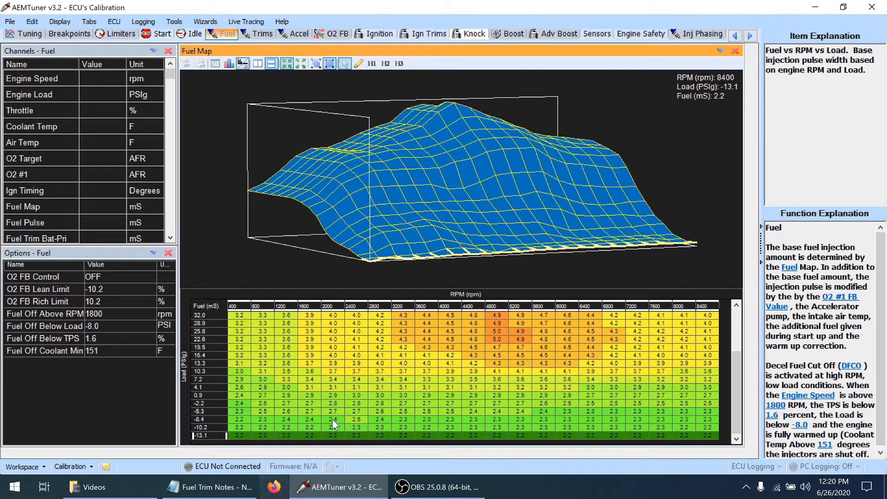
Highlight the -13.1 PSIg cells from 4400 to 8400 RPM and inspect them on the 3D fuel surface.
click(593, 341)
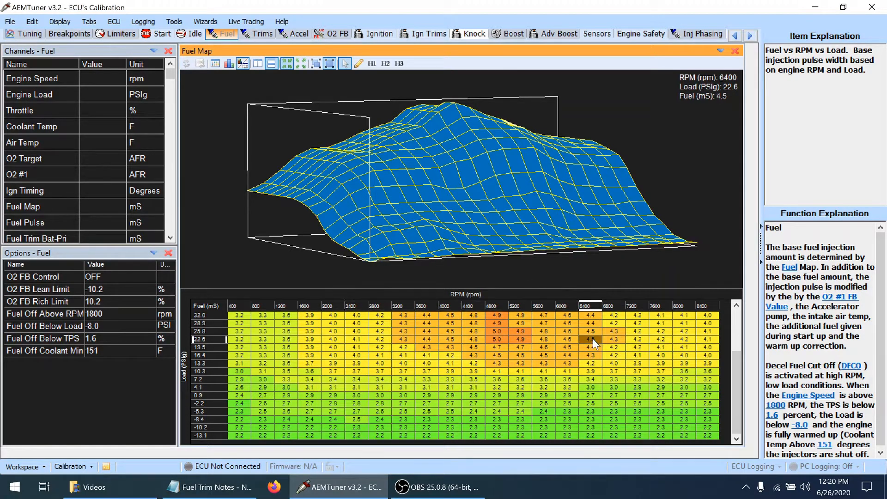
click(479, 435)
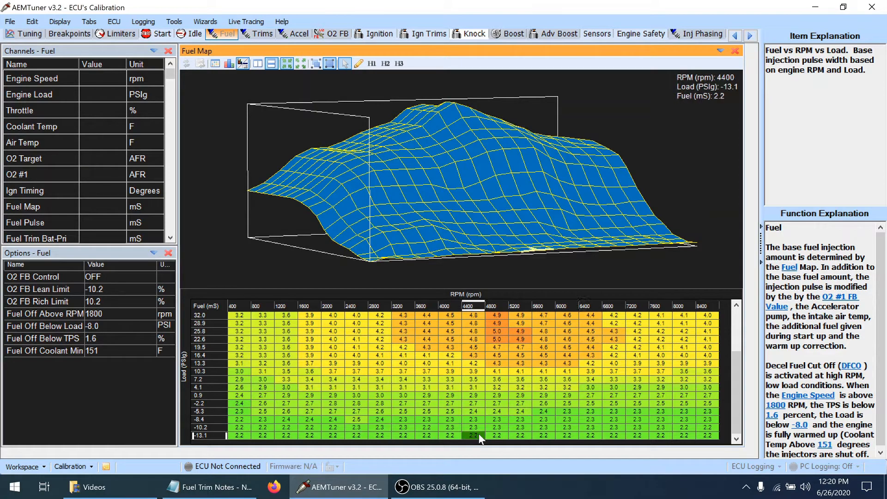
key(shift+Right)
key(shift+Right)
key(shift+Right)
key(shift+Right)
key(shift+Right)
key(shift+Right)
key(shift+Right)
key(shift+Right)
key(shift+Right)
key(shift+Right)
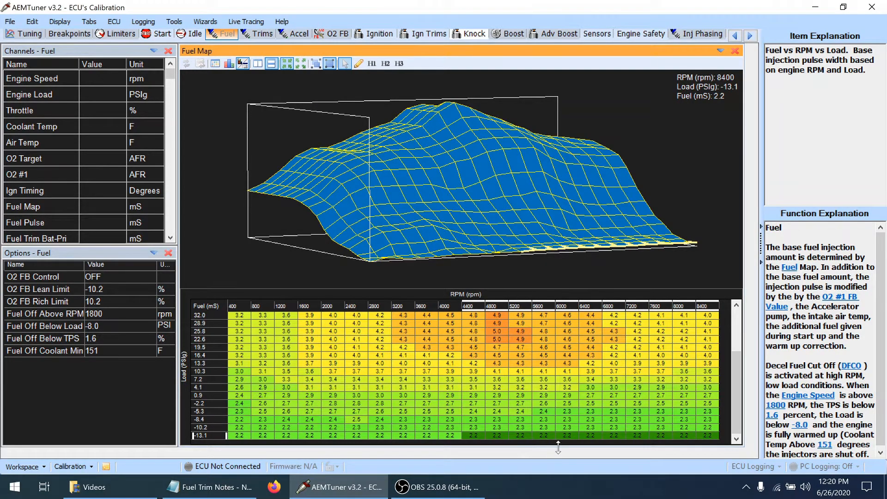
mouse_move(604, 222)
mouse_down()
mouse_move(604, 234)
mouse_move(617, 231)
mouse_up()
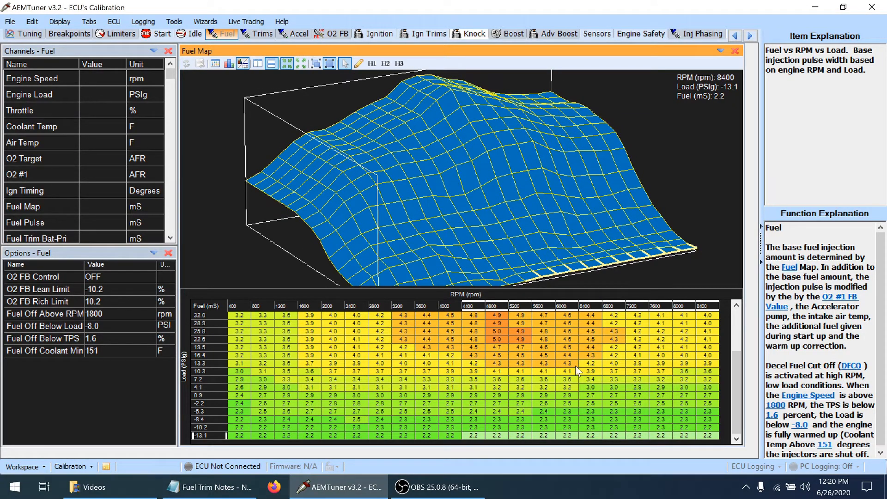
Highlight the entire -10.2 PSIg row of the fuel map, from 8400 to 400 RPM.
click(497, 427)
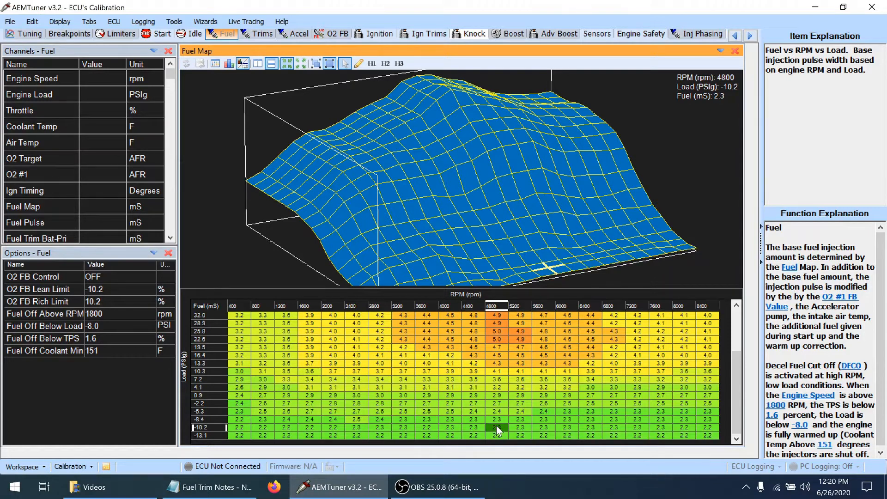
click(712, 429)
key(shift+Home)
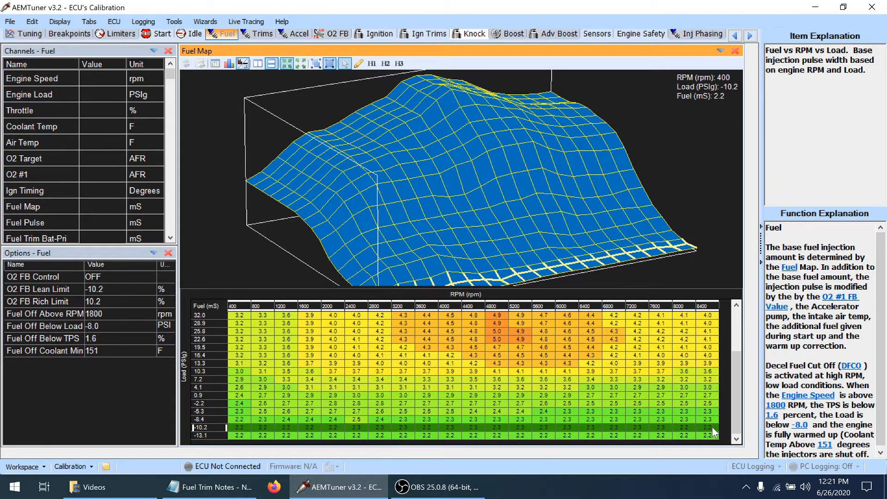
Highlight the -13.1 PSIg cells from 8400 to 3600 RPM, followed by the 400–2000 RPM block between -5.3 and -13.1 PSIg.
click(712, 435)
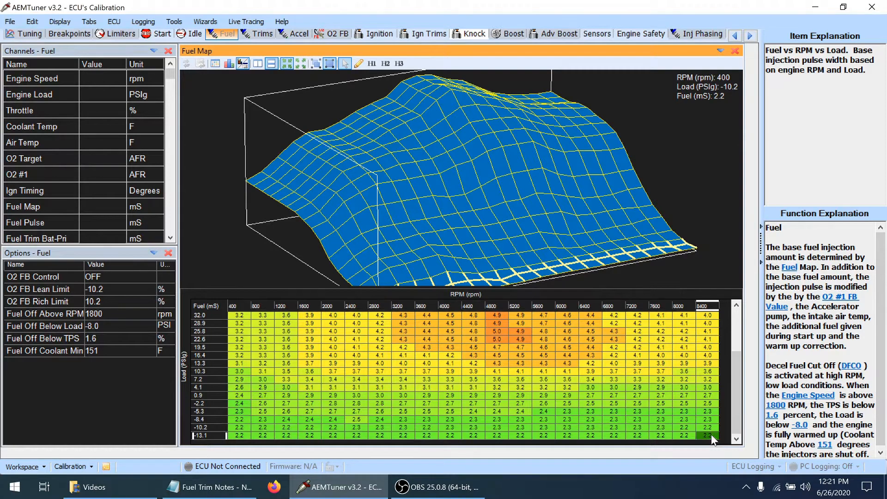
drag(711, 434, 426, 437)
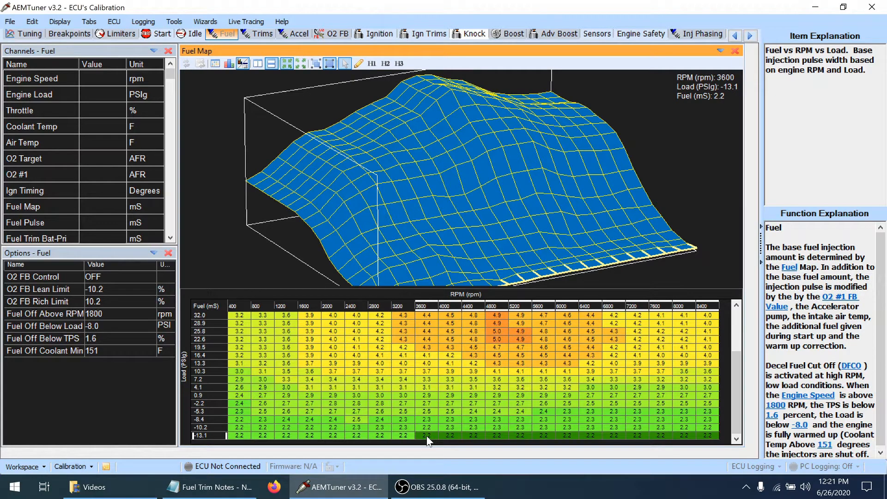
click(432, 372)
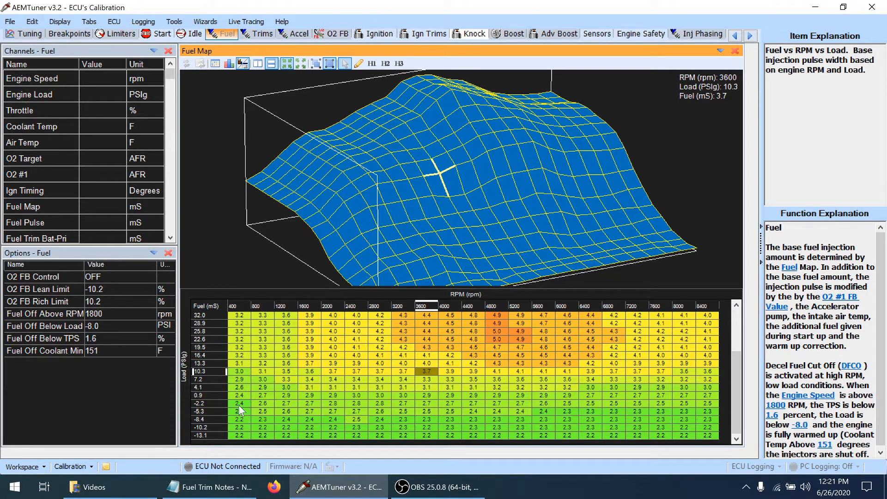
drag(241, 414, 330, 436)
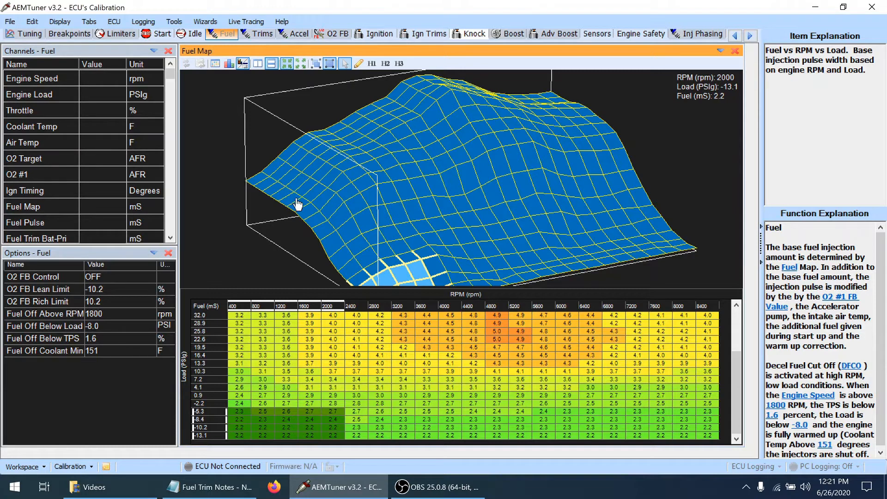
Display the engine start options and tables.
click(151, 28)
click(149, 20)
click(151, 34)
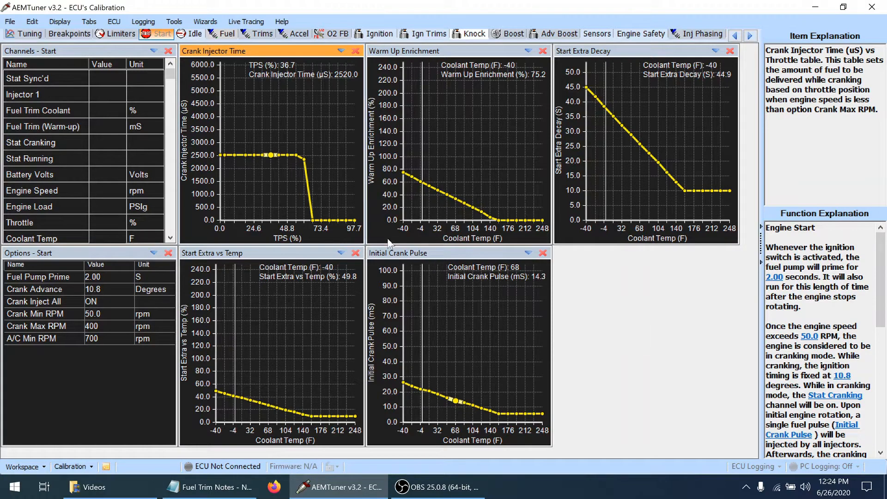
Connect to the ECU and select the 104 F point in the Initial Crank Pulse table.
click(113, 22)
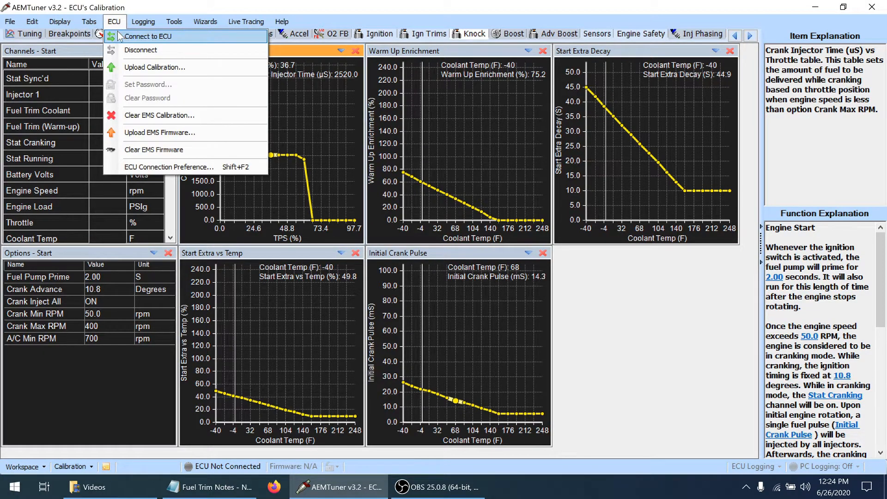
click(119, 37)
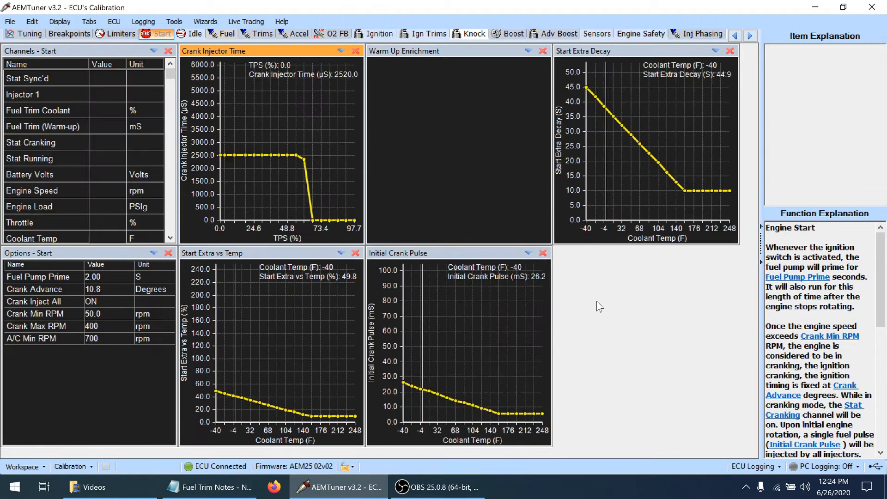
click(479, 312)
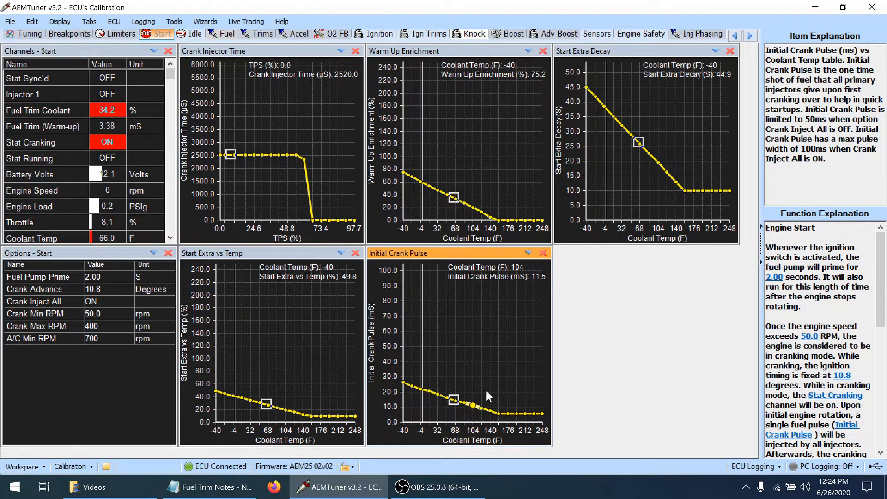
Select the 122 F and 68 F points in the Initial Crank Pulse table, followed by the 55.1% throttle point in Crank Injector Time.
click(479, 336)
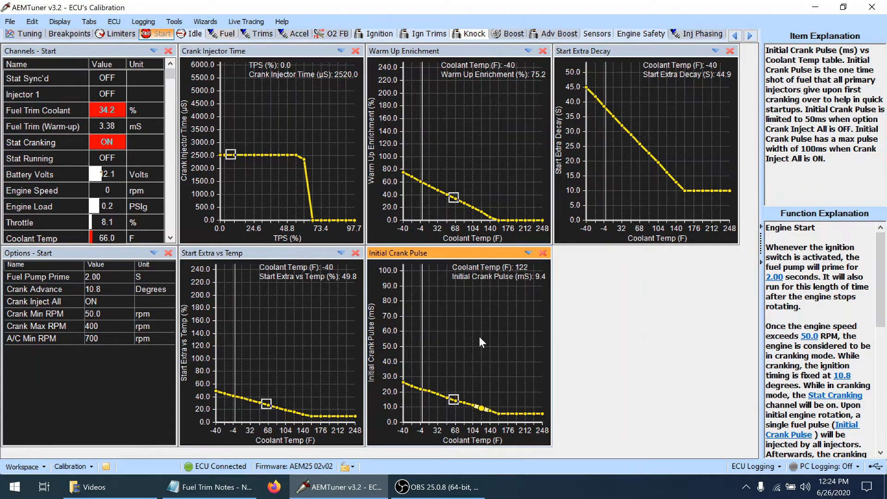
click(455, 400)
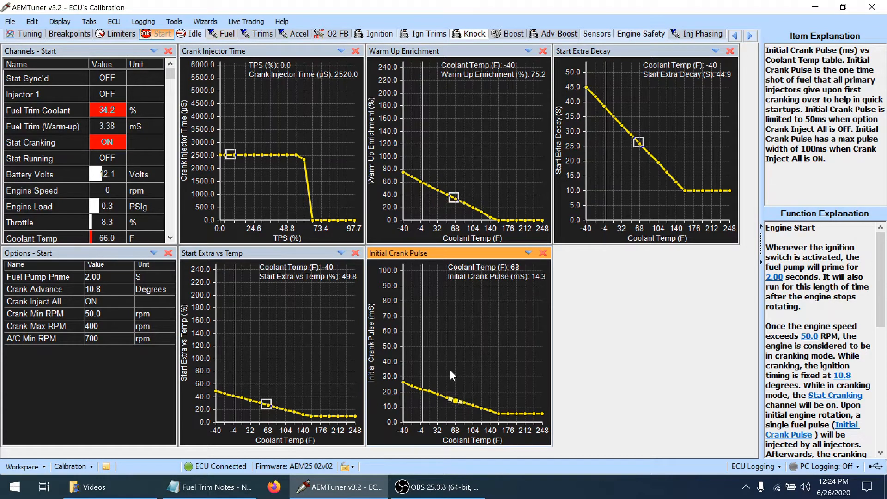
click(294, 119)
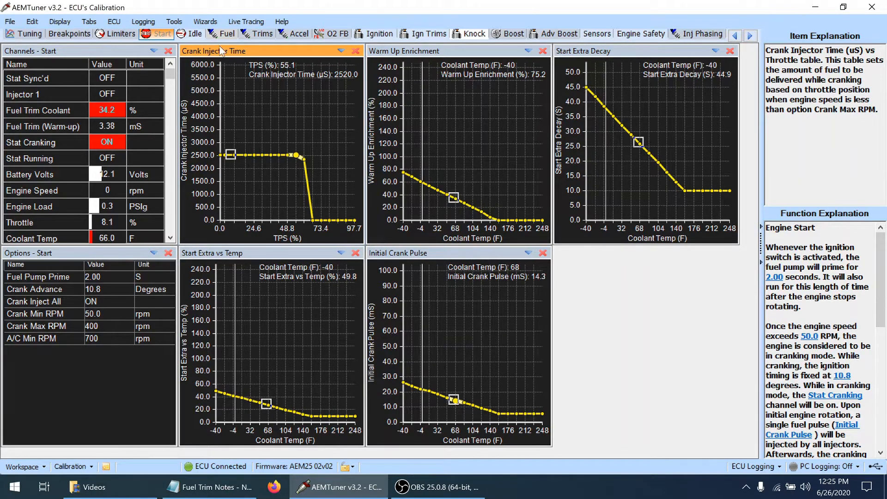
Inspect the 800 RPM, -2.2 PSIg cell of the fuel map and return to the Crank Injector Time table.
click(226, 34)
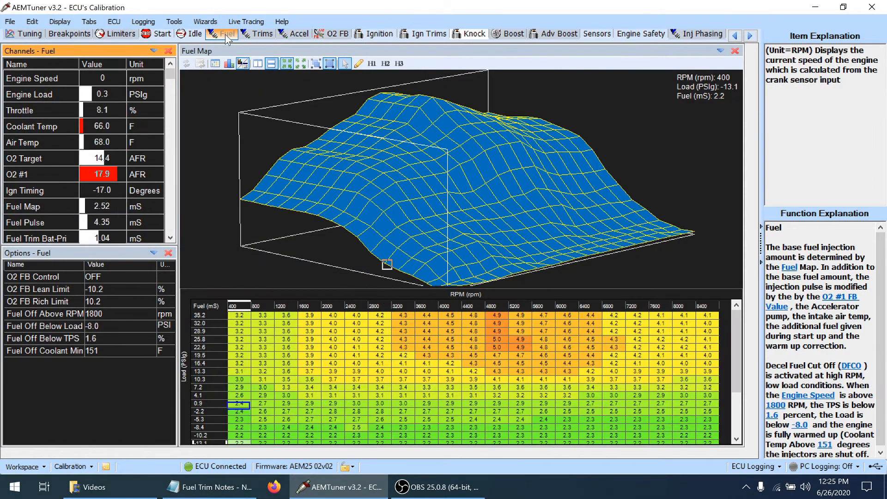
click(262, 411)
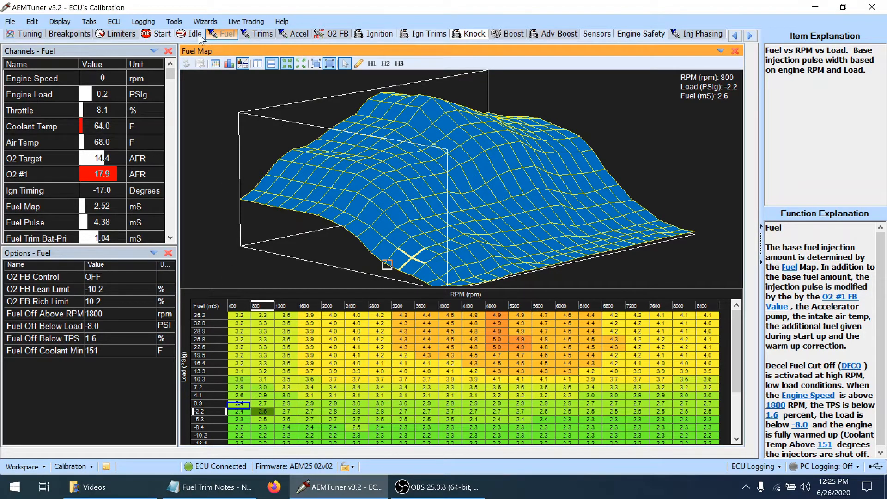
click(162, 33)
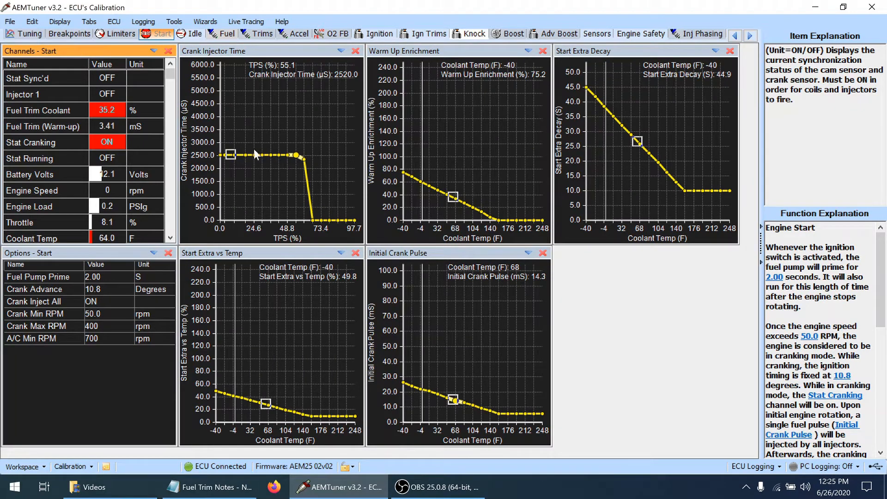
click(220, 153)
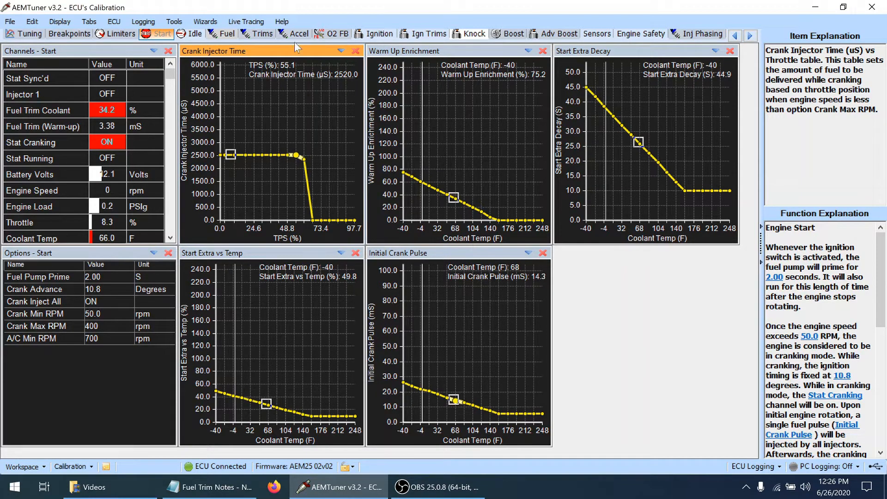
Read the function explanation for the fuel trims and go back to the engine start tables.
click(262, 34)
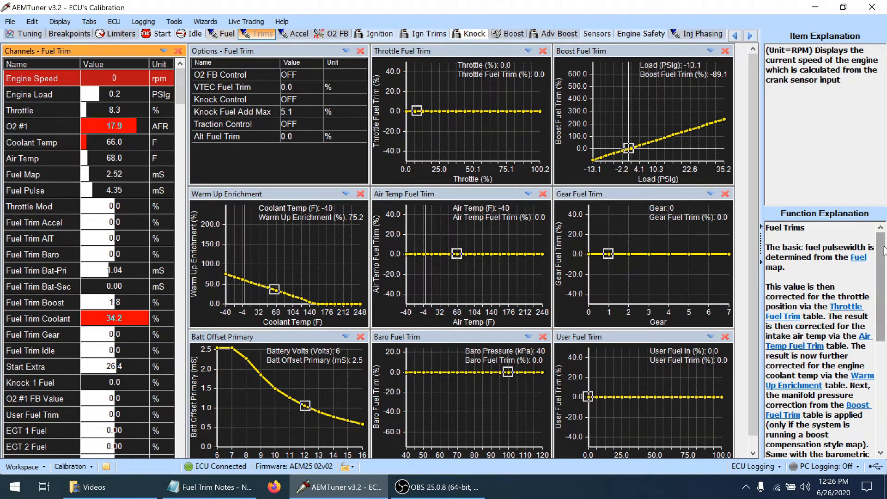
mouse_move(884, 251)
mouse_down()
mouse_move(885, 338)
mouse_move(884, 254)
mouse_up()
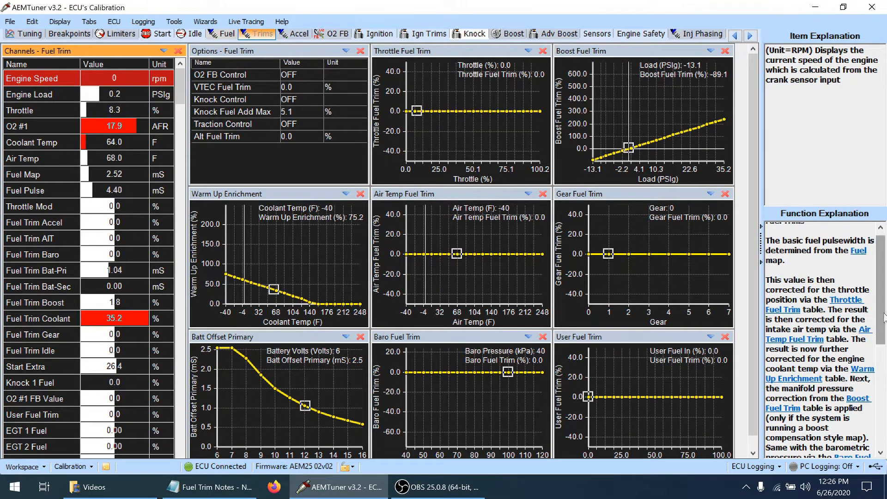
drag(884, 309, 886, 253)
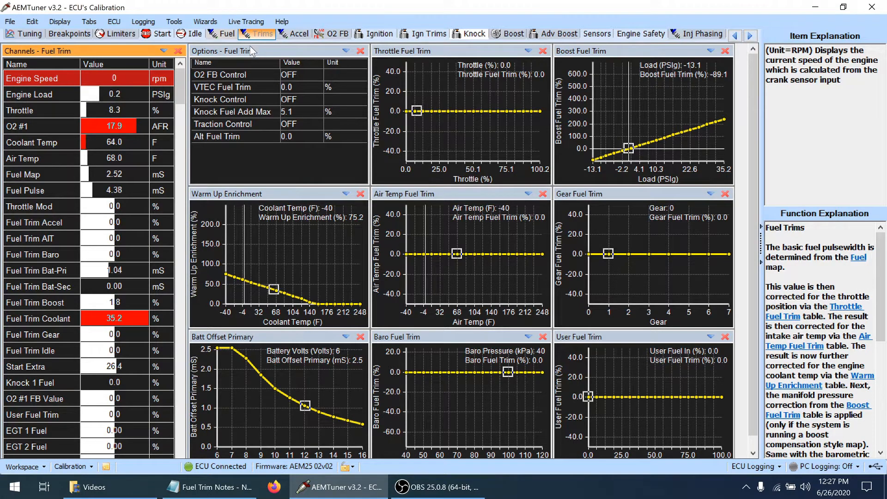
click(162, 34)
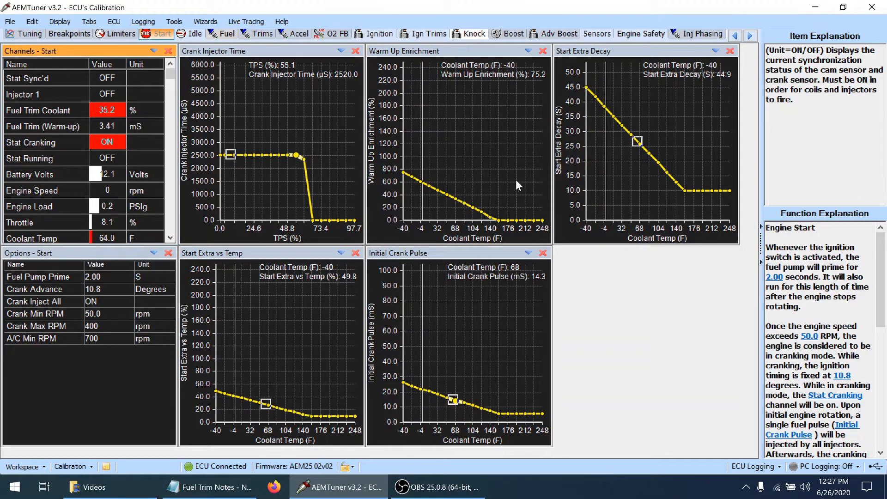
Select the 68 F point in the Warm Up Enrichment, Start Extra Decay and Start Extra vs Temp tables.
click(488, 164)
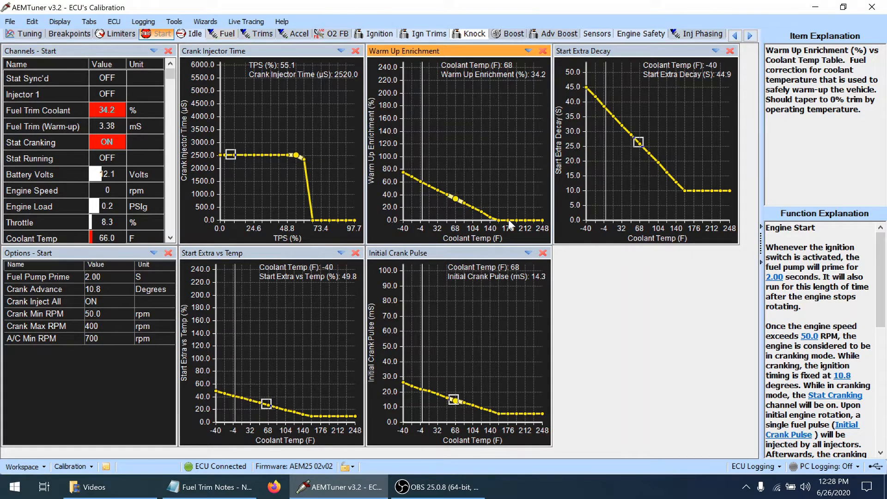
click(639, 191)
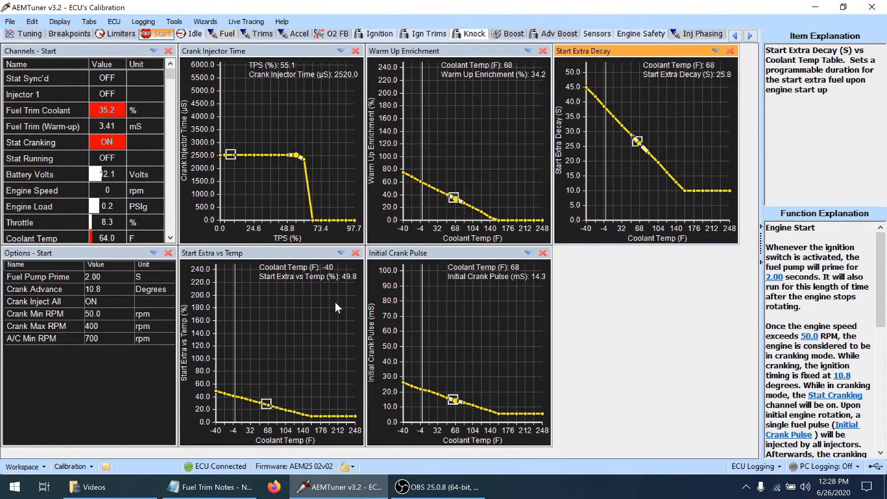
click(287, 322)
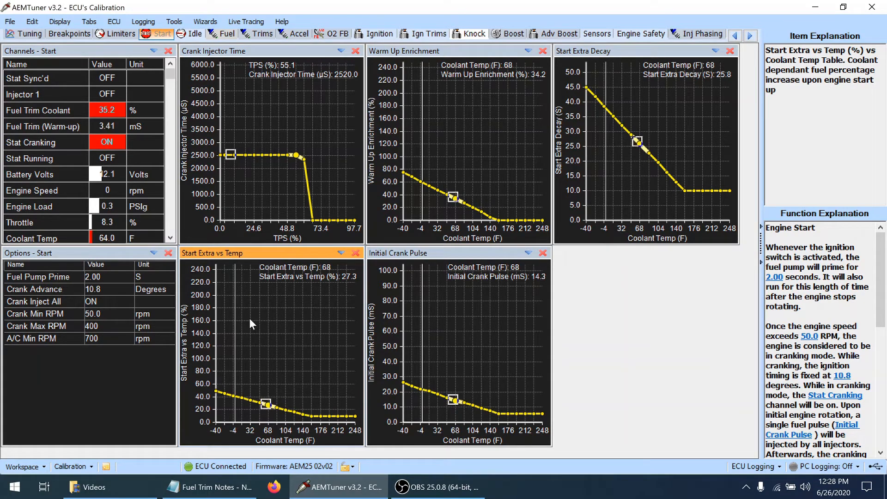
Examine Warm Up Enrichment at 176 F, Start Extra vs Temp at 122 F and 68 F, and Start Extra Decay at 68 F and 158 F.
click(506, 145)
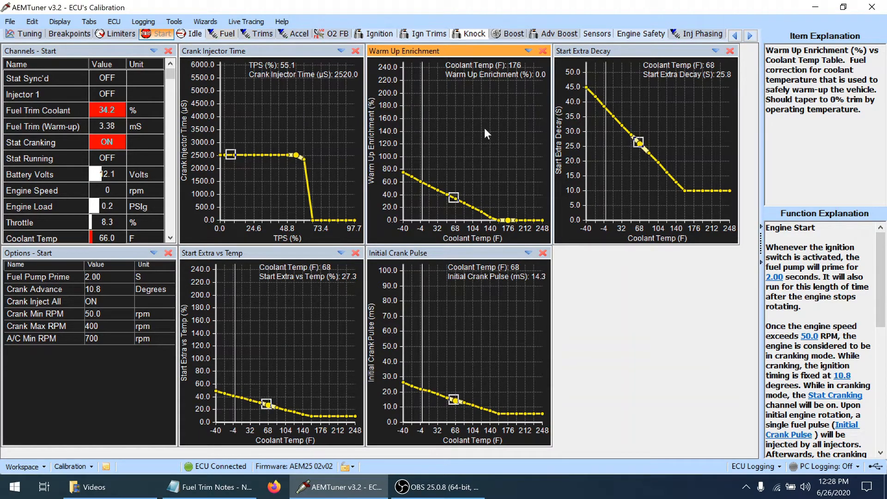
click(291, 320)
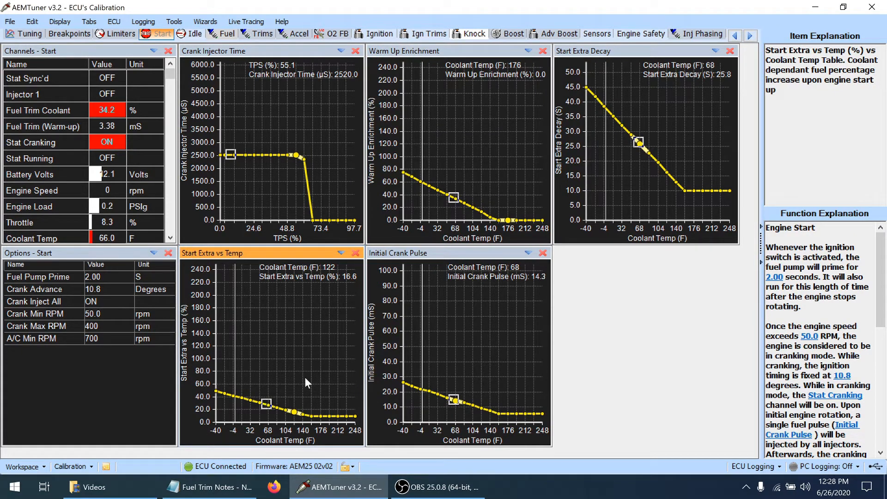
click(268, 405)
click(640, 145)
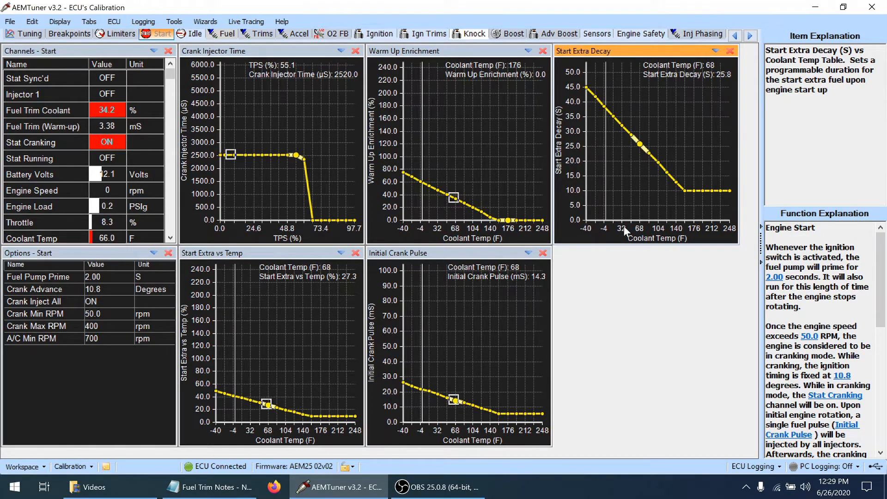
click(684, 193)
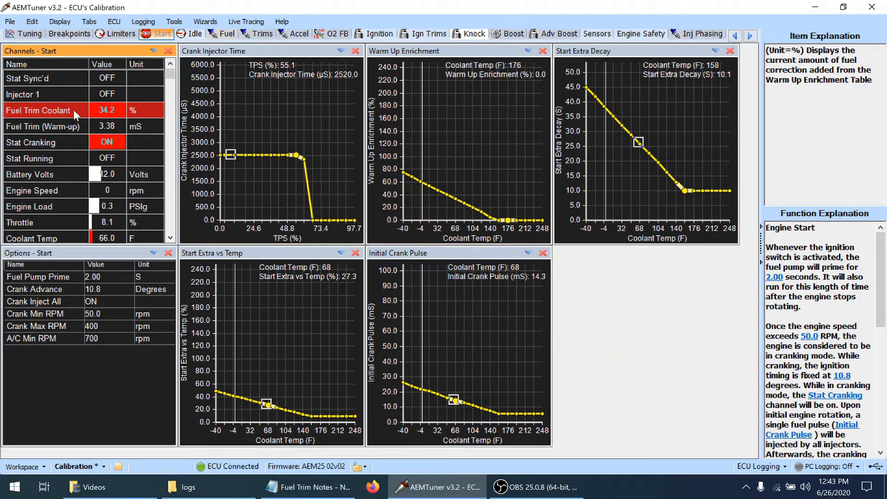
Compare the descriptions of the Fuel Trim Coolant and Fuel Trim (Warm-up) channels.
click(49, 125)
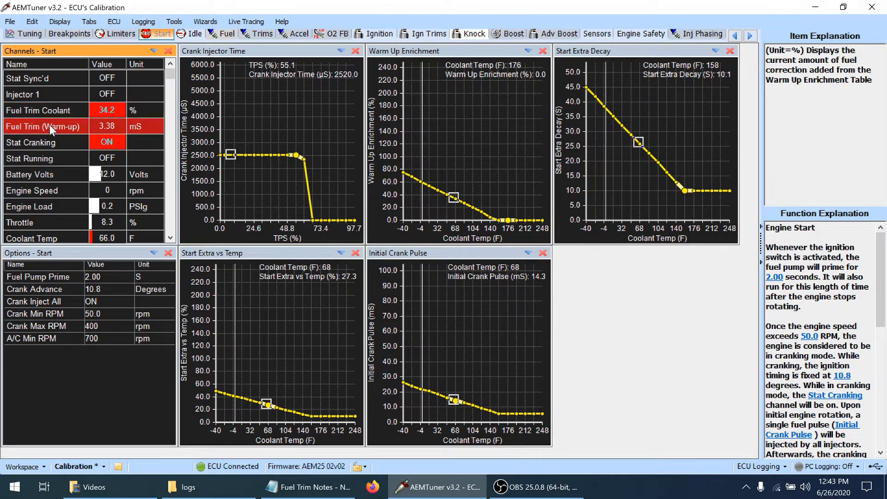
click(51, 116)
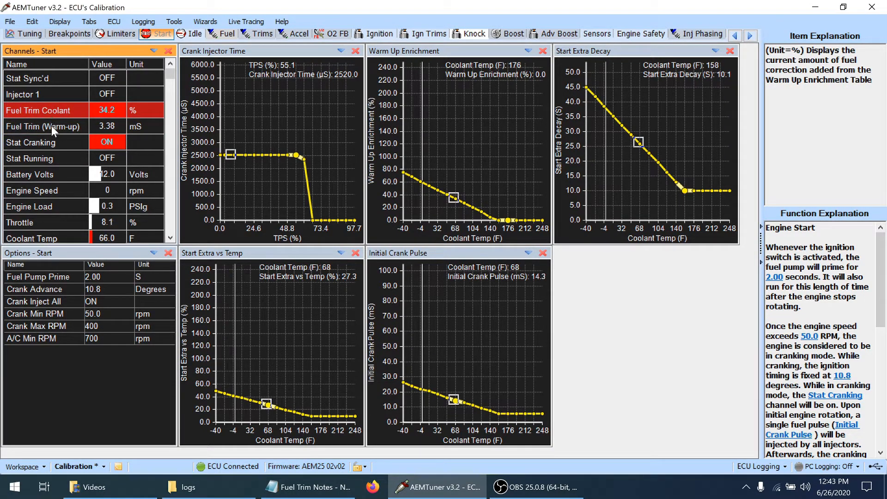
click(51, 126)
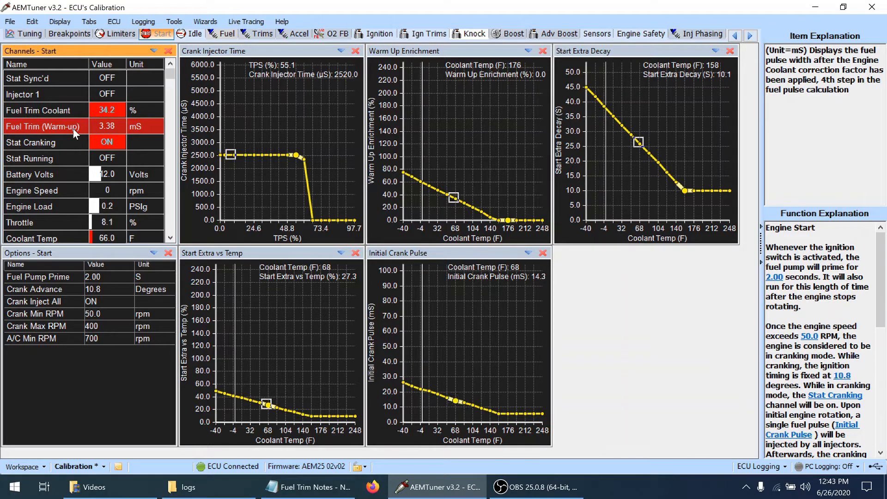
click(54, 112)
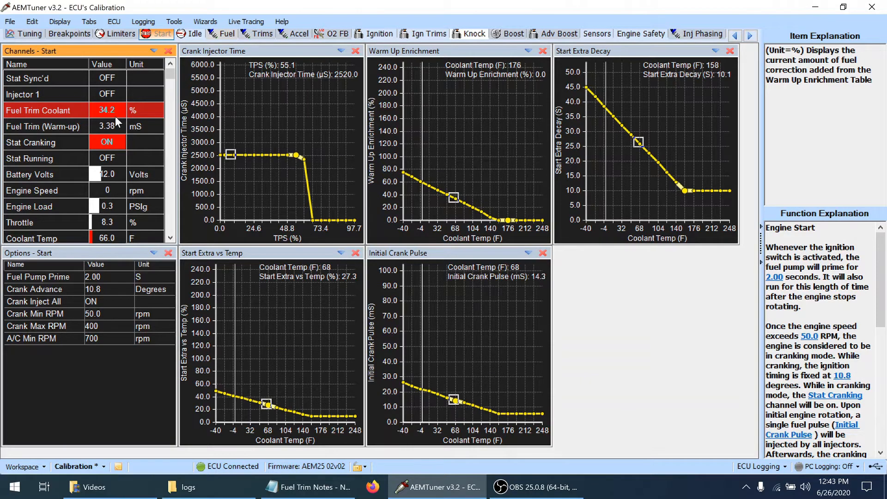
Check the 32 F and 68 F points of Warm Up Enrichment against the Fuel Trim Coolant and Fuel Trim (Warm-up) channels.
click(439, 101)
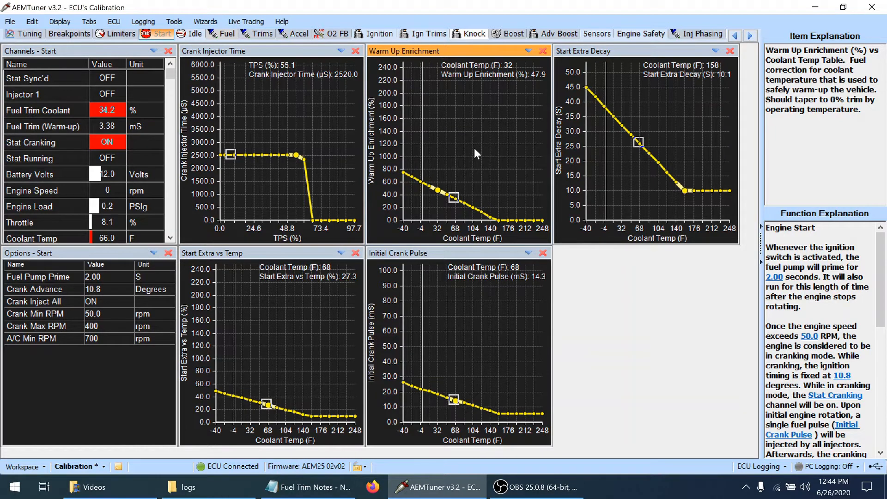
click(72, 113)
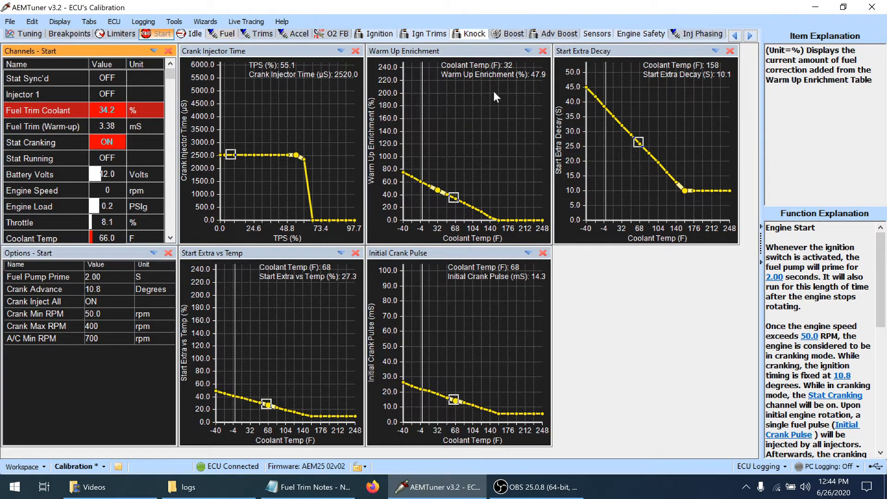
click(74, 128)
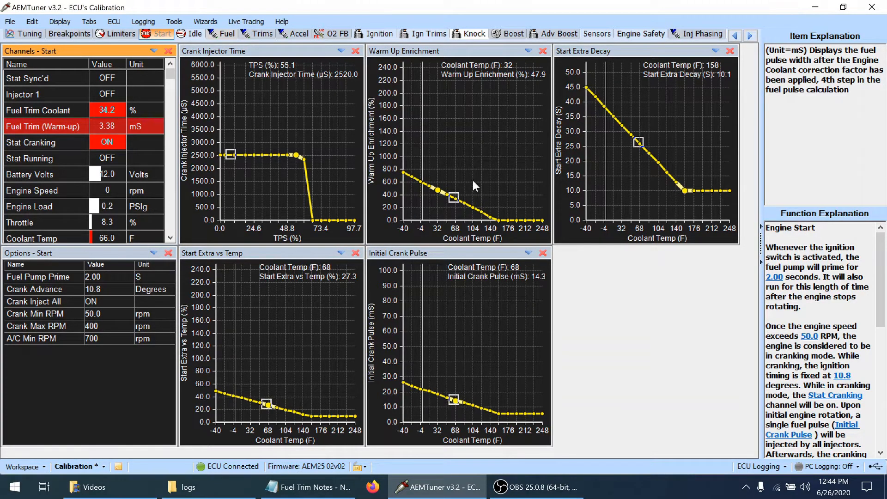
click(454, 152)
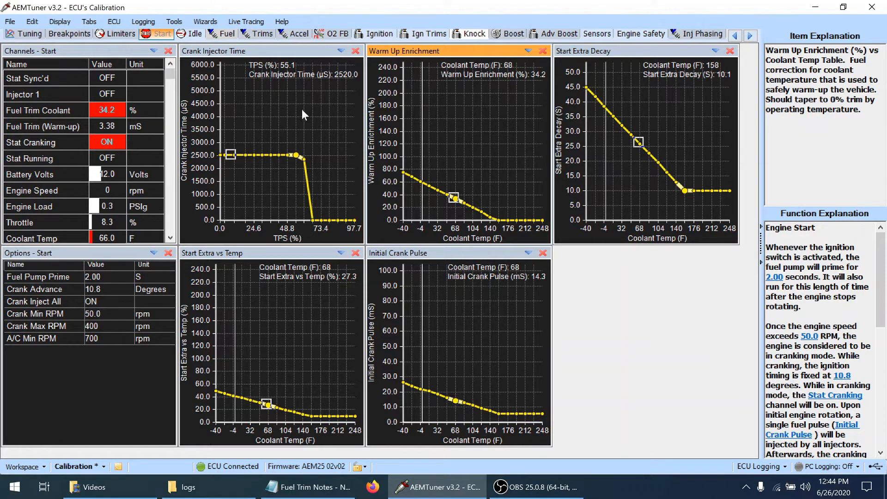
click(70, 124)
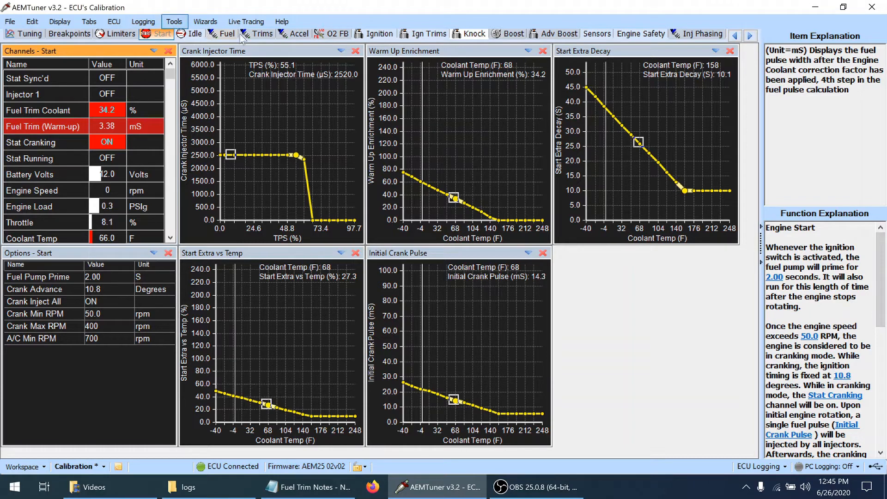
Glance at the fuel trim tables, then highlight items 12–13 and 2–10 in the Fuel Trim Notes in Notepad and minimize the notes.
click(257, 34)
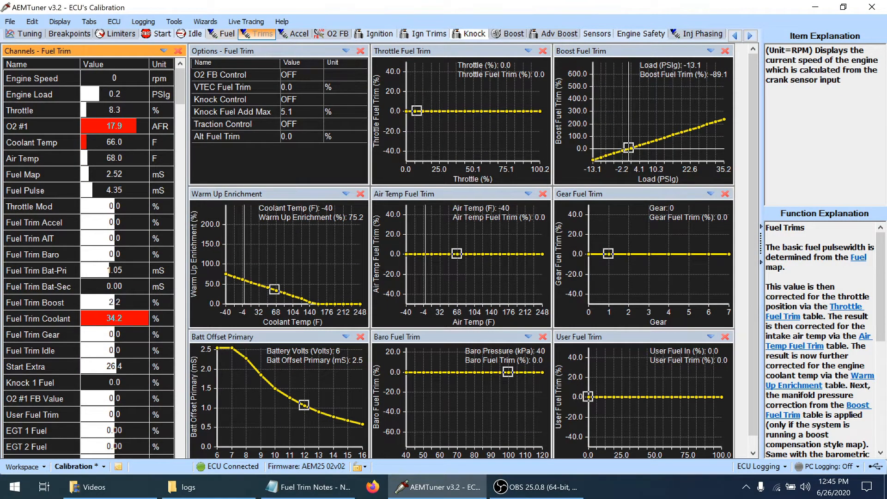
click(162, 36)
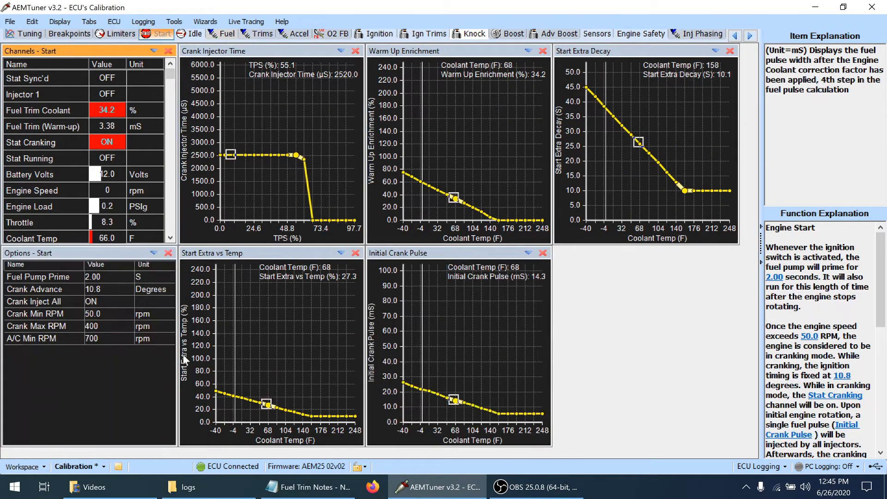
click(298, 490)
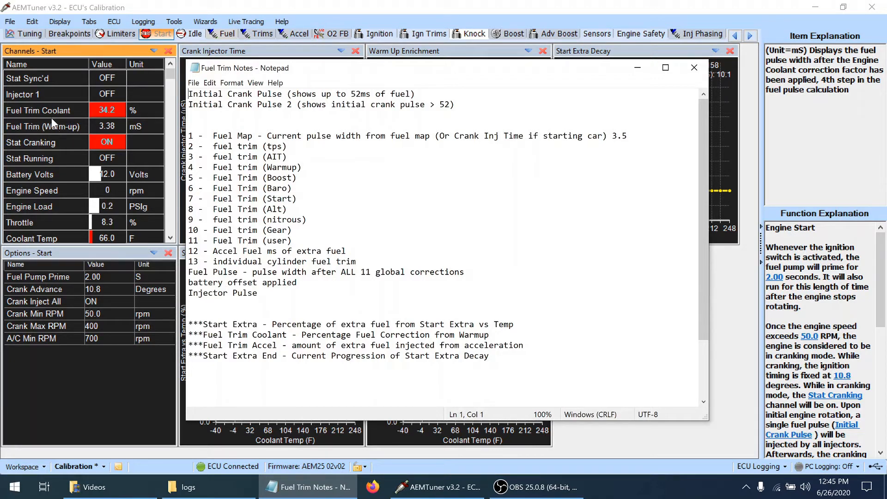
drag(356, 261, 188, 251)
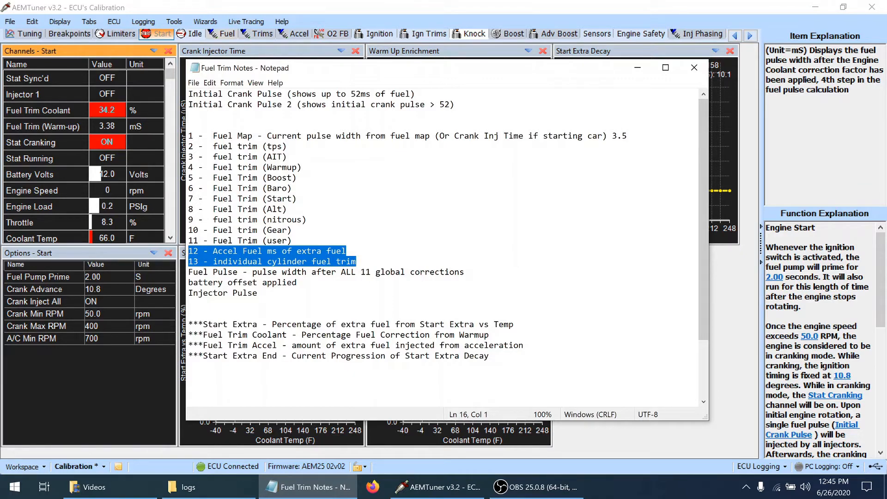
drag(292, 230, 203, 146)
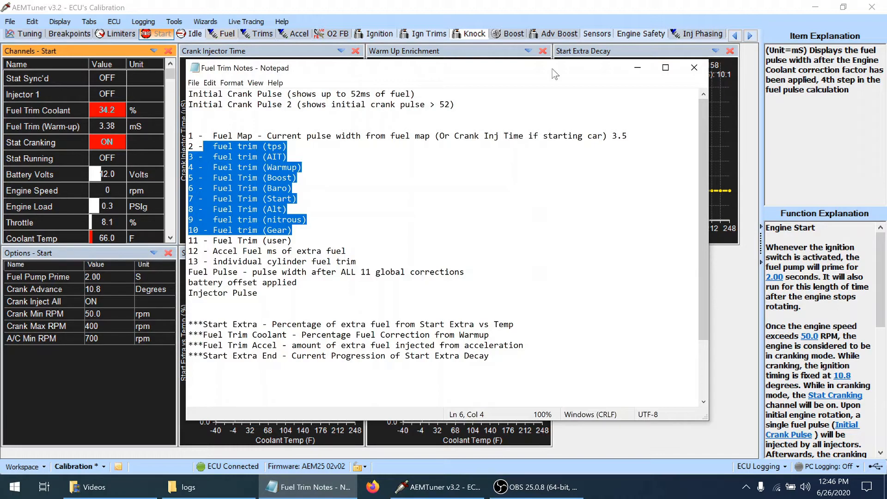
click(637, 68)
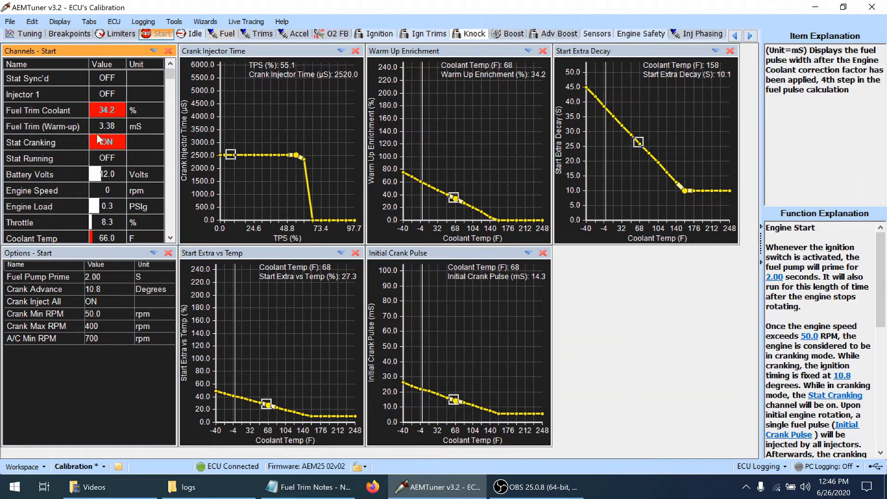
Check the Injector 1 channel's description and start a PC log of the start-up channels.
click(61, 96)
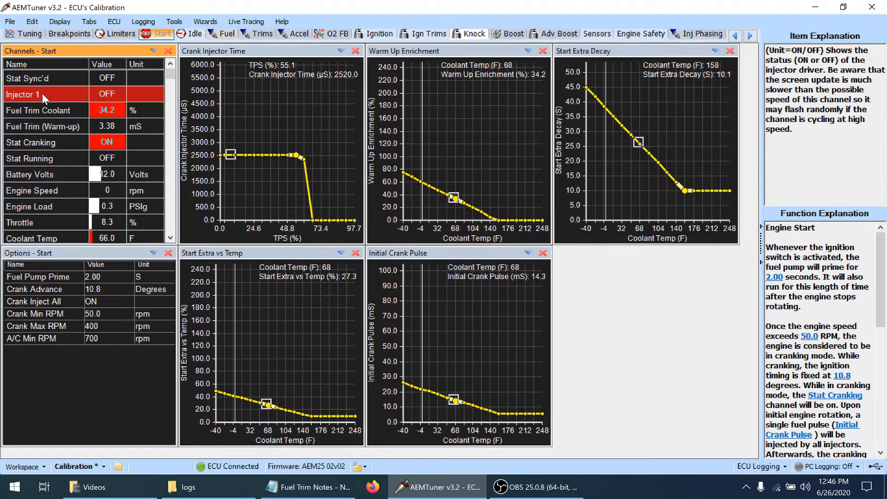
click(141, 23)
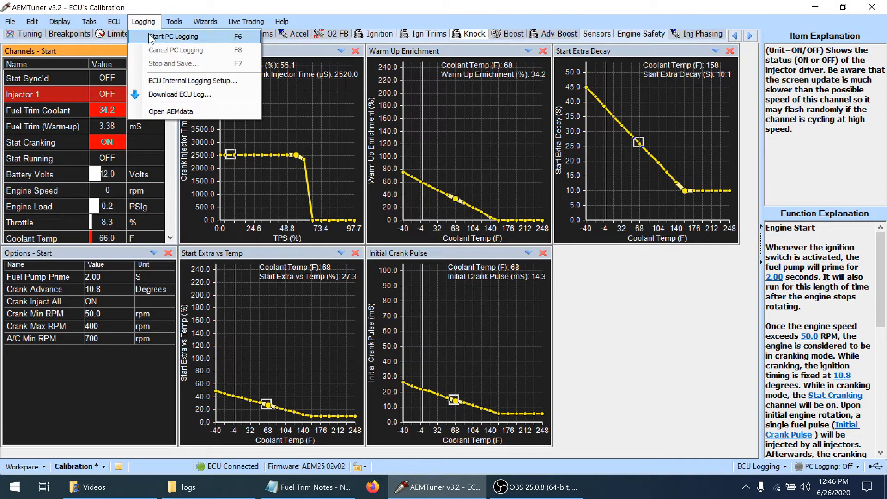
click(150, 37)
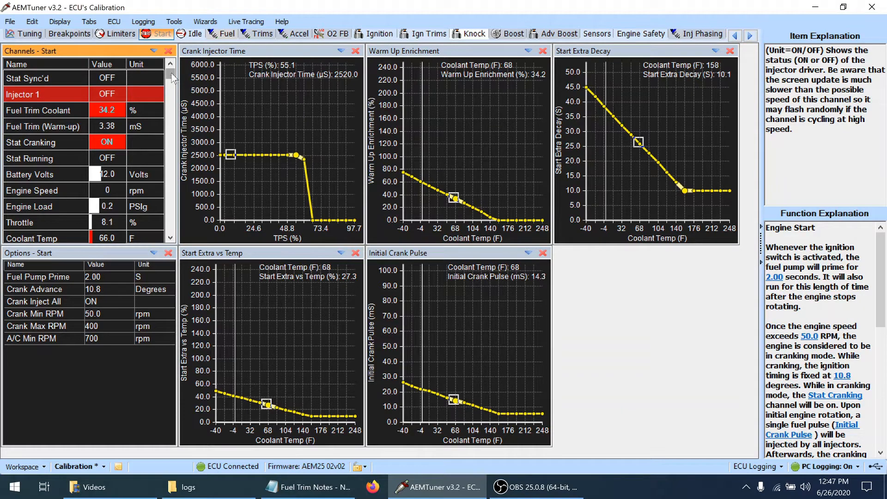
drag(172, 77, 175, 59)
click(143, 22)
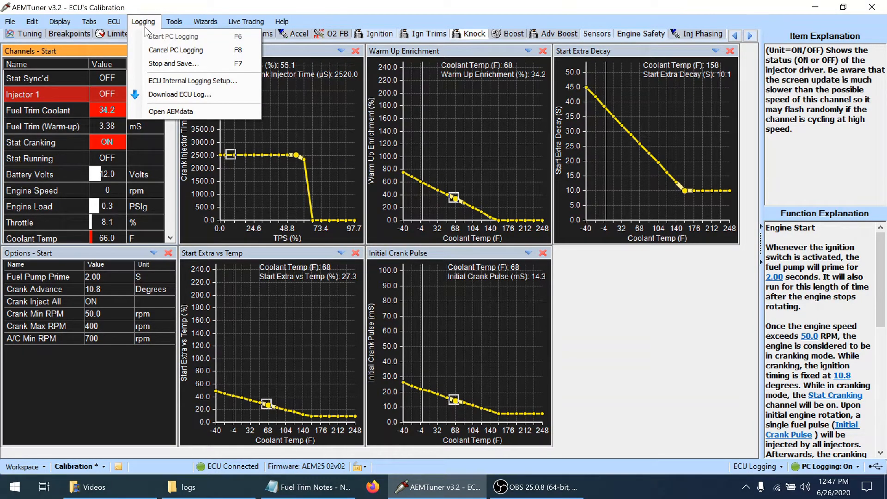
click(149, 65)
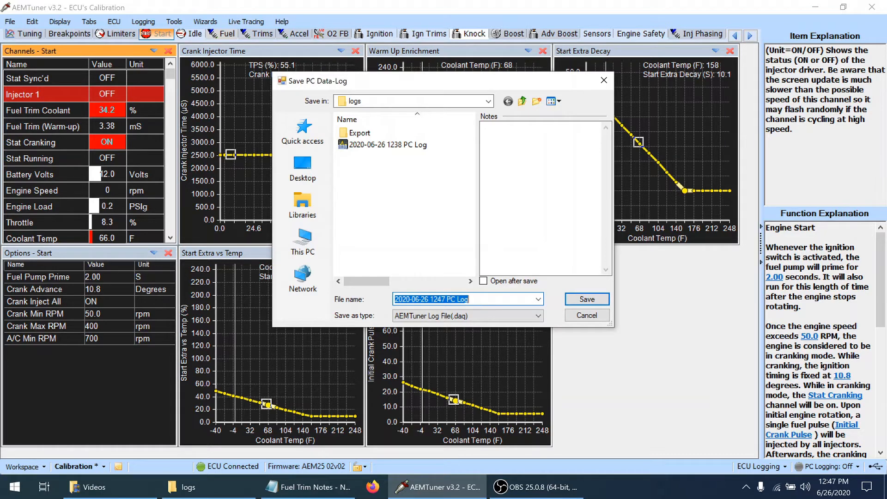
click(573, 300)
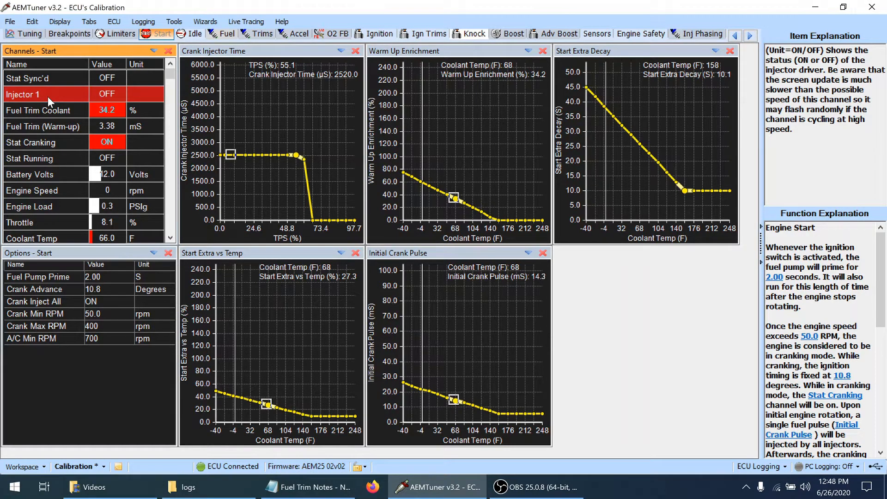
Open the ECU internal logging setup and review its fast and slow logging channels.
click(138, 22)
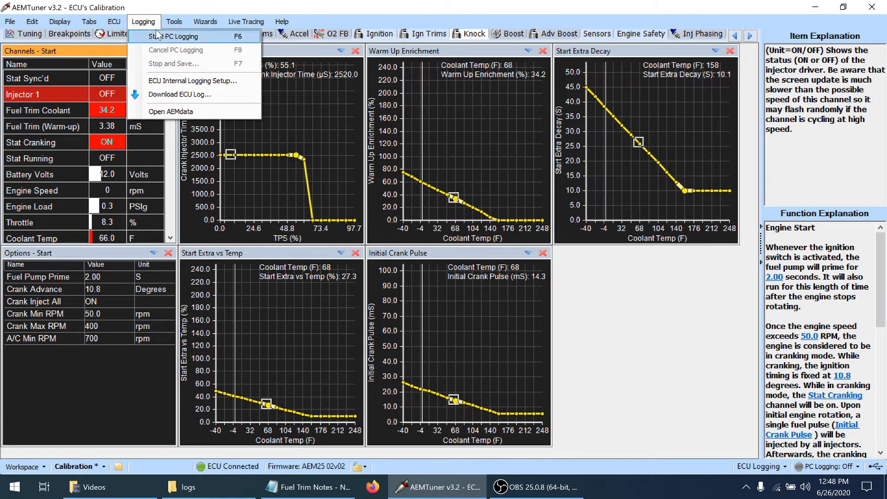
click(152, 79)
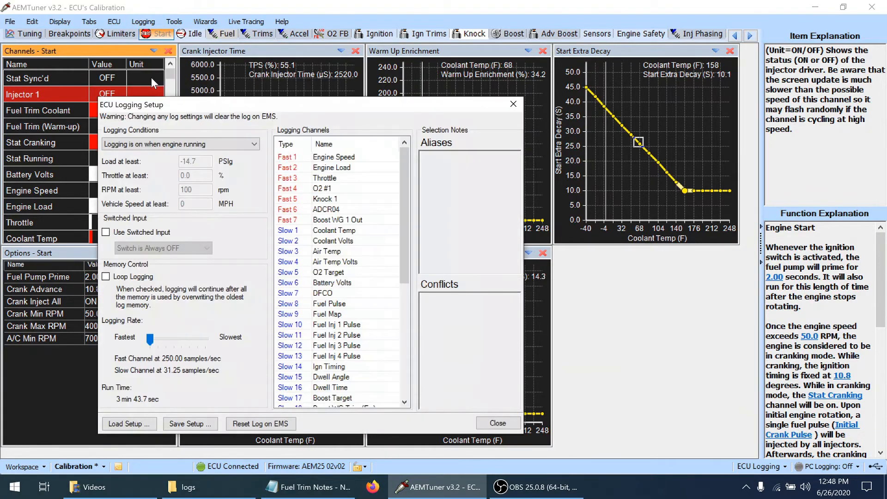
drag(259, 104, 308, 88)
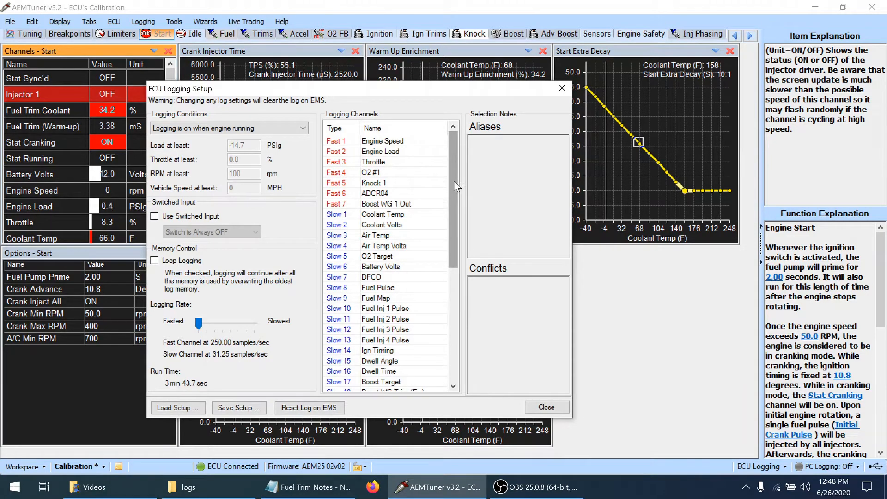
drag(453, 181, 444, 150)
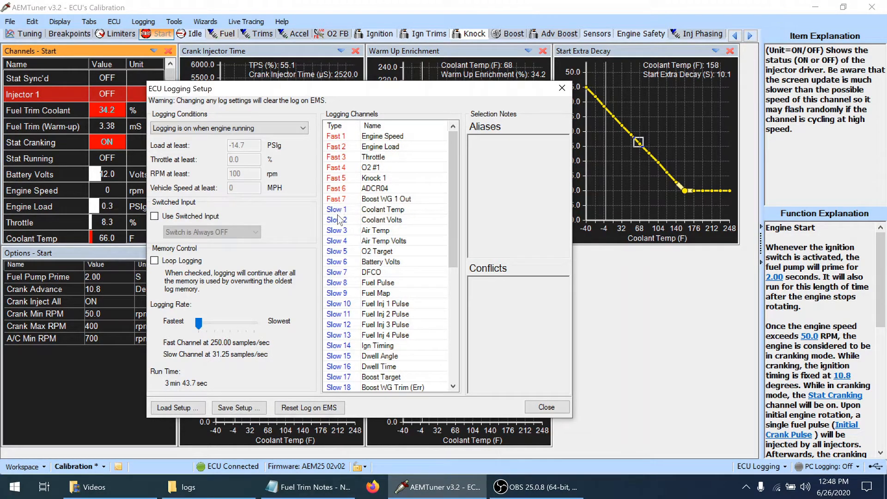
drag(453, 184, 453, 365)
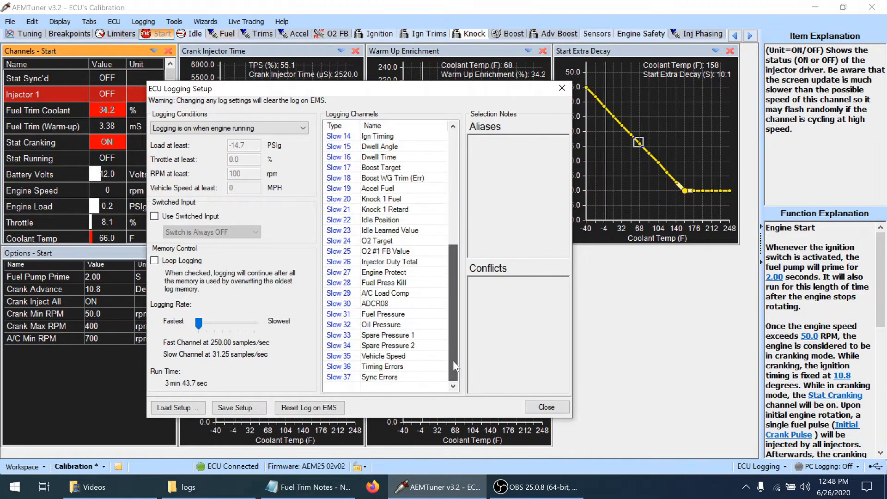
drag(448, 286, 445, 179)
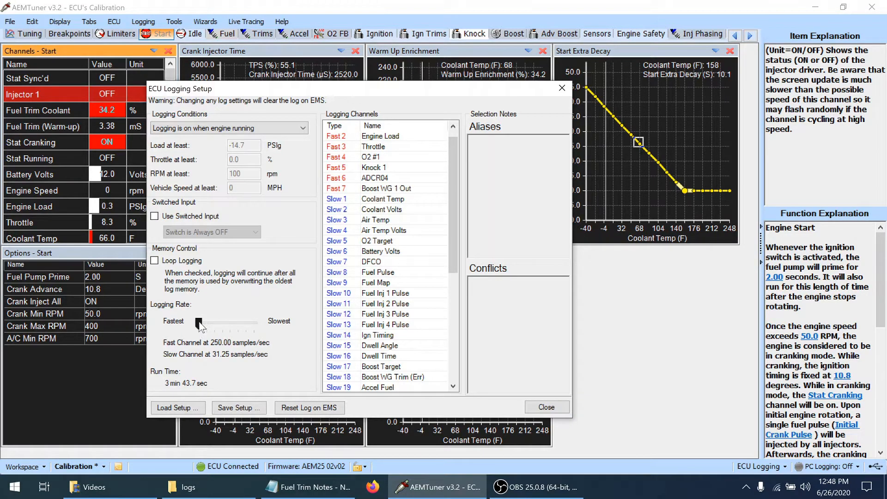
Set the ECU logging rate to Fastest and the logging condition to Logging is Always On.
mouse_move(200, 325)
mouse_down()
mouse_move(227, 327)
mouse_move(199, 325)
mouse_up()
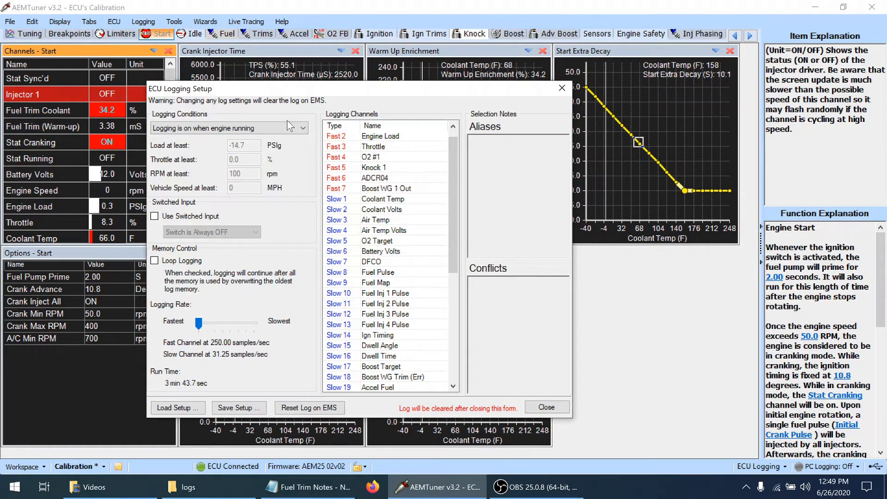
click(304, 129)
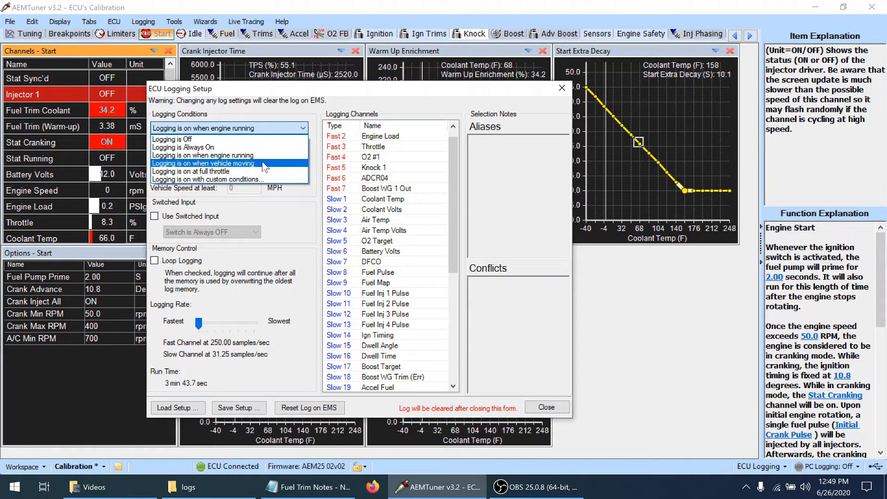
key(Up)
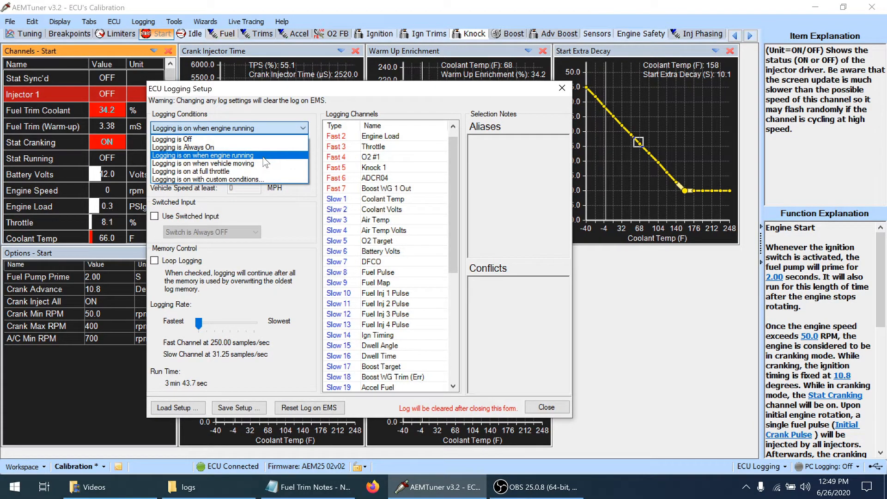
click(284, 207)
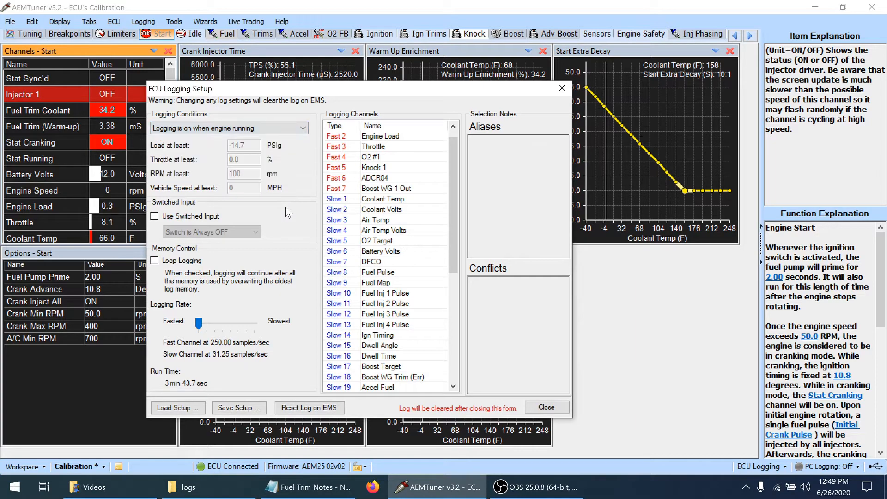
click(303, 128)
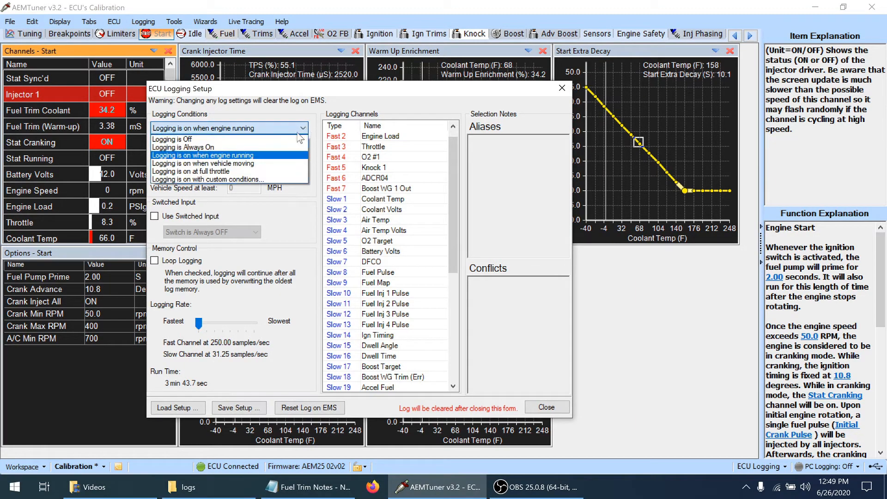
click(287, 148)
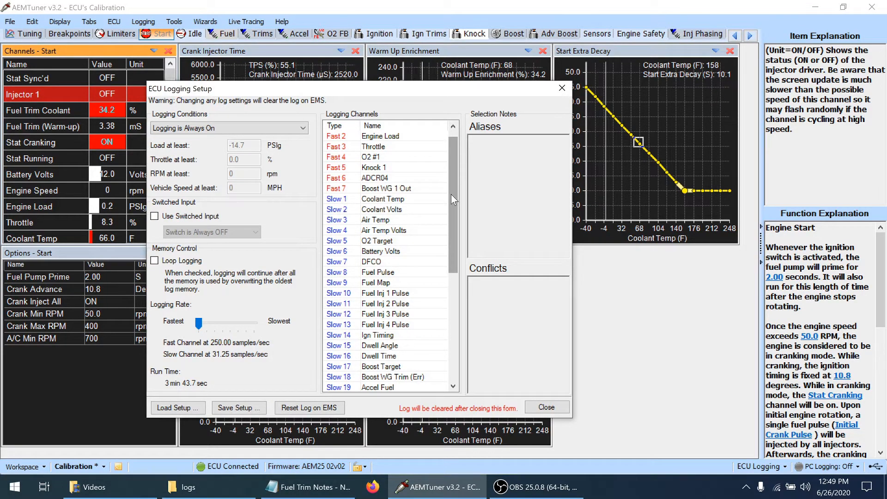
Look through the logging channels and the channel choices available for slot Fast 2.
scroll(451, 194, down, 3)
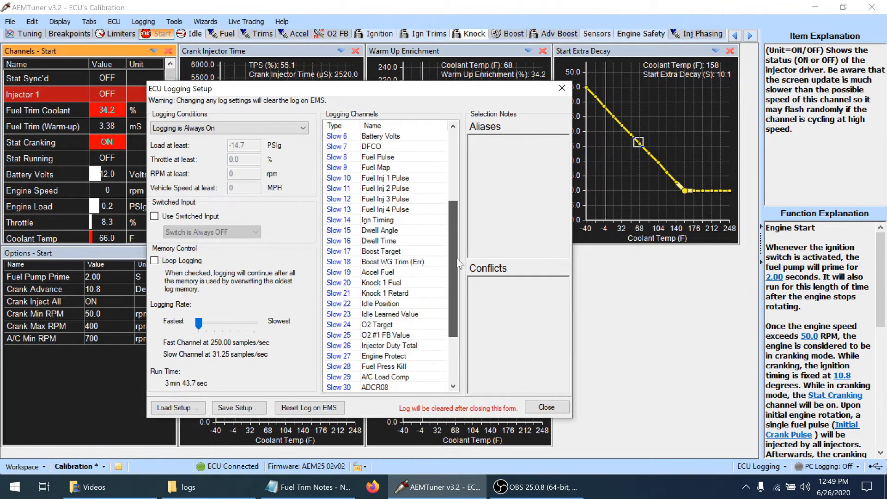
drag(453, 229, 455, 168)
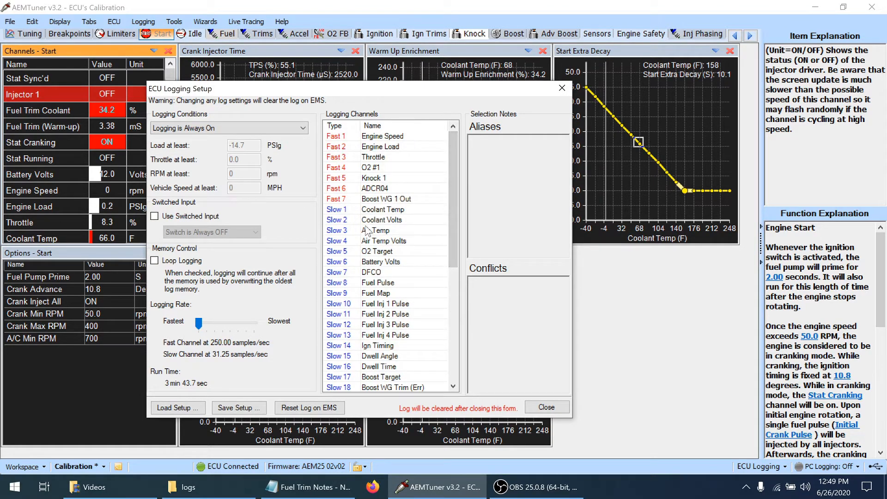
click(402, 147)
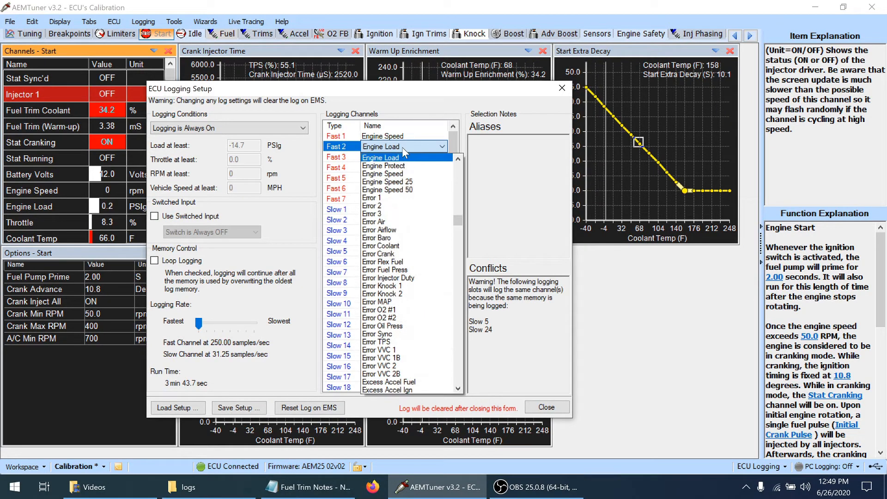
click(402, 147)
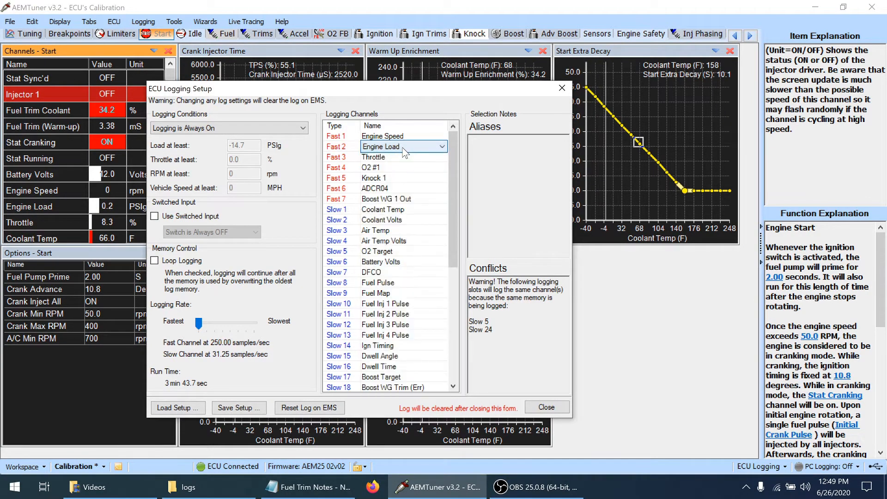
Save the logging setup as "Delivered Internal Log Setup" in the workspaces folder of Supra Tuning on the Desktop.
click(229, 408)
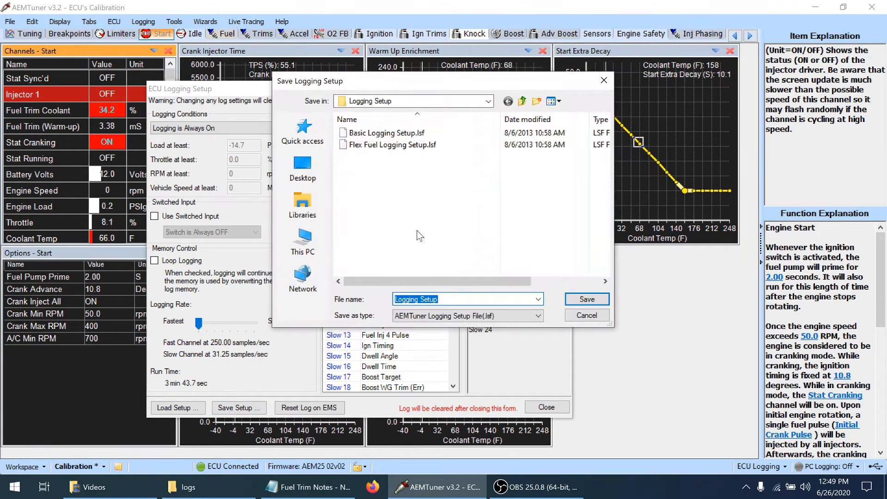
click(488, 102)
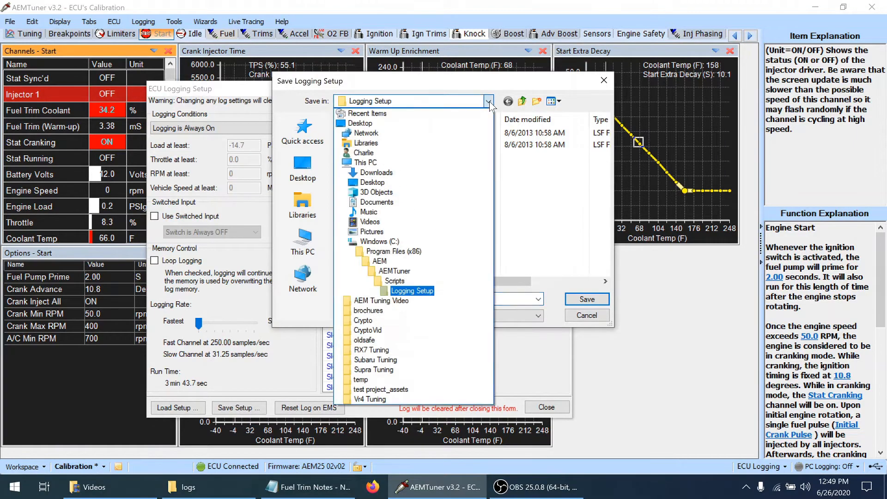
click(488, 101)
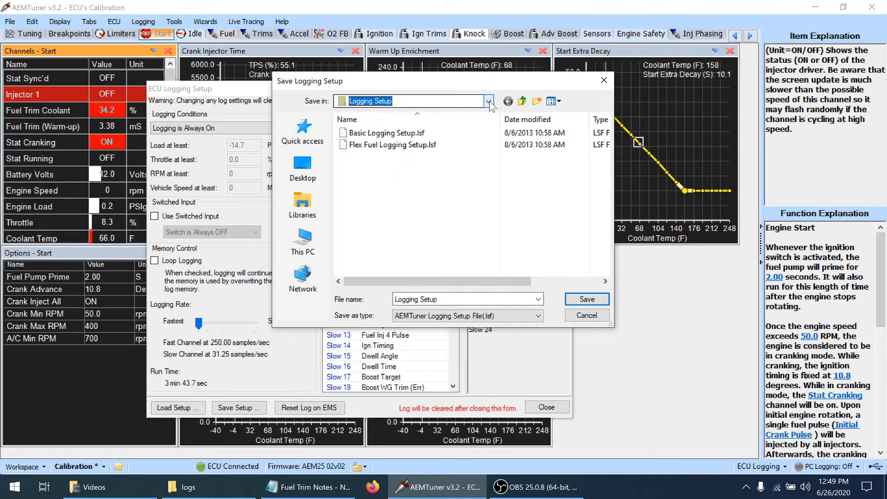
click(305, 172)
drag(607, 152, 615, 227)
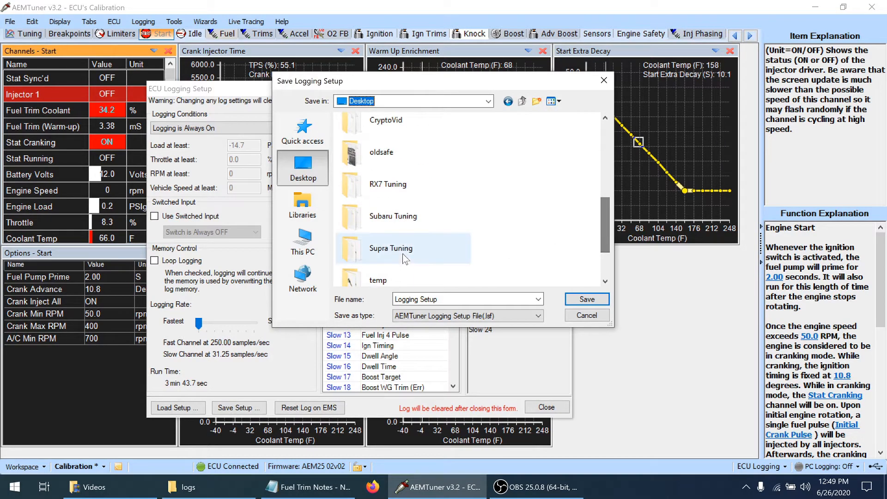
double_click(398, 250)
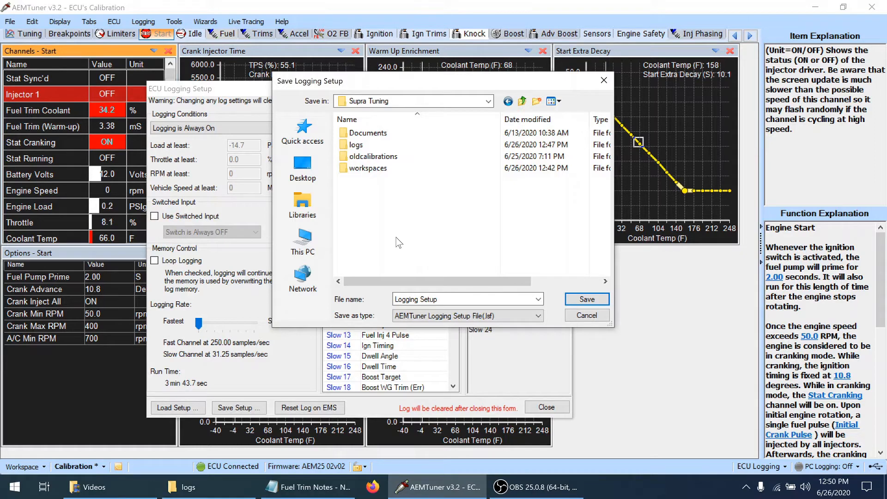
double_click(376, 170)
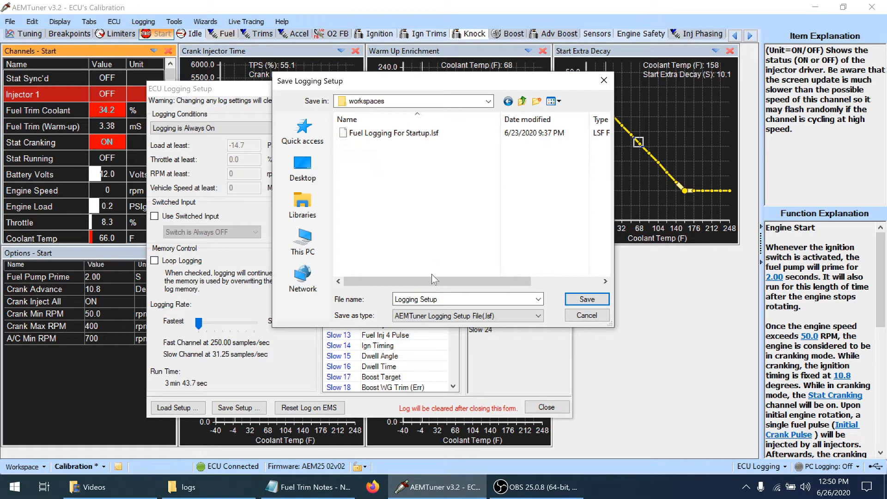
click(434, 300)
text(Delivered)
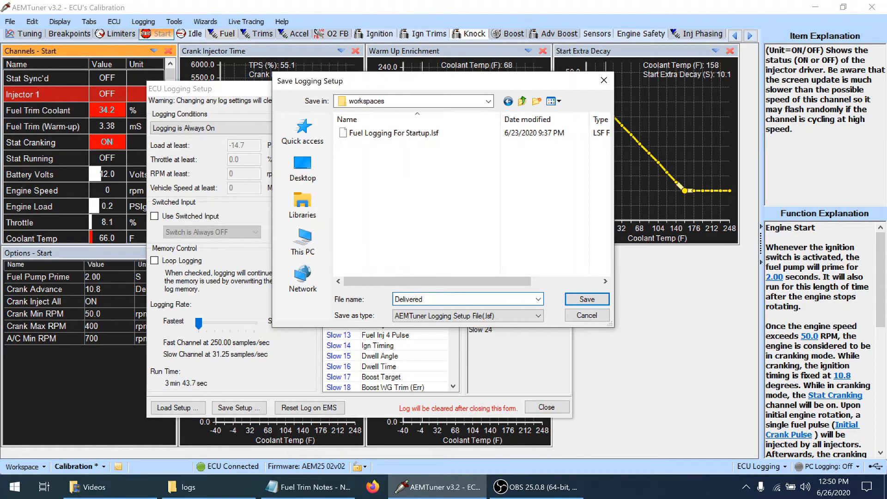
text(Internal Log Setup)
click(573, 303)
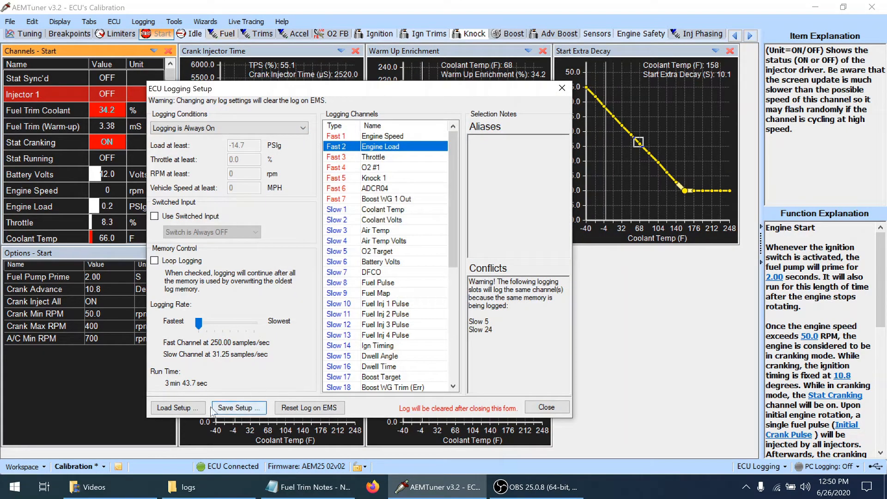
Load the logging setup "Fuel Logging For Startup.lsf" from the workspaces folder of Supra Tuning on the Desktop.
click(185, 409)
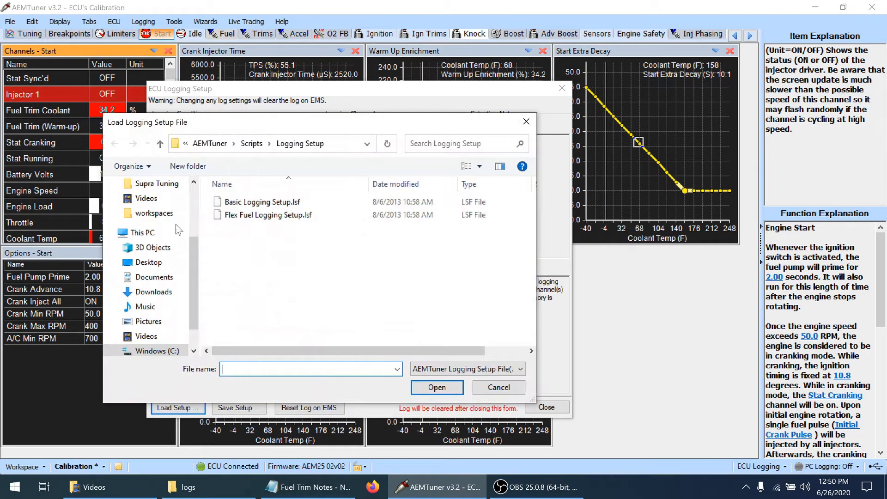
click(148, 263)
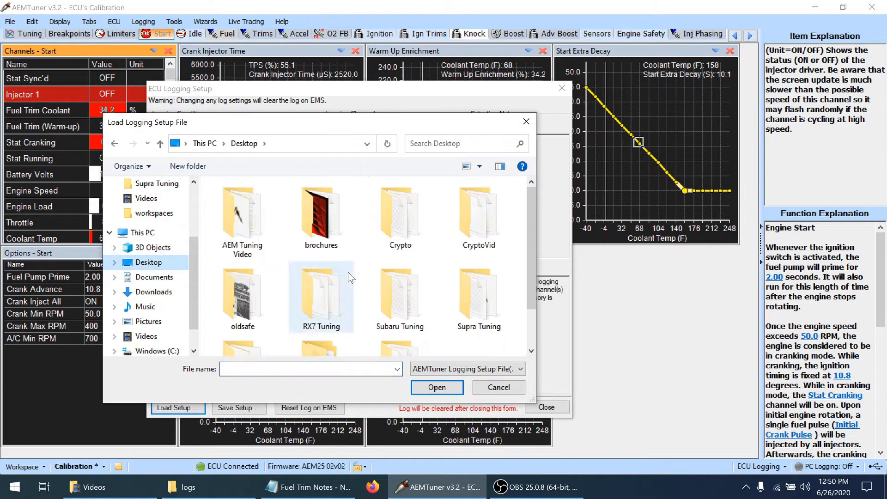
scroll(530, 221, down, 2)
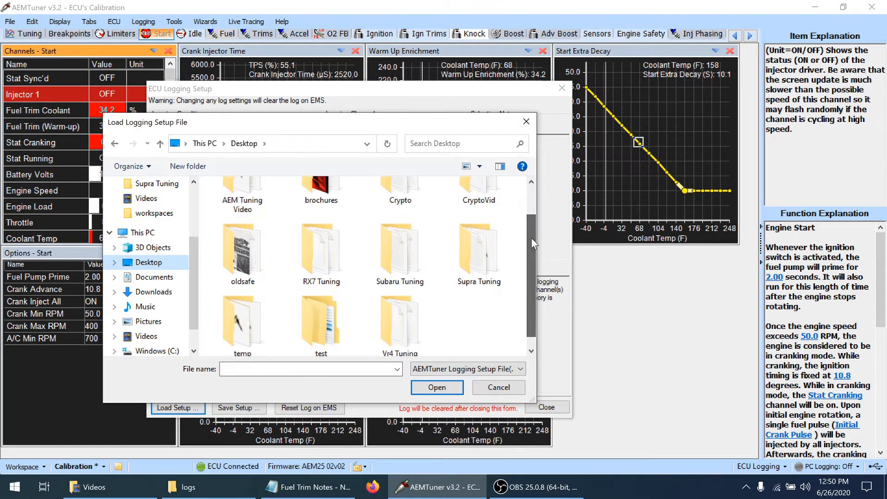
double_click(490, 244)
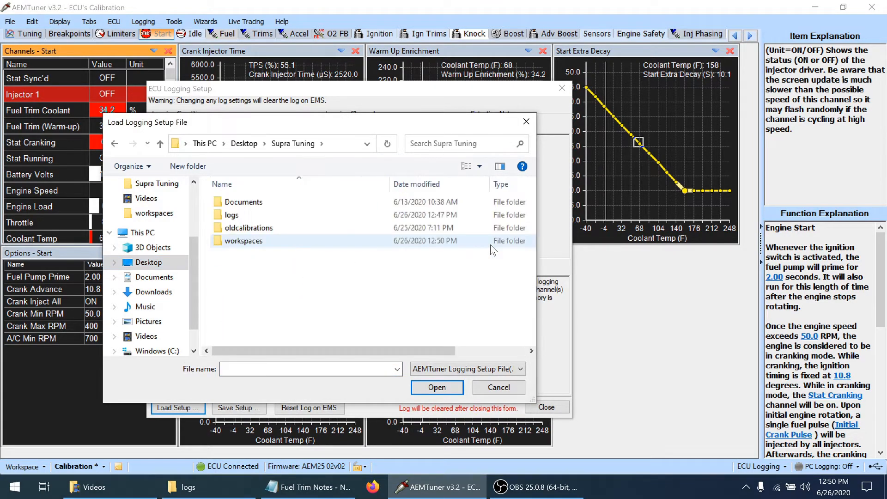
double_click(300, 241)
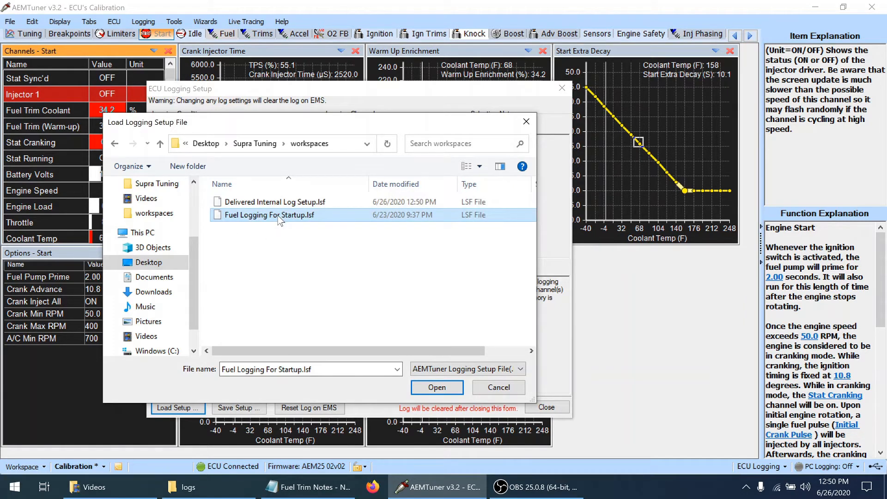
double_click(279, 215)
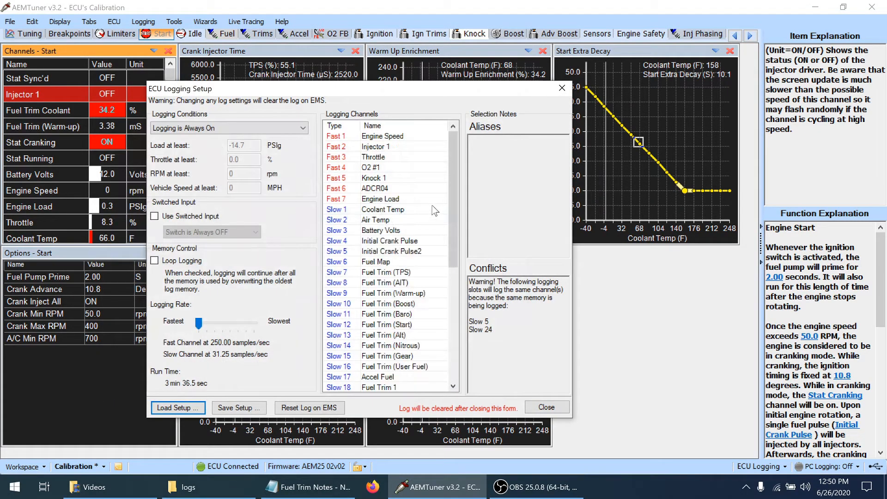
Close the ECU logging setup and acknowledge the EMS power cycle to reset the log.
mouse_move(454, 174)
mouse_down()
mouse_move(453, 273)
mouse_move(444, 160)
mouse_up()
click(537, 408)
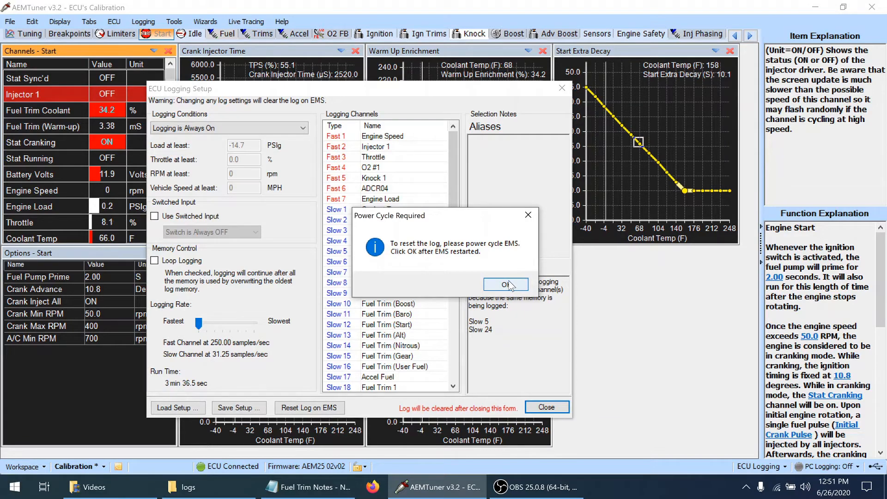
click(509, 282)
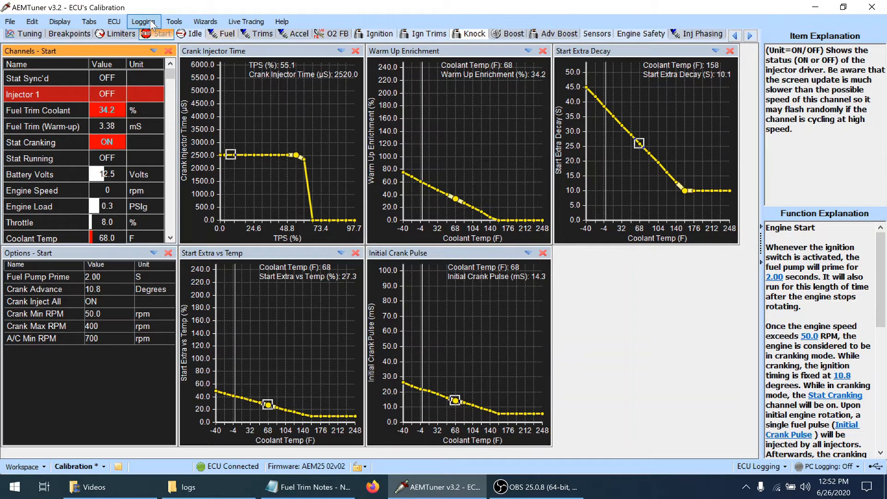
click(152, 24)
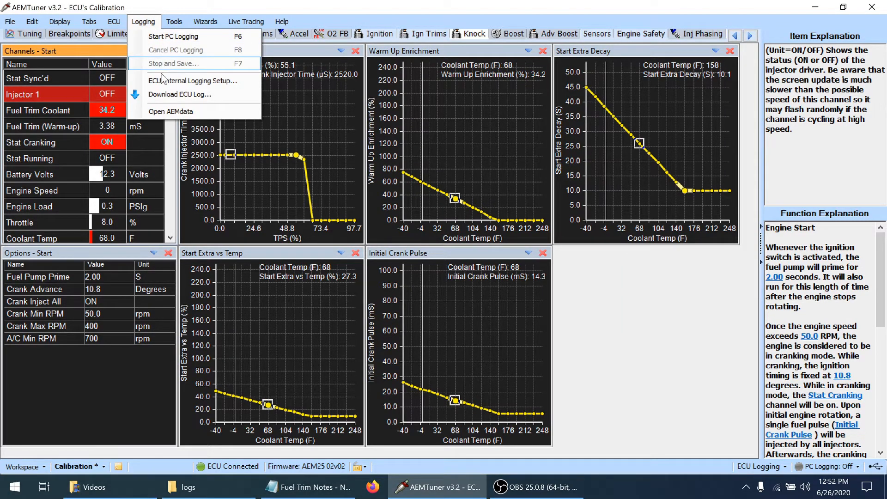
click(161, 94)
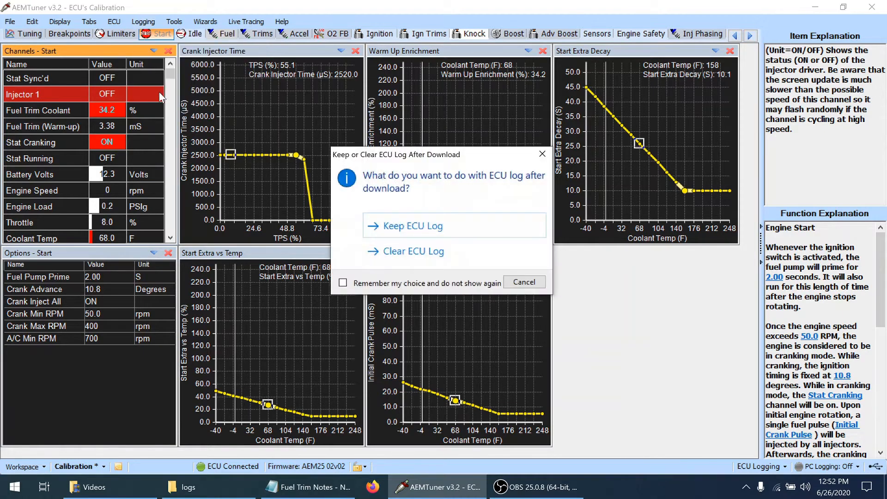
click(409, 252)
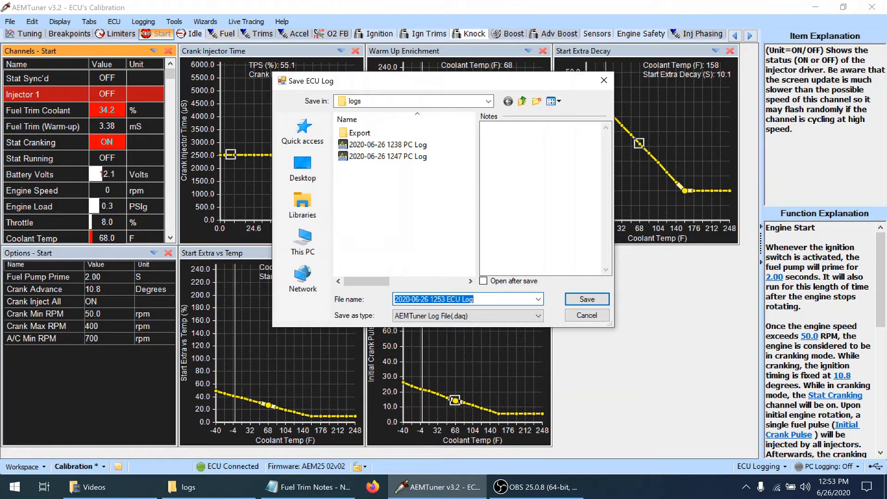
click(585, 300)
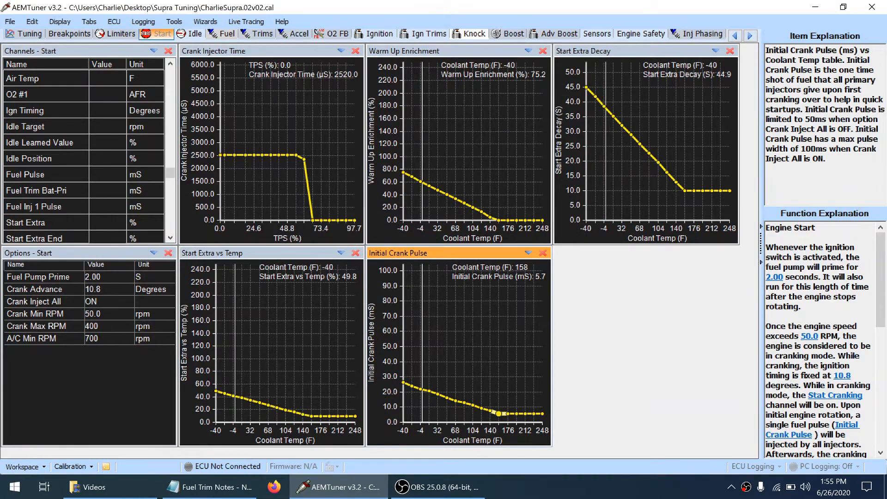
click(817, 6)
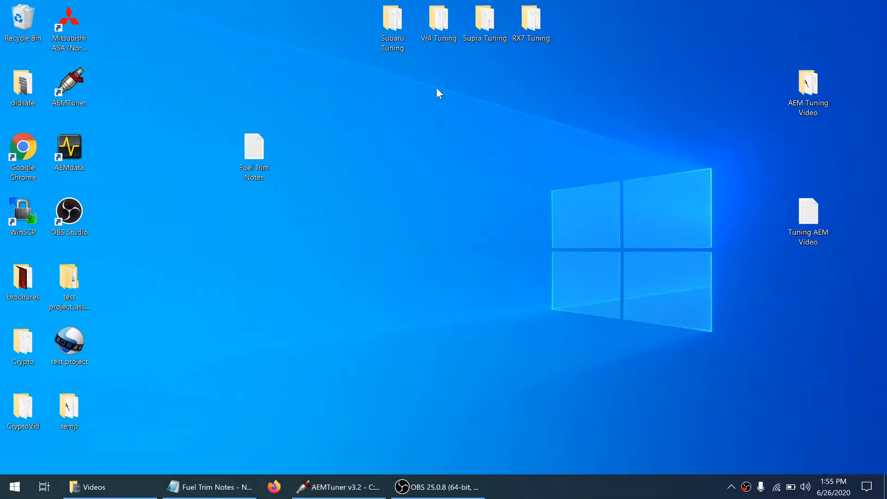
double_click(487, 24)
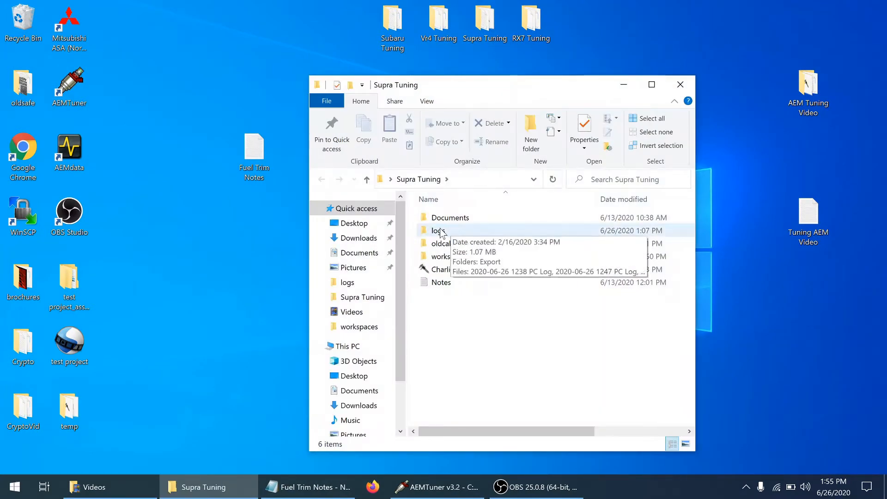
double_click(453, 230)
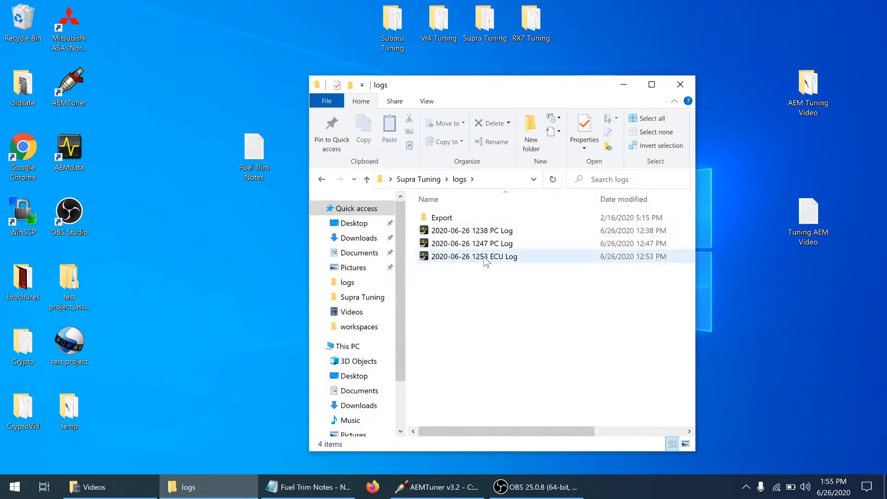
click(485, 259)
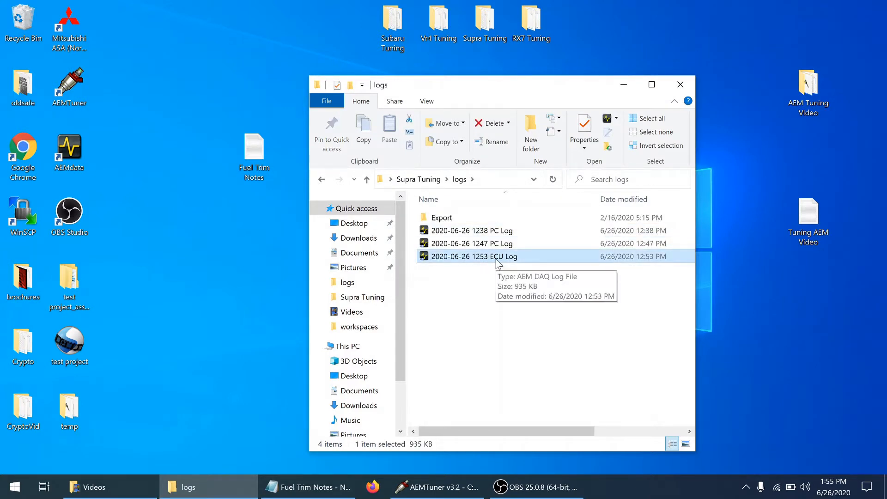
double_click(498, 260)
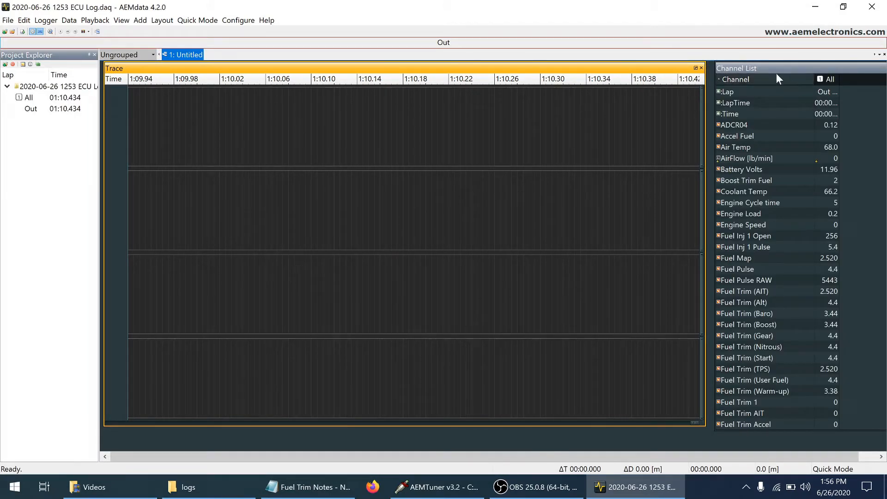
Add the Engine Load, Engine Speed and O2 #1 channels to the top lane of the trace.
click(761, 253)
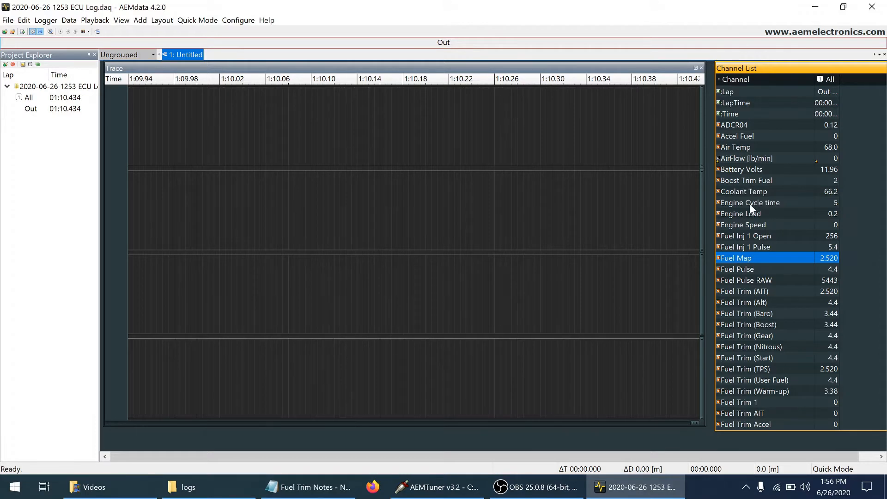
drag(747, 215, 632, 117)
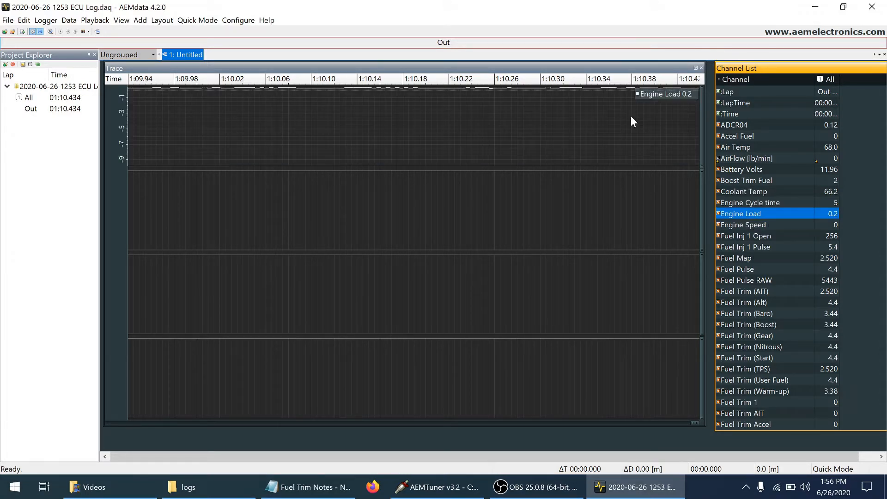
drag(736, 224, 673, 141)
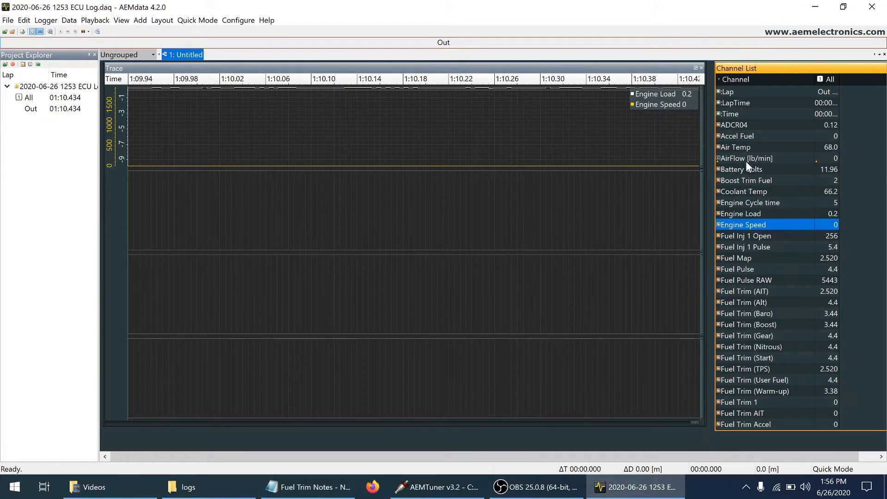
click(744, 243)
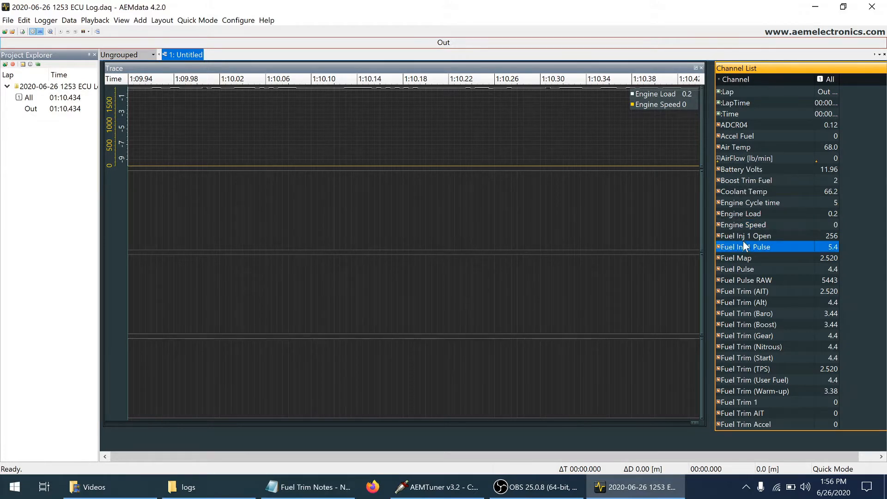
key(Down)
key(Down)
key(Down)
key(Down)
key(Down)
key(Down)
key(Down)
key(Down)
key(Down)
key(Down)
key(Down)
key(Down)
key(Down)
key(Down)
key(Down)
key(Down)
key(Down)
key(Down)
key(Down)
key(Down)
key(Down)
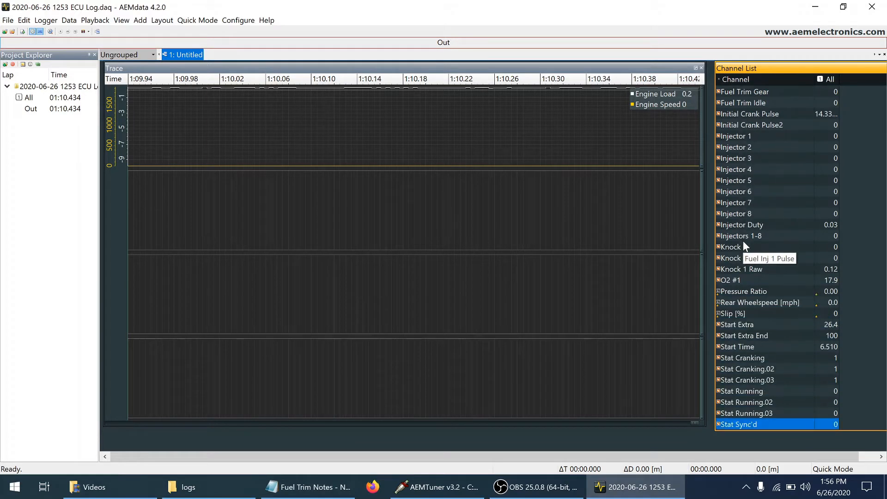
mouse_move(730, 278)
mouse_down()
mouse_move(680, 153)
mouse_move(666, 146)
mouse_up()
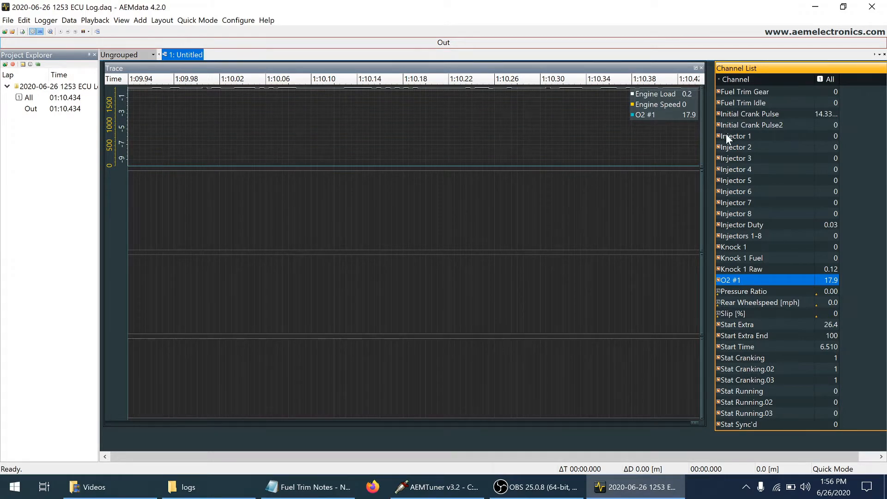
Add the channels Injector 1 through Injector 6 to the bottom lane of the trace.
drag(726, 135, 614, 373)
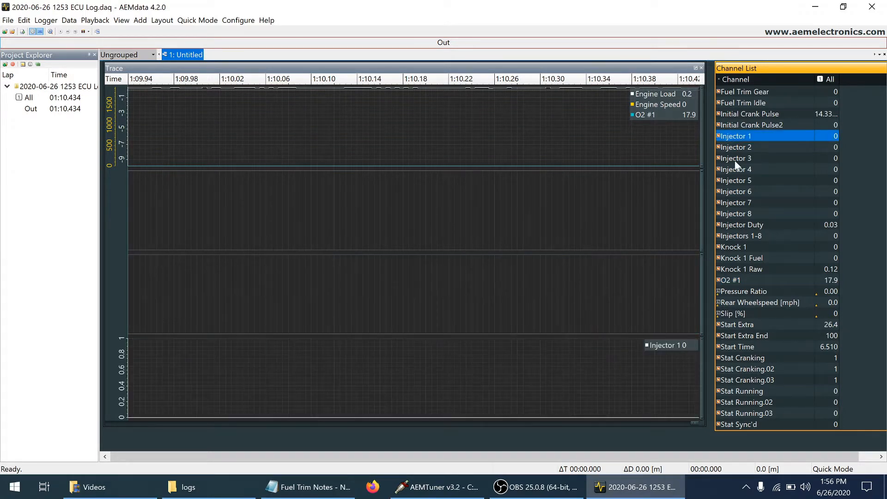
drag(737, 148, 648, 359)
mouse_move(748, 157)
mouse_down()
mouse_move(683, 406)
mouse_move(683, 398)
mouse_up()
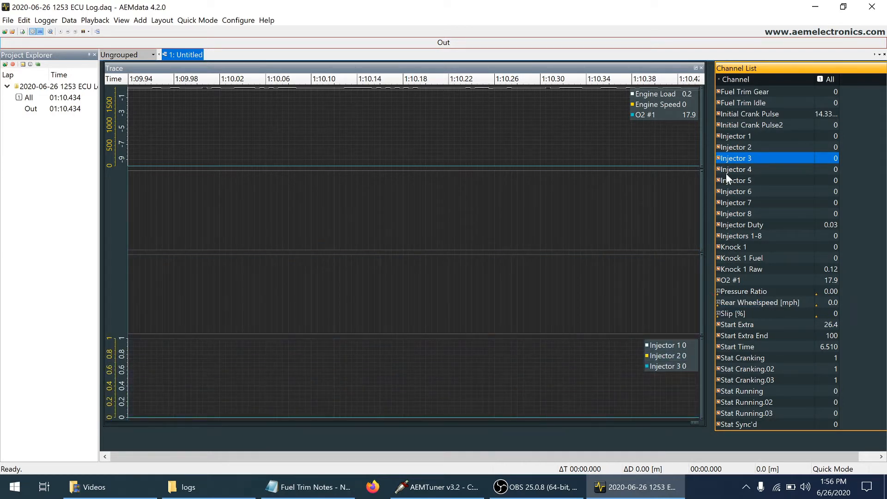
drag(728, 171, 673, 386)
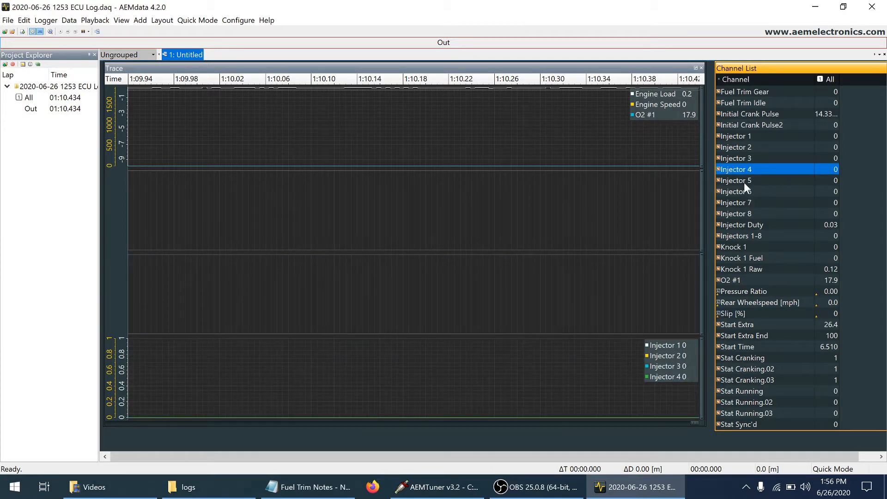
mouse_move(744, 181)
mouse_down()
mouse_move(672, 398)
mouse_move(662, 395)
mouse_up()
mouse_move(749, 192)
mouse_down()
mouse_move(693, 396)
mouse_move(675, 405)
mouse_up()
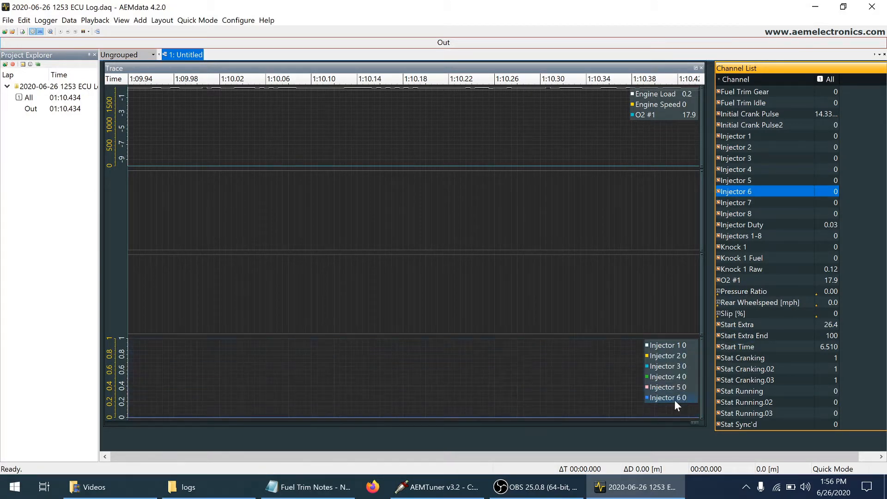
Delete the empty second lane from the trace.
click(613, 218)
right_click(612, 217)
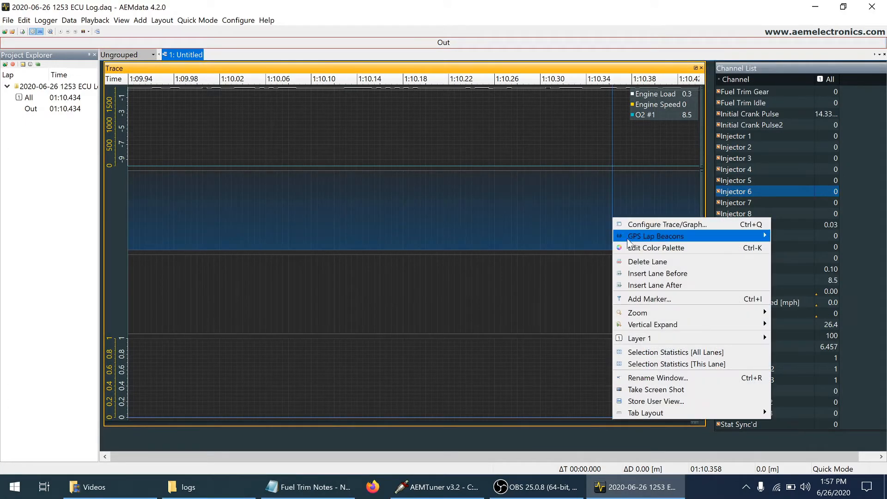
click(629, 262)
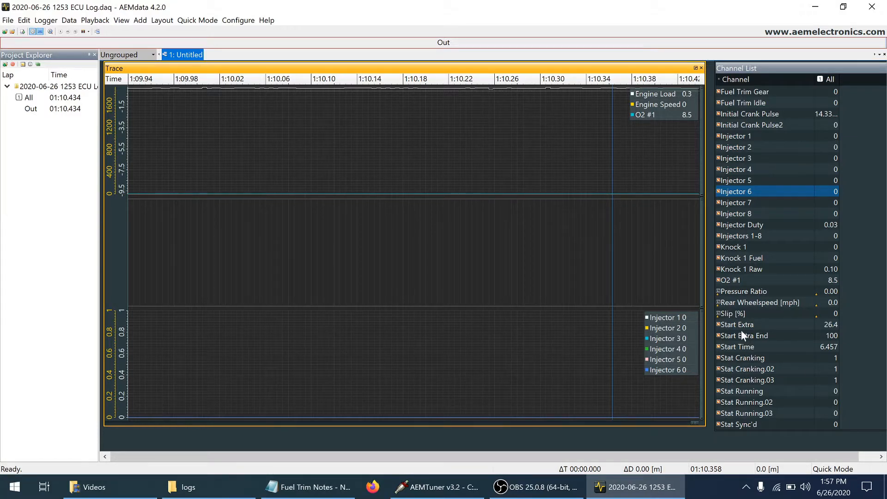
Add the channels Start Extra, Start Extra End and Fuel Trim Coolant to the empty middle lane of the trace.
drag(610, 265, 595, 259)
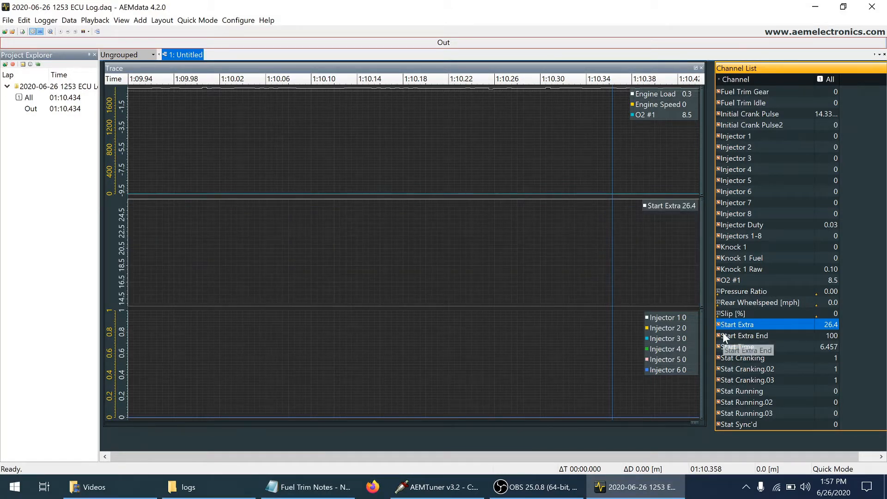
drag(723, 335, 634, 262)
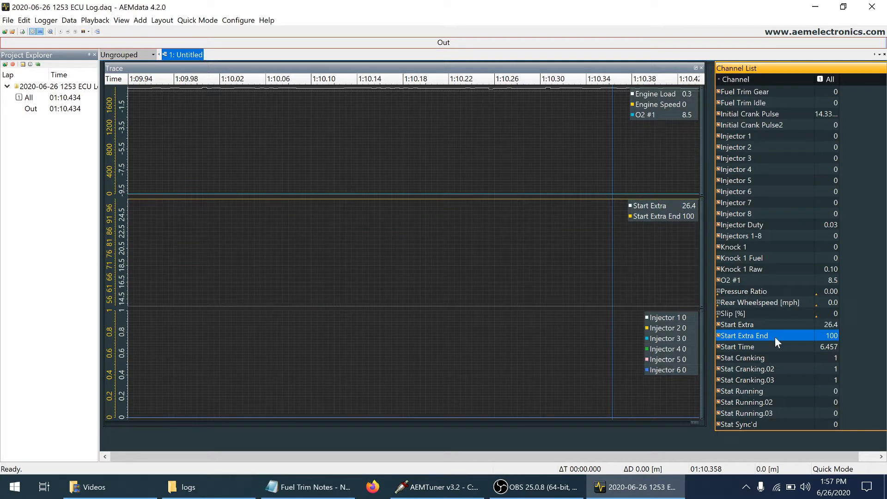
click(753, 169)
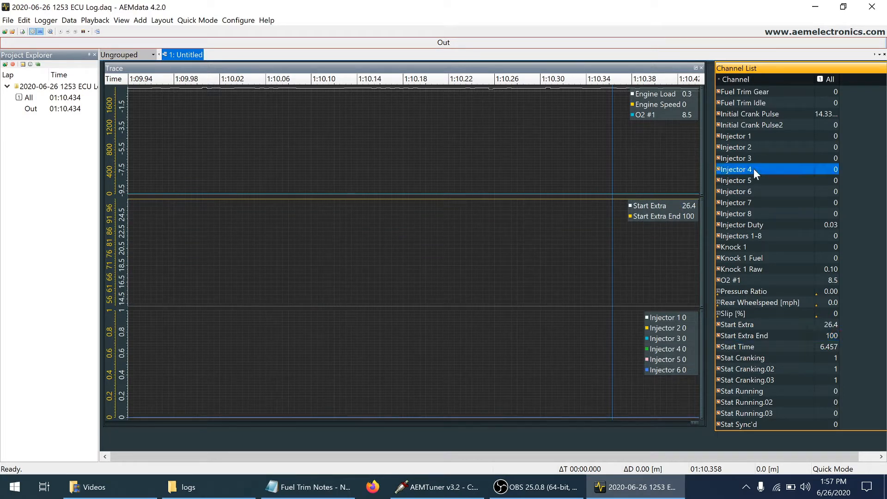
key(Up)
key(Up)
key(Up)
key(Up)
key(Up)
key(Up)
key(Up)
key(Up)
key(Up)
key(Up)
key(Up)
key(Up)
key(Up)
key(Up)
key(Up)
key(Up)
key(Up)
key(Up)
key(Up)
key(Up)
key(Up)
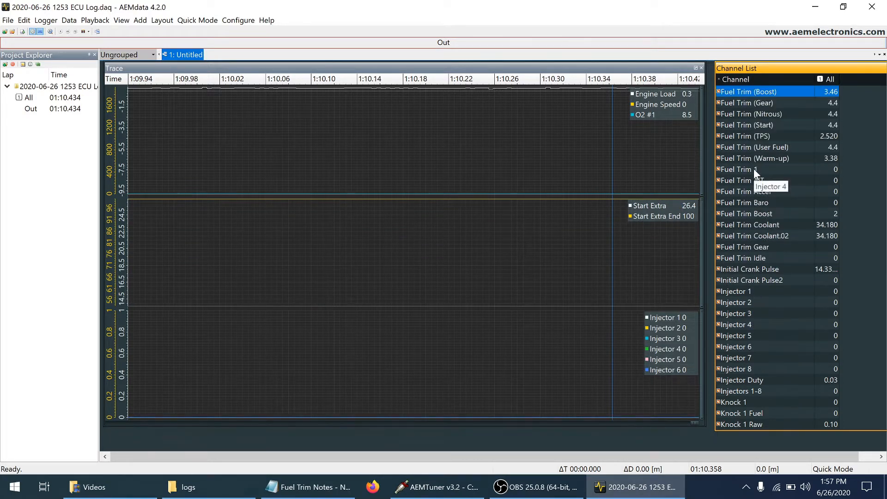
drag(760, 225, 670, 261)
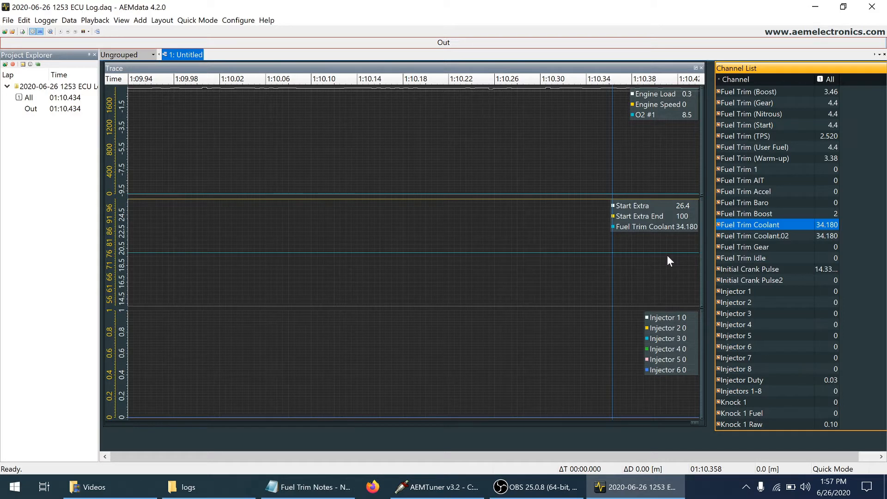
Add the Fuel Map channel to the trace lane that holds the Start Extra channels.
click(729, 247)
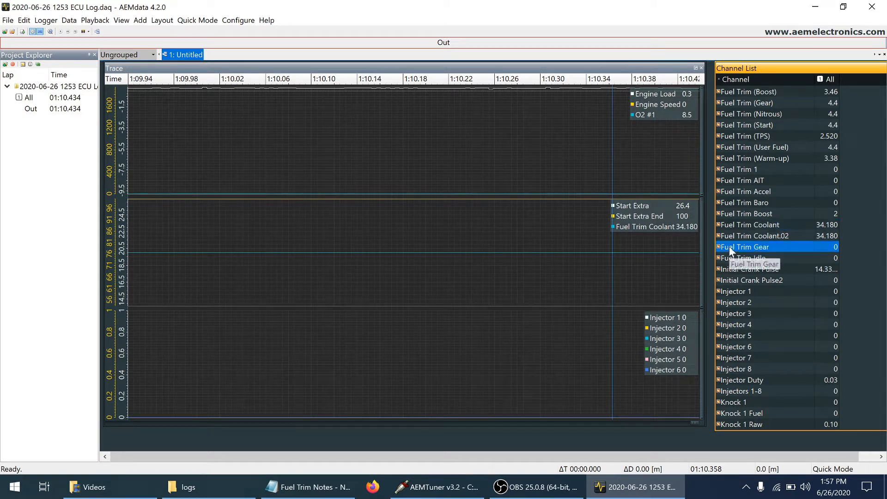
key(Down)
key(Down)
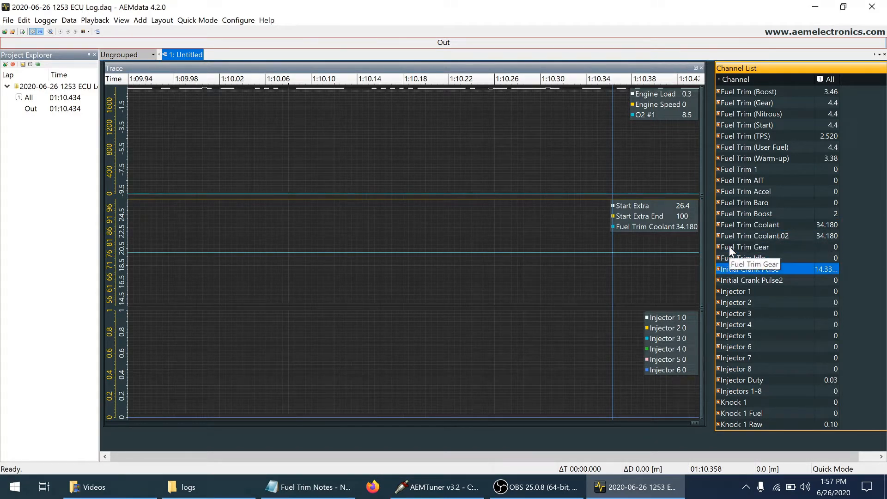
key(Up)
key(Up)
key(Up)
key(Up)
key(Up)
key(Up)
key(Up)
key(Up)
key(Up)
key(Up)
key(Up)
key(Up)
key(Up)
key(Up)
key(Up)
key(Up)
key(Up)
key(Up)
key(Up)
key(Up)
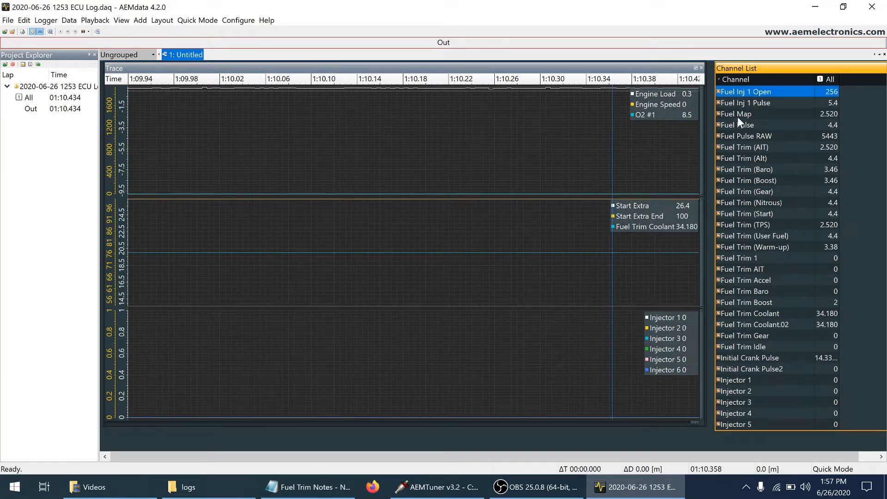
mouse_move(739, 114)
mouse_down()
mouse_move(665, 225)
mouse_move(629, 251)
mouse_up()
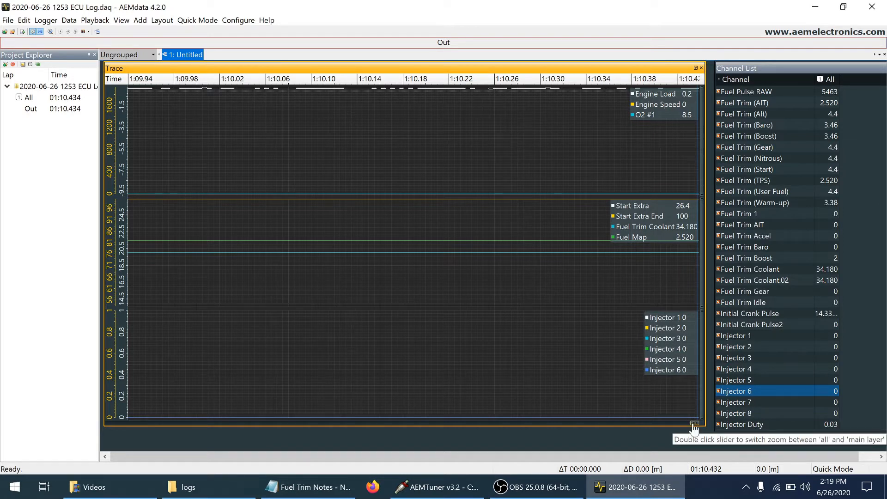
Shift the trace to the engine start near 0:37.7 and inspect the first pulse shared by Injectors 1 through 6.
drag(689, 422, 423, 429)
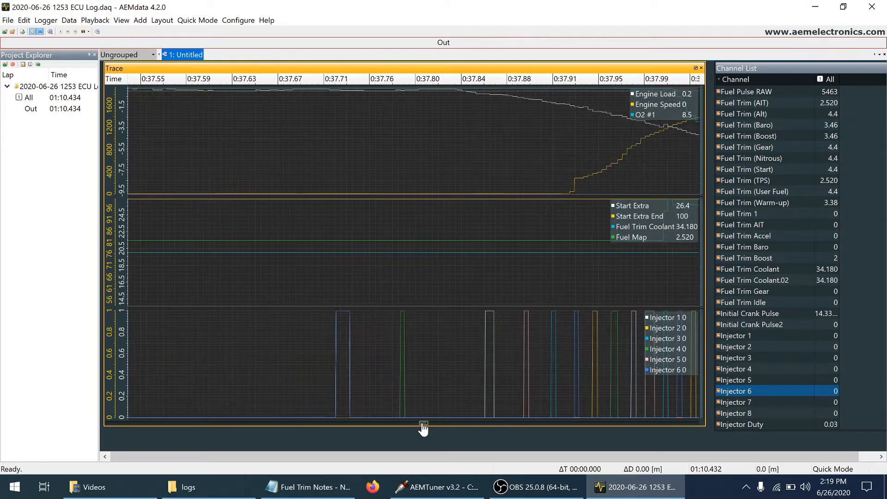
click(342, 335)
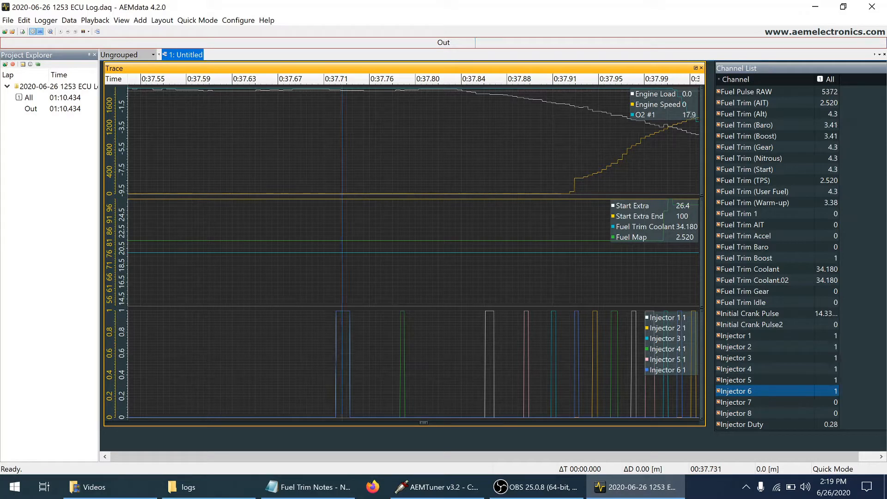
click(329, 334)
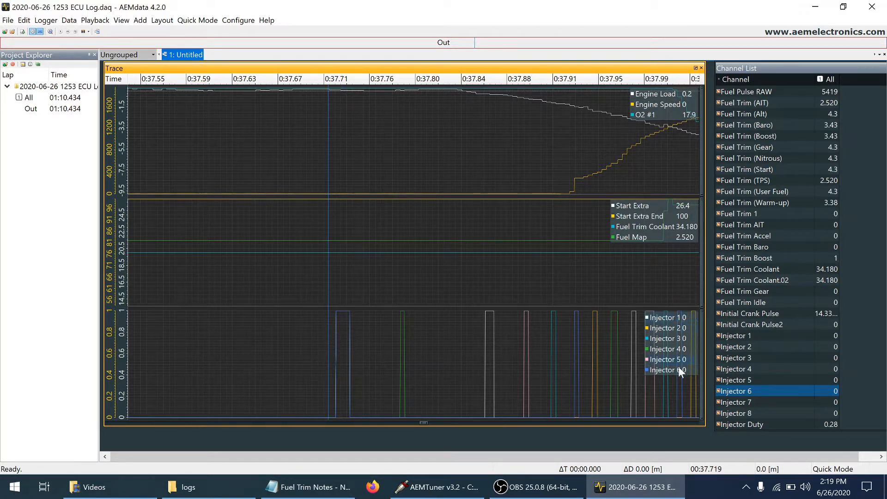
click(342, 328)
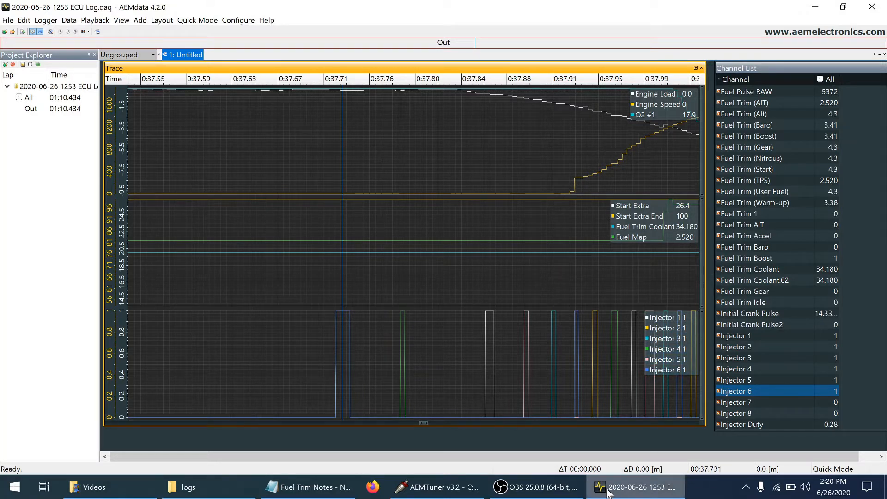
Check the Initial Crank Pulse table at 68 °F in AEMTuner, then compare it with the logged Initial Crank Pulse channel in AEMdata.
click(429, 490)
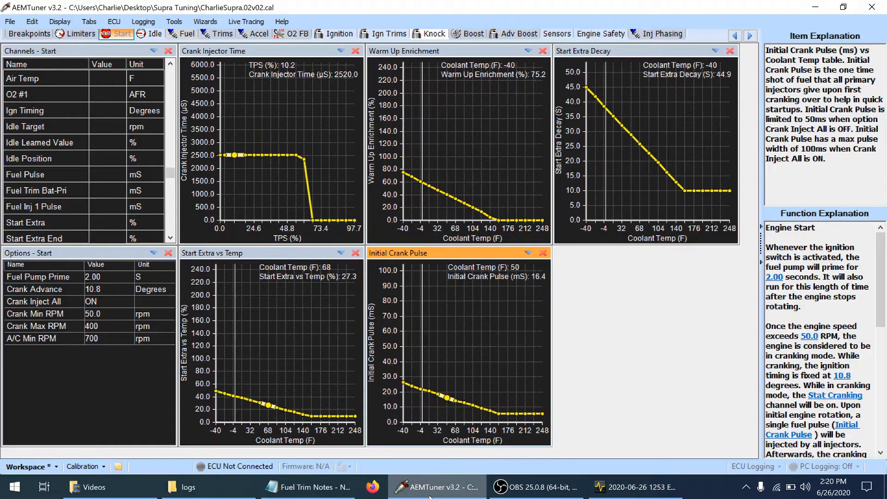
click(489, 336)
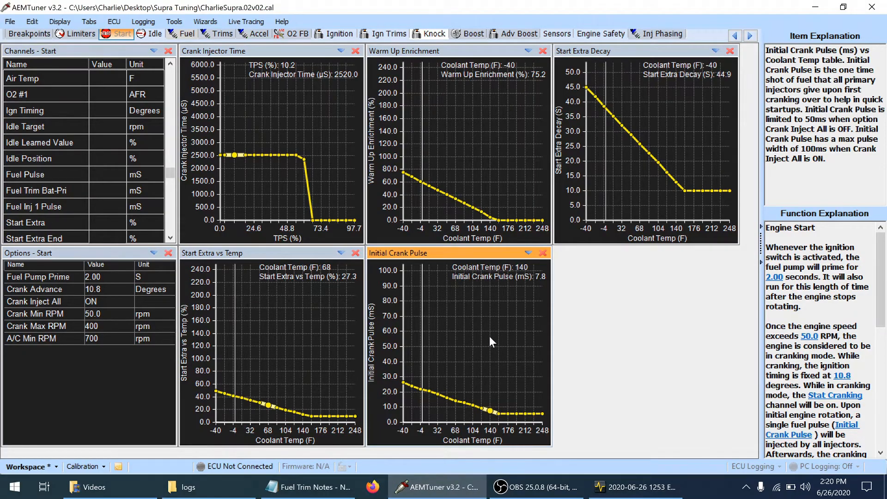
click(457, 400)
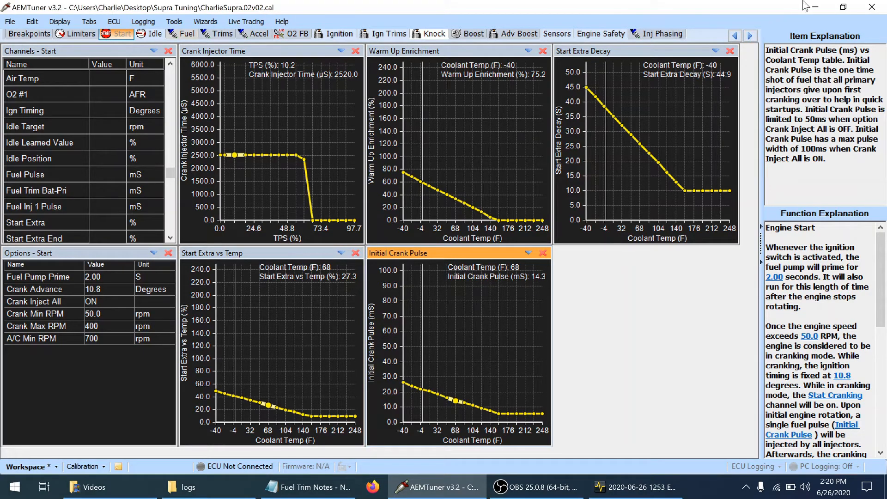
click(816, 7)
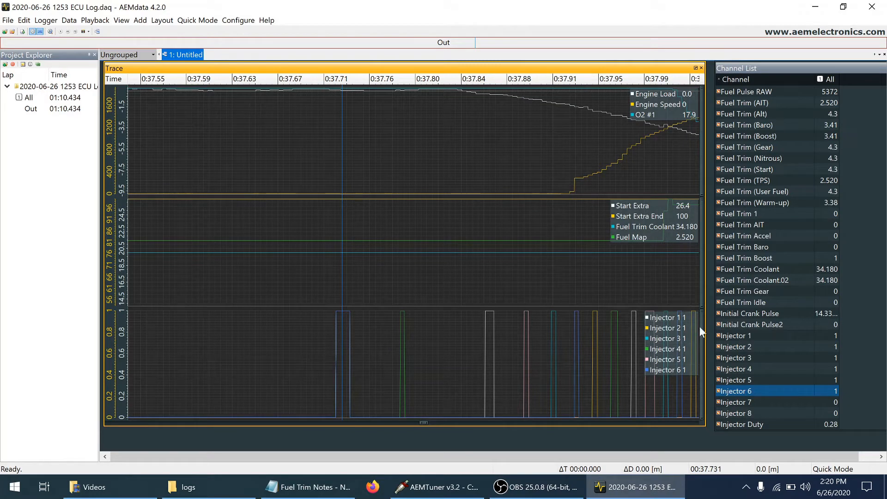
click(756, 313)
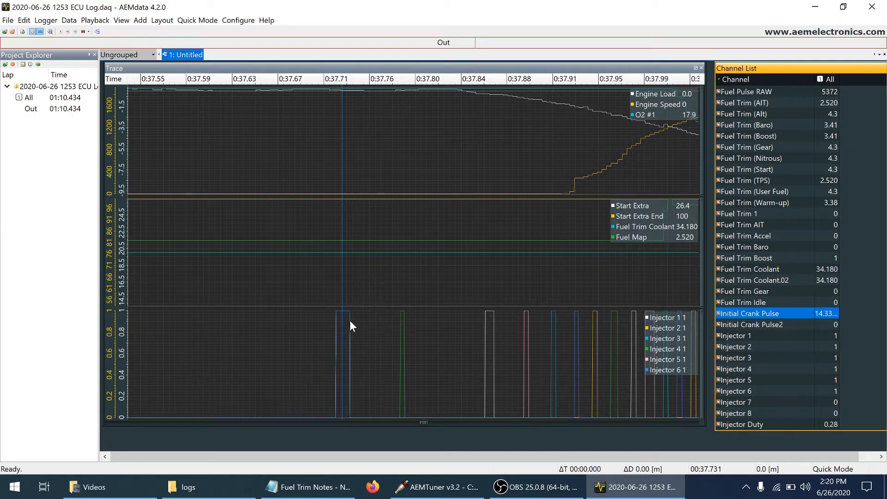
Inspect the individual Injector 4, 1 and 5 pulses after the crank pulse and the point where Engine Speed starts rising.
click(401, 326)
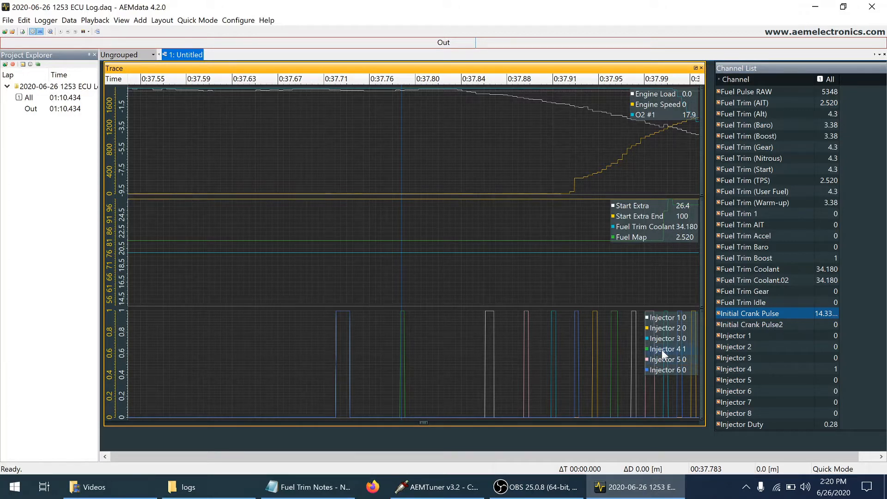
click(490, 348)
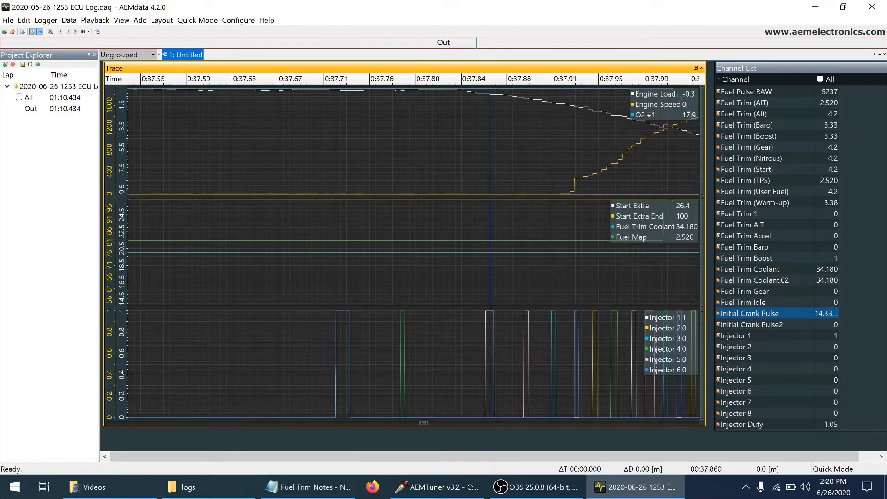
click(525, 340)
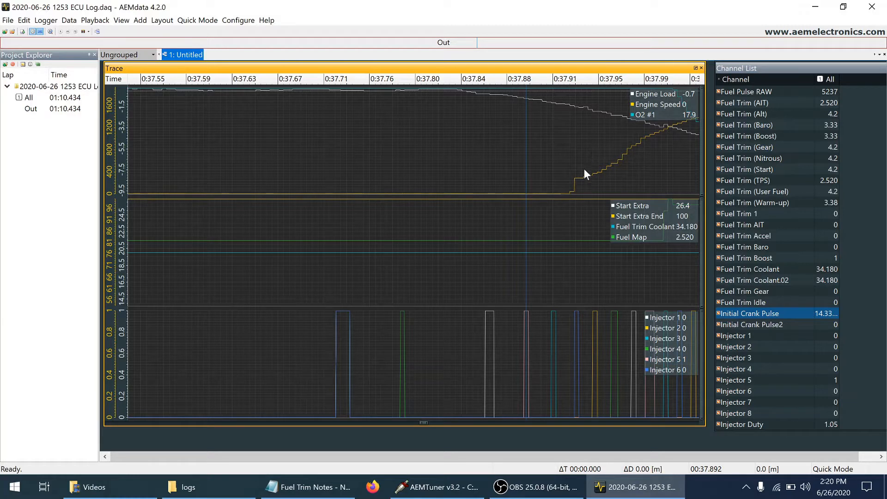
click(616, 157)
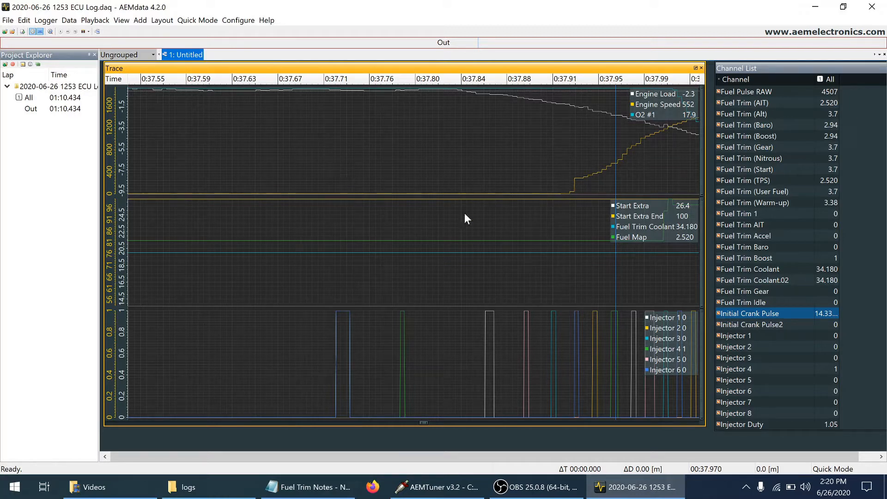
click(566, 186)
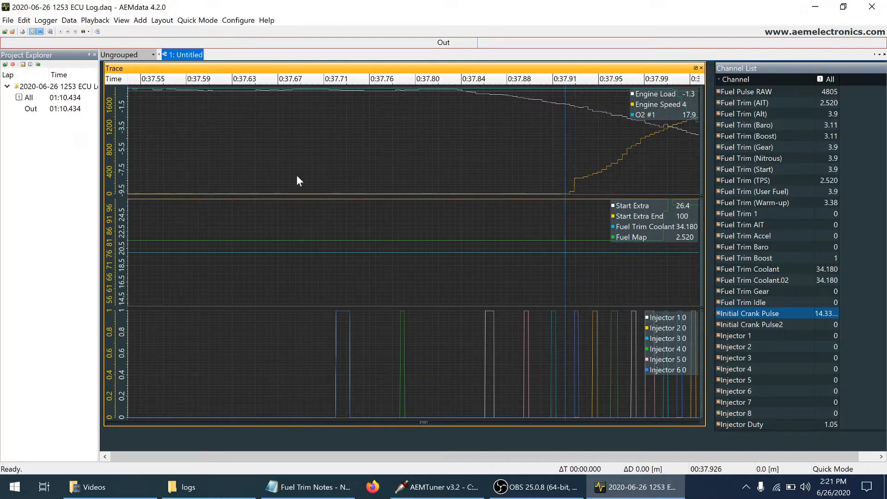
Review the all-injector pulse and the first Injector 4 pulse again, leaving the cursor on the first Injector 1 pulse at 0:37.861.
click(322, 184)
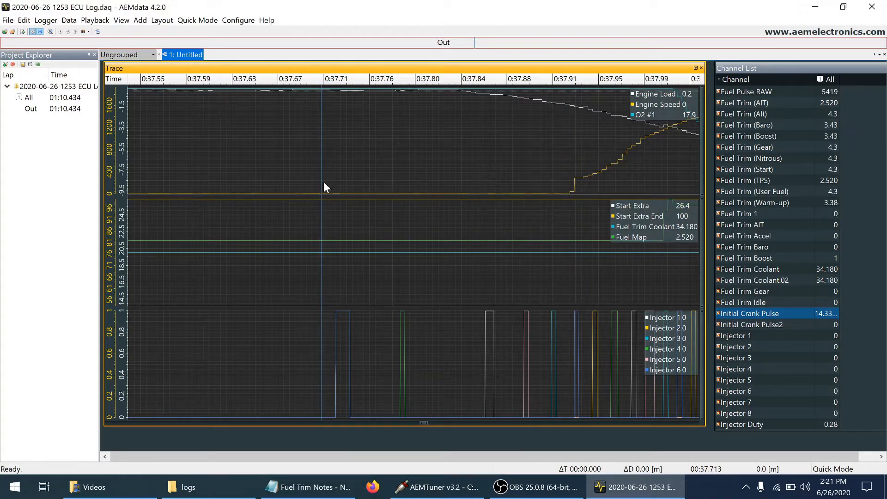
click(401, 187)
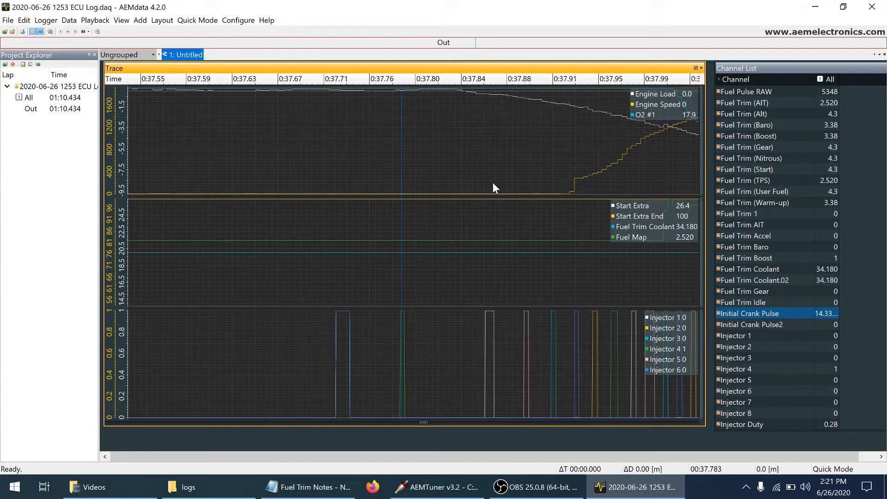
click(346, 174)
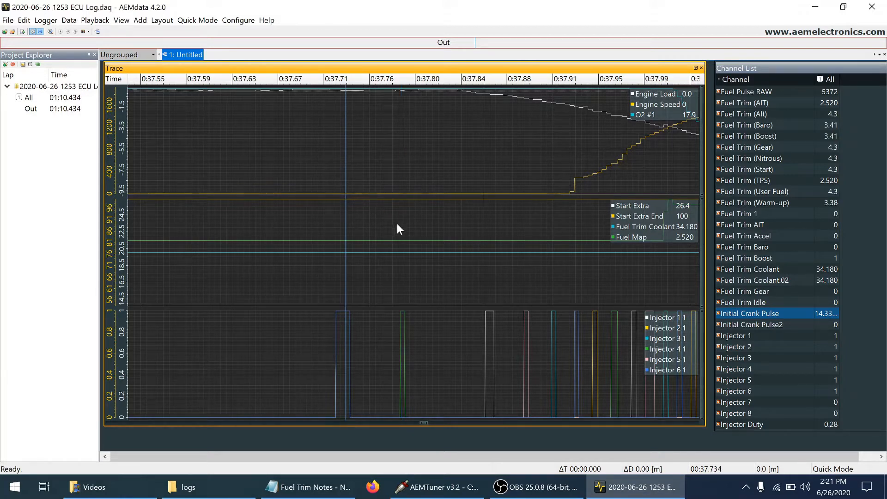
click(489, 303)
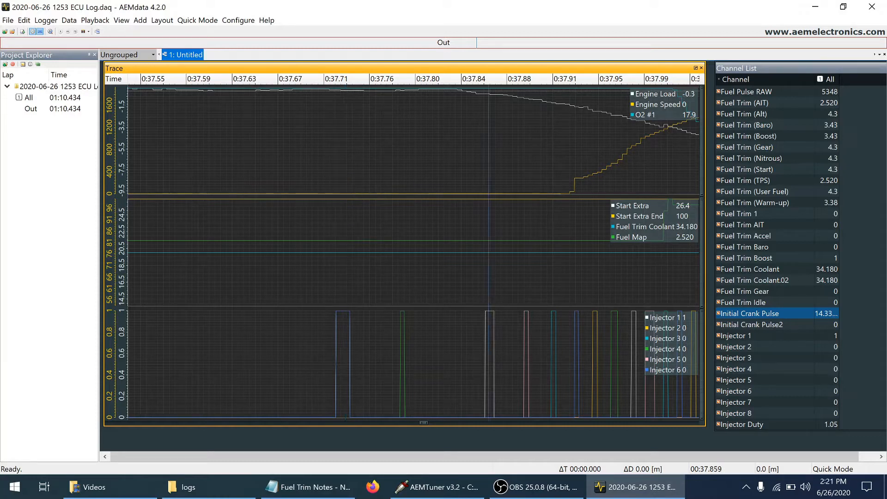
click(491, 299)
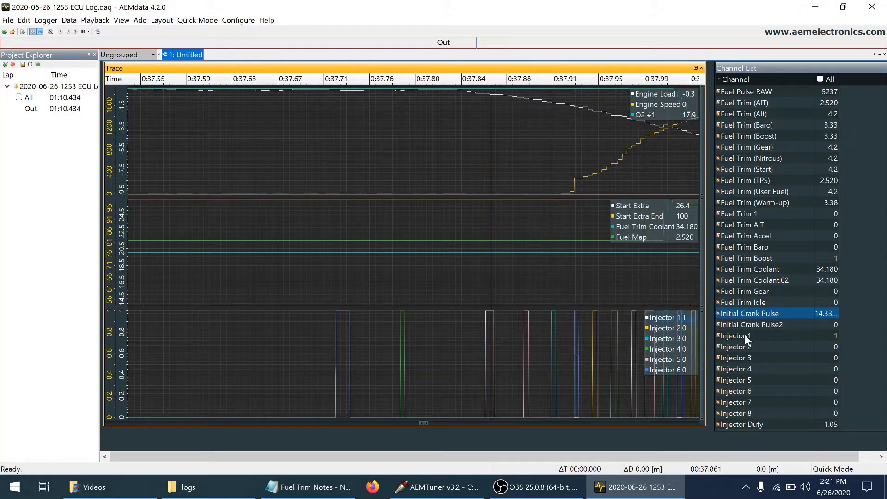
Look through the channel list for the fuel pulse and fuel trim values at the cursor, ending with Fuel Map selected.
click(764, 217)
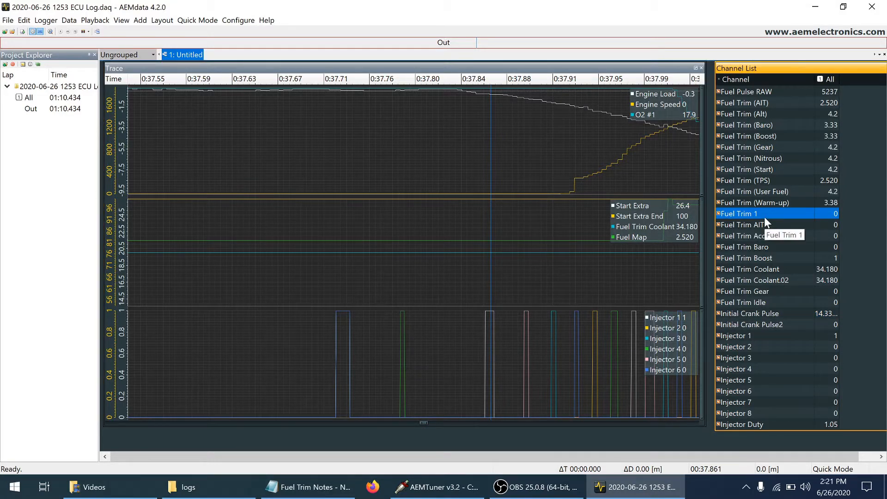
key(Up)
key(Up)
key(Up)
key(Up)
key(Up)
key(Up)
key(Up)
key(Up)
key(Up)
key(Up)
key(Up)
key(Up)
key(Up)
key(Up)
key(Up)
key(Up)
key(Up)
key(Up)
key(Up)
key(Up)
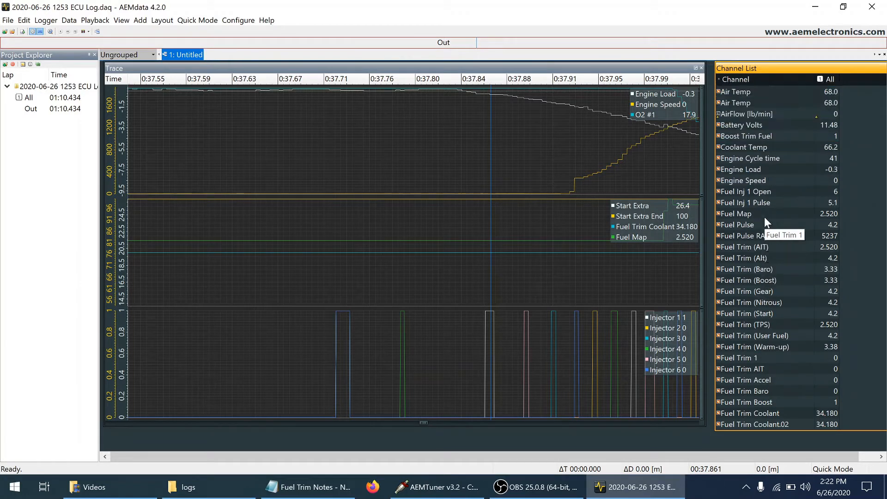
key(Up)
key(Up)
key(Up)
key(Up)
key(Up)
key(Down)
key(Down)
key(Down)
key(Down)
key(Down)
key(Down)
key(Down)
key(Down)
key(Down)
key(Down)
key(Down)
key(Down)
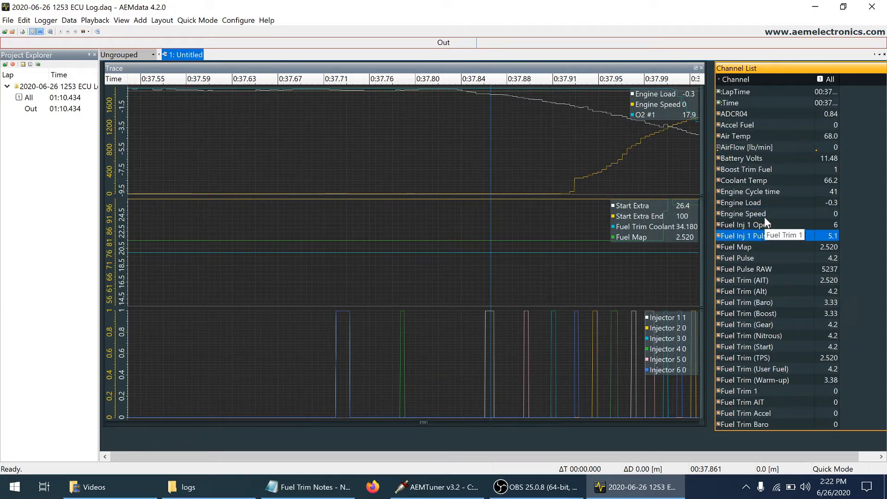
key(Down)
key(Down)
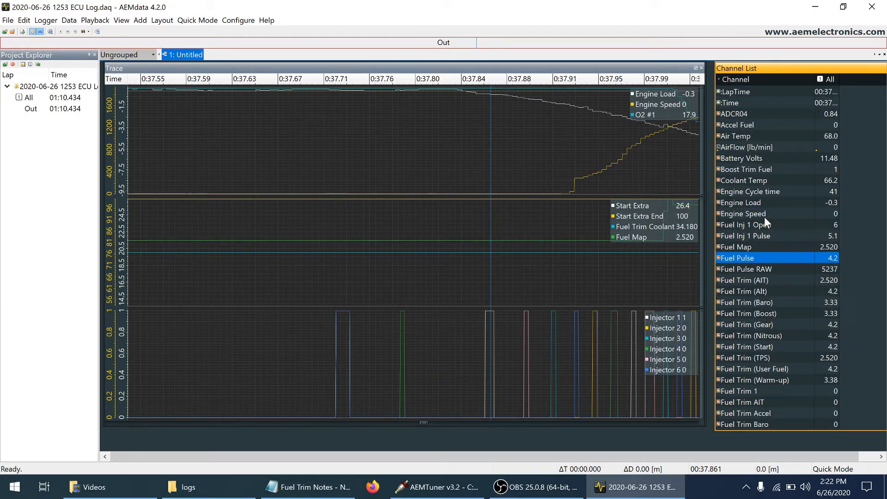
key(Down)
key(Up)
key(Up)
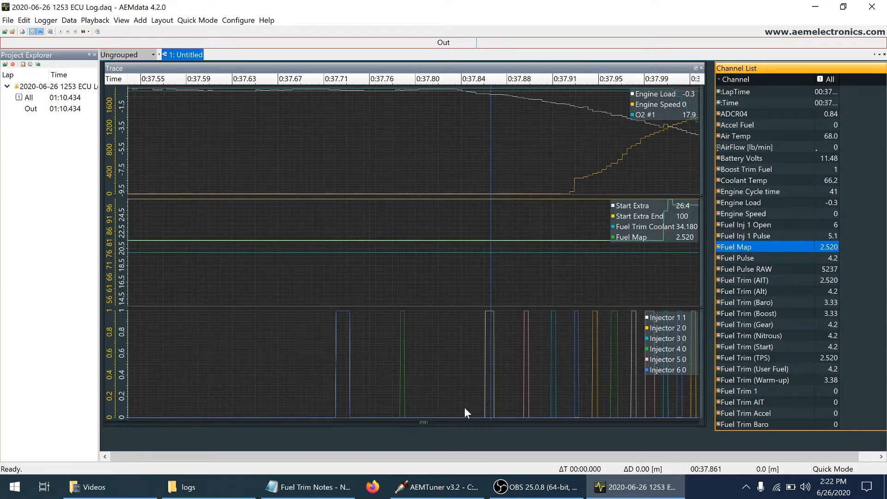
Switch to the Fuel Trim Notes in Notepad and highlight the first line, describing Initial Crank Pulse.
click(324, 490)
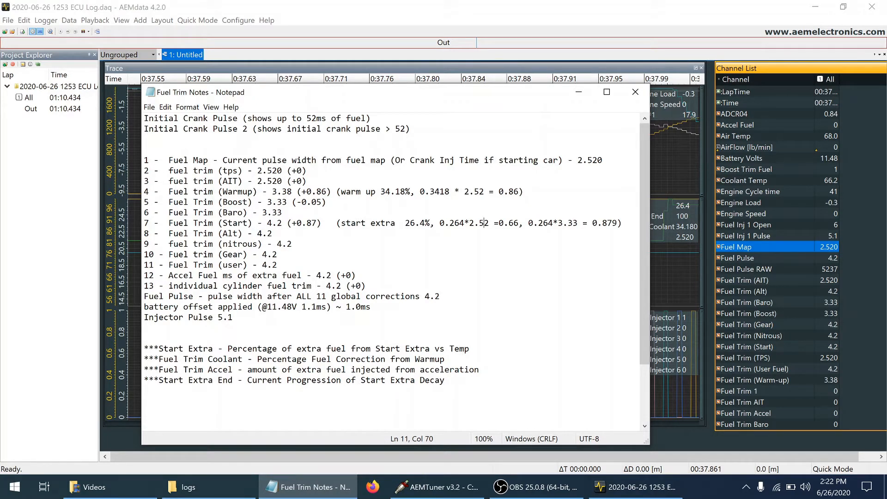
drag(372, 118, 100, 106)
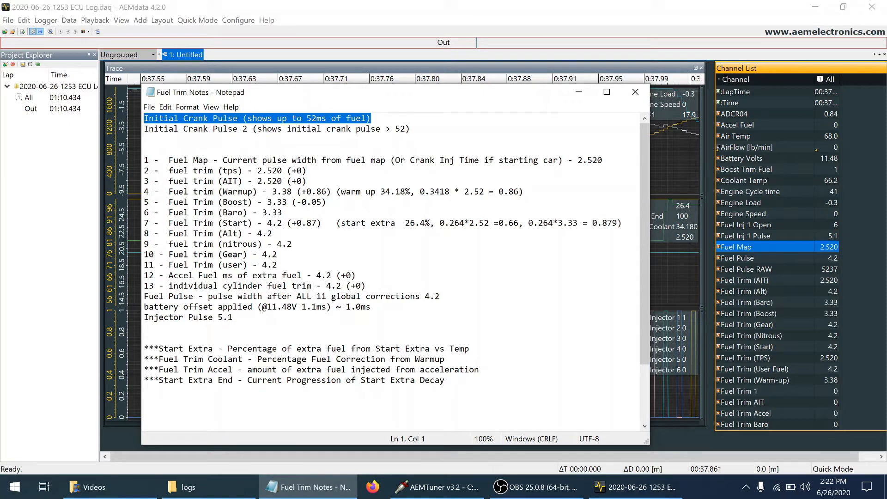
Highlight the second line of the Fuel Trim Notes, describing Initial Crank Pulse 2, and clear the selection again.
drag(412, 130, 213, 130)
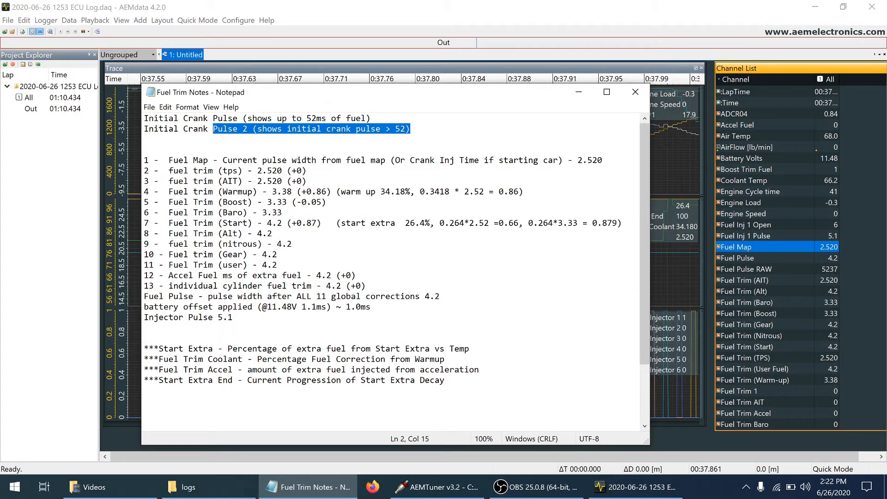
click(411, 129)
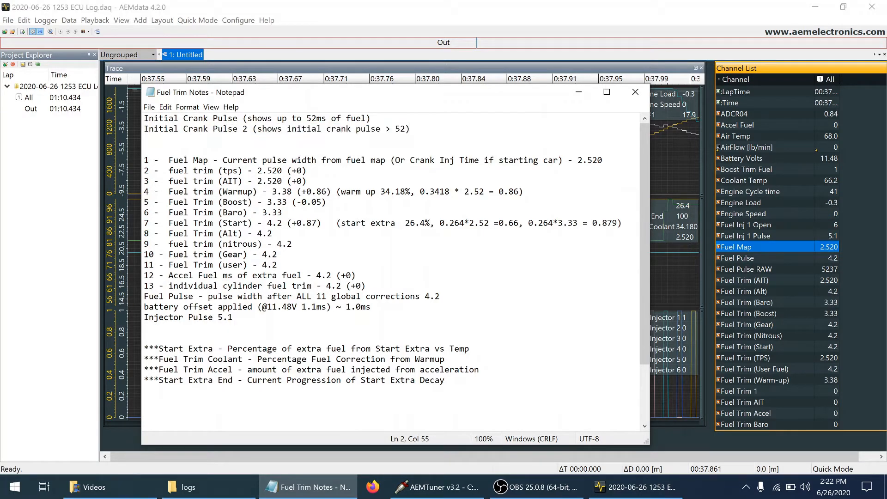
key(shift+Up)
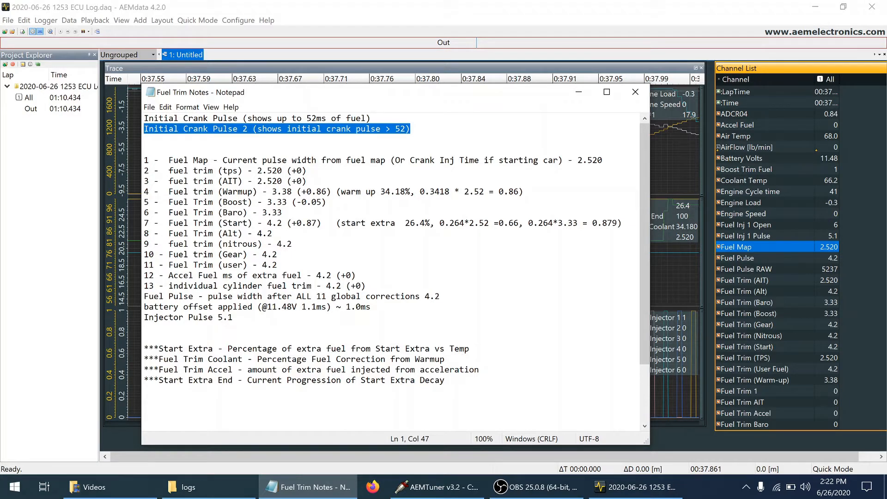
click(411, 129)
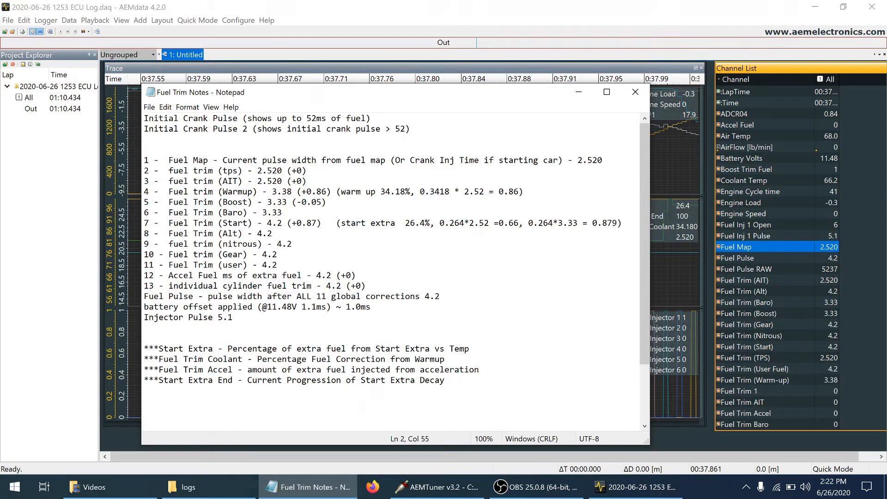
From the Fuel Map note, switch to AEMTuner to inspect low-throttle points of the Crank Injector Time table, and return to the AEMdata log.
click(366, 160)
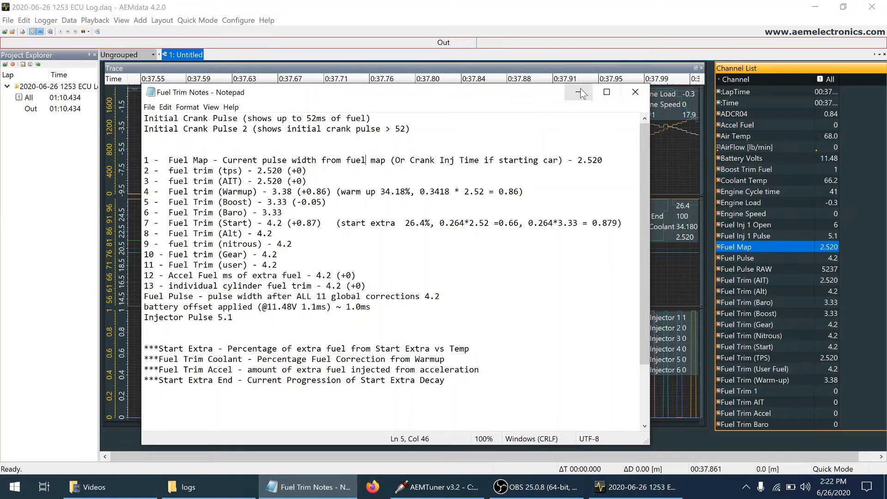
click(444, 495)
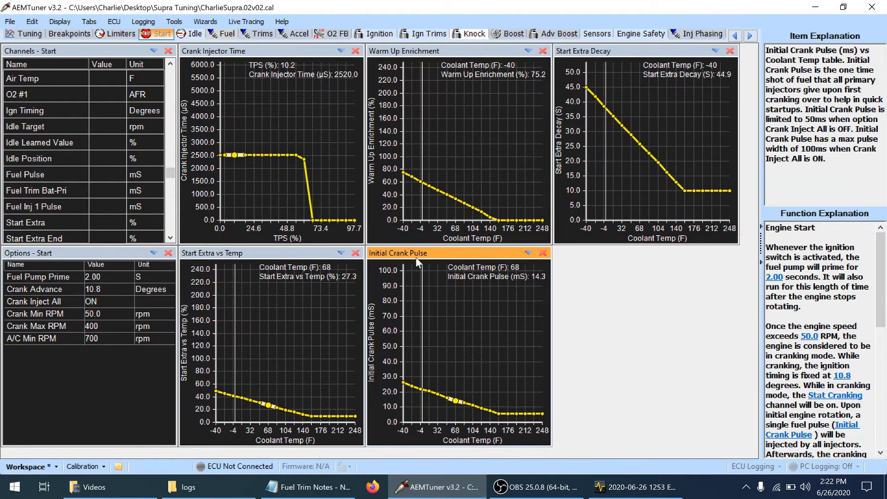
click(263, 157)
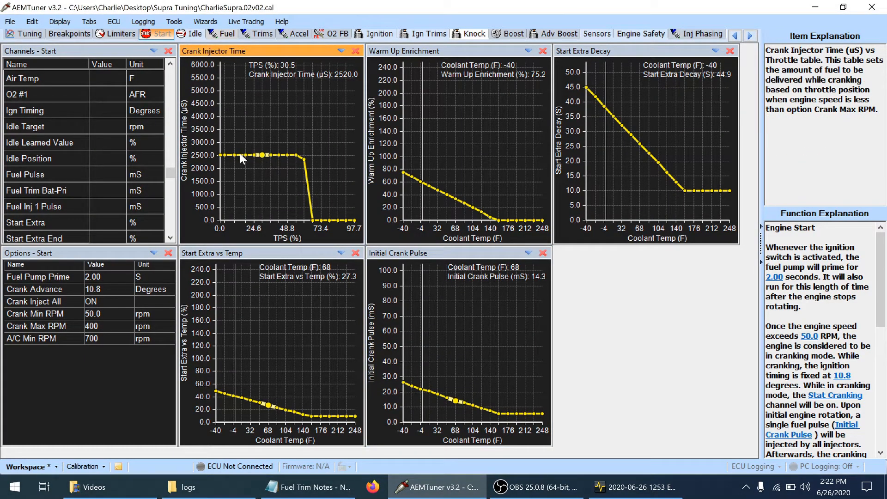
click(240, 154)
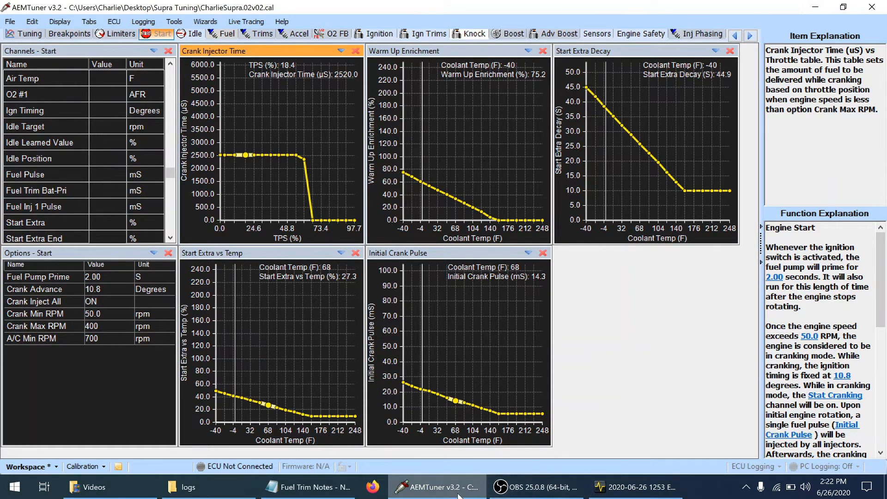
click(667, 492)
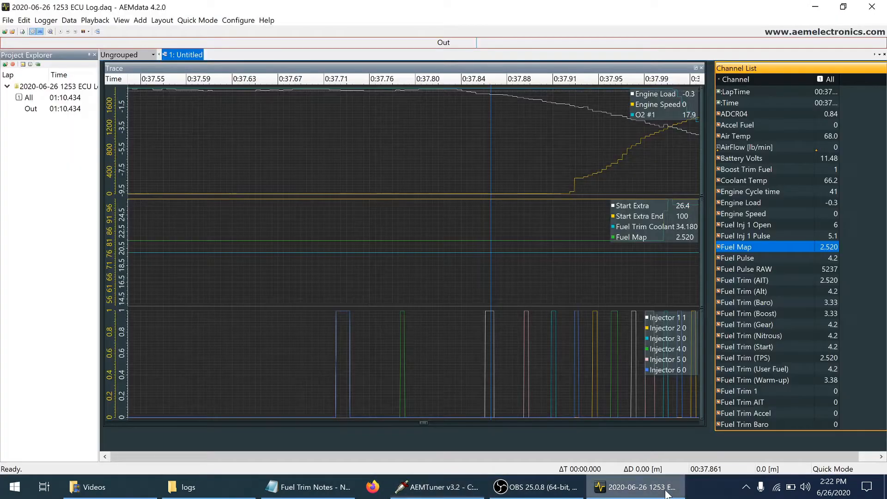
Compare the Fuel Trim Notes with the Fuel Trim (TPS) channel value in the AEMdata channel list.
click(321, 494)
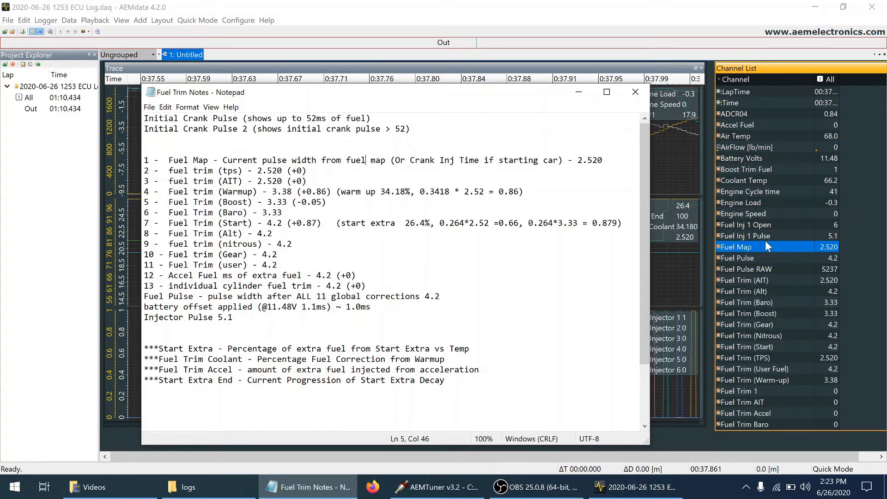
click(775, 358)
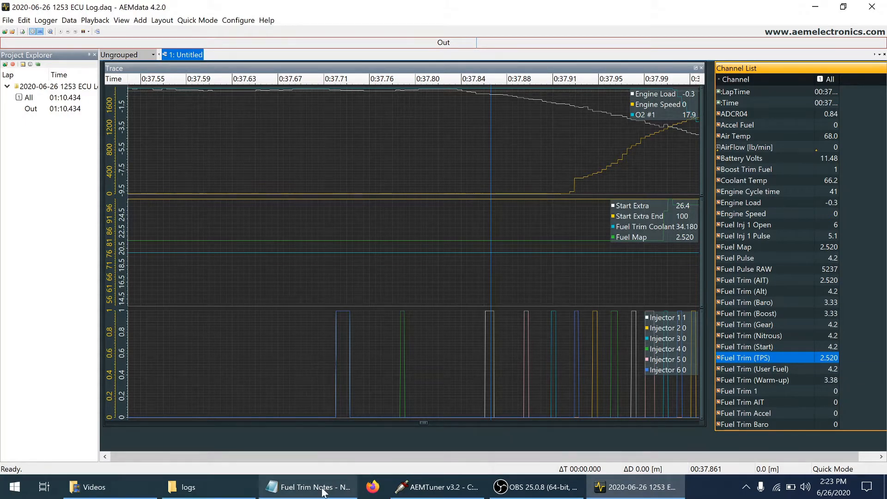
click(305, 487)
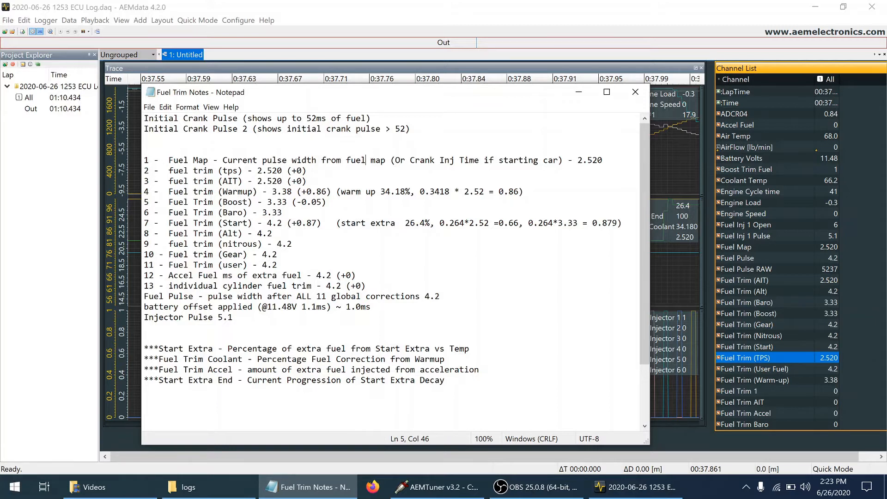
Switch to AEMTuner and inspect the Throttle Fuel Trim and Air Temp Fuel Trim tables among the fuel trims.
click(441, 488)
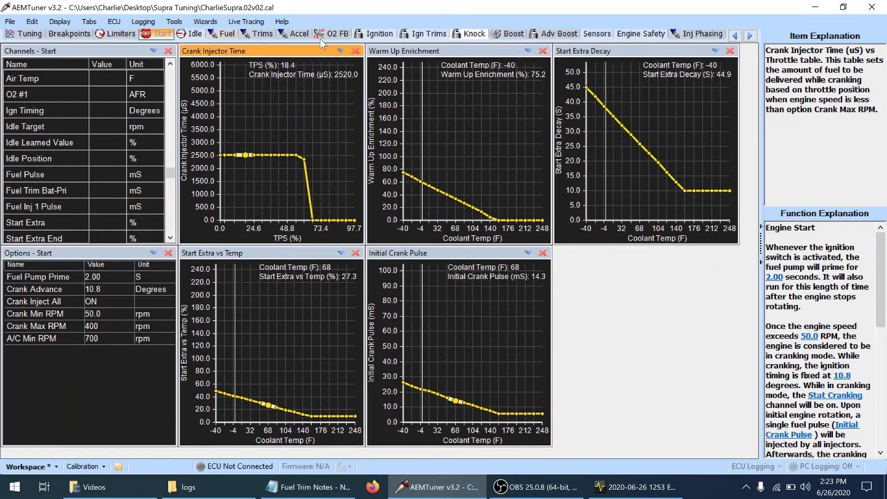
click(249, 33)
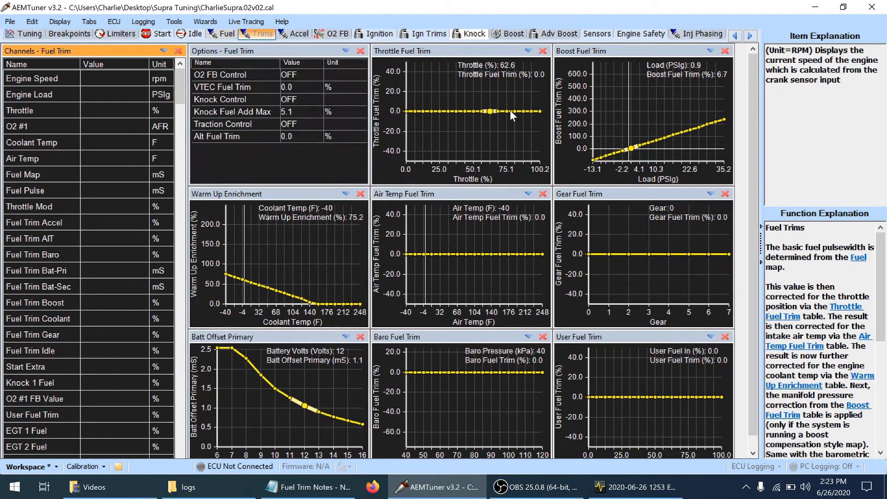
click(485, 111)
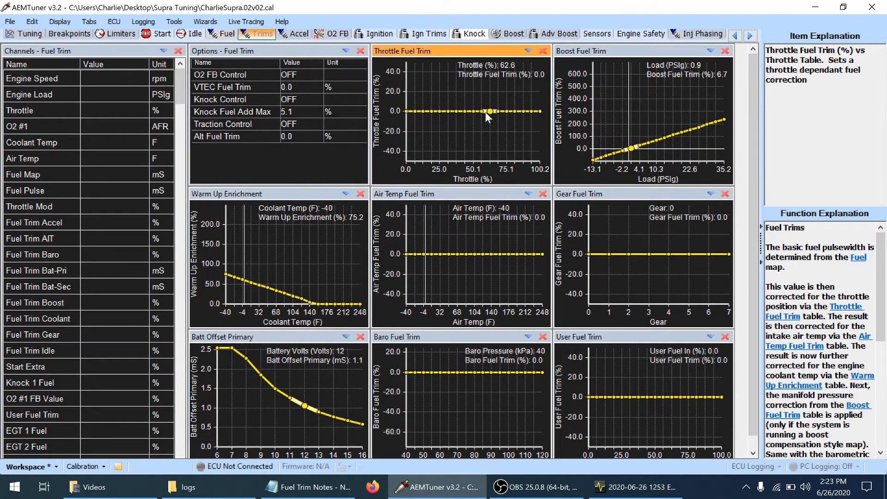
click(463, 237)
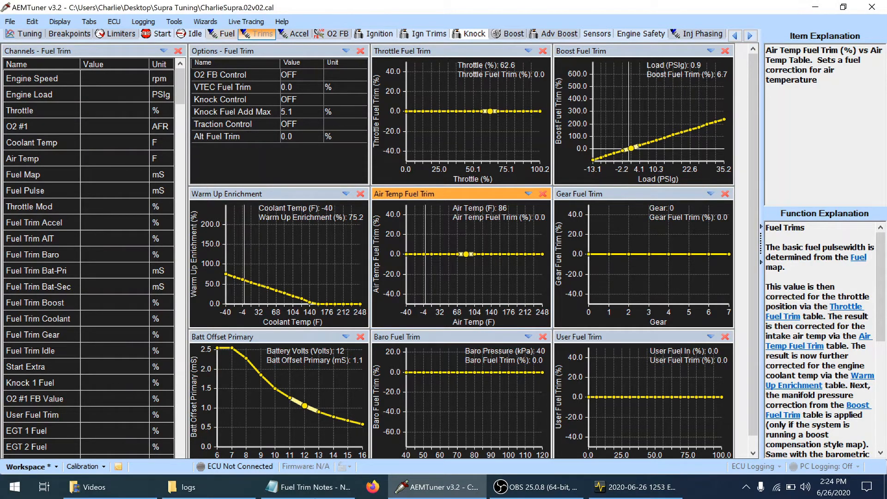
Return to the Fuel Trim Notes over the AEMdata log and highlight the tps and AIT fuel trim lines.
click(612, 492)
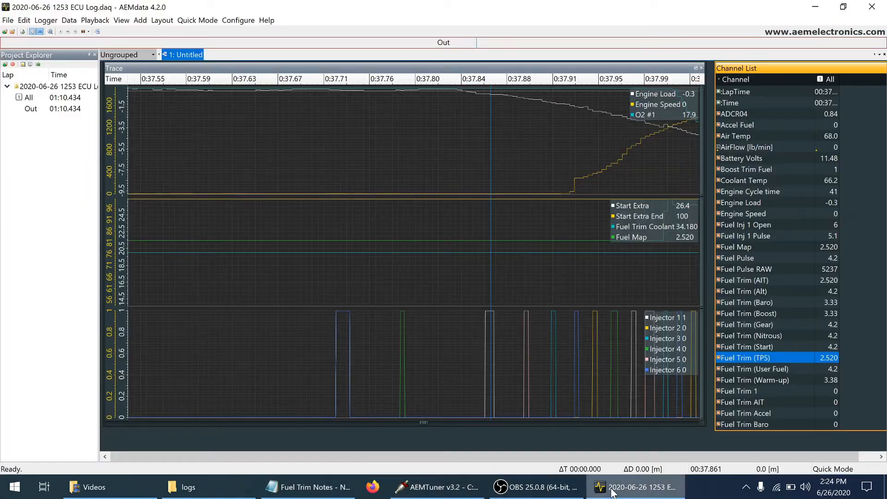
click(288, 494)
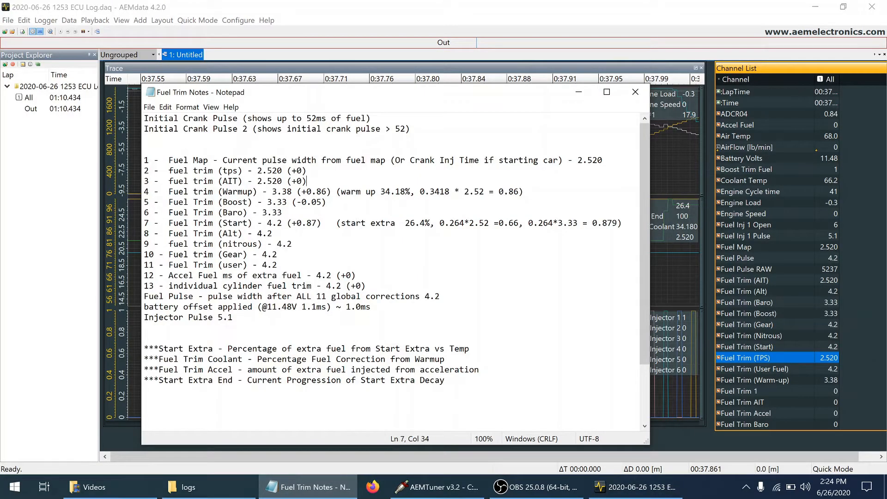
drag(307, 181, 189, 171)
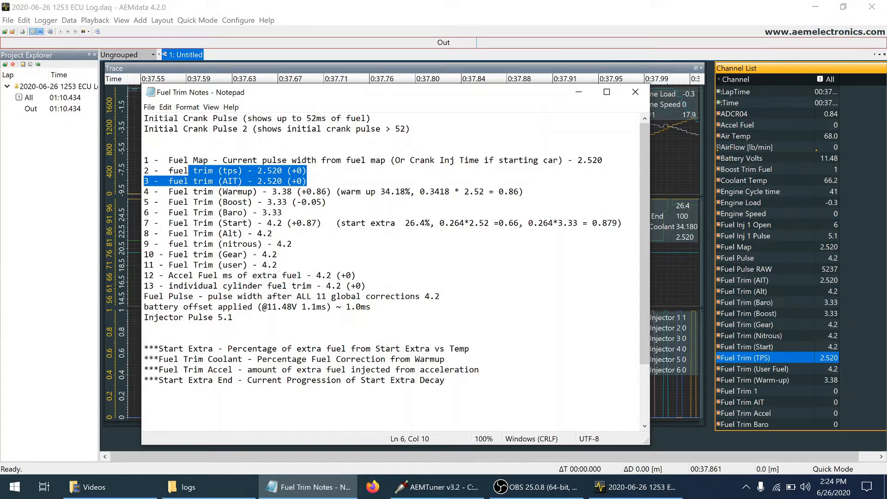
Highlight the warm-up calculation in the Fuel Trim Notes and move on to the end of the Boost trim line.
click(238, 191)
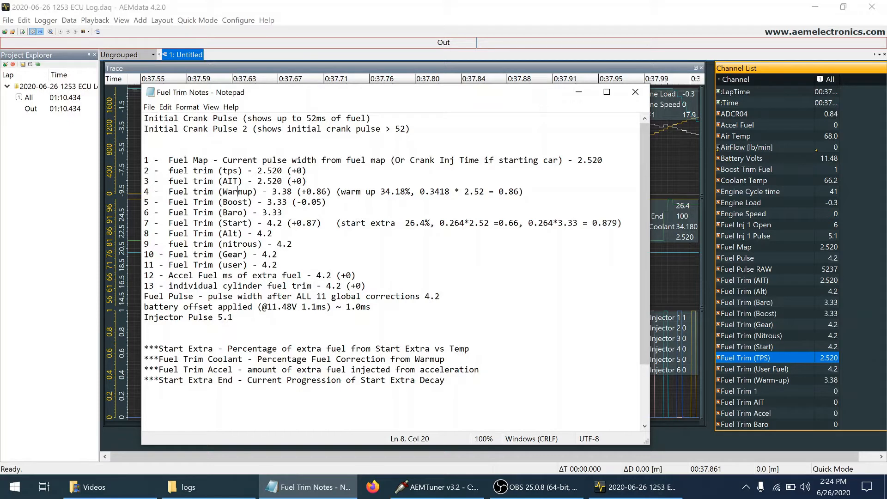
drag(331, 191, 443, 202)
drag(524, 191, 336, 191)
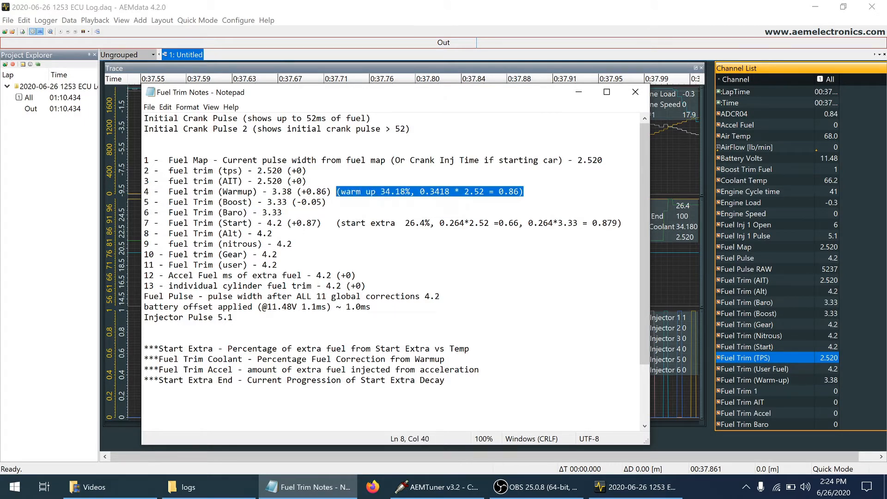
click(329, 202)
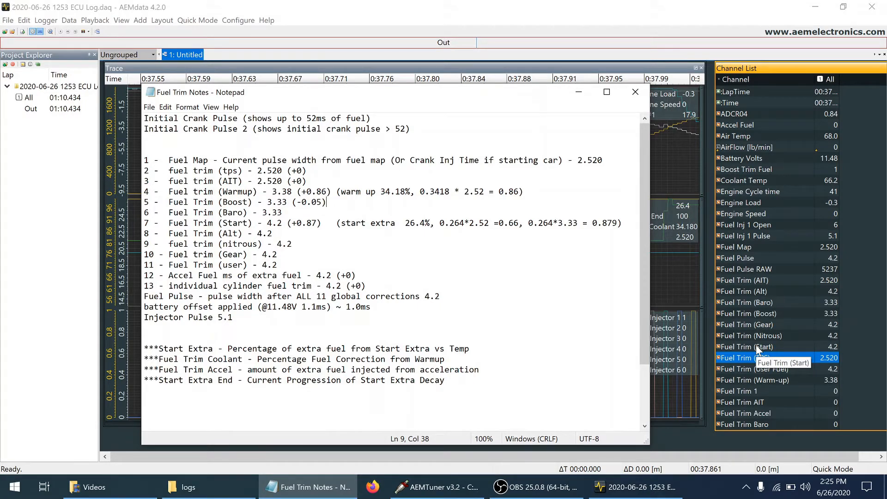
Check the Fuel Trim (Start) channel in AEMdata and the Start tables in AEMTuner, then return to the Fuel Trim Notes.
click(772, 348)
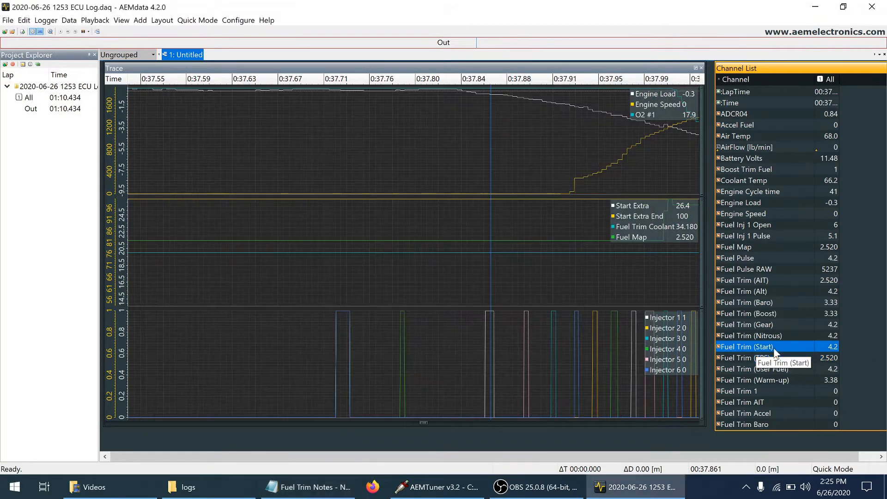
click(314, 490)
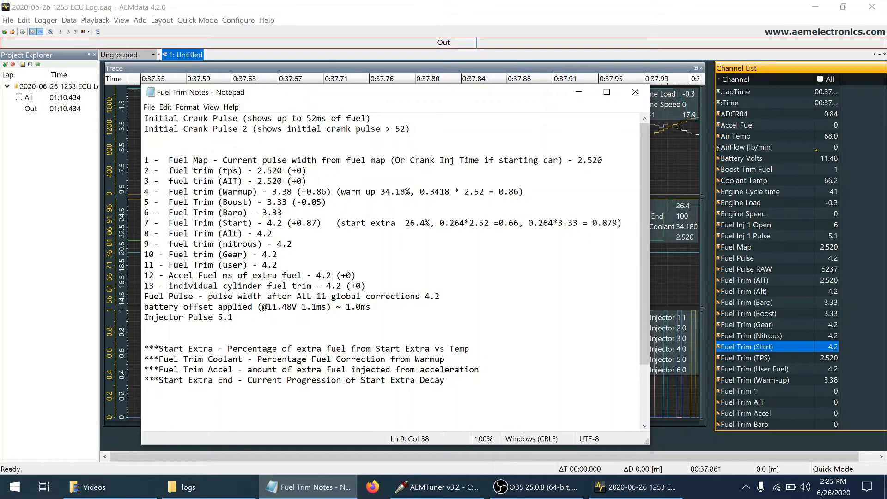
click(449, 493)
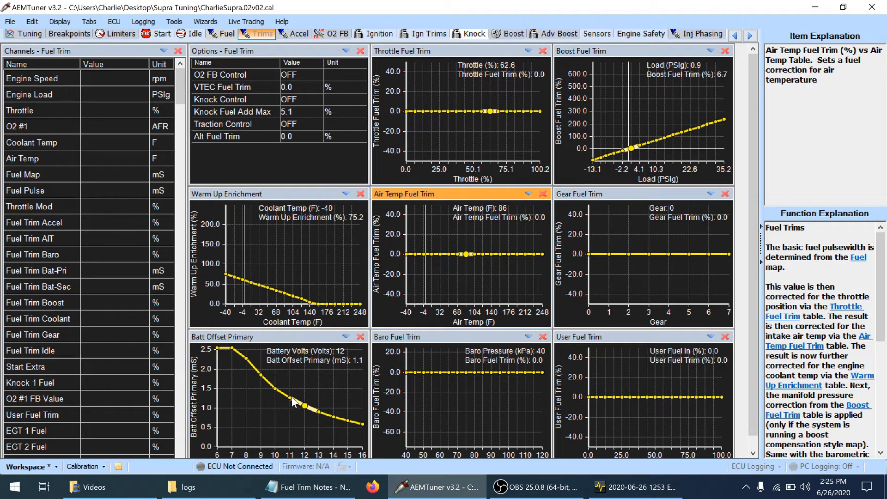
click(162, 34)
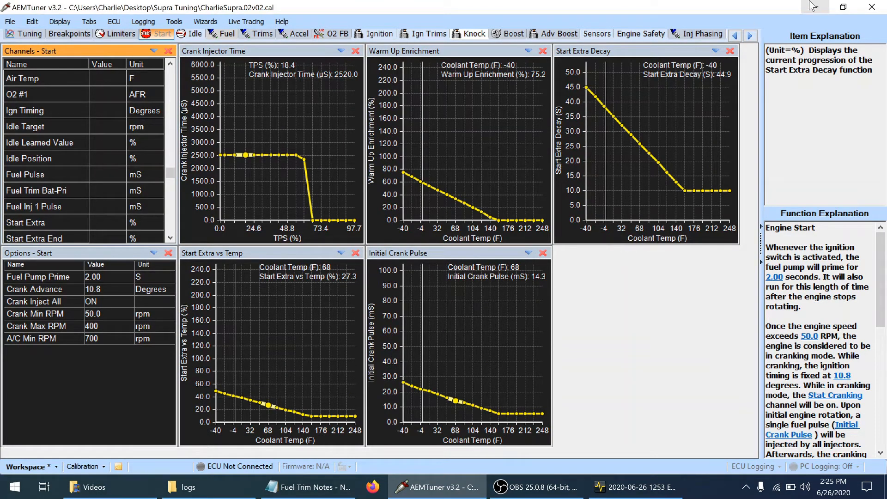
click(619, 488)
click(305, 488)
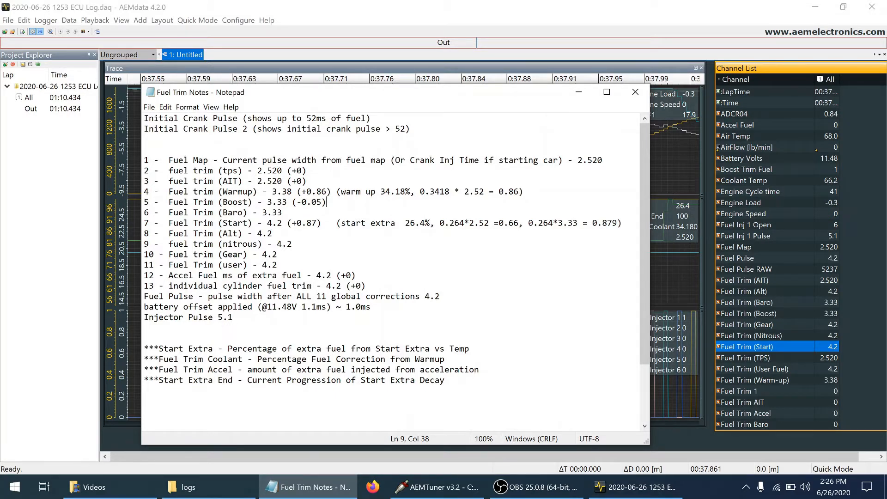
Switch to AEMTuner and show the hidden Cyl Trims page to inspect the individual injector trim tables.
click(444, 490)
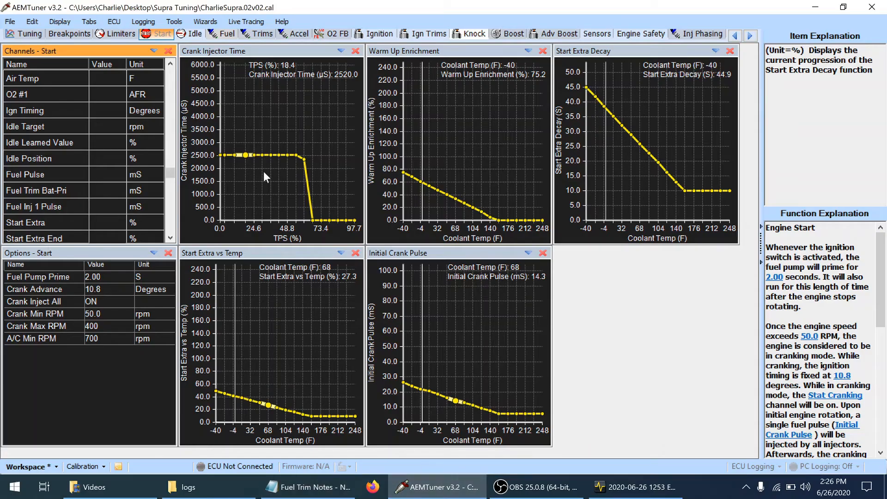
click(90, 23)
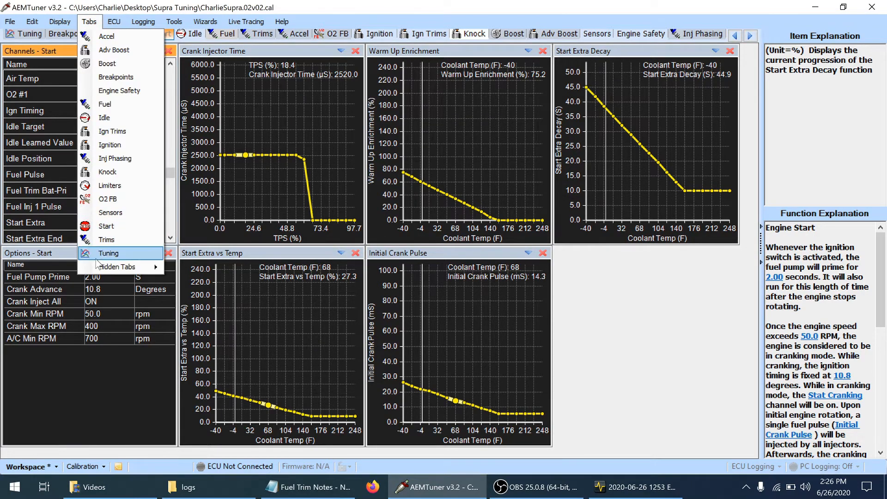
mouse_move(97, 268)
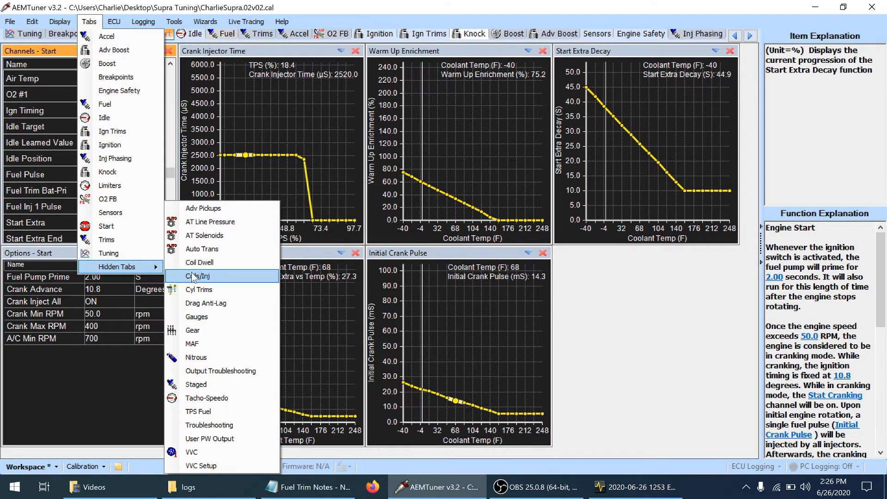
click(193, 290)
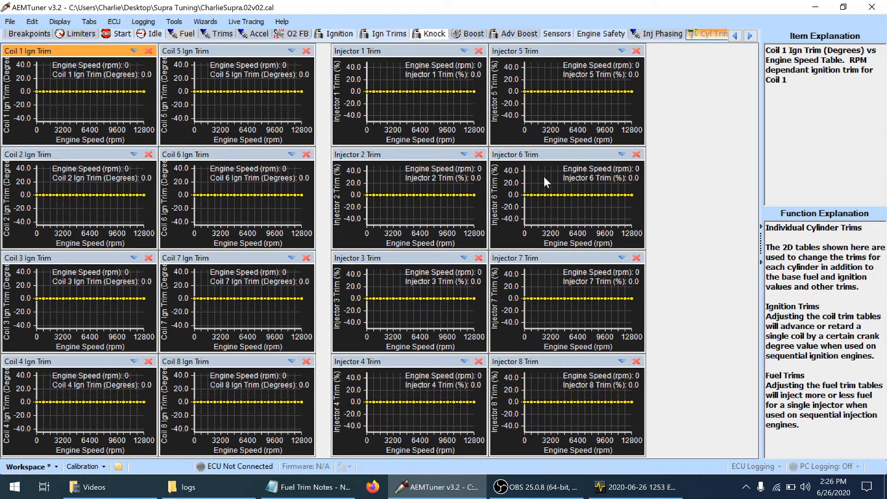
Hide the Cyl Trims page again, go back to the Start tables, and return to the Fuel Trim Notes over the AEMdata log.
right_click(720, 37)
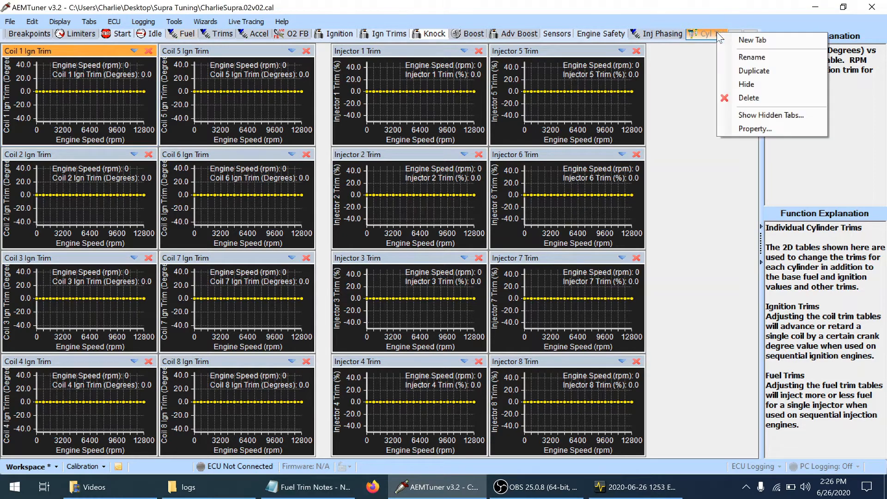
click(744, 83)
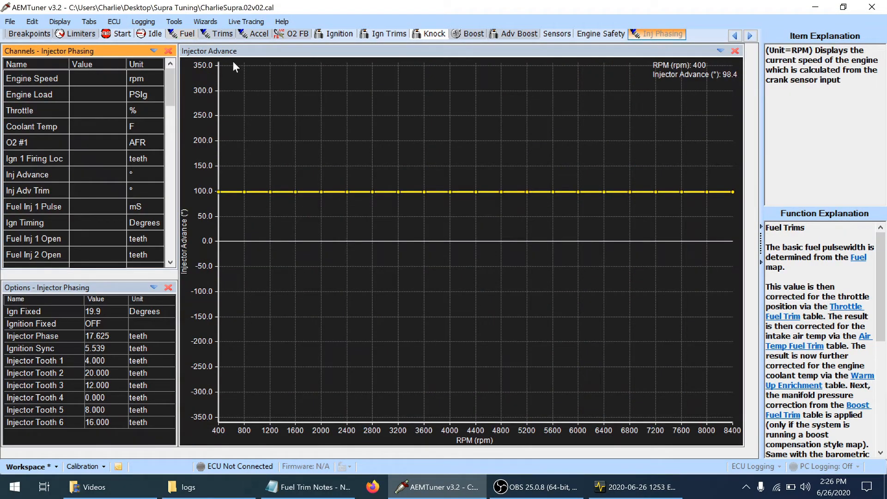
click(111, 36)
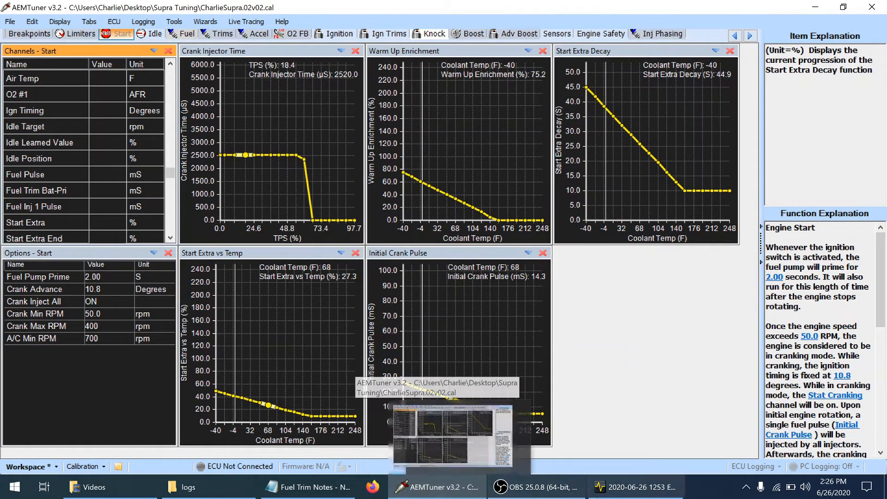
click(607, 497)
click(317, 490)
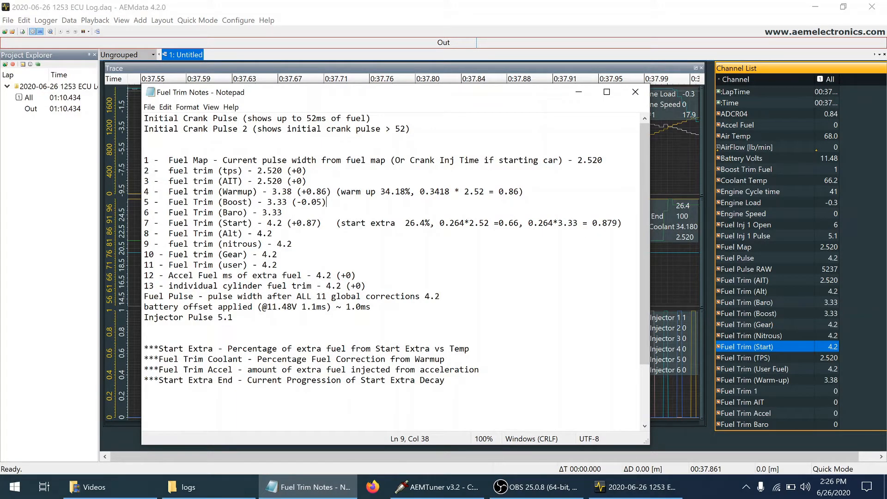
Highlight trim lines 2 to 13 in the Fuel Trim Notes, then check the Fuel Pulse channel in AEMdata and return to the notes.
drag(367, 286, 144, 171)
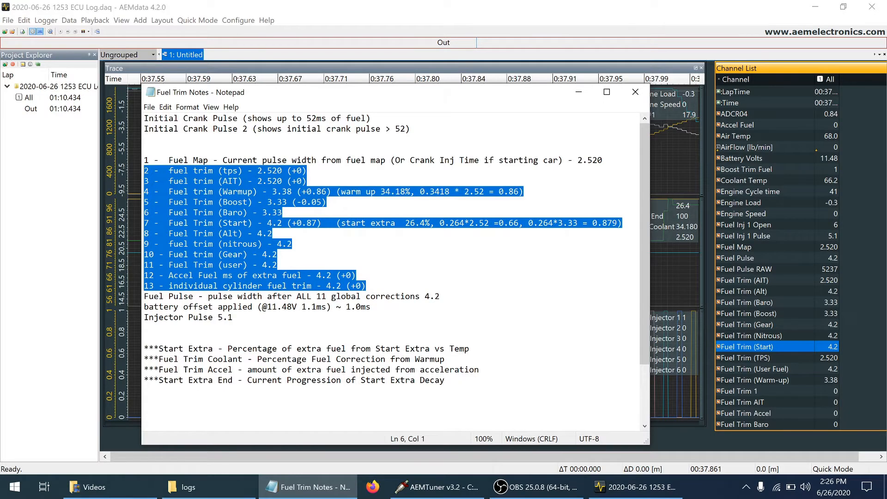
click(428, 296)
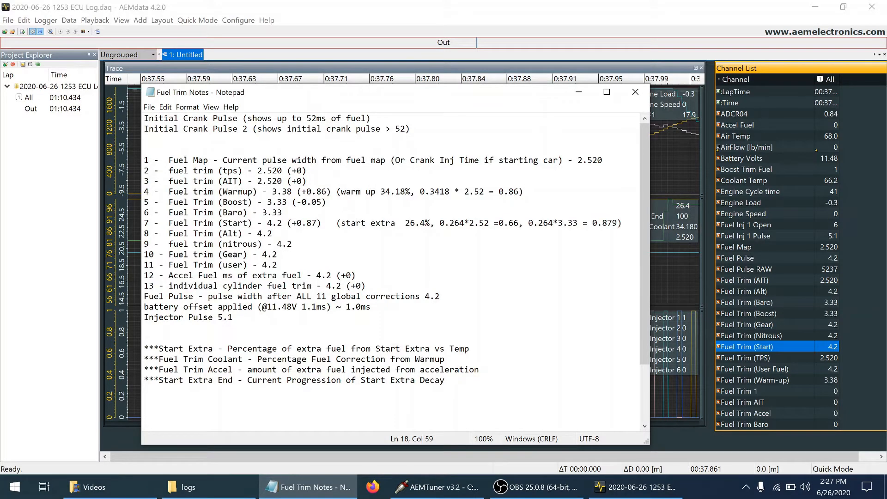
click(741, 256)
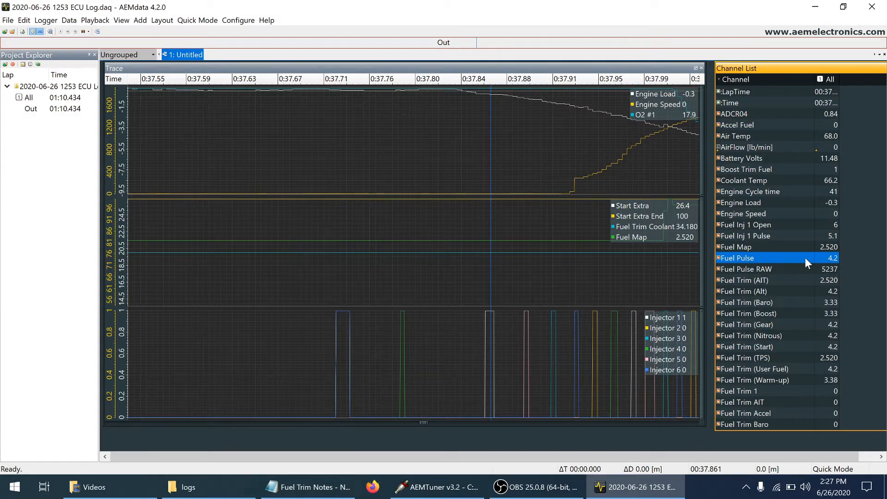
click(336, 490)
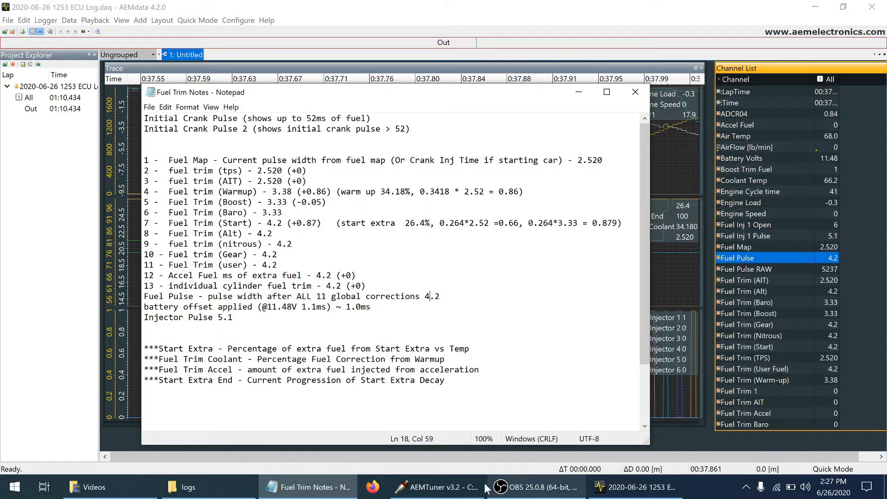
Switch to AEMTuner and inspect the Batt Offset Primary table on the Trims page, ending at the 12 V point.
click(470, 489)
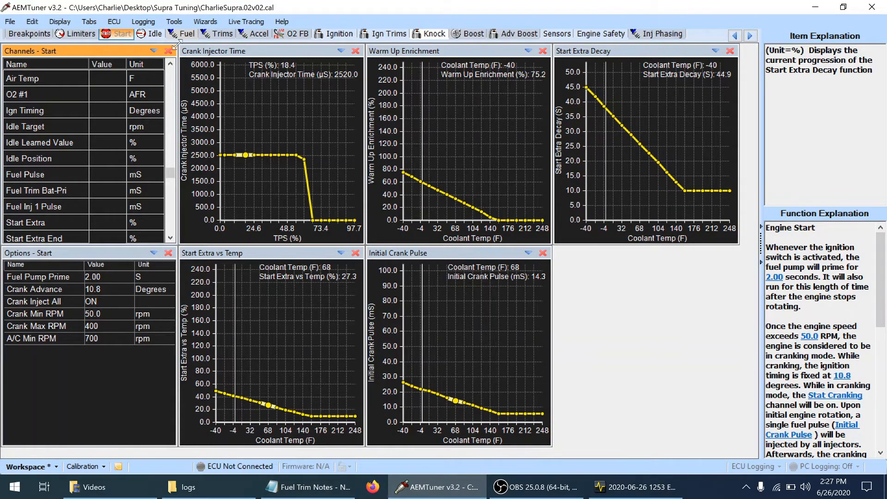
click(218, 34)
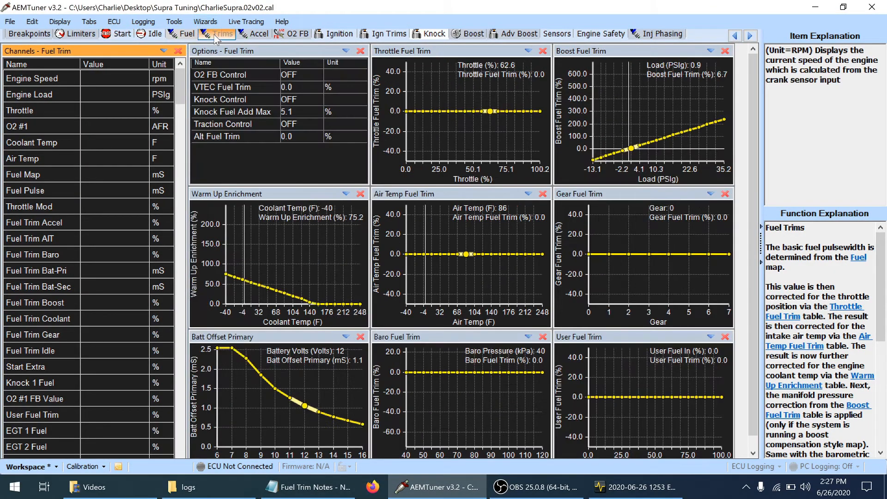
click(331, 413)
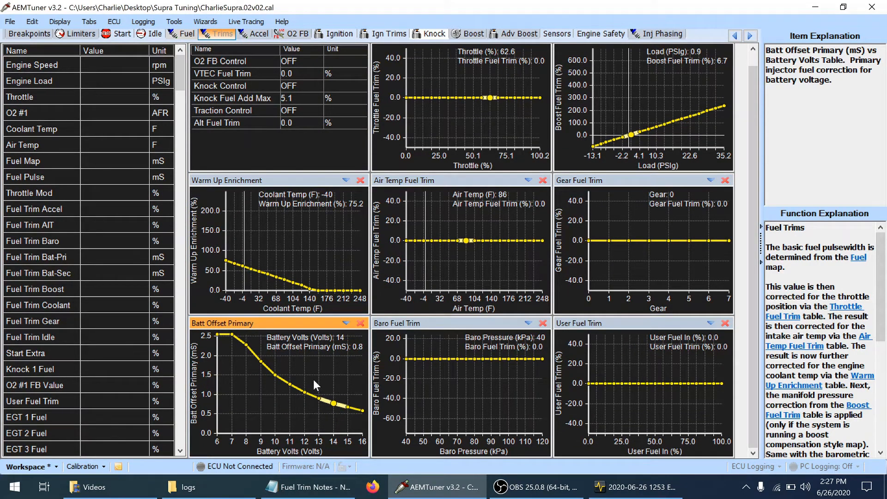
key(Left)
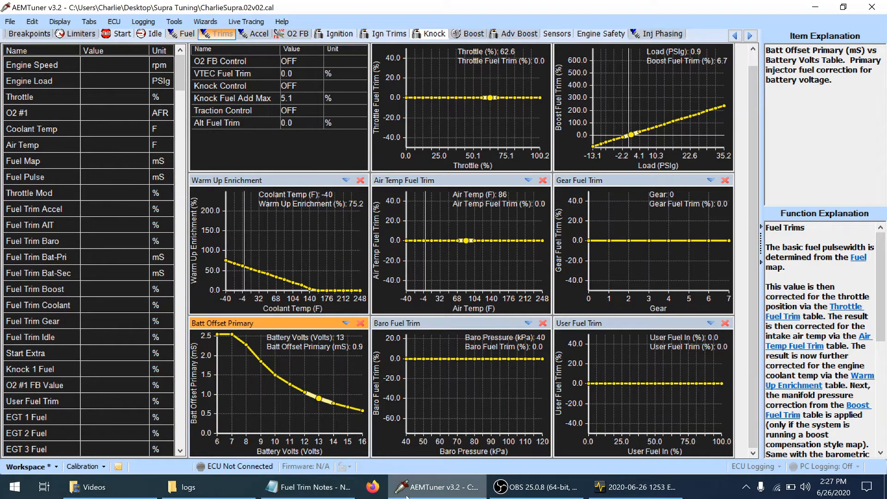
click(301, 389)
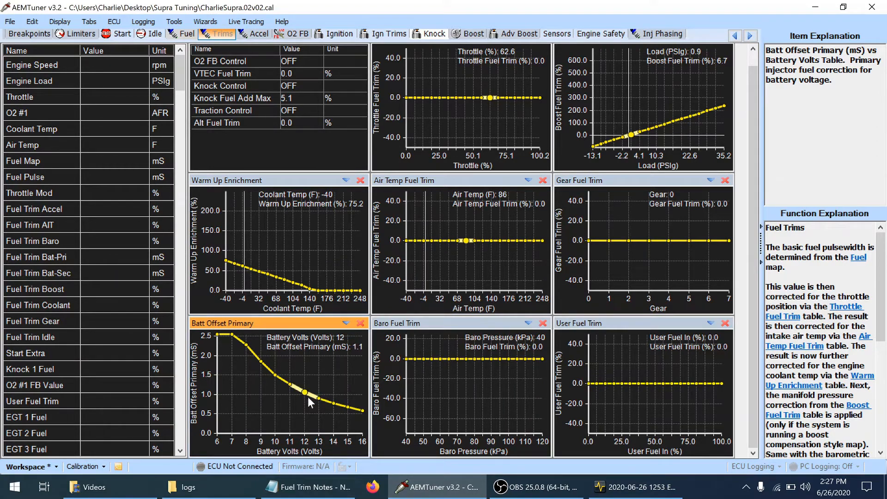
mouse_move(427, 491)
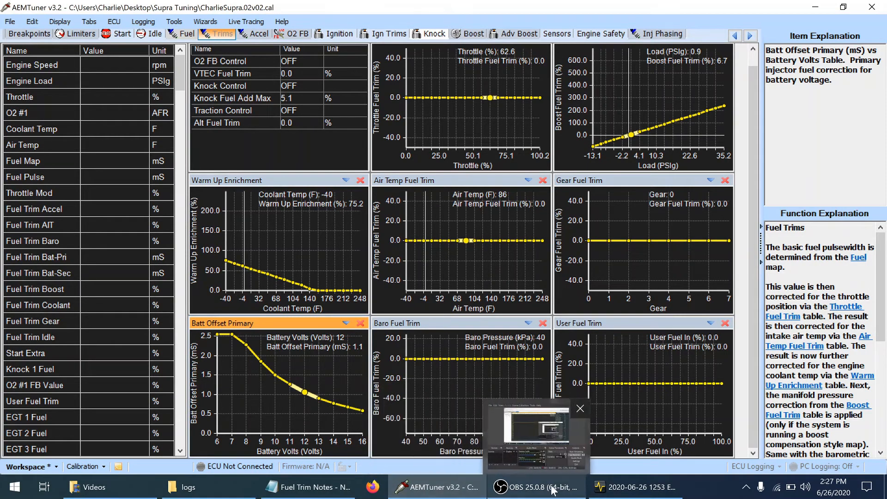
View the AEMdata log, return to the Fuel Trim Notes, and highlight the Injector Pulse line.
click(636, 487)
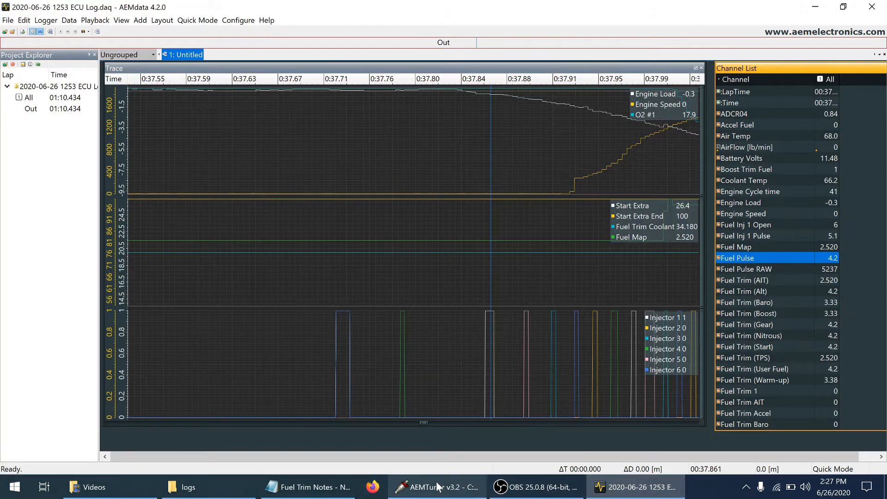
click(307, 487)
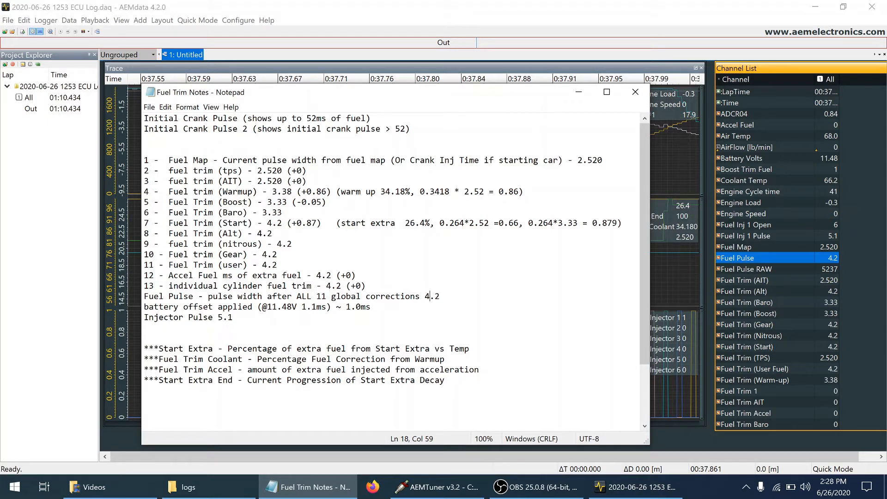
click(233, 317)
drag(233, 317, 179, 317)
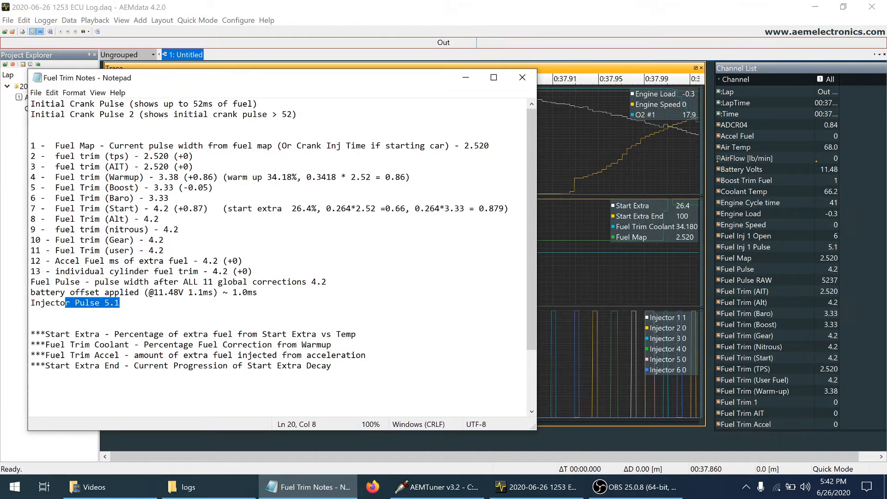
click(121, 303)
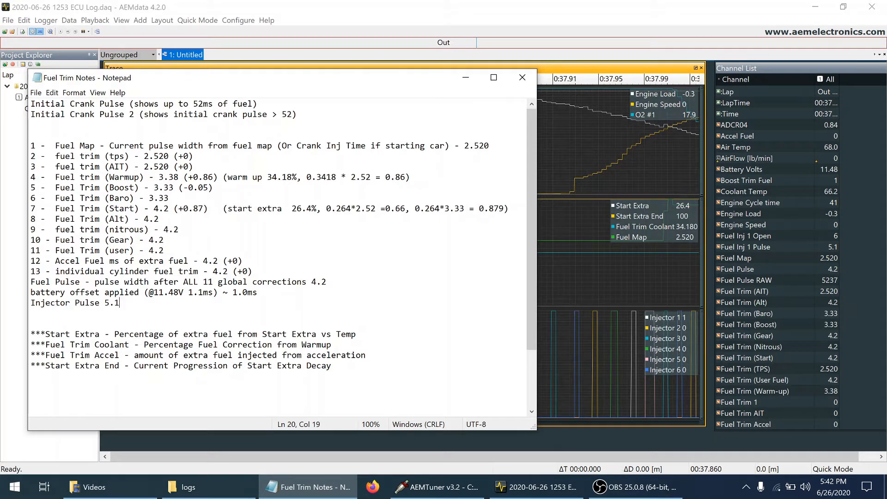
Highlight the warm-up calculation and the start extra product 0.264*2.52 in the Fuel Trim Notes.
drag(223, 177, 400, 177)
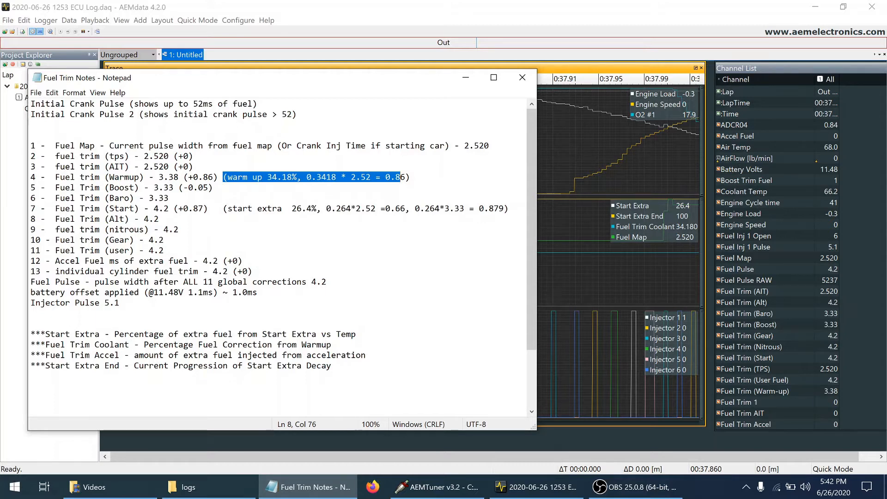
drag(411, 177, 158, 177)
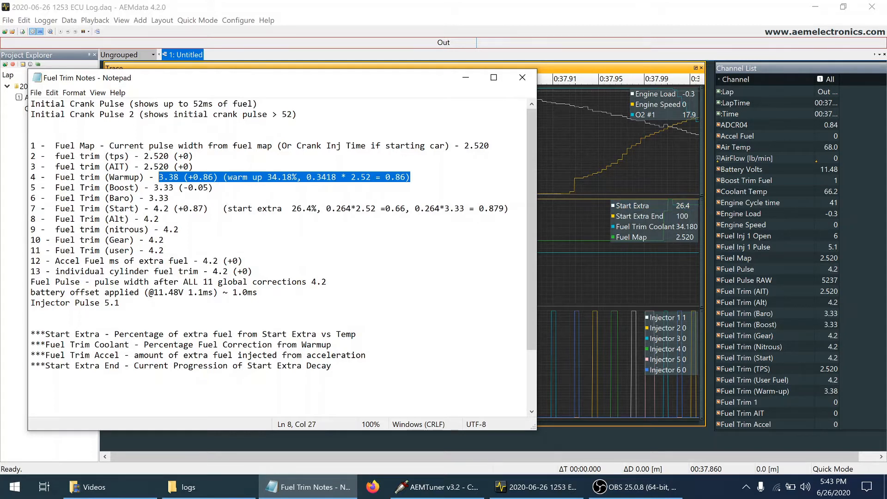
drag(326, 208, 406, 208)
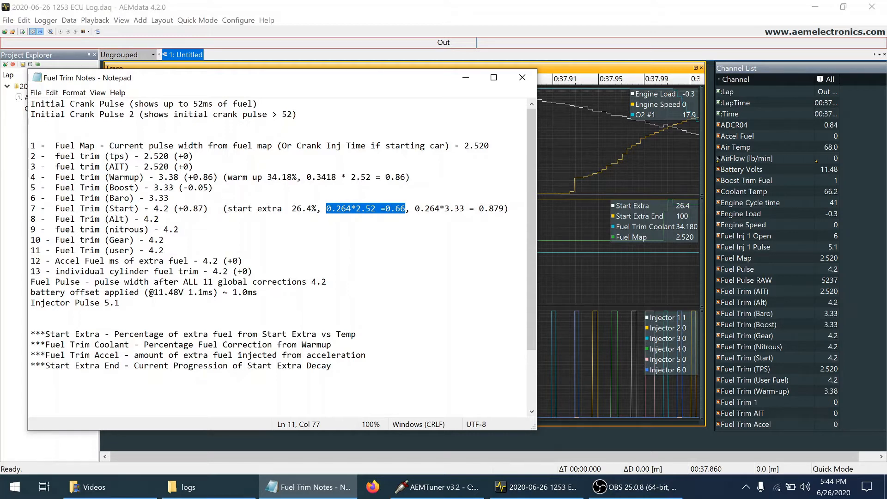
Switch to AEMTuner, show the Start tables, and bring the Fuel Trim Notes back in front of them.
click(447, 494)
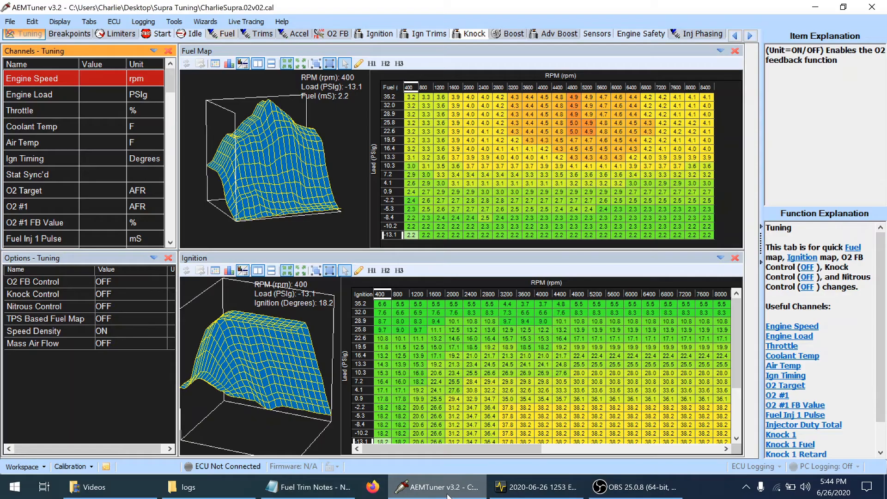
click(168, 36)
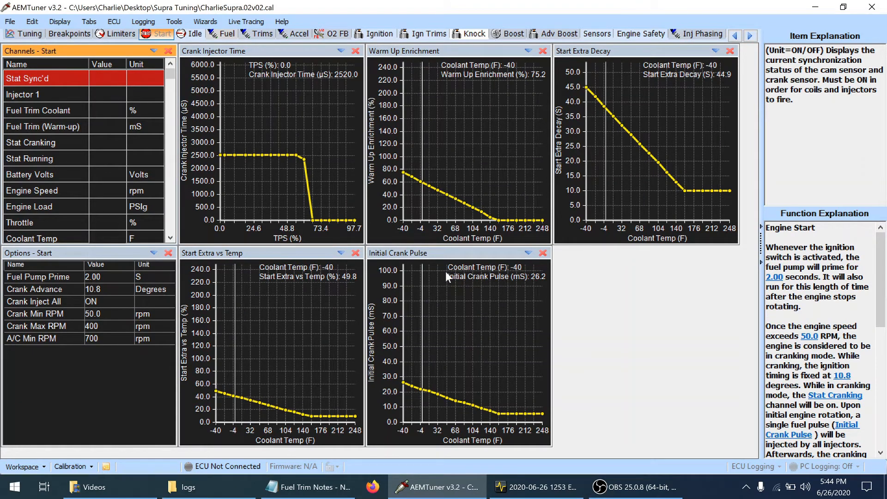
click(287, 480)
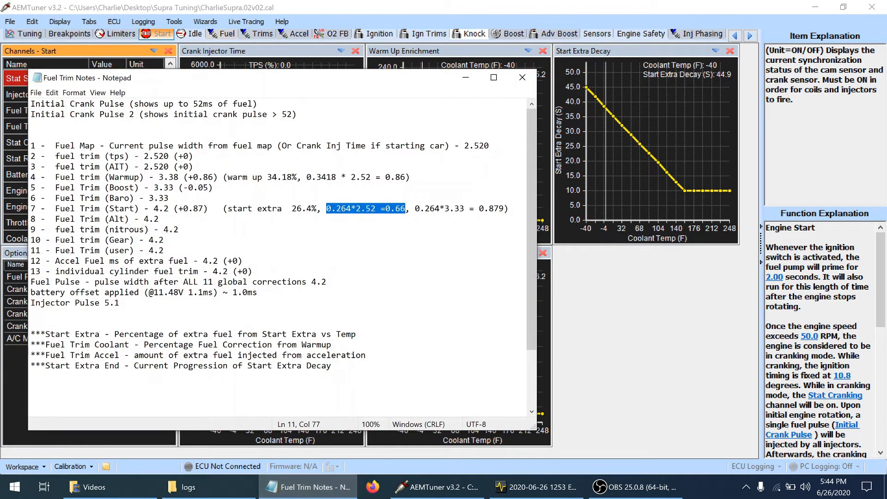
Highlight the warm-up formula, the start extra multiplication by 2.52, and the value on the Baro trim line in the notes.
drag(213, 177, 361, 176)
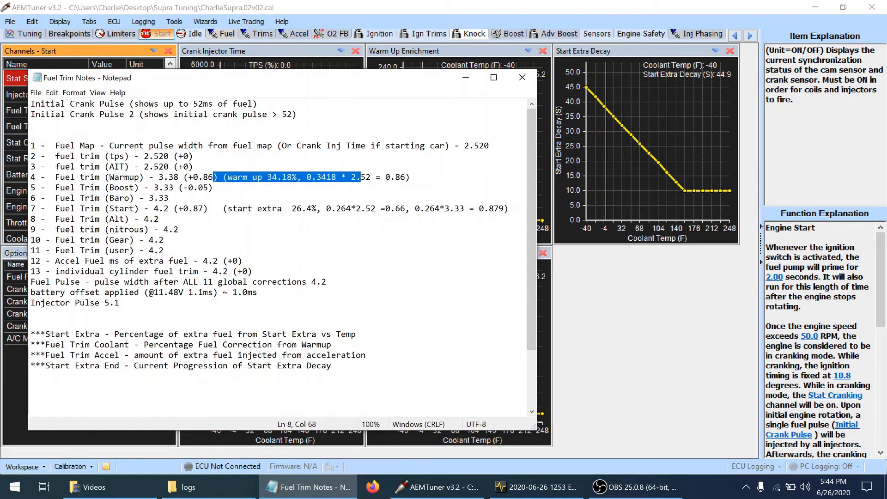
drag(331, 209, 365, 208)
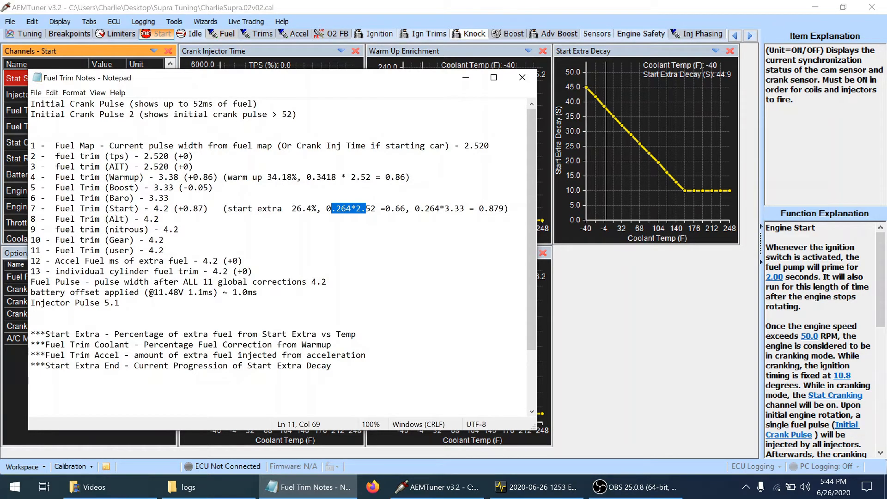
key(Up)
key(shift+Left)
key(shift+Left)
key(shift+Left)
key(shift+Left)
key(shift+Left)
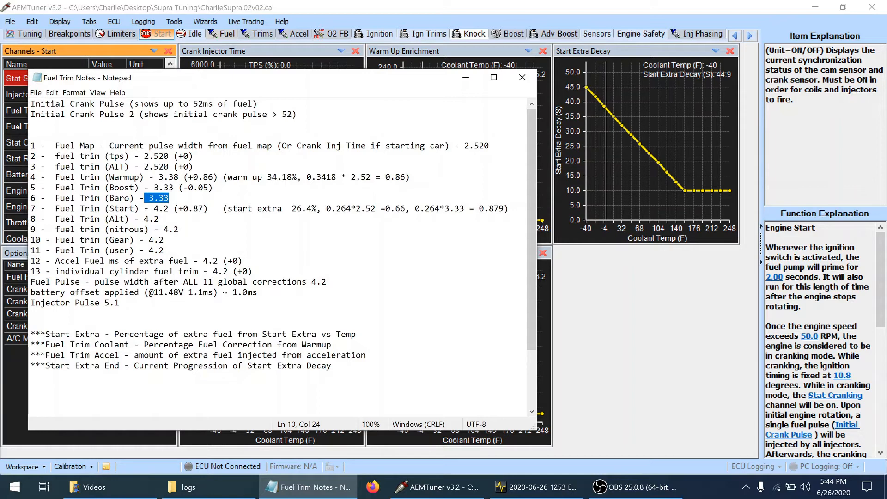
Highlight the trim lines from AIT through user, the amount added by the Start trim, and the user trim line.
drag(164, 250, 71, 167)
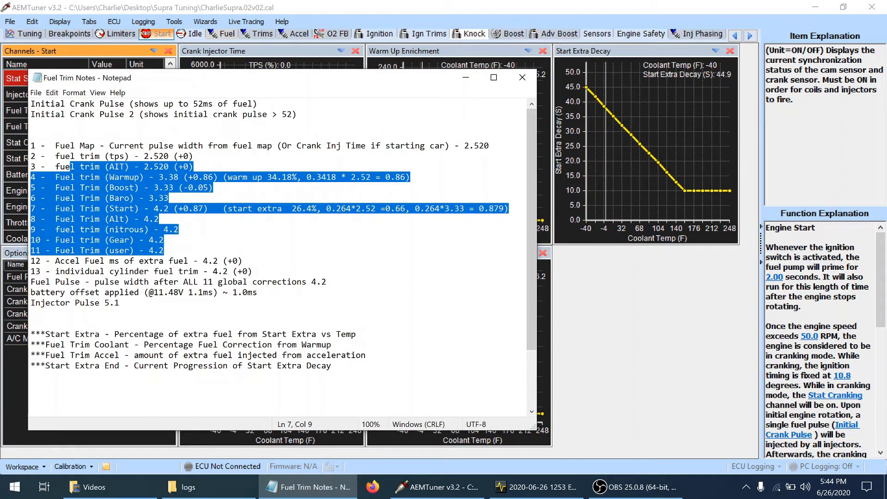
drag(213, 209, 194, 208)
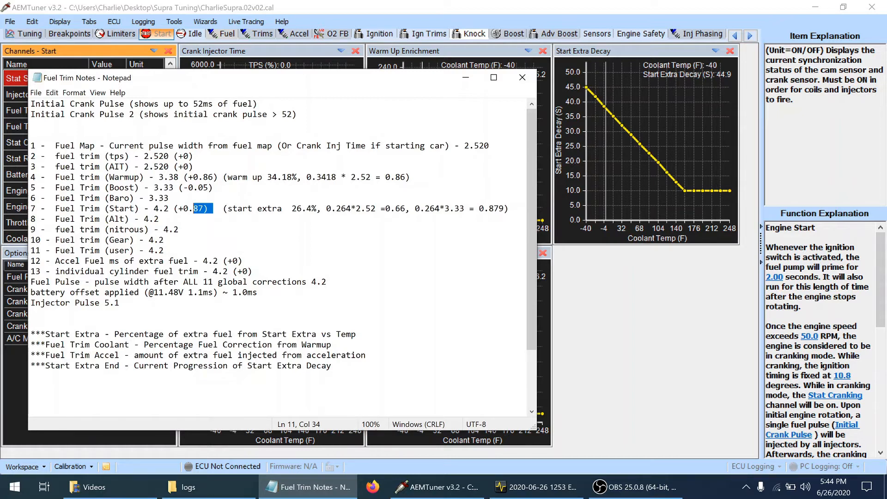
drag(153, 250, 51, 250)
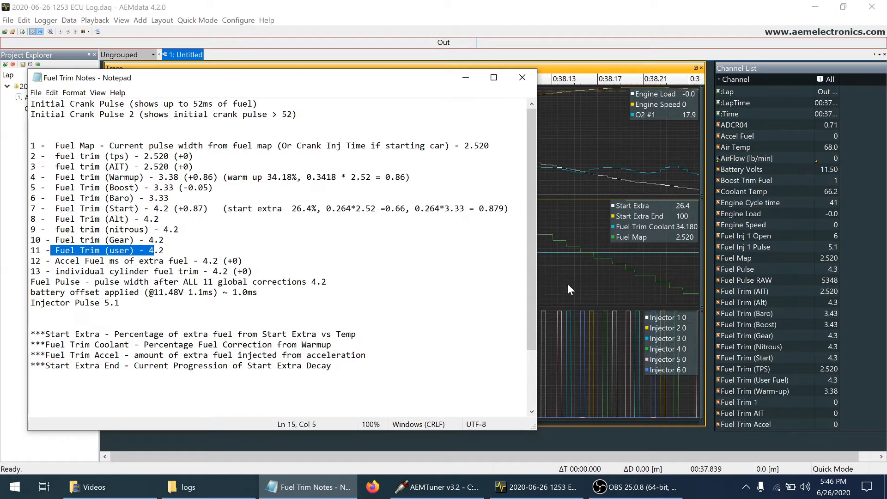
Switch to the AEMdata trace and compare channel values with the cursor at 0:38.166, 0:37.987 and 0:37.881.
click(587, 281)
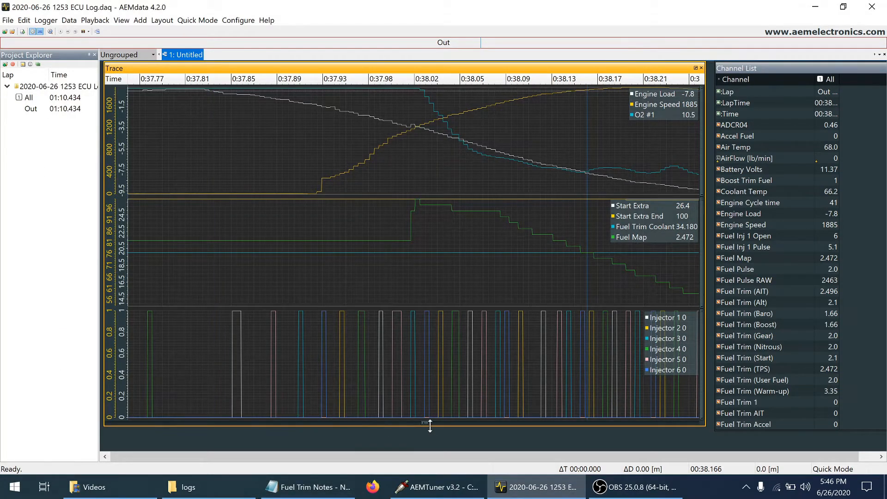
click(382, 225)
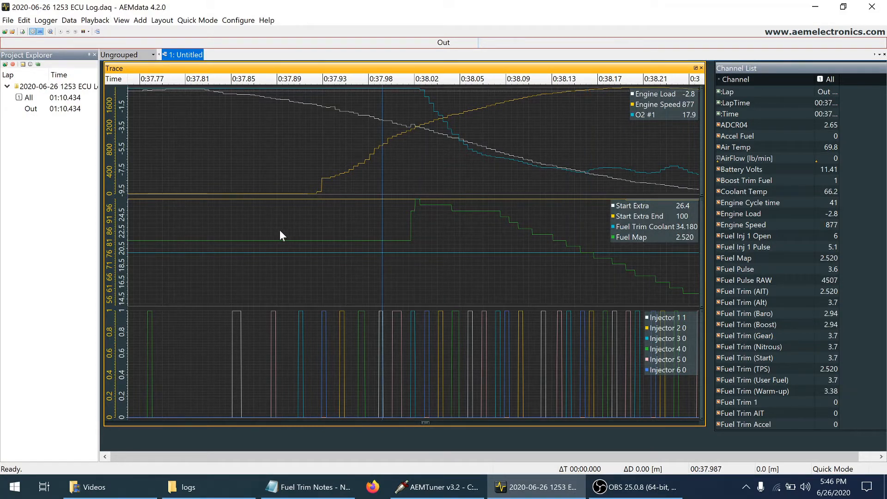
click(262, 234)
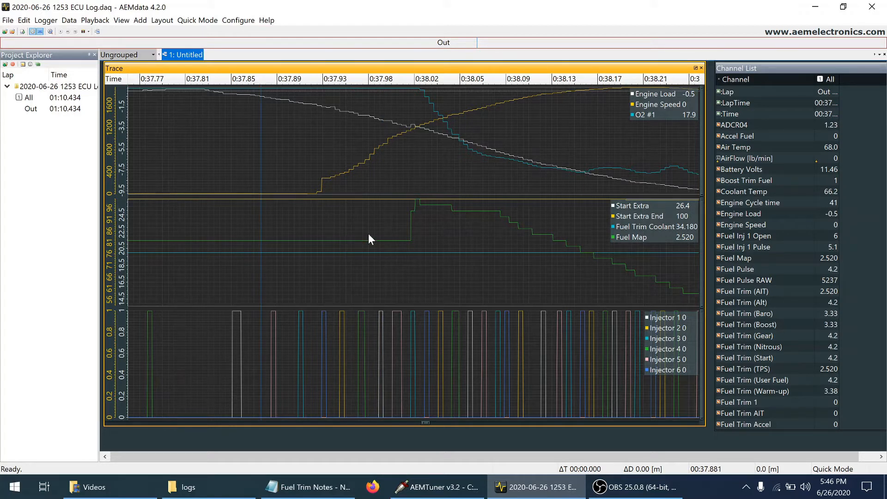
Check the Crank Injector Time table at 36.7% TPS in AEMTuner, then return to the AEMdata log.
click(445, 493)
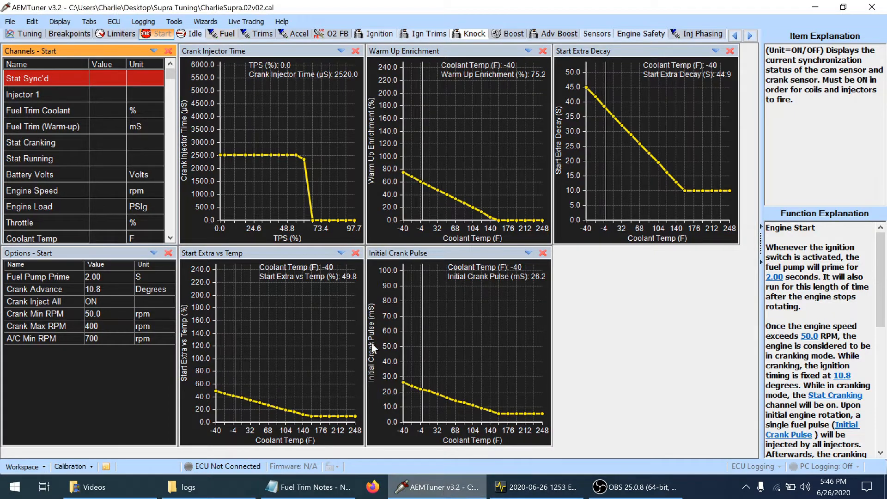
click(271, 126)
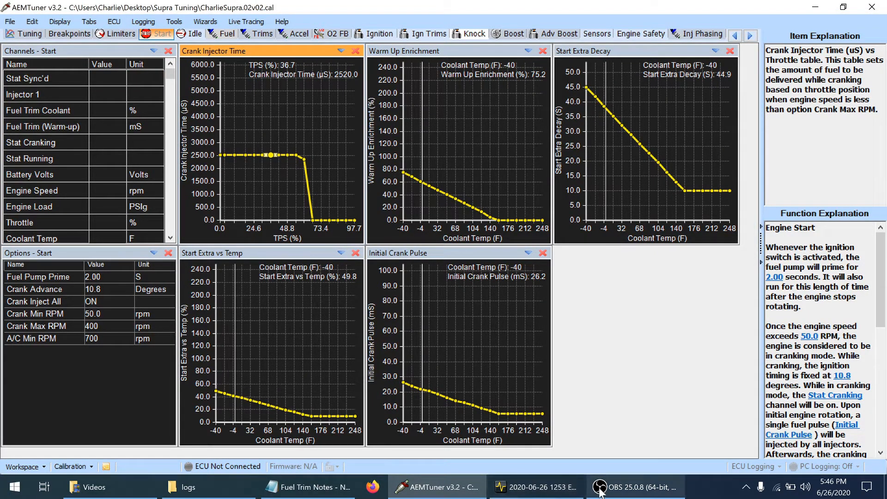
click(536, 487)
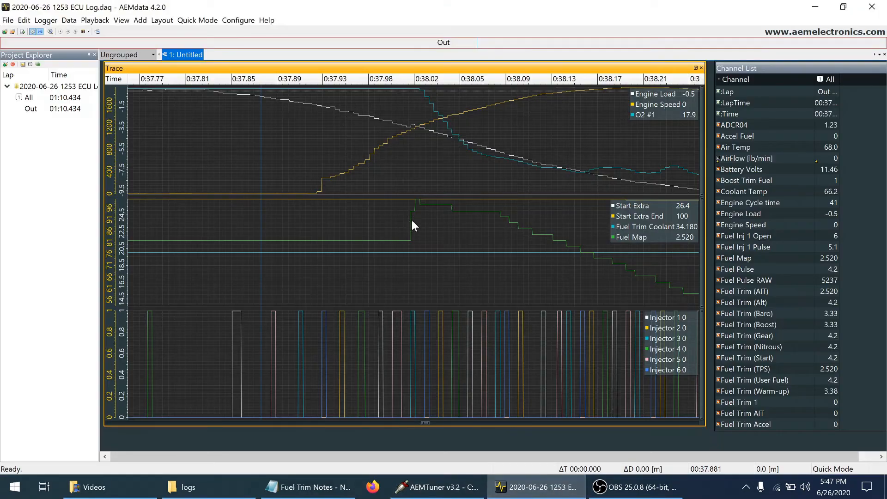
Inspect the trace at the Fuel Map rise (0:38.013) and decline (0:38.119), then show the section from about 0:38.54 to 0:38.98.
click(413, 239)
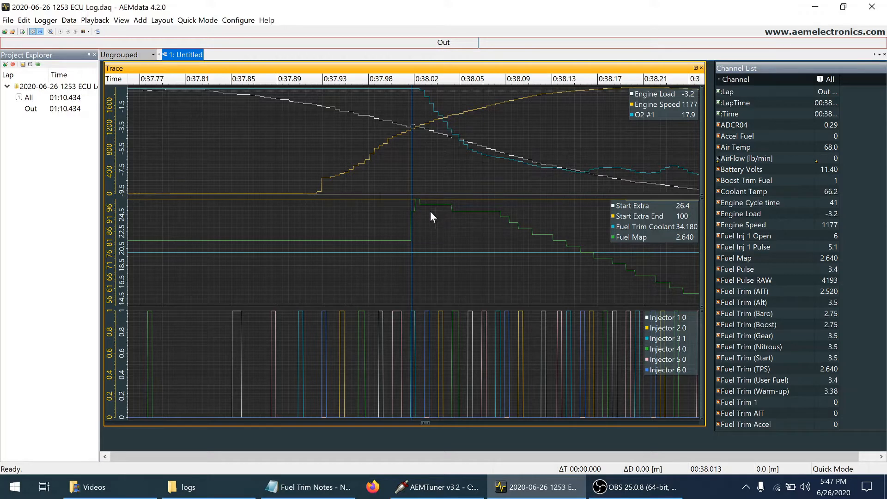
click(534, 230)
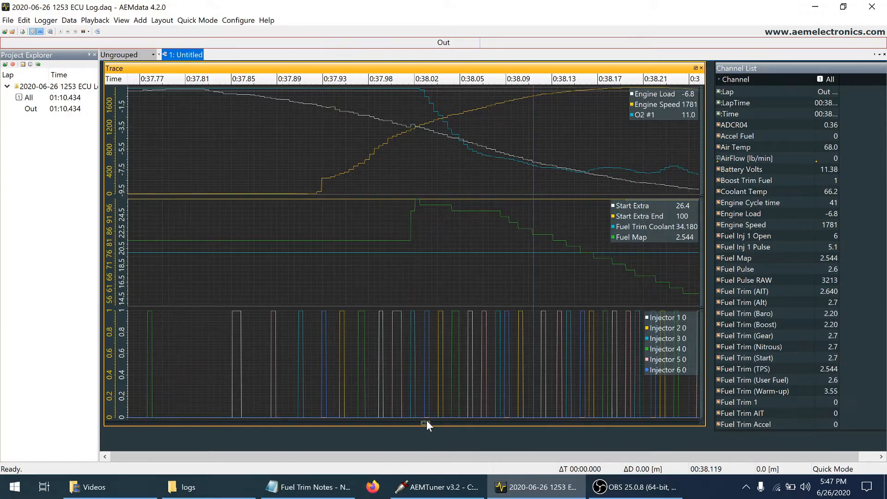
drag(426, 422, 432, 422)
click(368, 422)
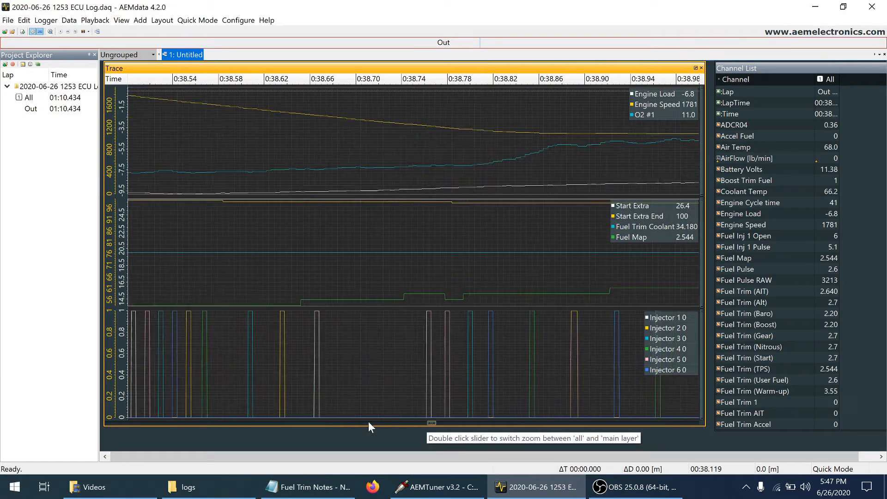
Return the trace to about 0:37.95–0:38.40 and inspect channel values with the cursor at 0:38.095, 0:38.259, 0:38.007 and 0:38.232.
click(368, 422)
click(368, 423)
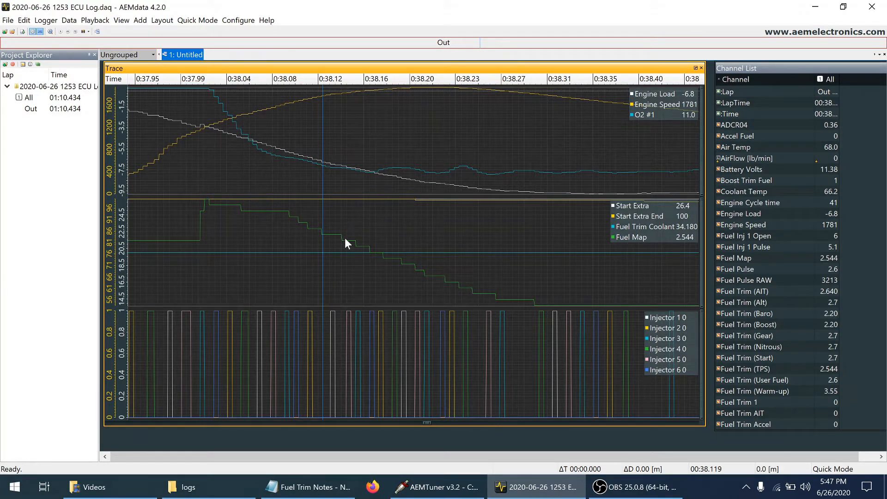
click(294, 221)
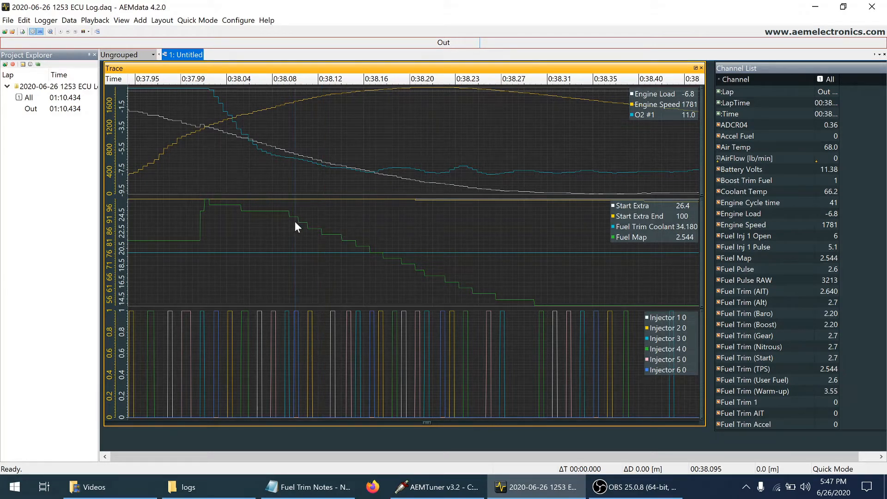
click(484, 295)
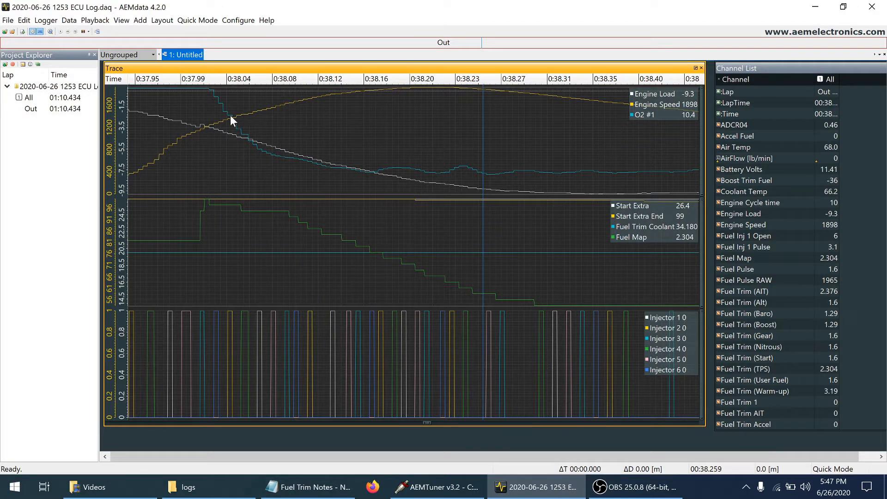
click(194, 120)
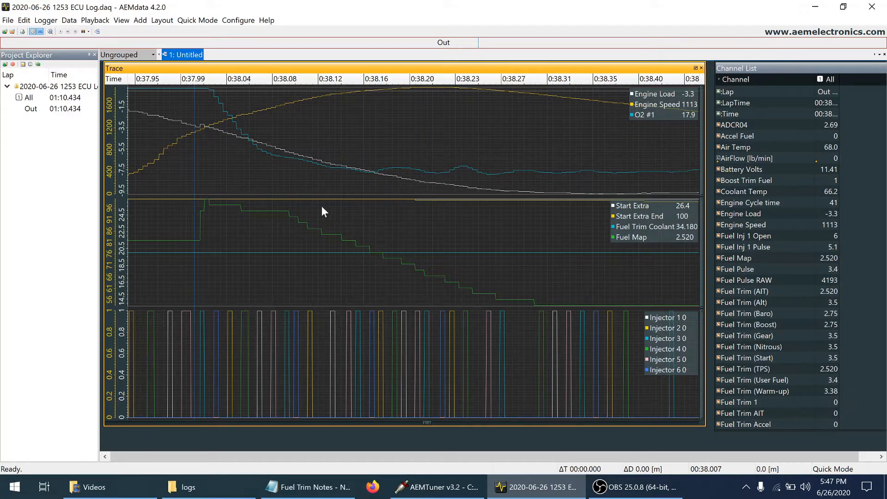
click(451, 183)
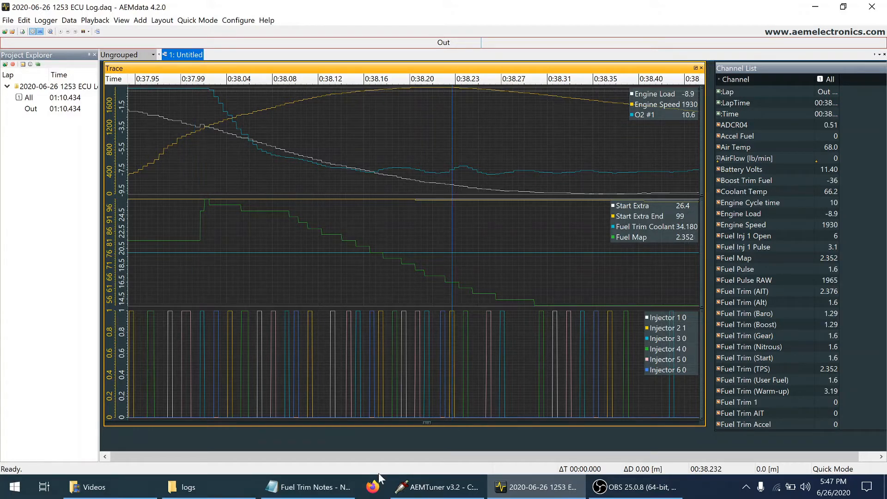
Switch to AEMTuner's Fuel Map and highlight the cells for 400–800 rpm at loads of -2.2 to -5.3 PSIg.
click(416, 487)
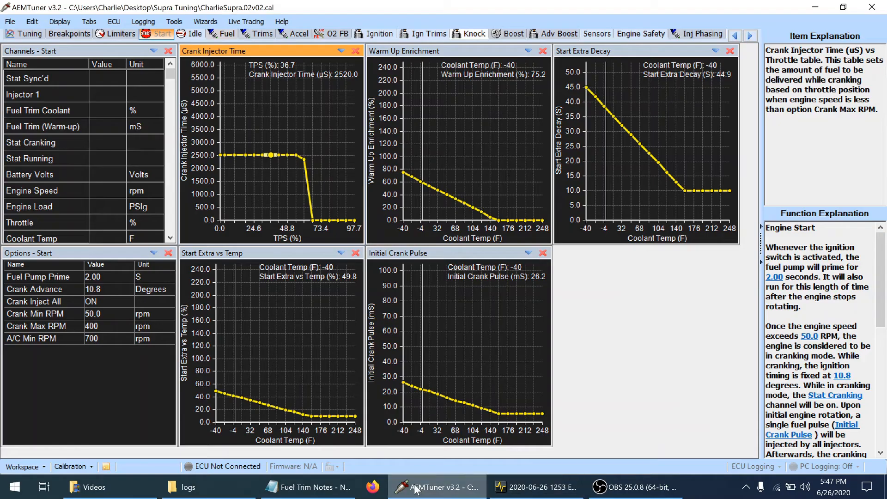
click(230, 34)
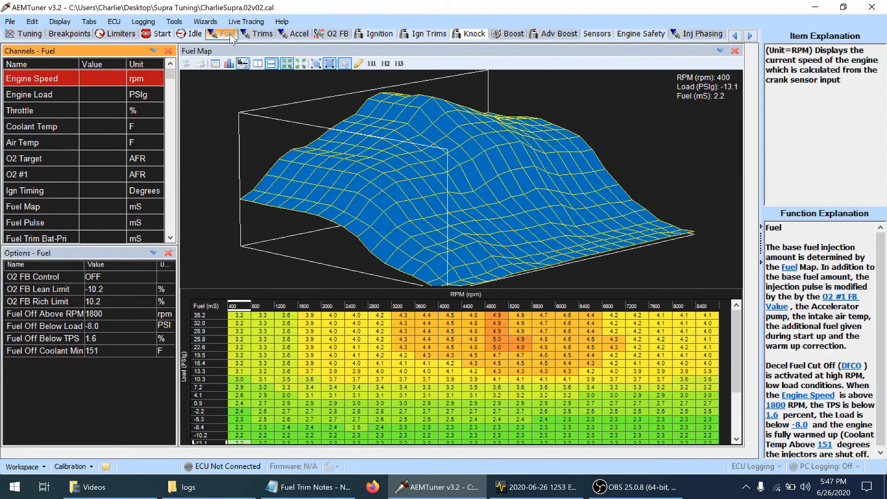
drag(735, 342, 738, 405)
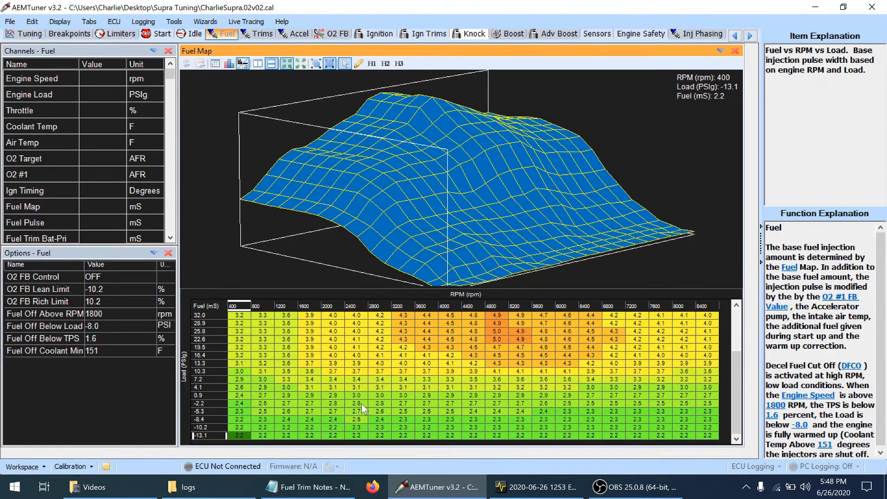
click(245, 395)
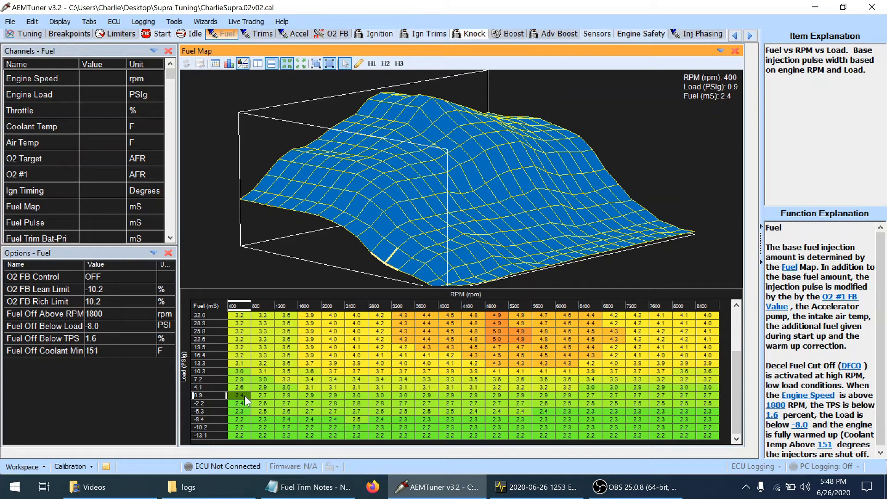
key(Down)
key(shift+Right)
key(shift+Down)
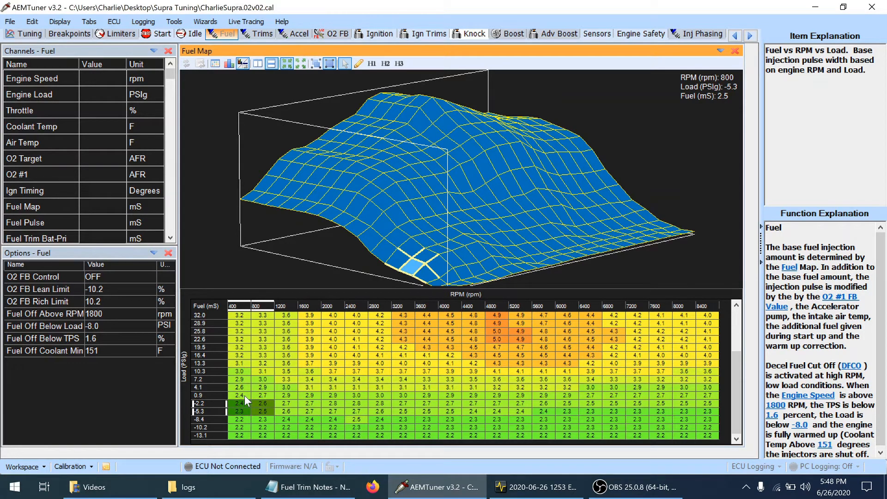
Highlight the Fuel Map cells for 800–1600 rpm at loads of -8.4 to -10.2 PSIg.
key(Down)
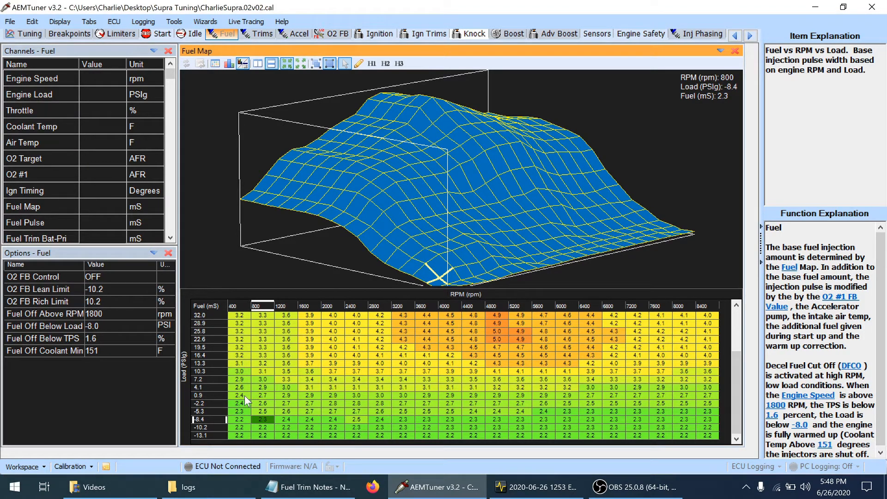
key(shift+Down)
key(shift+Right)
key(shift+Right)
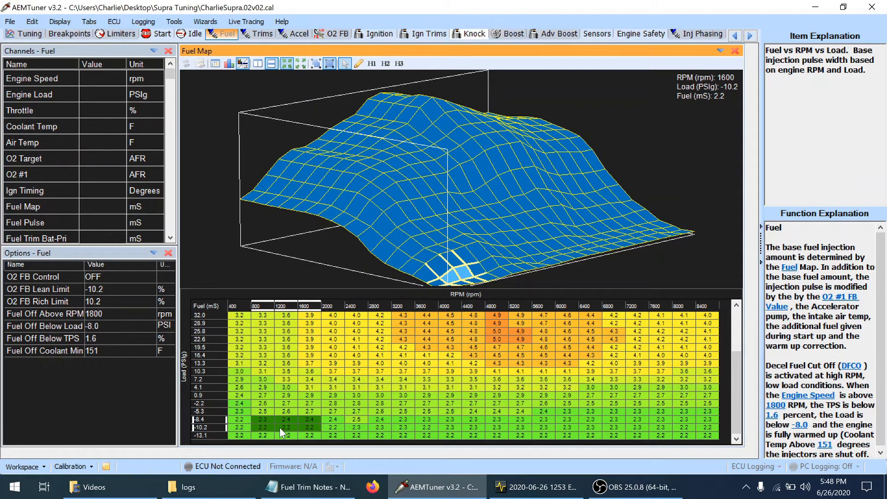
Return to the AEMdata log and follow the Fuel Map decline with the cursor at 0:38.037, 0:38.165 and 0:38.302.
click(545, 489)
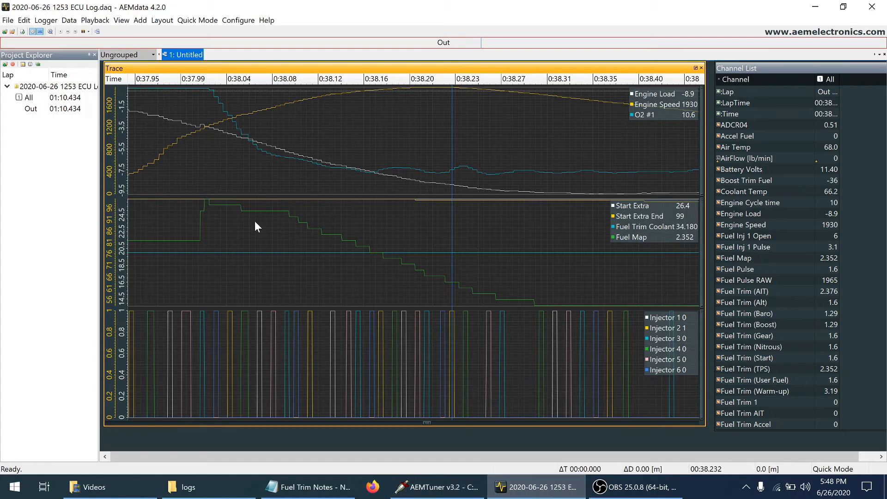
click(229, 209)
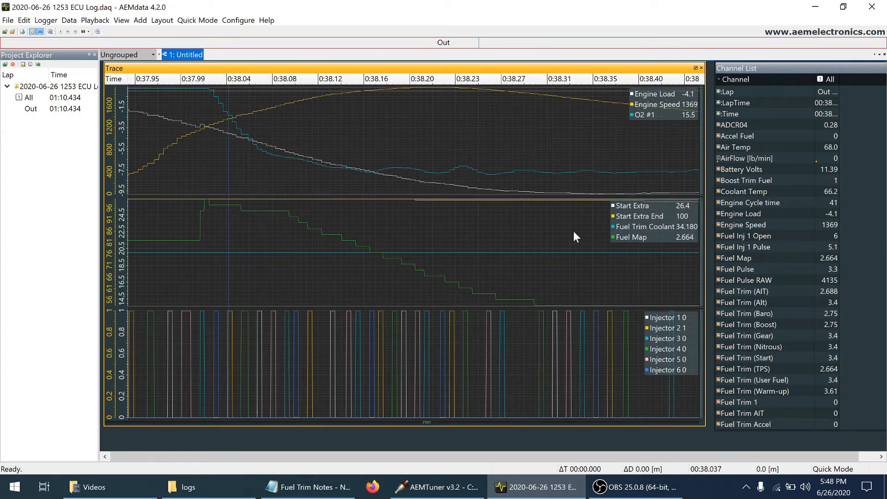
click(345, 245)
click(375, 254)
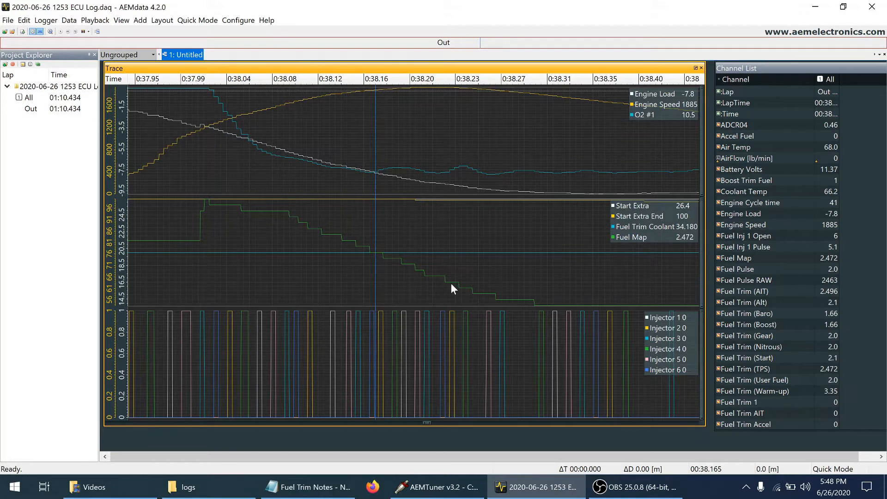
click(451, 288)
click(508, 289)
click(531, 294)
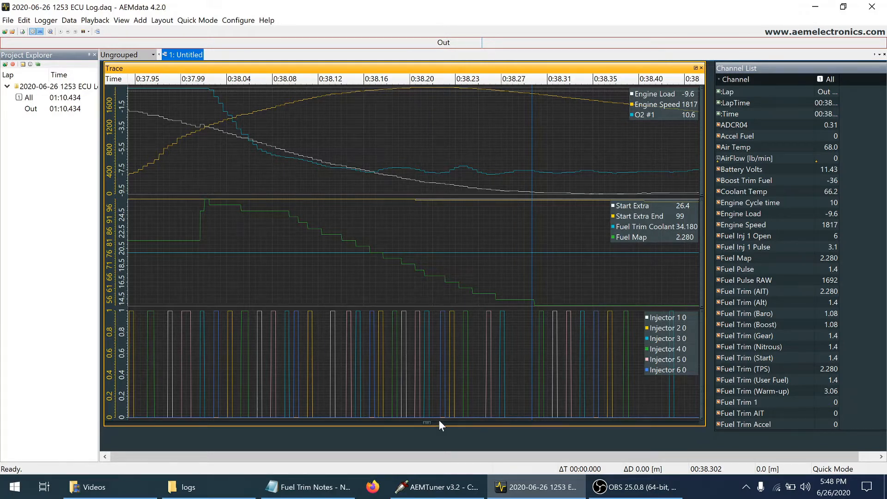
Review the engine start tables in AEMTuner and compare them with the AEMdata log at 0:38.035.
mouse_move(456, 494)
key(alt+Tab)
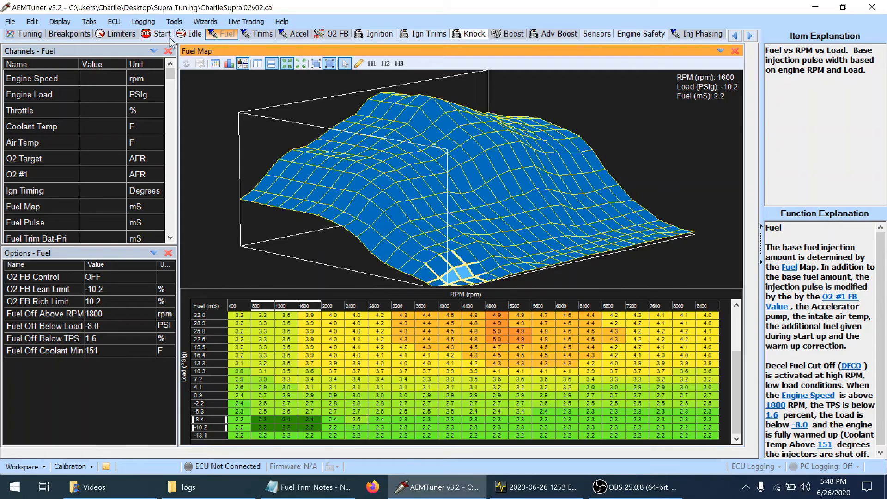
click(161, 34)
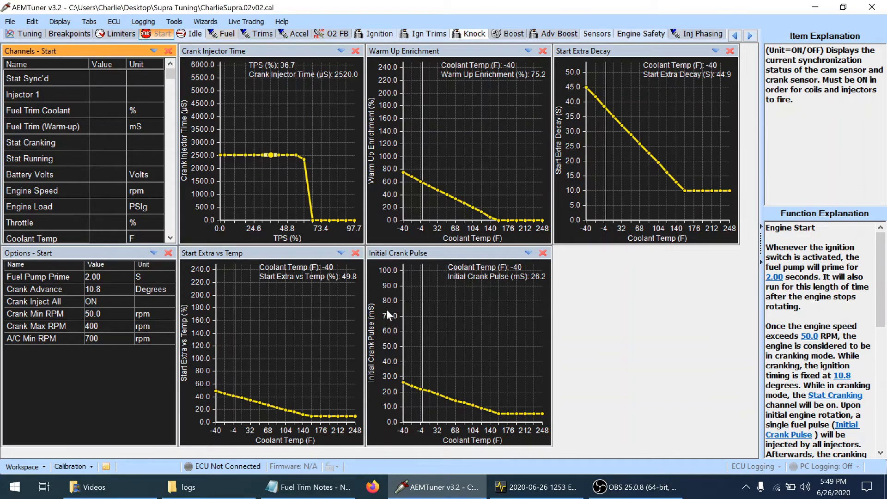
click(542, 487)
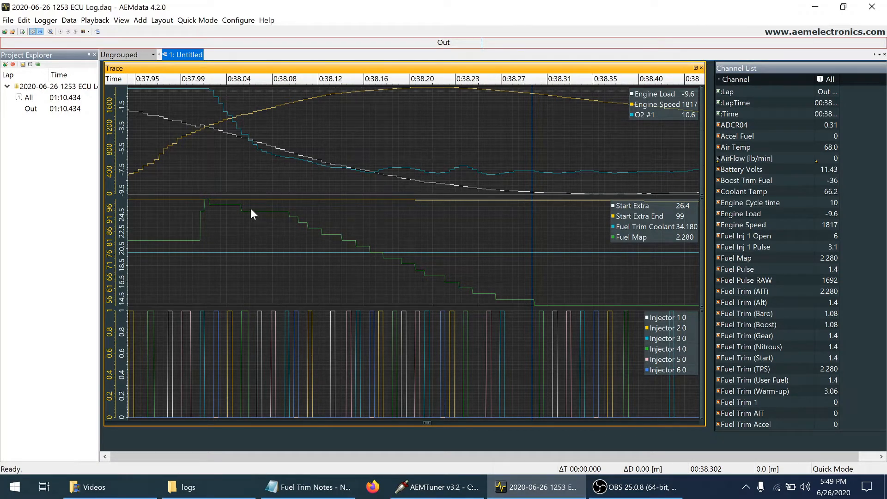
click(226, 204)
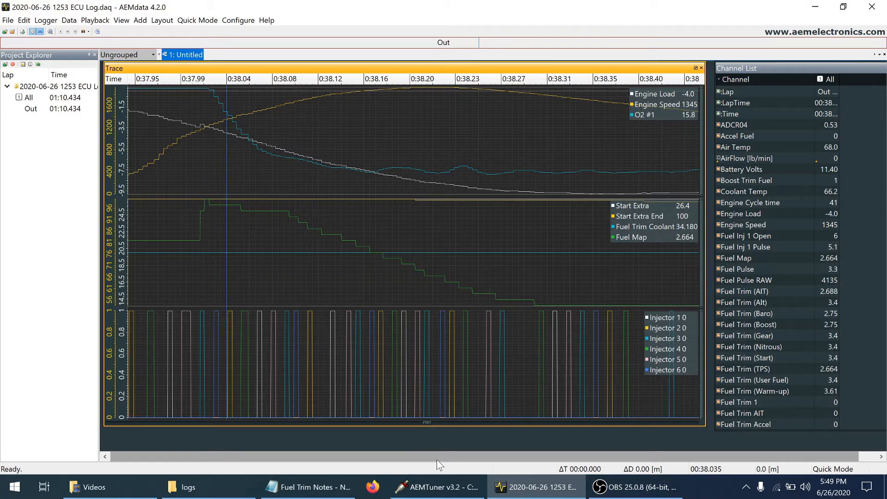
click(468, 493)
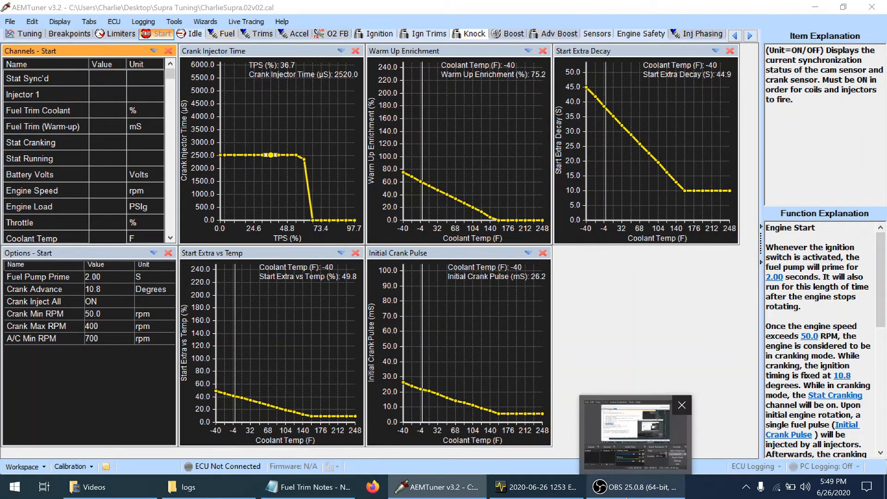
click(569, 494)
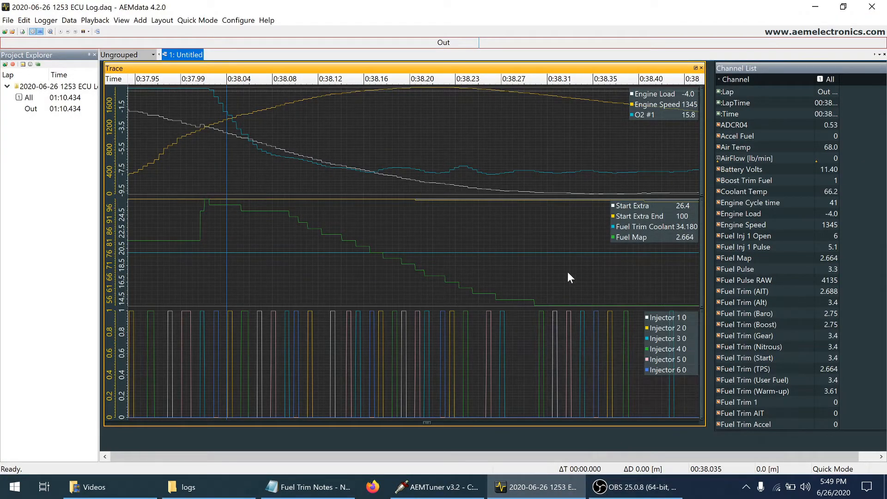
Compare the fuel trim channels before and after Start Extra End begins decaying, alternating the cursor between about 0:38.06–0:38.08 and 0:38.22–0:38.26.
click(483, 277)
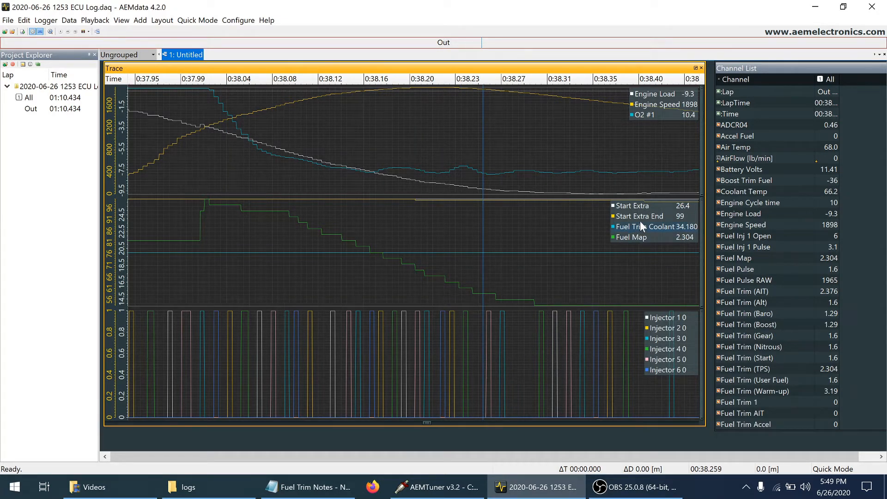
click(260, 203)
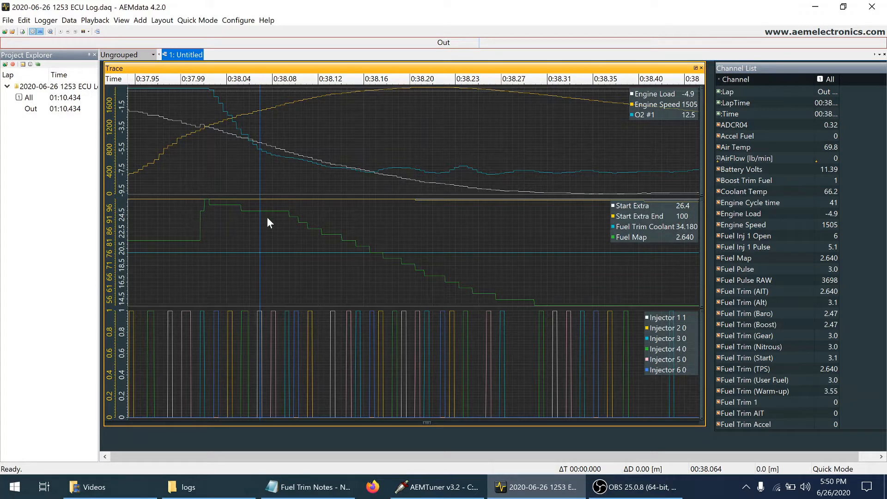
click(439, 203)
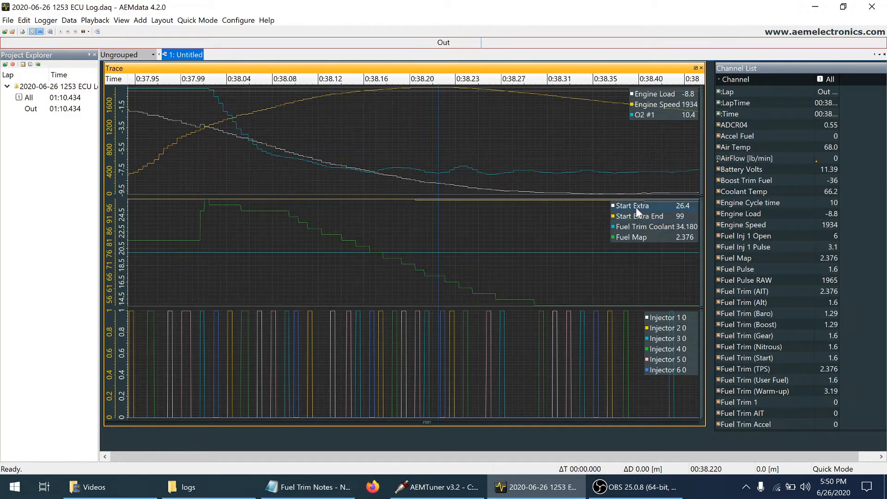
click(276, 206)
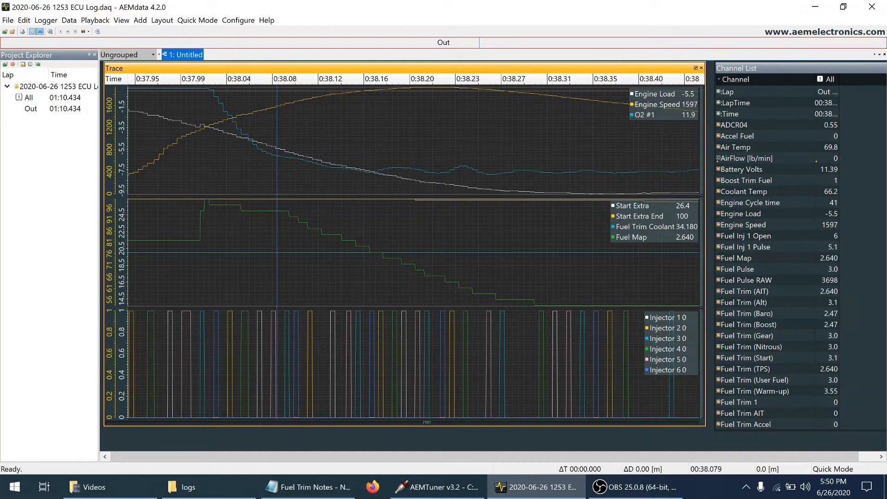
click(475, 202)
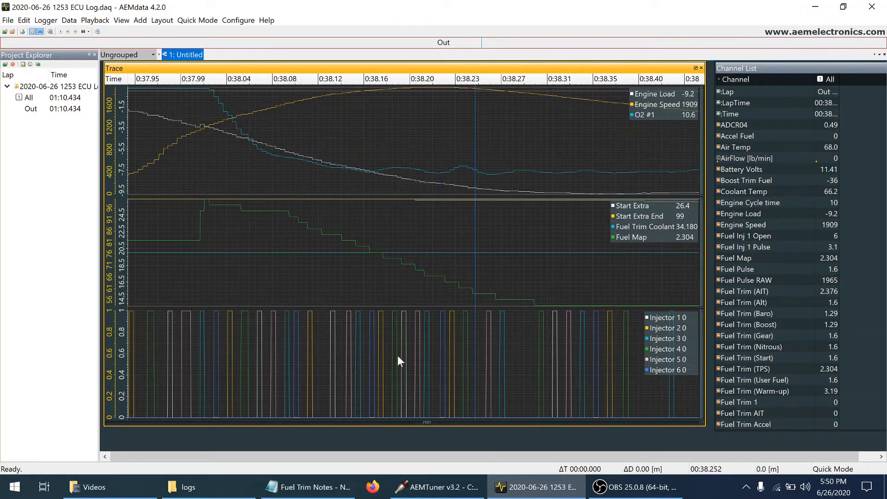
Advance through the trace to about 0:39.3, checking channel values at 0:38.437, 0:38.644, 0:38.849 and 0:39.123.
click(454, 422)
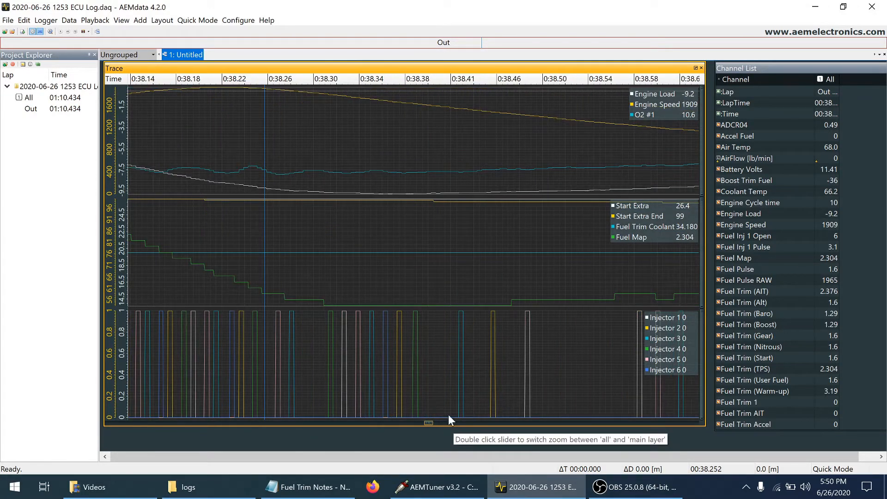
click(475, 212)
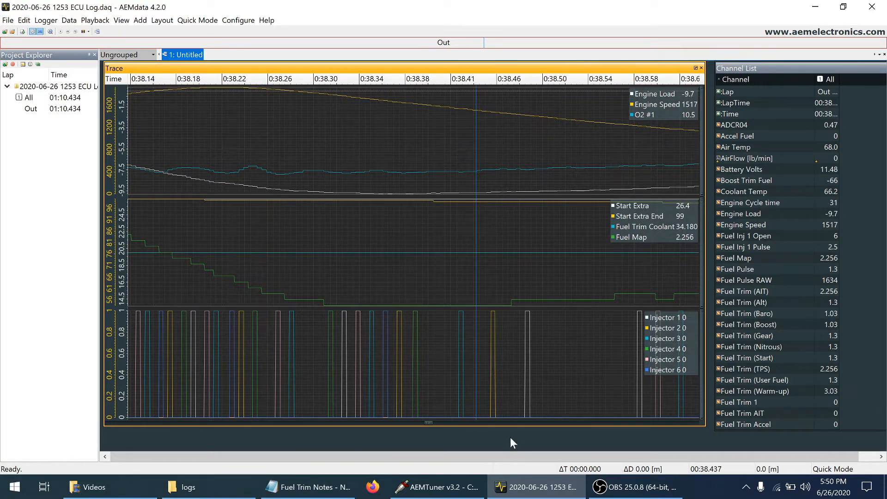
click(523, 423)
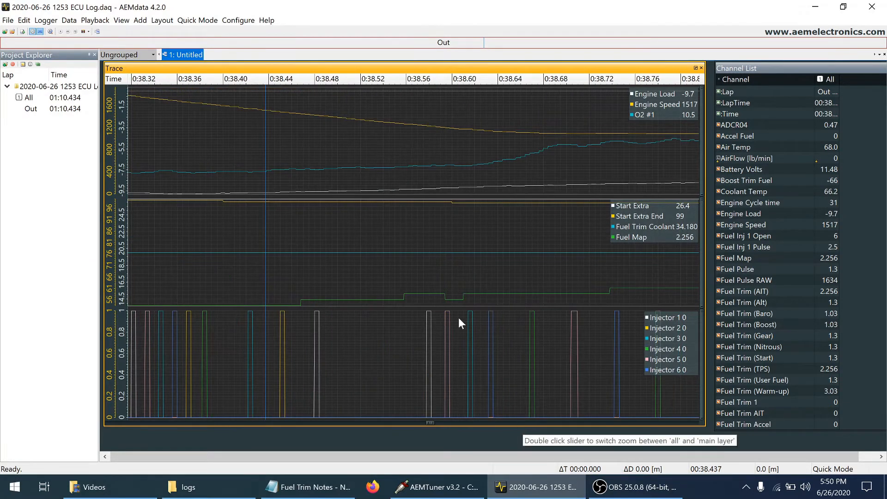
click(502, 204)
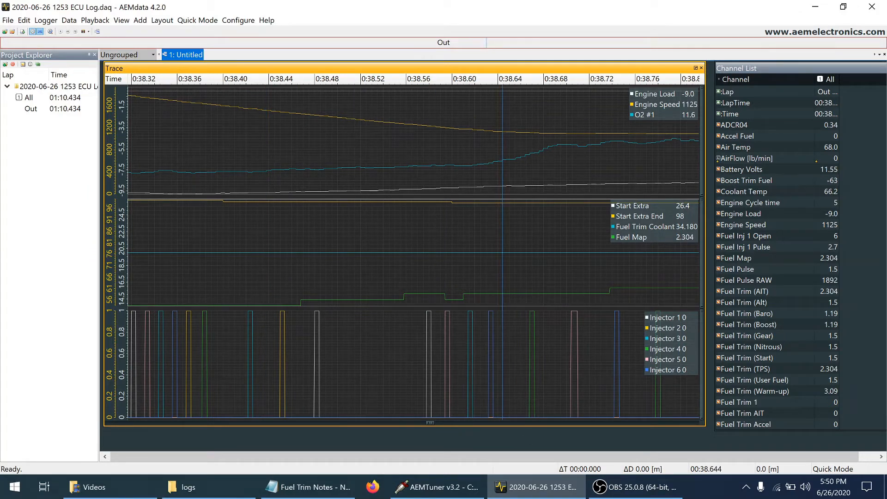
click(580, 422)
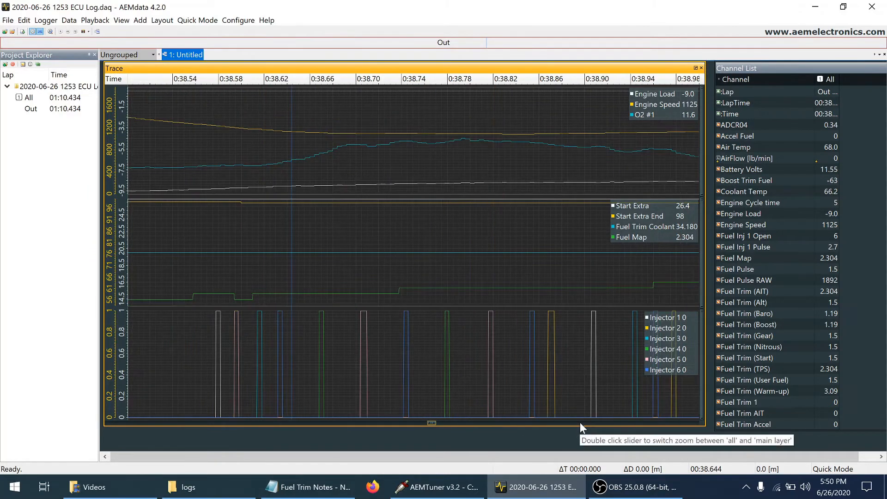
click(526, 230)
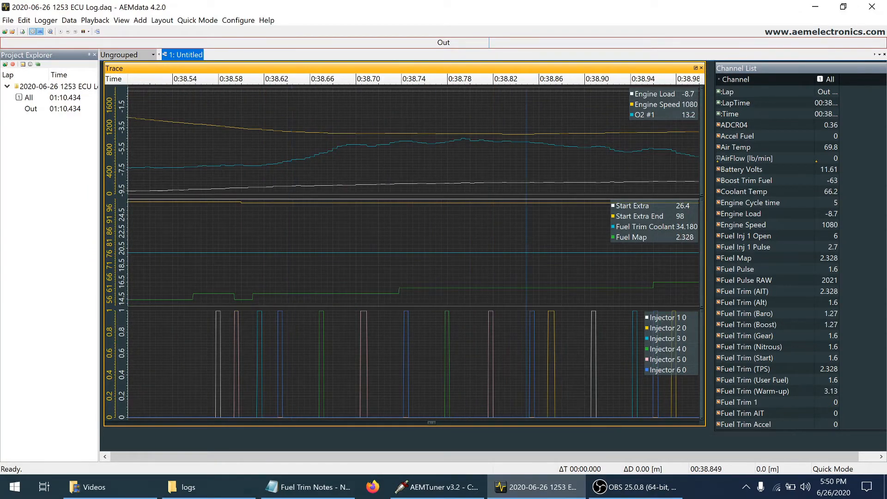
click(617, 422)
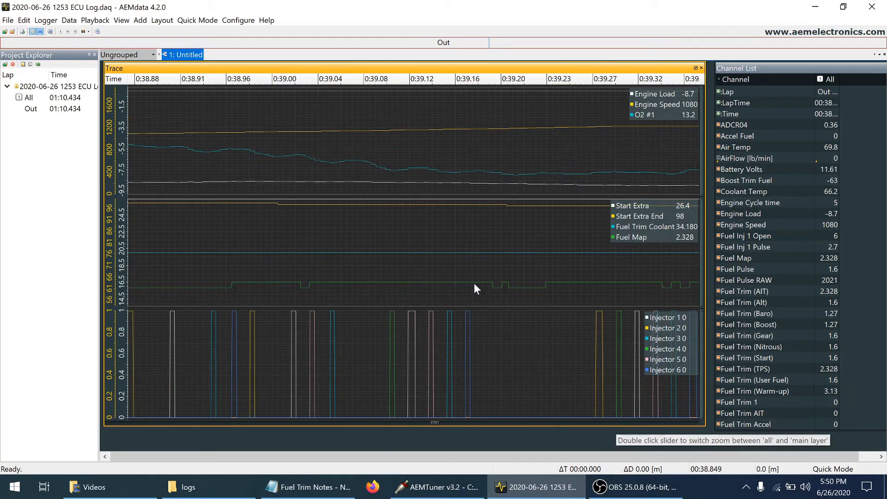
right_click(426, 212)
click(419, 211)
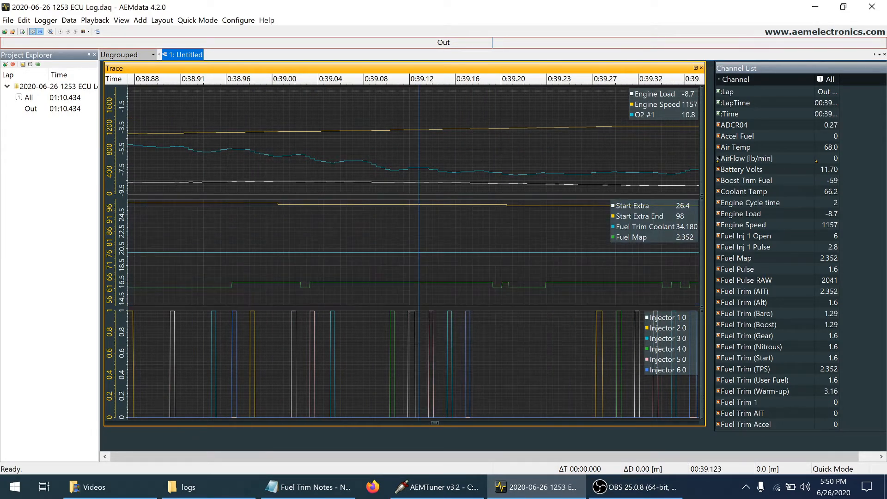
Follow Start Extra and Start Extra End along the trace, checking channel values at 0:39.224, 0:39.591, 0:39.964 and 0:40.019.
click(535, 215)
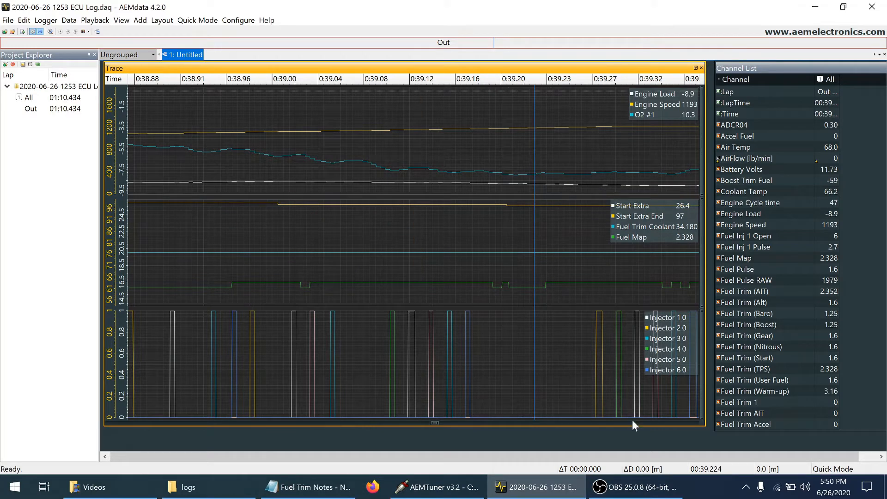
click(633, 421)
click(533, 228)
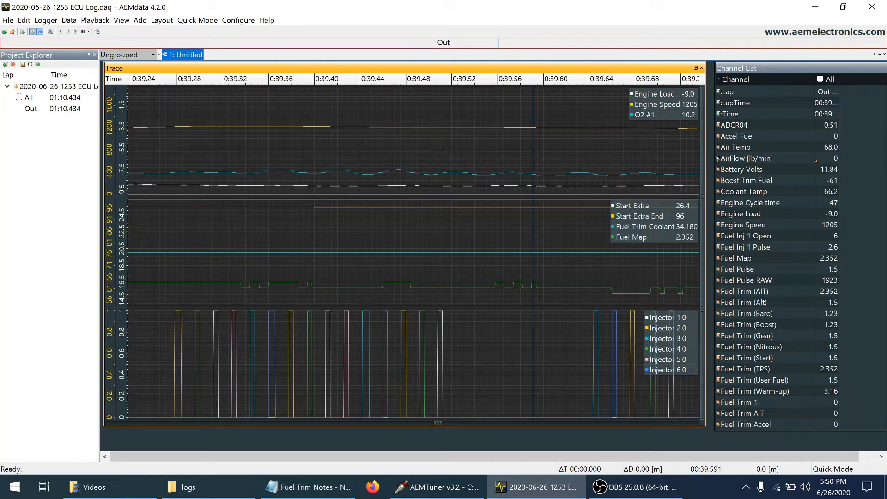
click(667, 422)
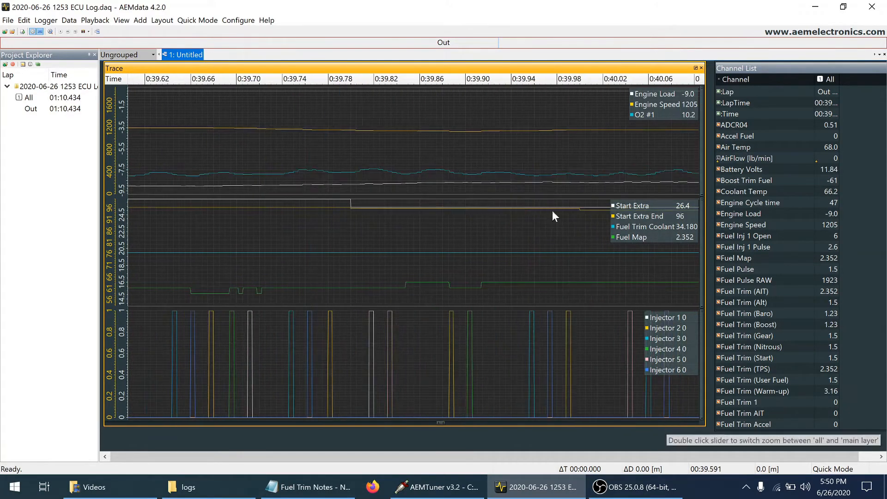
click(539, 217)
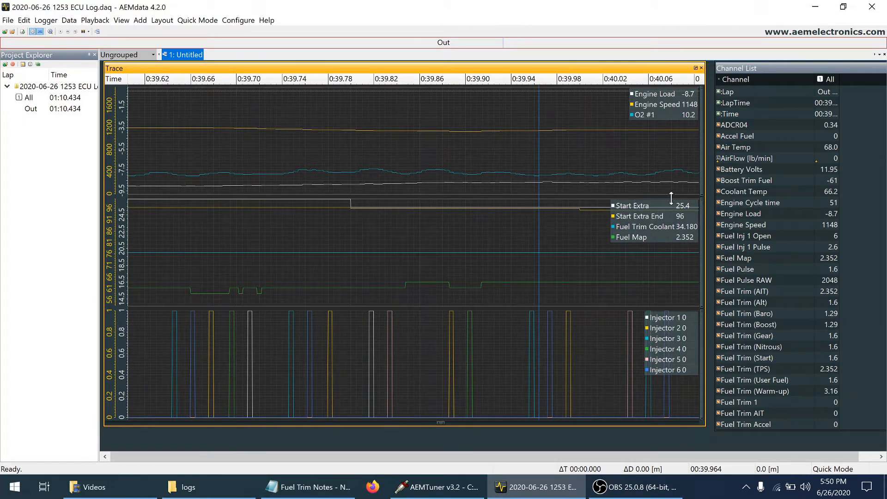
click(601, 221)
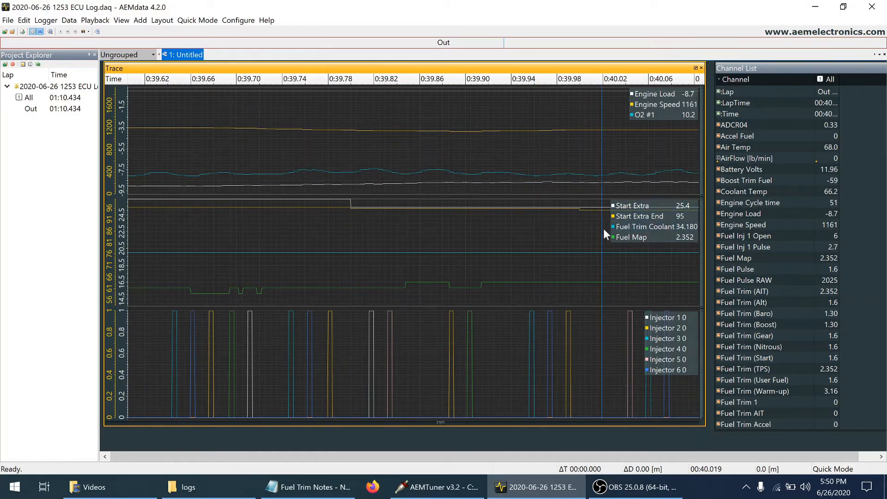
Continue through the log past 0:40, checking the start extra and fuel trim channels at 0:40.326 and 0:40.723.
click(645, 423)
click(645, 428)
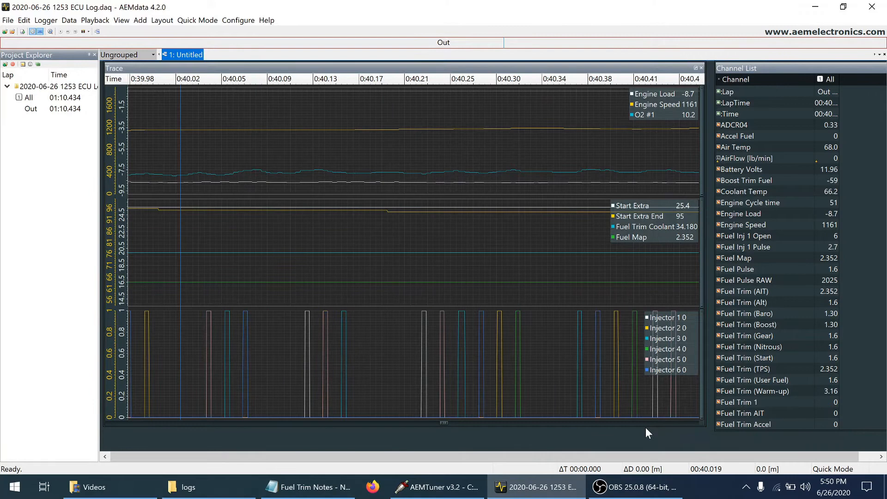
click(532, 230)
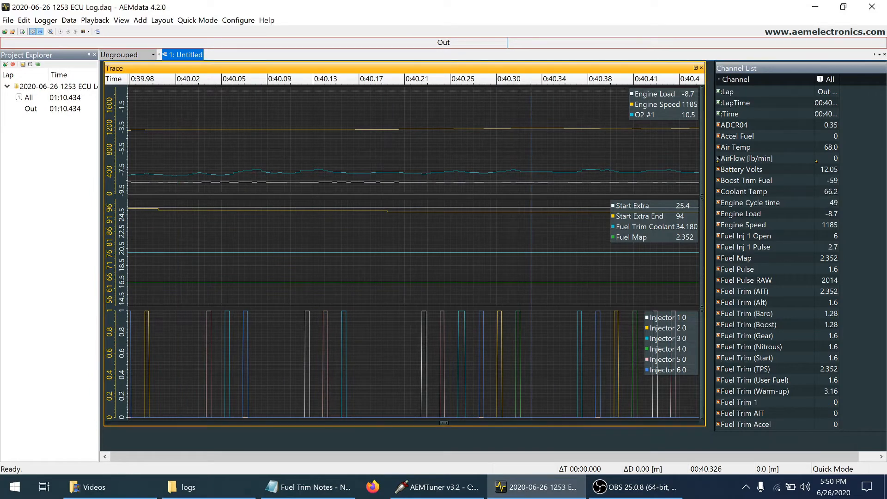
click(621, 422)
click(621, 422)
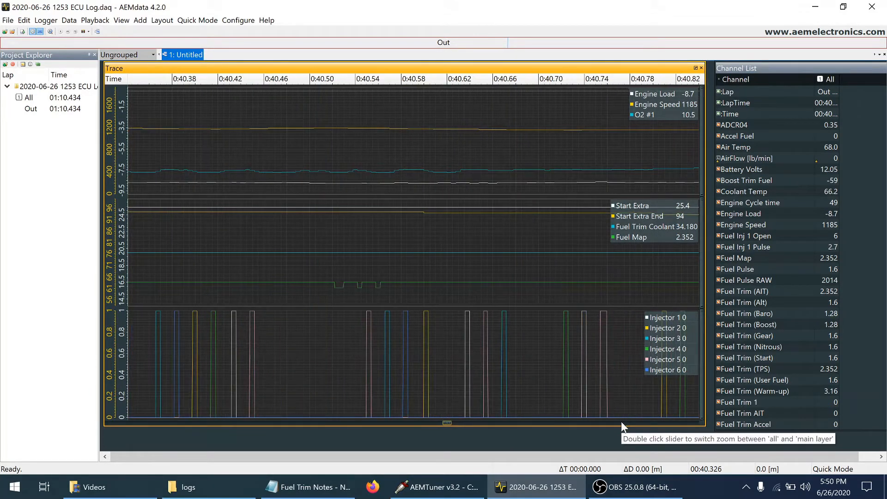
click(564, 229)
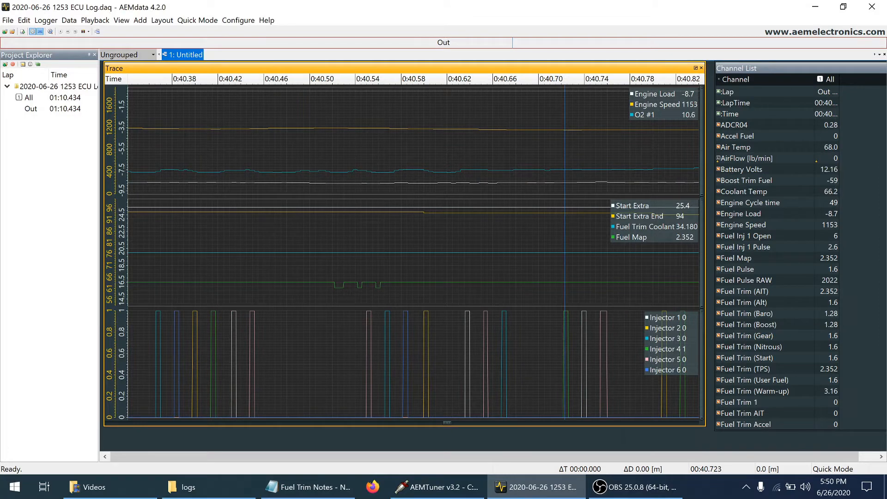
Advance the trace to about 0:41.3–0:41.7, check the channel values at 0:41.630 and consult AEMTuner.
click(663, 423)
click(663, 422)
click(664, 422)
click(663, 422)
click(663, 422)
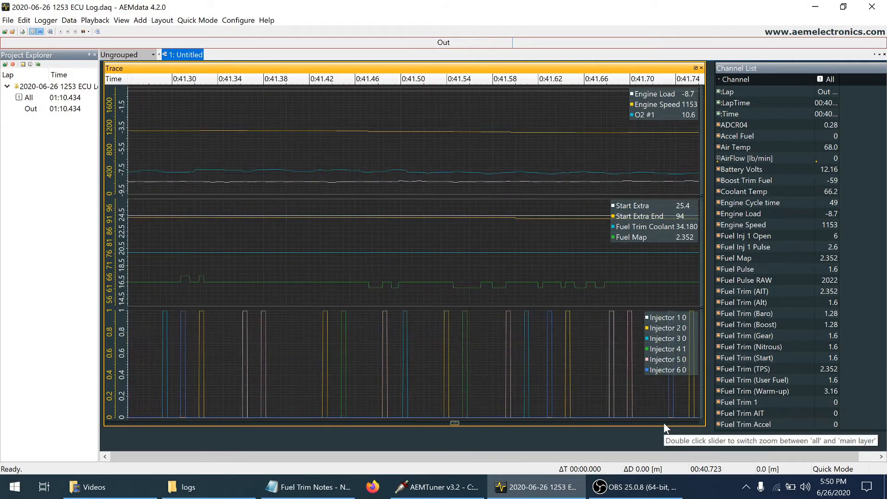
click(549, 221)
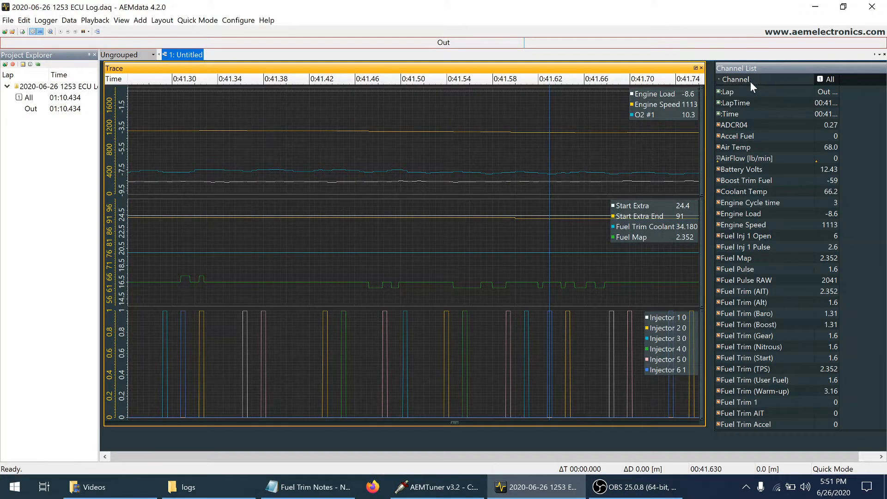
click(437, 493)
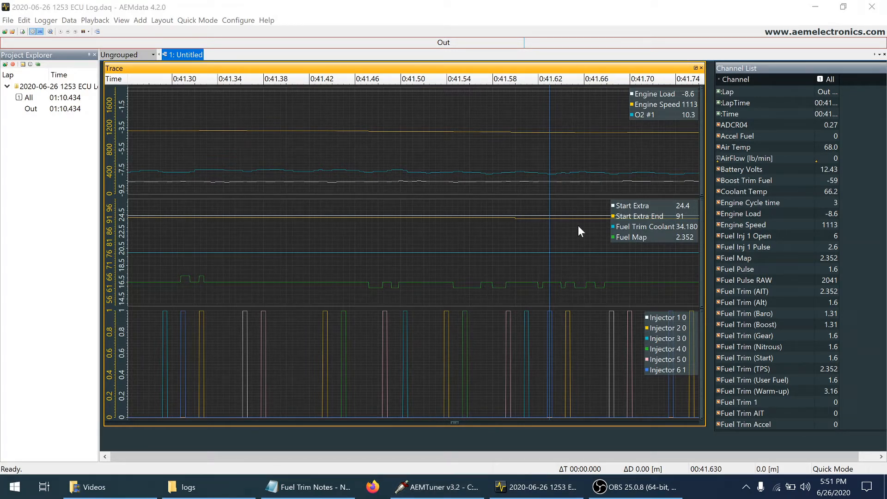
Go back in the AEMdata trace to the engine start around 0:37.8–0:38.2 and inspect the engine speed rise at 0:37.931 and 0:37.972.
click(367, 422)
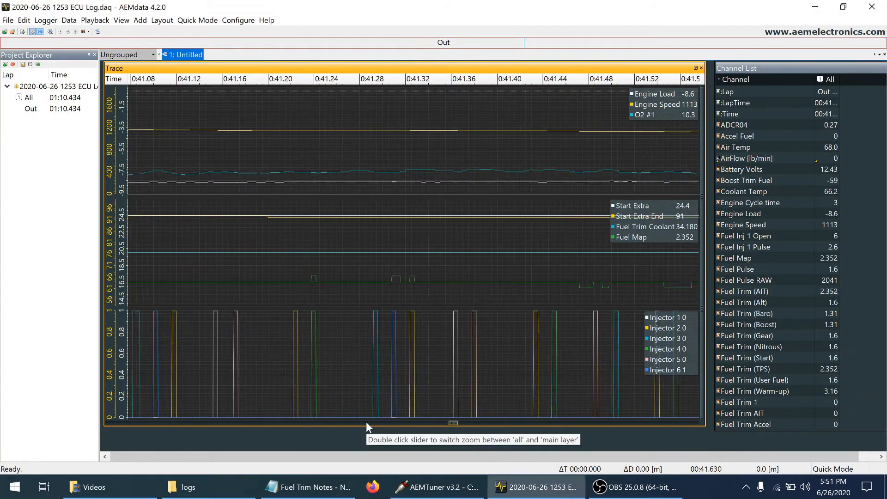
click(367, 422)
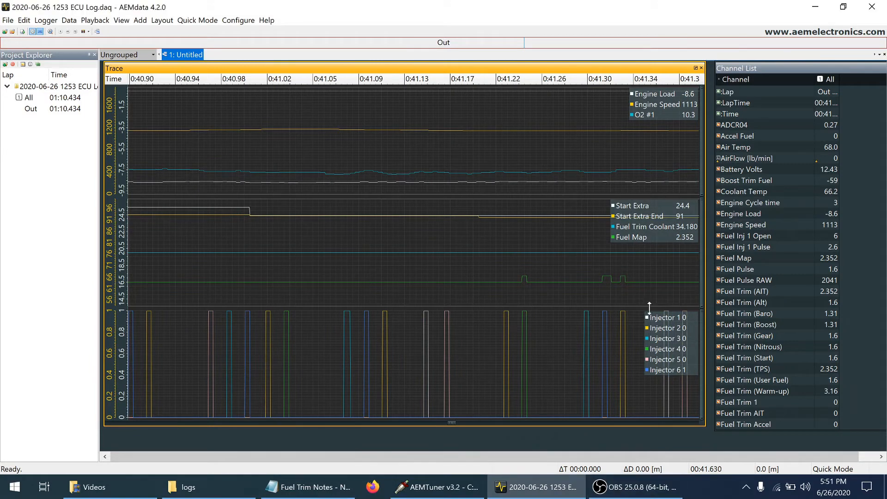
drag(448, 421, 376, 423)
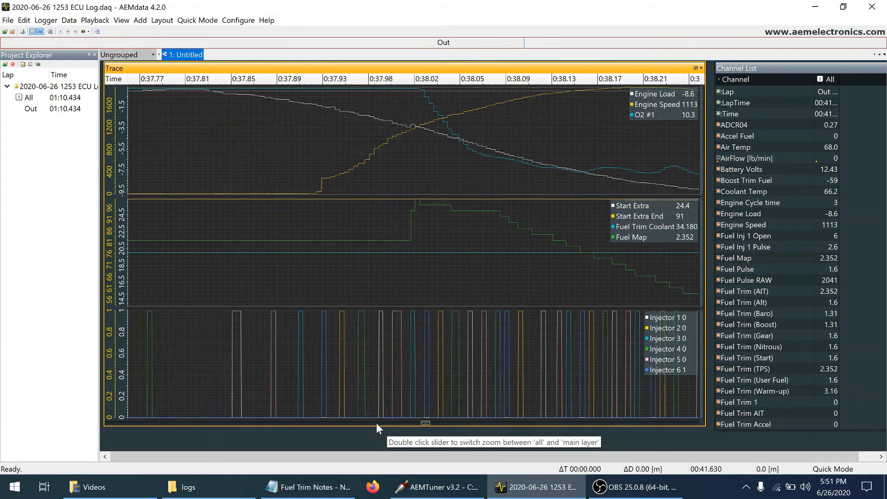
click(318, 178)
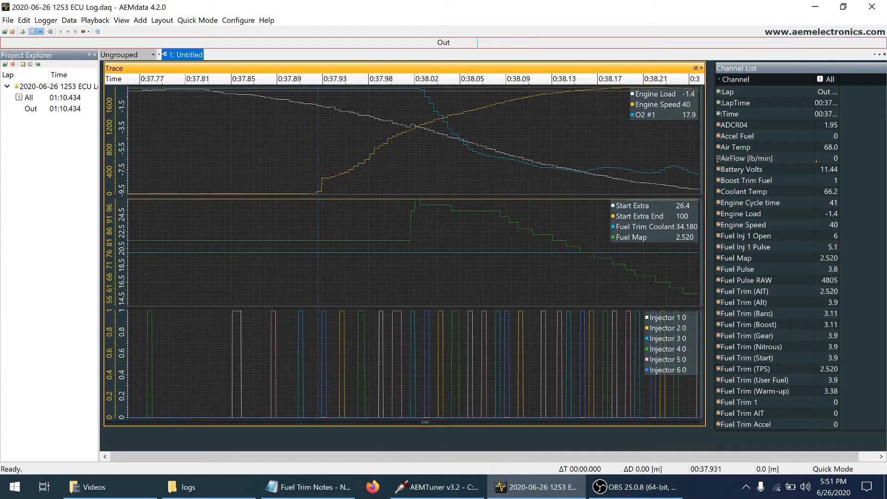
click(331, 167)
click(366, 145)
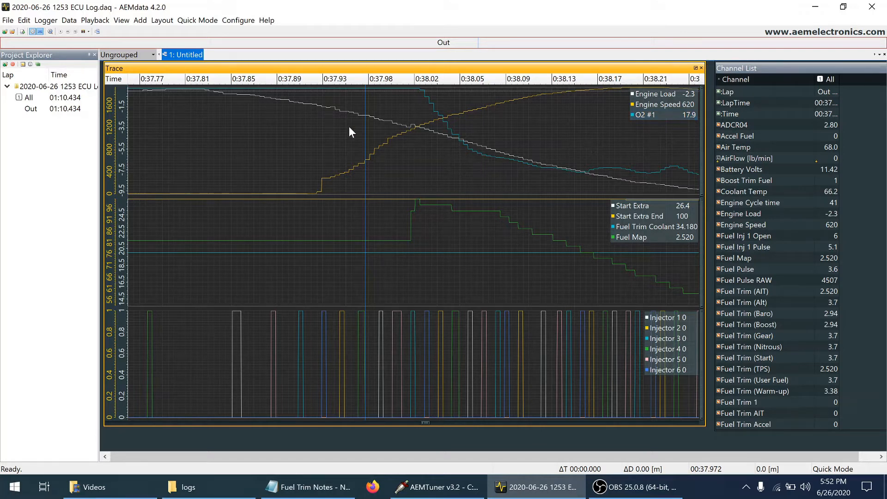
Compare engine load, Fuel Map and injector pulse at 0:37.833, 0:38.038 and 0:38.080, ending with the trace around 0:38.7–0:39.1.
click(206, 92)
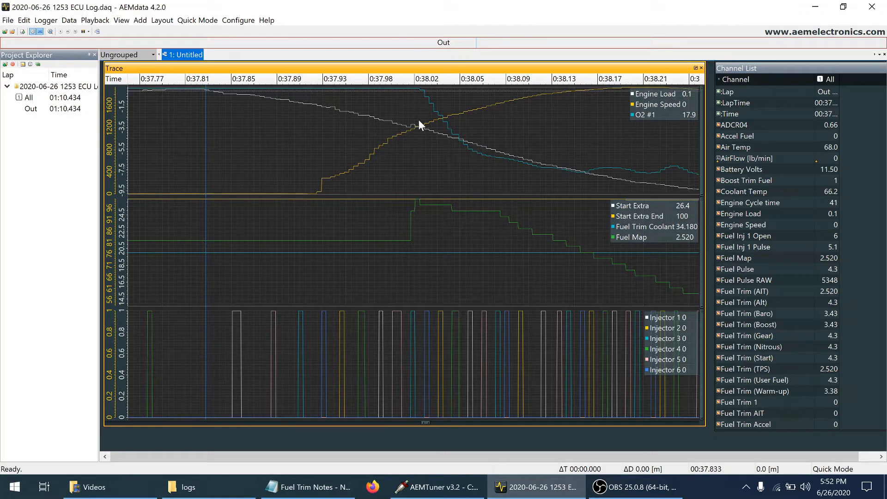
click(440, 134)
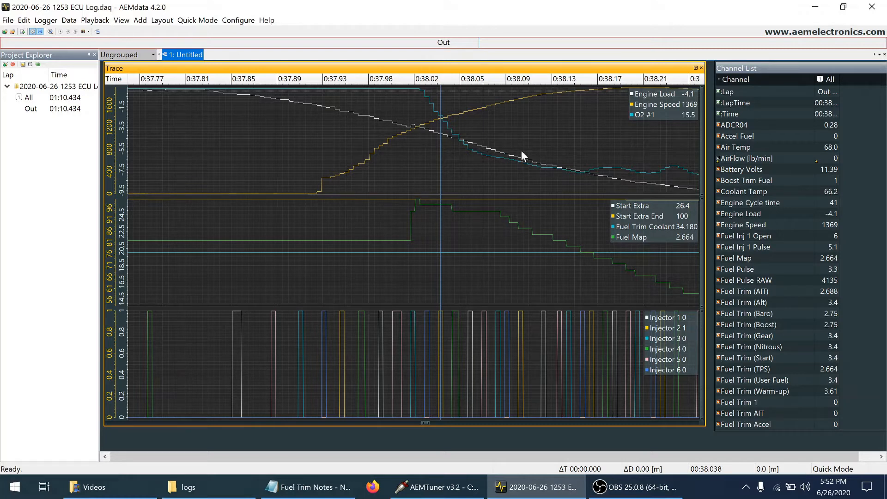
click(488, 130)
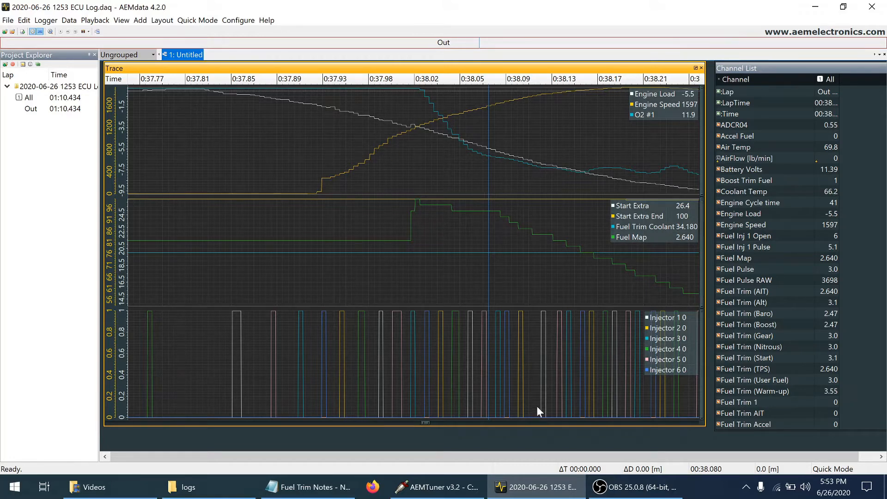
scroll(540, 423, down, 5)
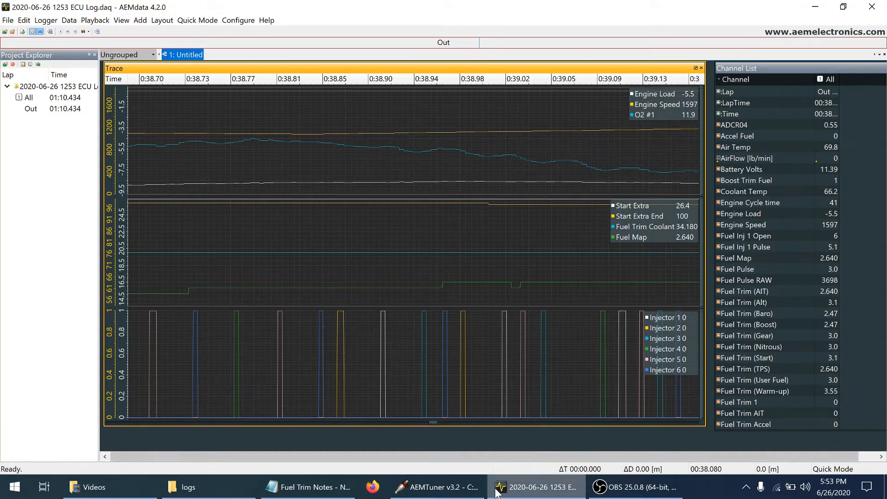
Switch to AEMTuner and review the O2 feedback settings, checking the O2 FB Time vs Temp curve at 68 °F and 194 °F.
click(472, 491)
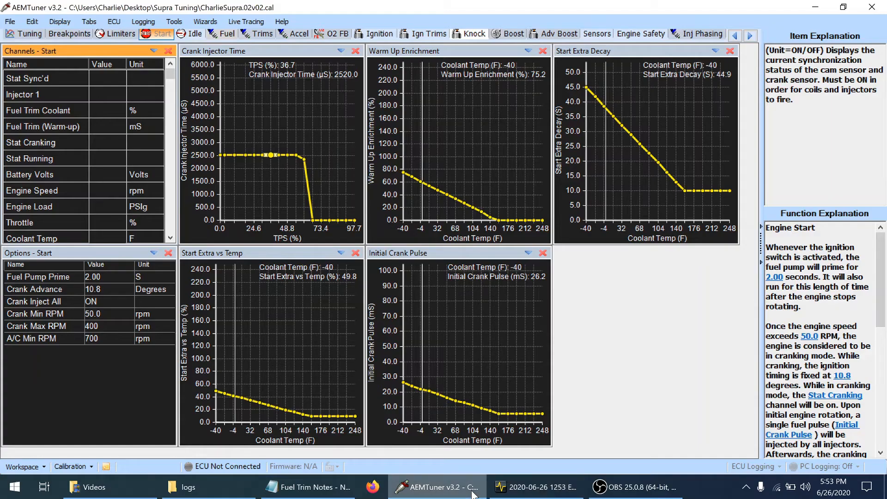
click(332, 35)
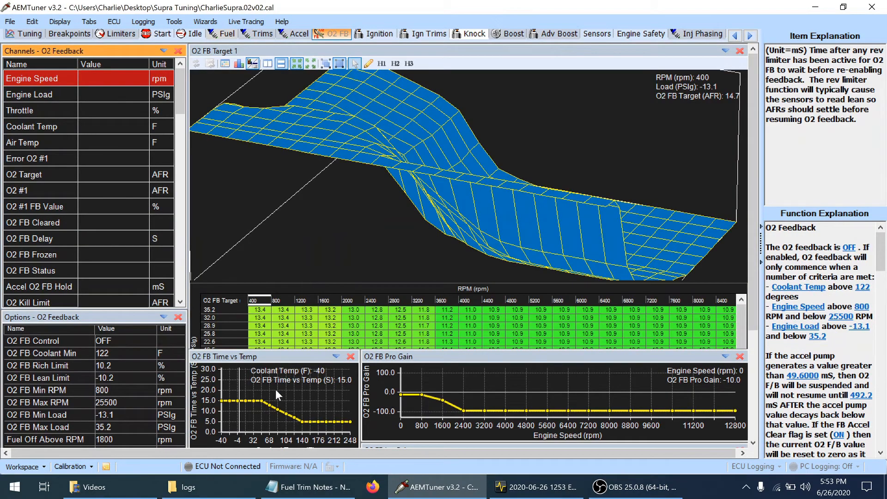
click(275, 389)
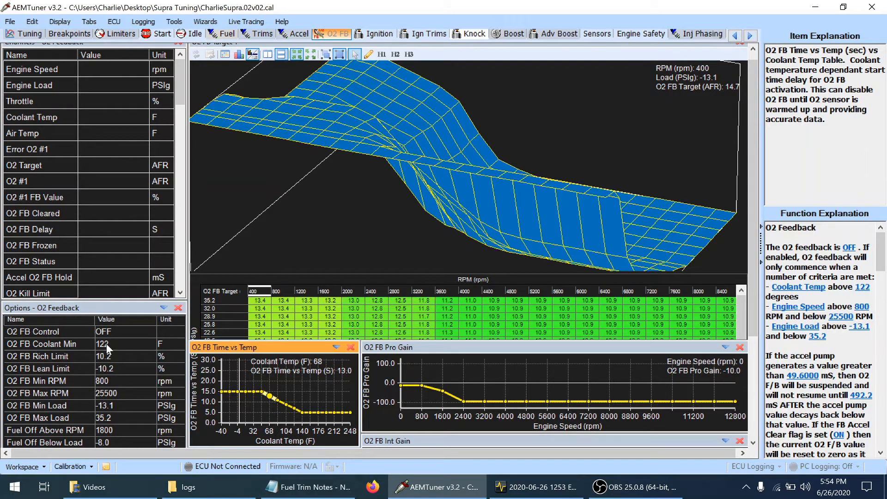
click(325, 411)
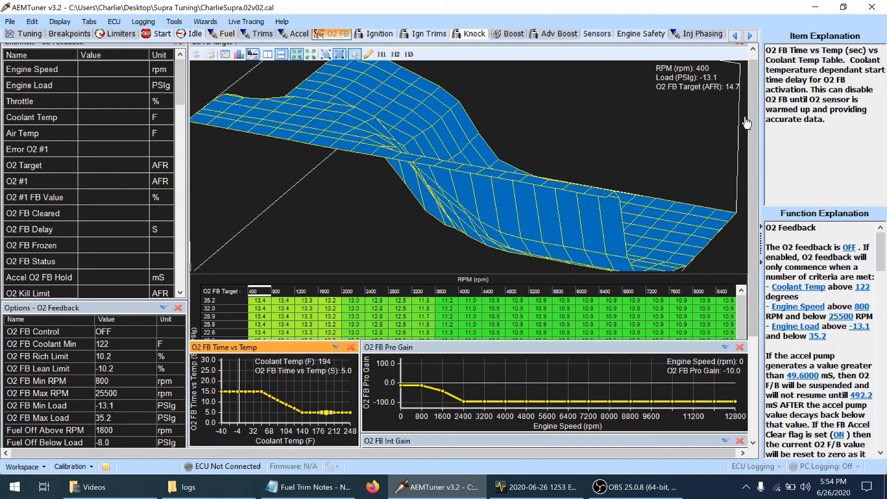
drag(752, 109, 749, 91)
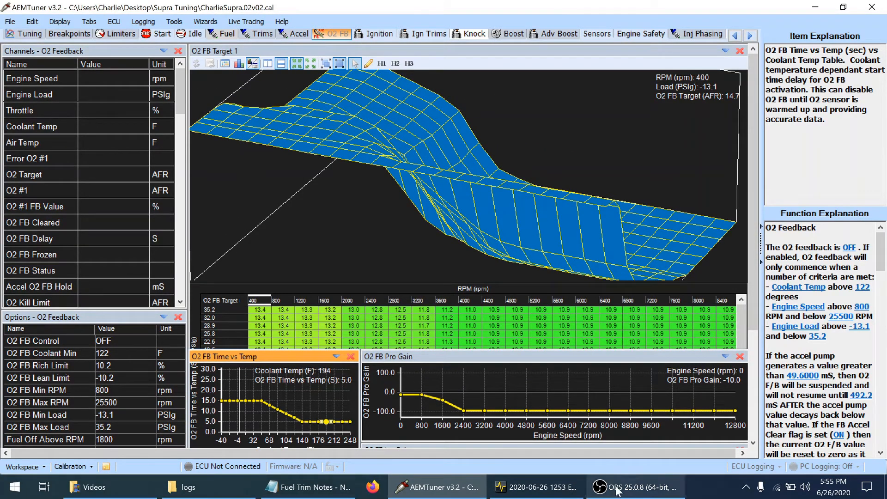
mouse_move(594, 493)
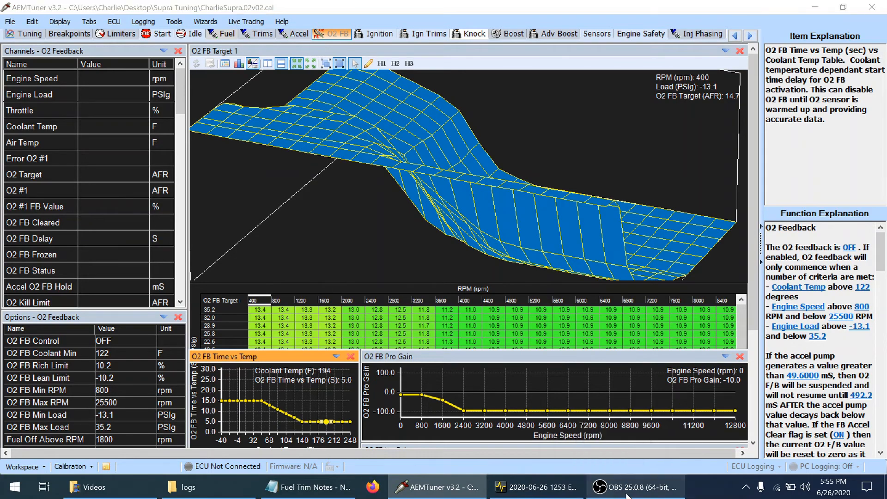
click(594, 492)
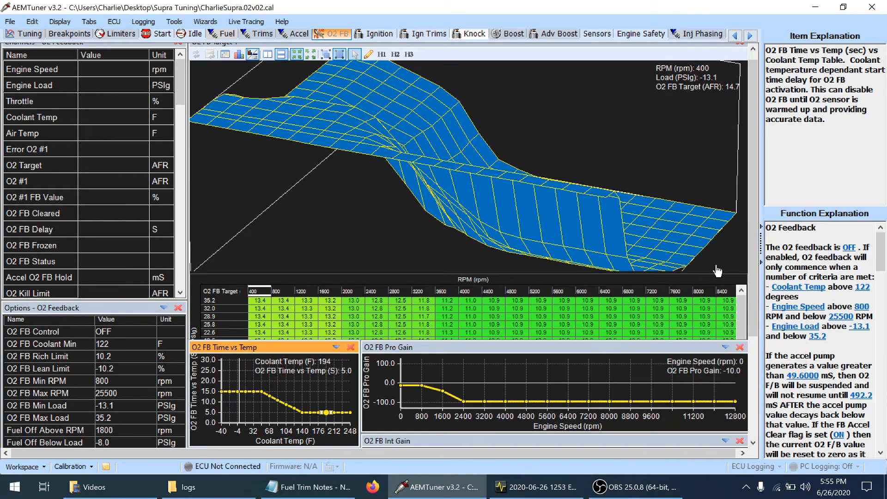
Switch to the AEMdata log and examine engine load, engine speed and O2 #1 at points between about 38.1 and 38.4 seconds.
click(511, 491)
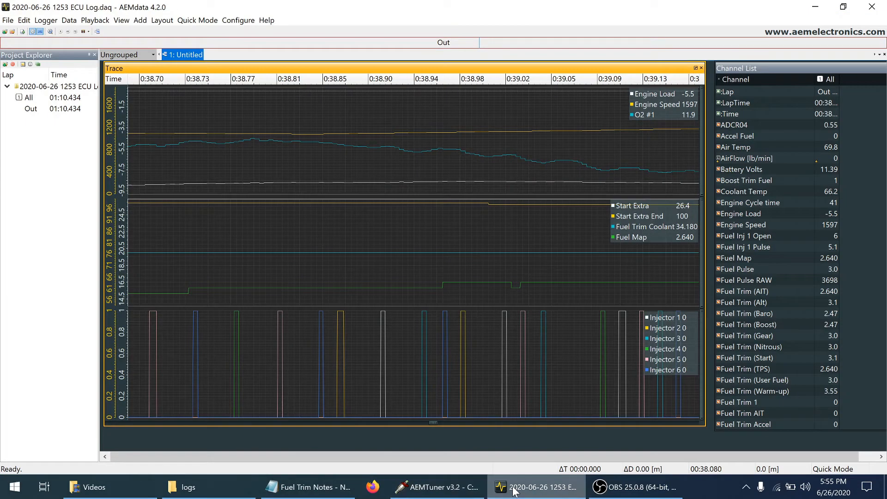
click(404, 423)
click(404, 423)
click(404, 423)
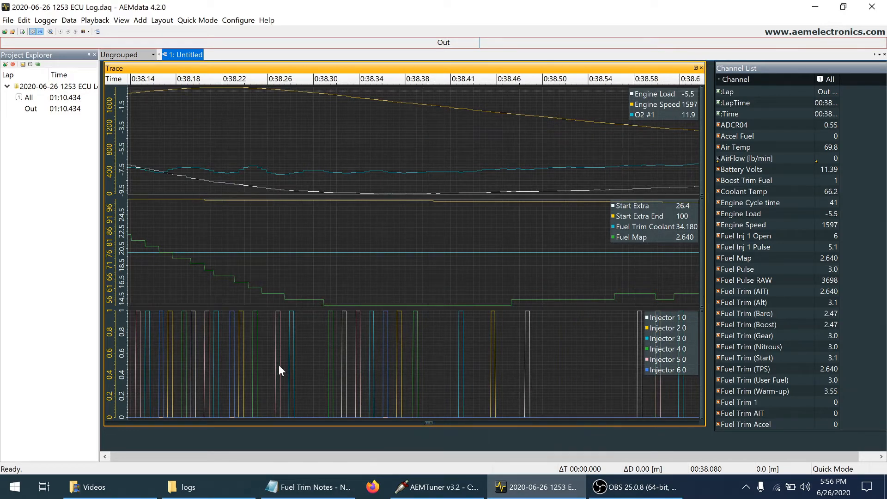
click(279, 422)
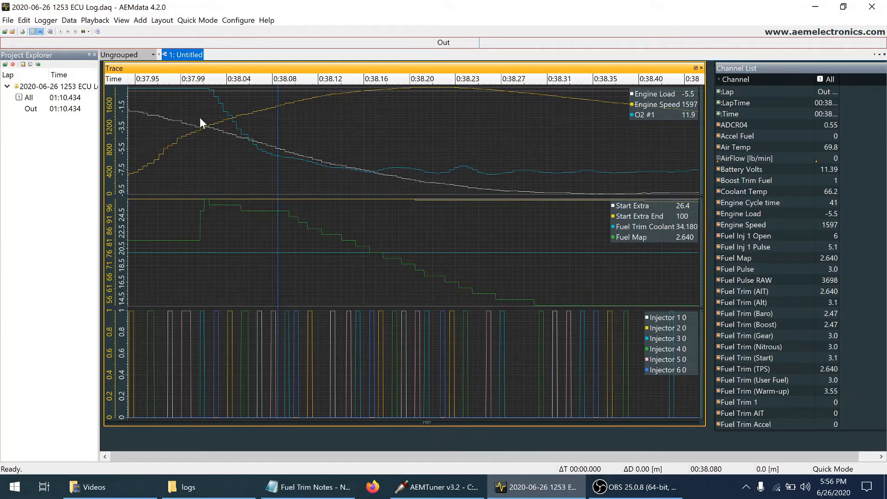
click(251, 137)
click(322, 151)
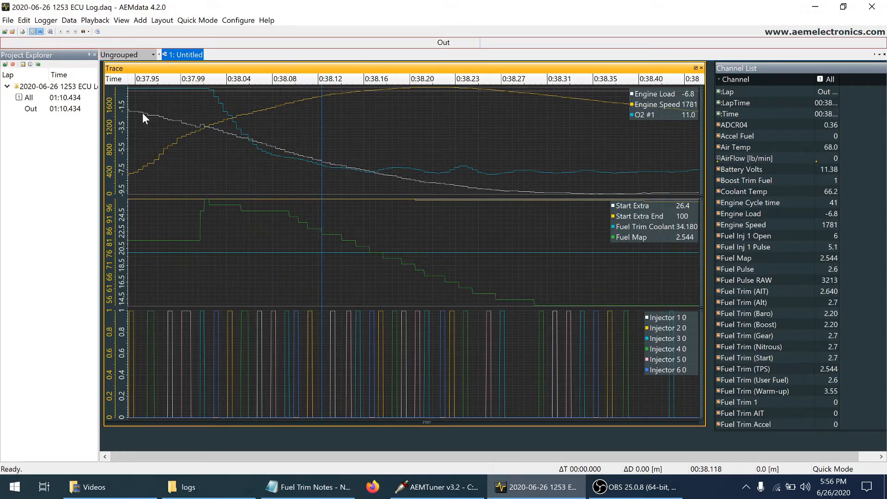
click(370, 157)
click(484, 181)
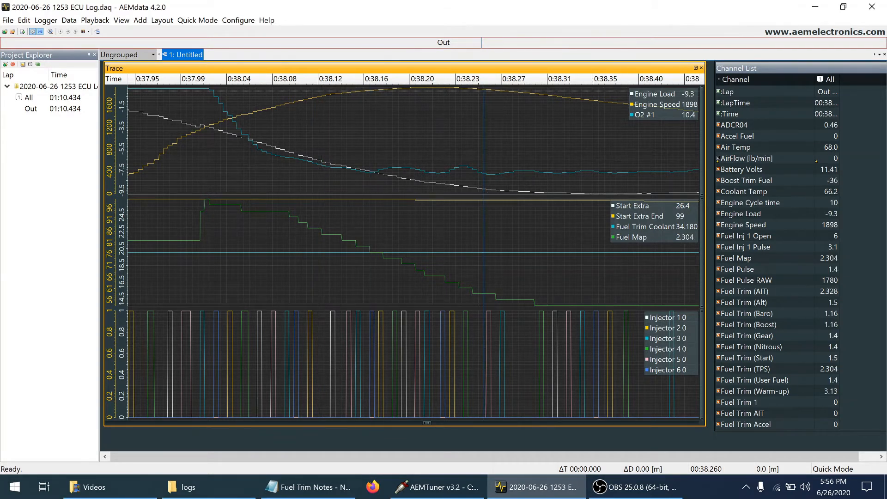
click(544, 182)
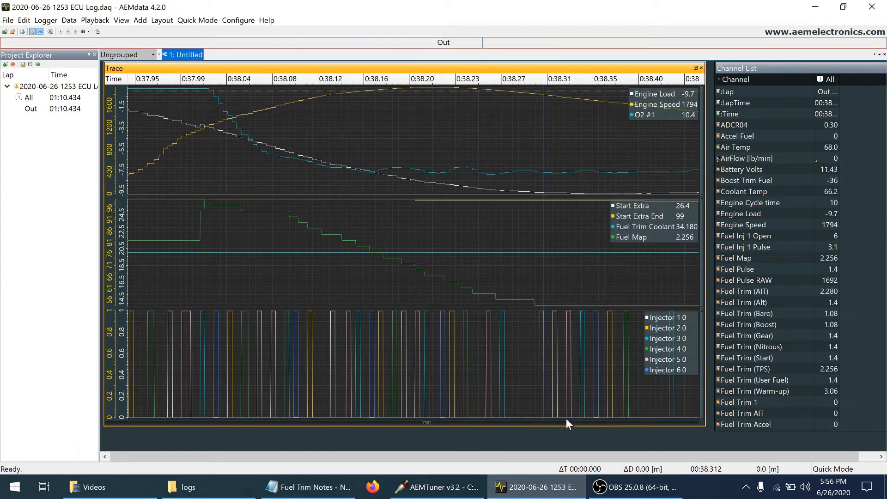
scroll(565, 421, down, 2)
click(476, 157)
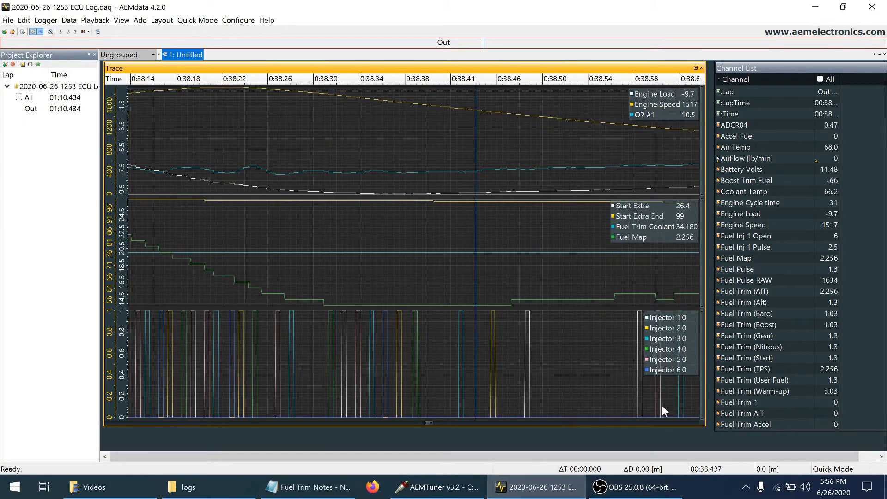
Examine the engine load, O2 and start extra traces further into the log, at about 39.55, 41.83 and 43.31 seconds.
scroll(638, 421, down, 5)
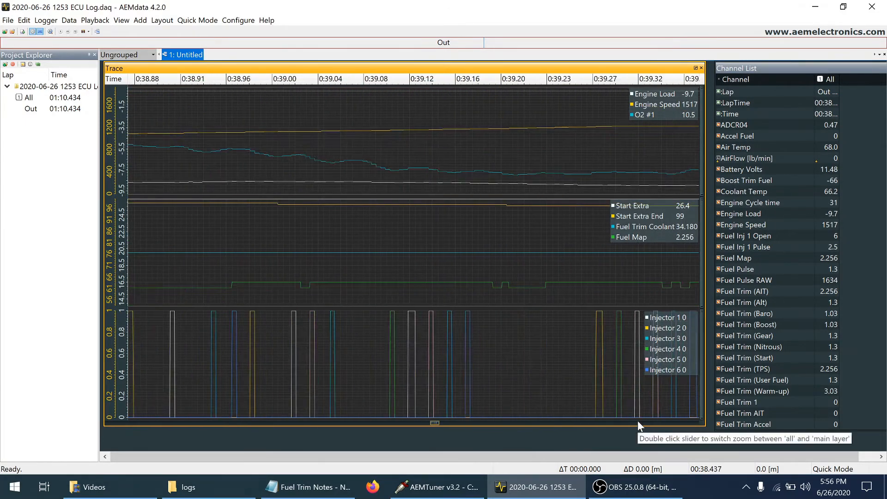
click(491, 148)
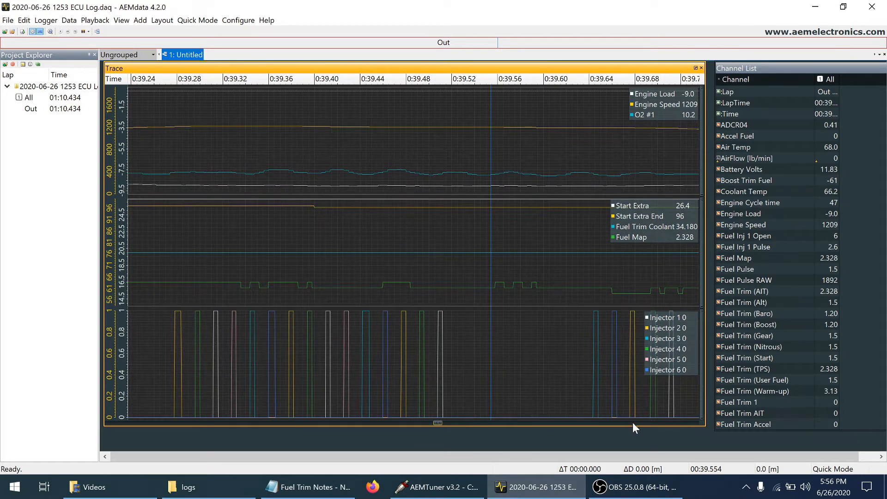
scroll(633, 422, down, 2)
scroll(633, 423, down, 10)
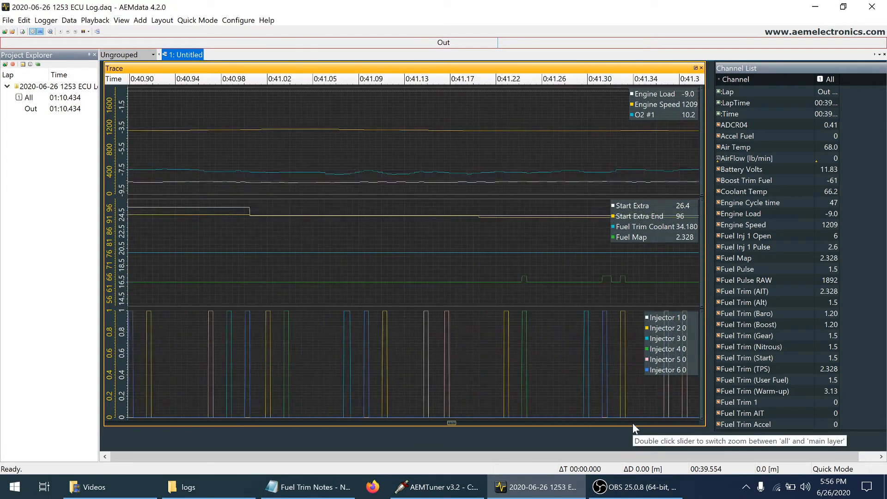
click(565, 118)
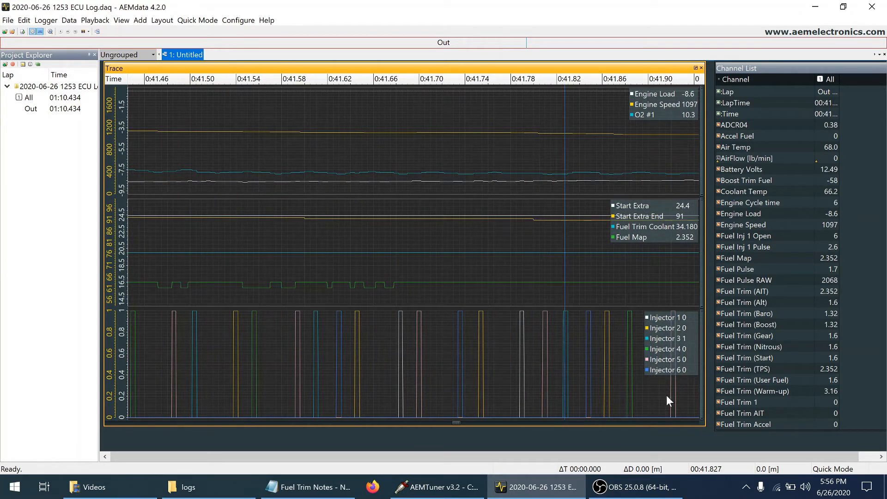
scroll(655, 420, down, 7)
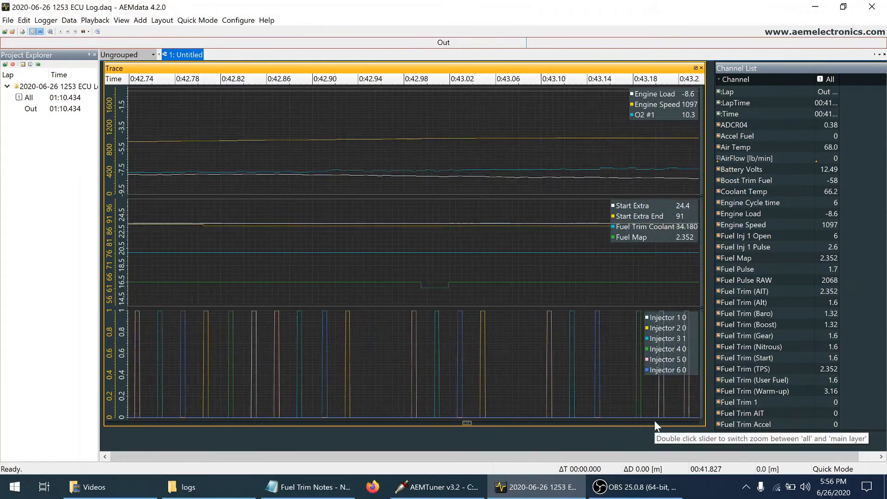
click(575, 162)
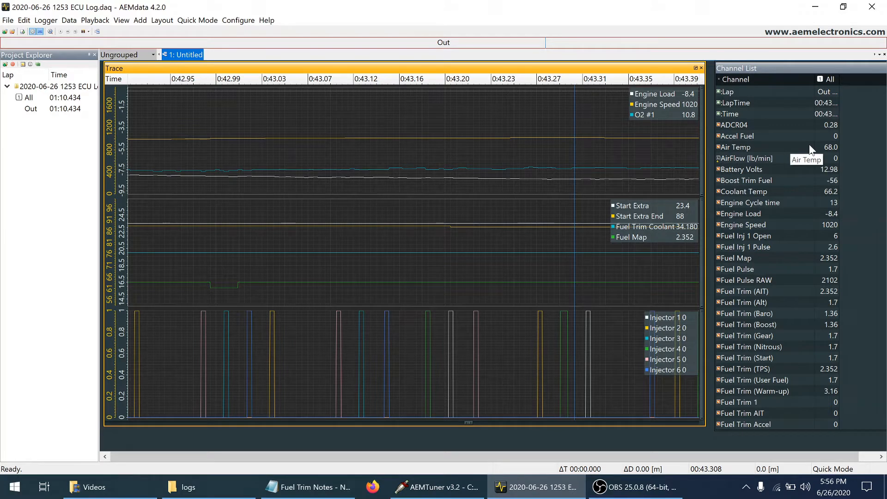
Read through the channel values from Fuel Inj 1 Pulse to Injector 3 at the current log position.
click(795, 249)
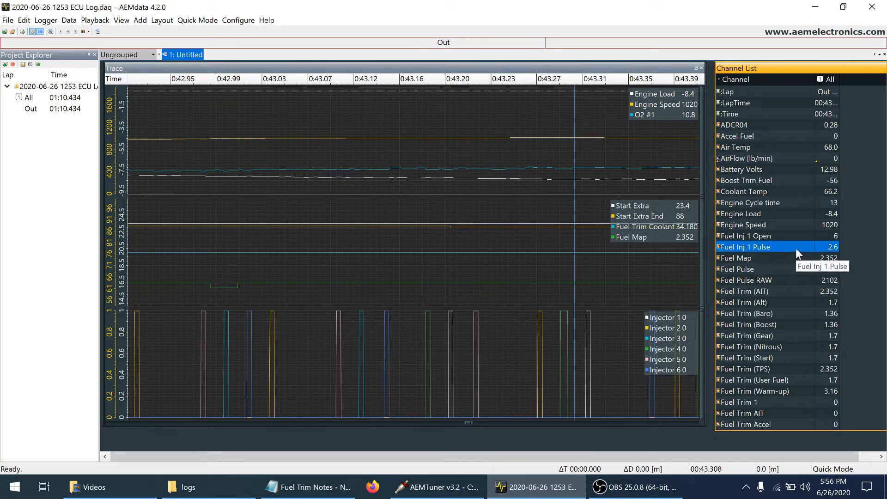
key(Down)
key(Down)
key(Down)
key(Down)
key(Down)
key(Down)
key(Down)
key(Down)
key(Down)
key(Down)
key(Down)
key(Down)
key(Down)
key(Down)
key(Down)
key(Down)
key(Down)
key(Down)
key(Down)
key(Down)
key(Down)
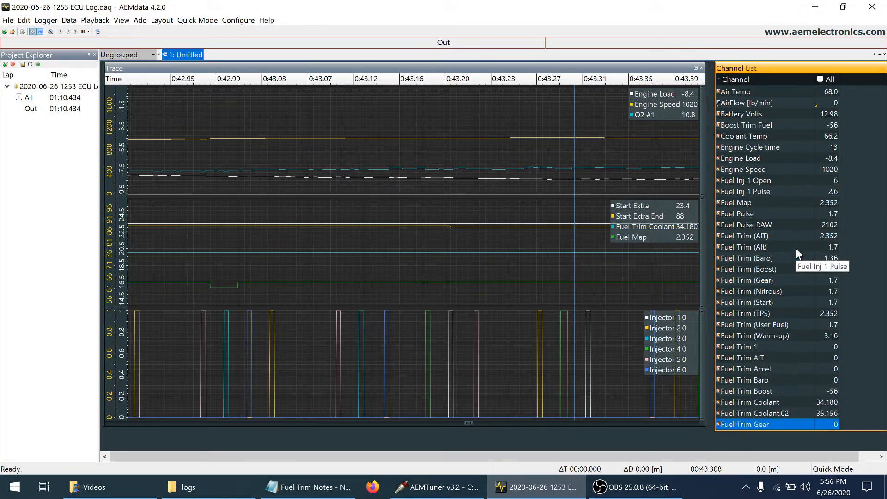
key(Down)
key(Down)
key(Down)
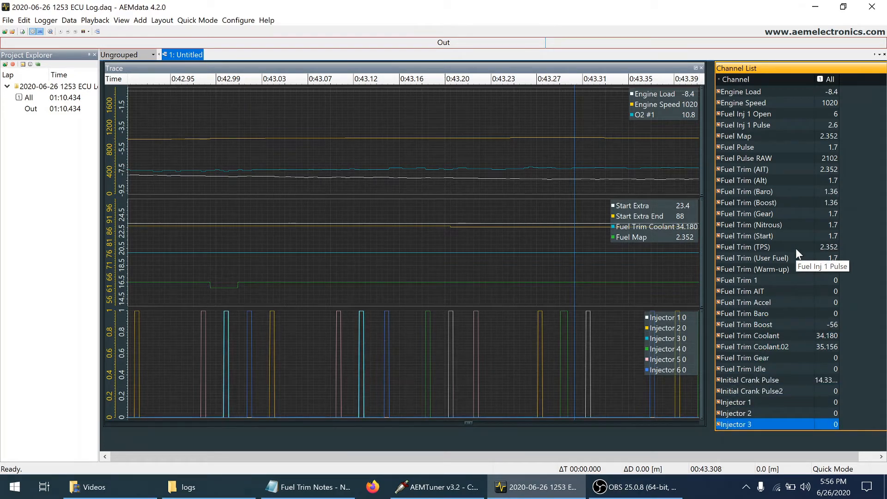
Bring up the Fuel Trim Notes and highlight the Start trim entry and the nitrous, gear and user trim lines.
click(307, 487)
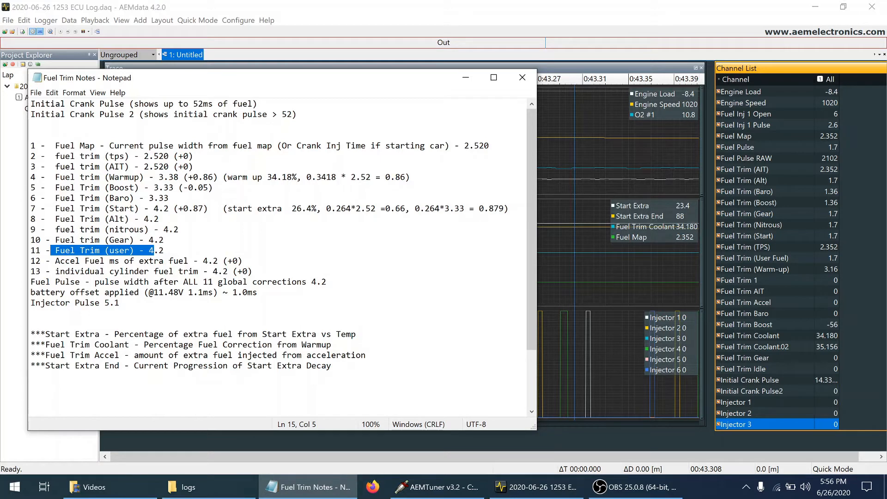
drag(209, 209, 100, 208)
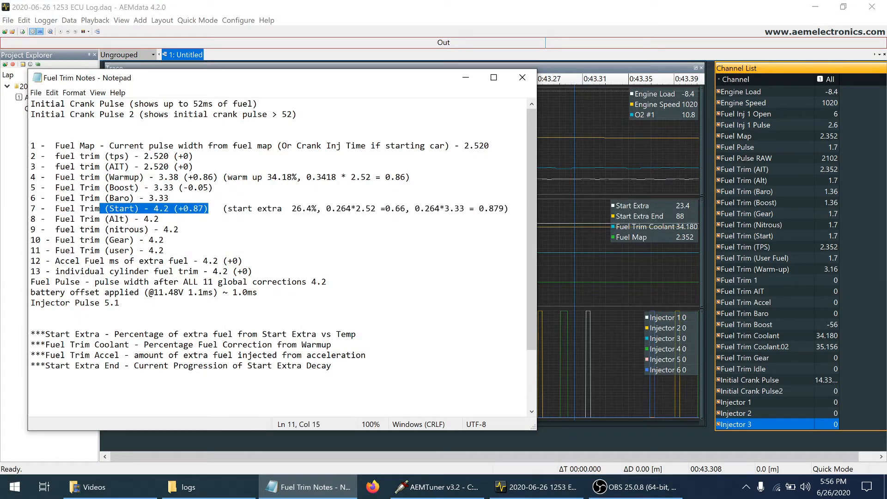
mouse_move(577, 491)
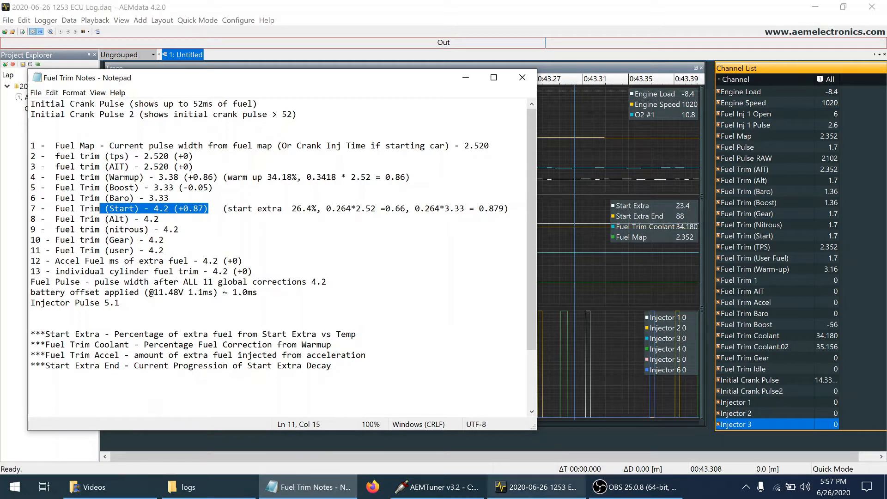
mouse_move(472, 496)
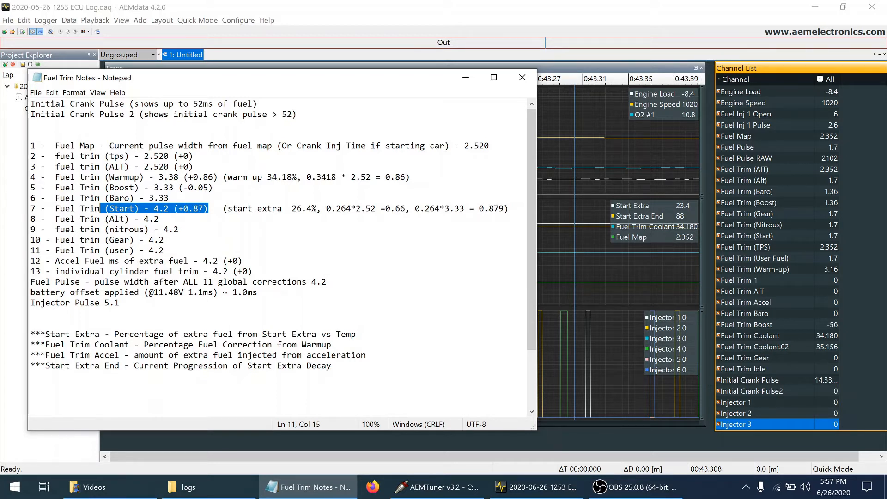
drag(165, 250, 30, 229)
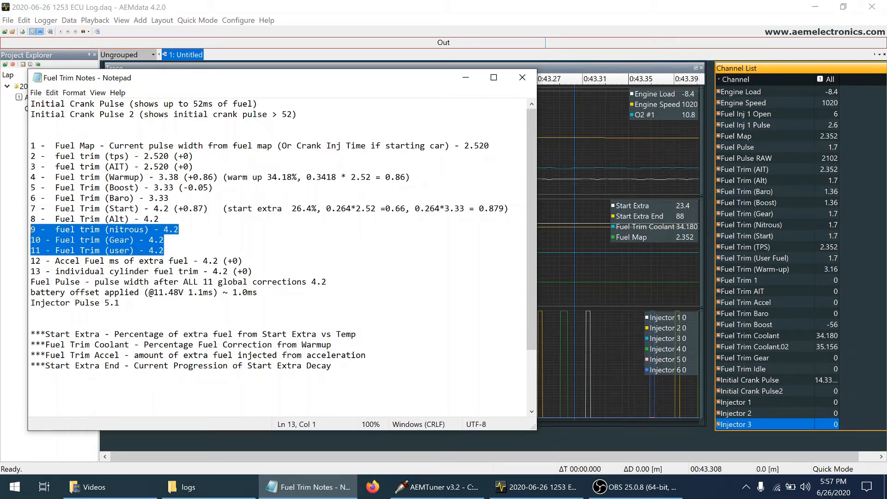
Return to the AEMdata log and read through the channel values from Fuel Trim Coolant to Injector 6.
click(782, 338)
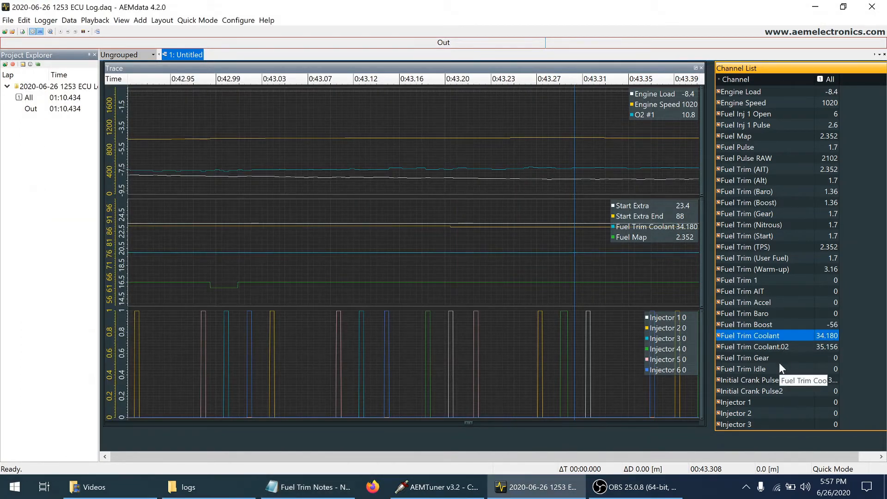
key(Down)
key(Down)
key(Down)
key(Down)
key(Down)
key(Down)
key(Down)
key(Down)
key(Down)
key(Down)
key(Down)
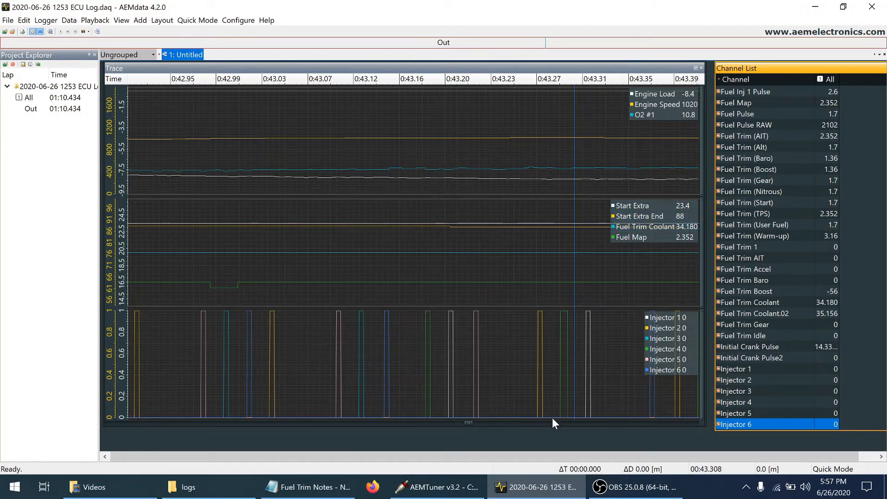
Switch to AEMTuner, show the engine start tables and examine the Start Extra vs Temp curve at -40 °F and 68 °F.
click(455, 490)
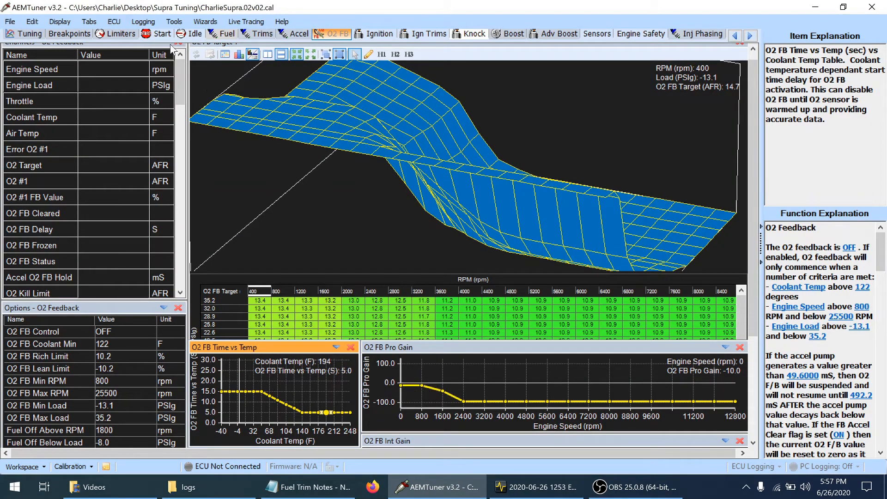
click(155, 34)
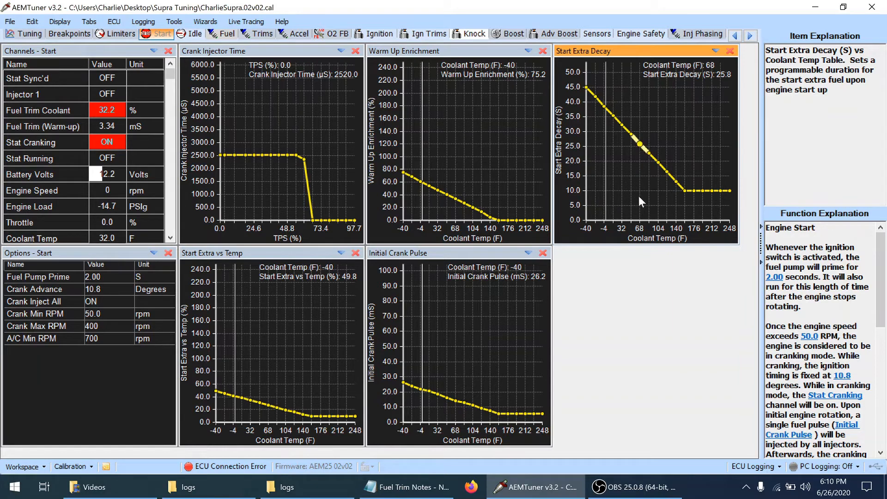
click(268, 404)
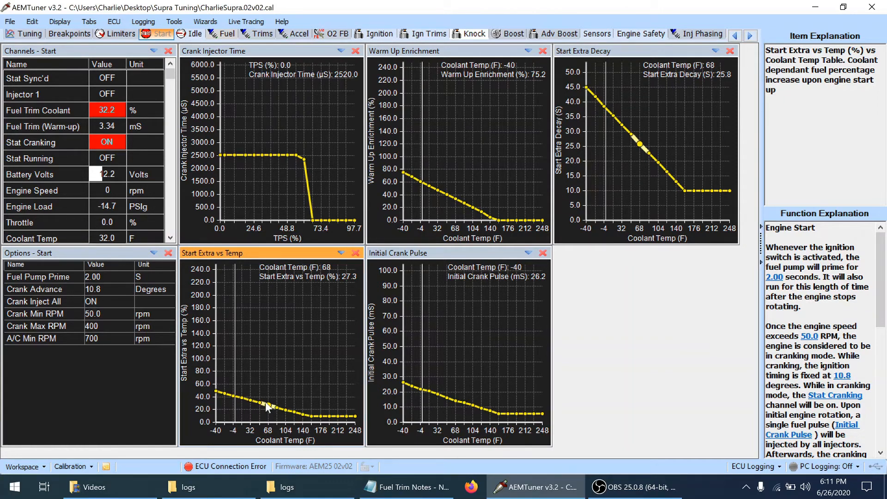
click(216, 393)
click(267, 405)
Lower the Start Extra vs Temp value at -40 °F to about 30%.
click(216, 393)
key(Down)
key(Down)
key(Down)
key(Down)
key(Down)
key(Down)
key(Down)
key(Down)
key(Down)
key(Down)
key(Down)
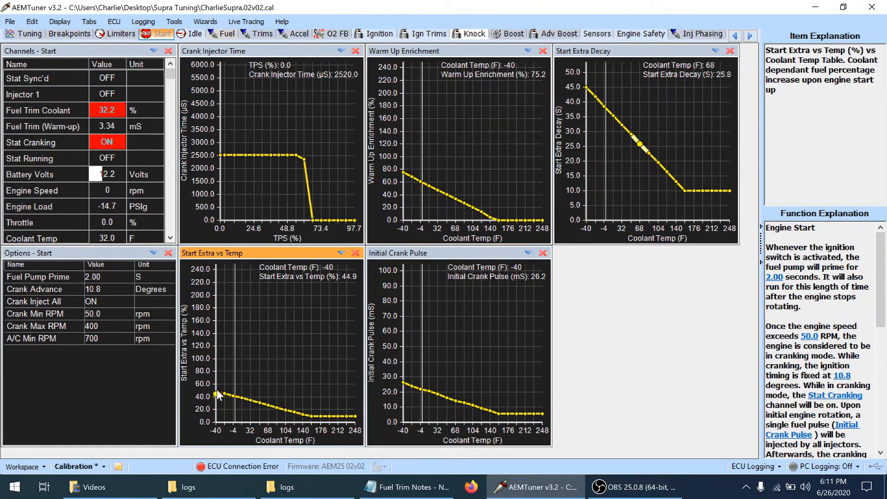
key(Down)
key(Down)
key(Down)
key(Down)
key(Down)
key(Down)
key(Down)
key(Down)
key(Down)
key(Down)
Interpolate the Start Extra vs Temp curve from -40 °F to 158 °F and check the value at 68 °F.
key(shift+Right)
key(shift+Right)
key(shift+Right)
key(shift+Right)
key(shift+Right)
key(shift+Right)
key(shift+Right)
key(shift+Right)
key(shift+Right)
key(shift+Right)
key(shift+Right)
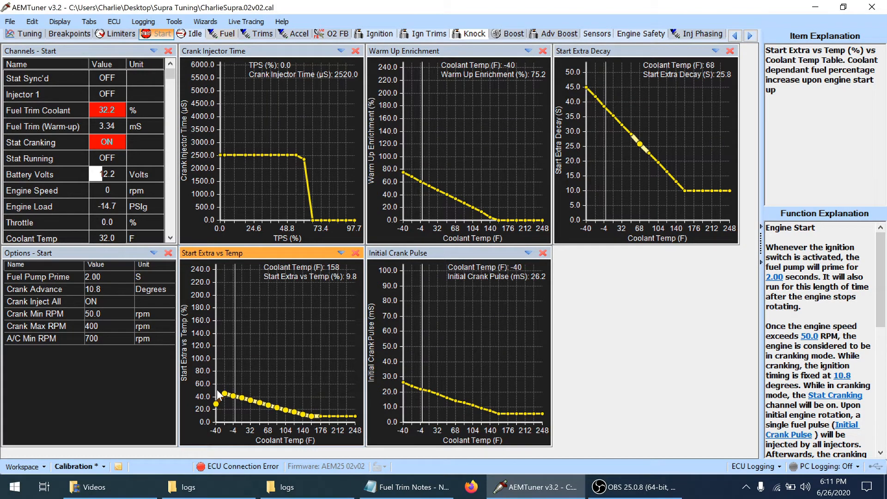
key(i)
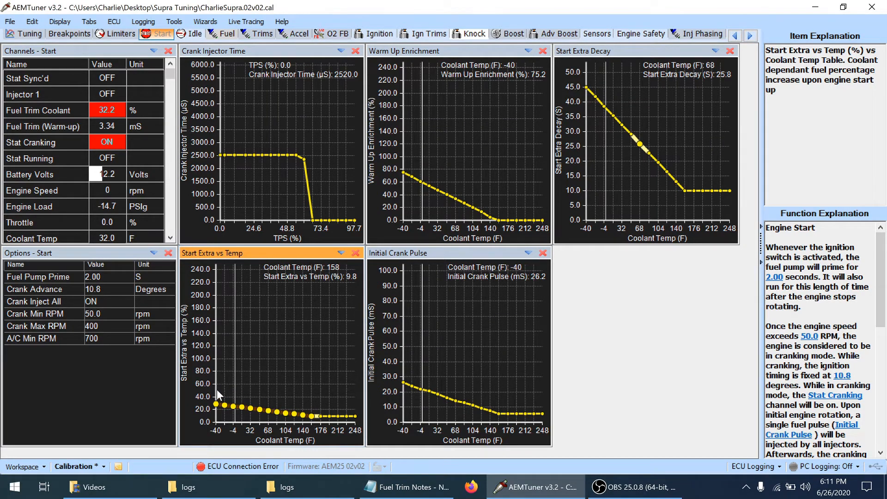
click(269, 410)
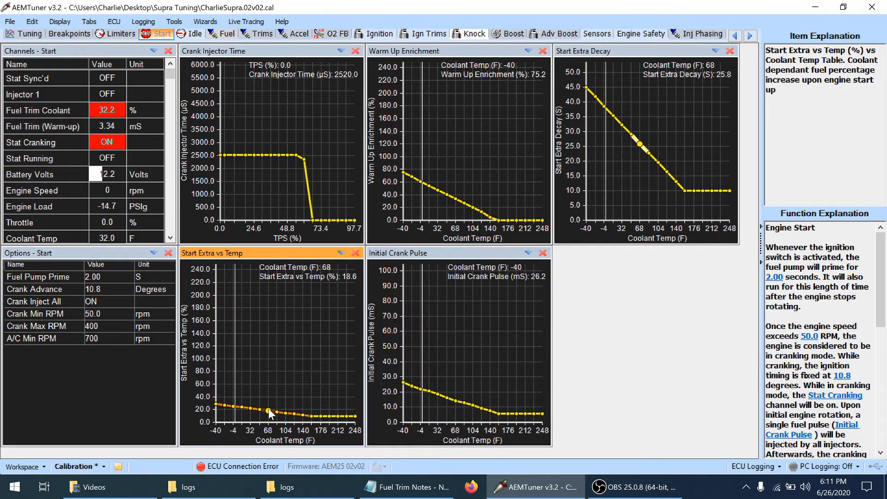
Lower the Start Extra vs Temp value at -40 °F to about 25% and re-interpolate the curve up to 158 °F.
click(218, 403)
drag(218, 403, 217, 404)
key(shift+Right)
key(shift+Right)
key(shift+Right)
key(shift+Right)
key(shift+Right)
key(shift+Right)
key(shift+Right)
key(shift+Right)
key(shift+Right)
key(shift+Right)
key(shift+Right)
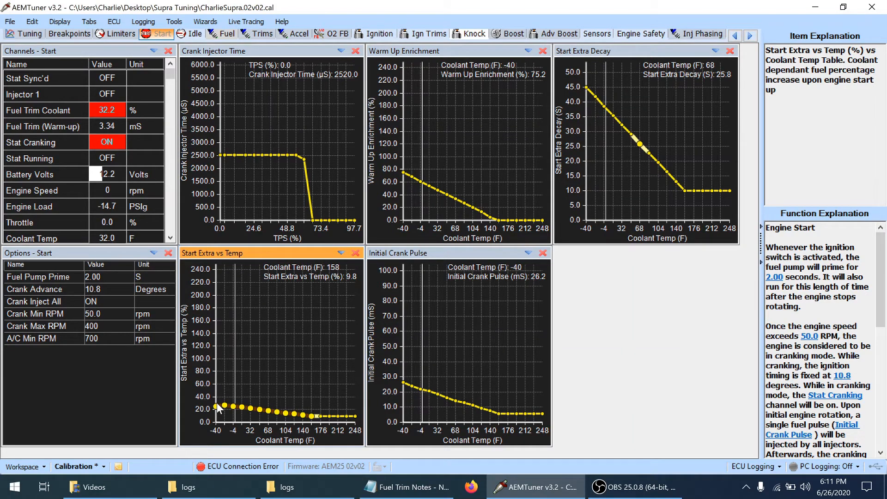
key(shift+Left)
key(shift+Left)
key(shift+Left)
key(shift+Left)
key(shift+Left)
key(shift+Left)
key(shift+Left)
key(shift+Left)
key(shift+Left)
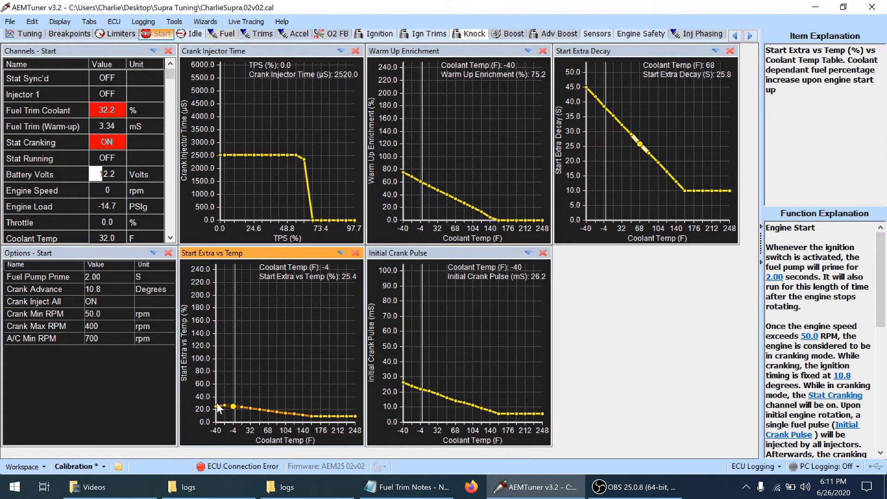
key(shift+Left)
key(shift+Right)
key(shift+Right)
key(shift+Right)
key(shift+Right)
key(shift+Right)
key(shift+Right)
key(shift+Right)
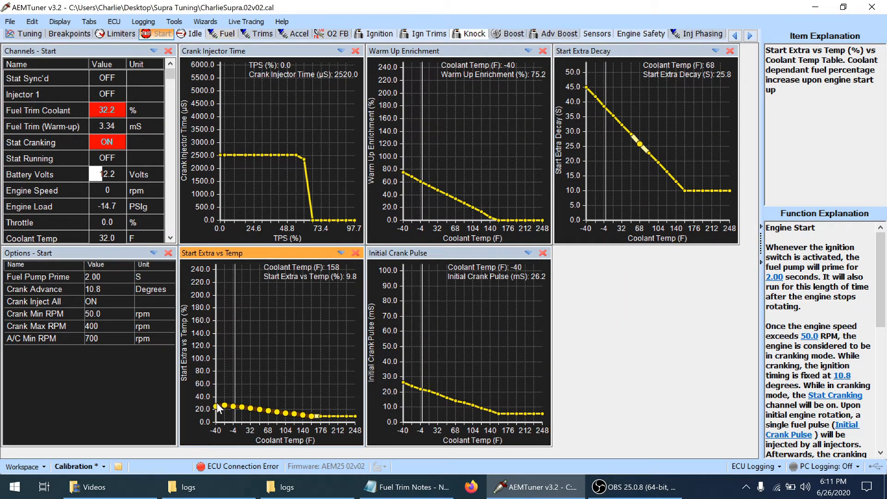
key(ctrl+l)
click(273, 410)
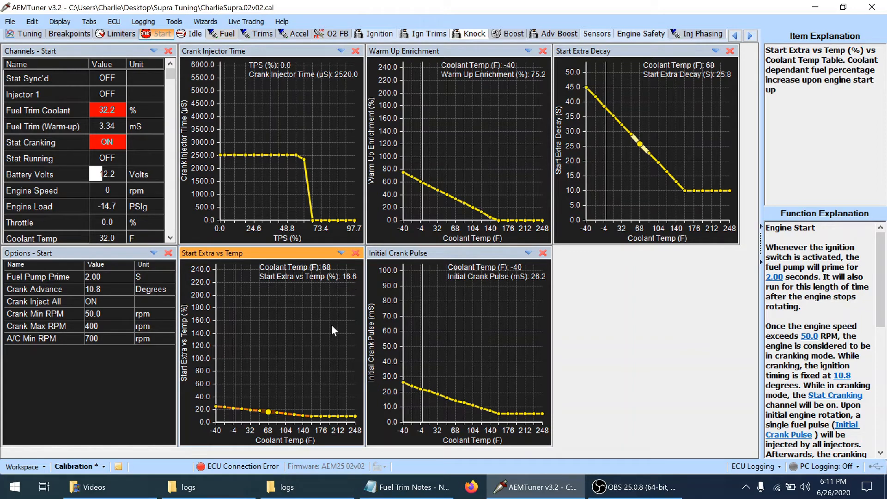
Save the calibration and reset the internal log on the EMS, acknowledging the required power cycle.
key(ctrl+s)
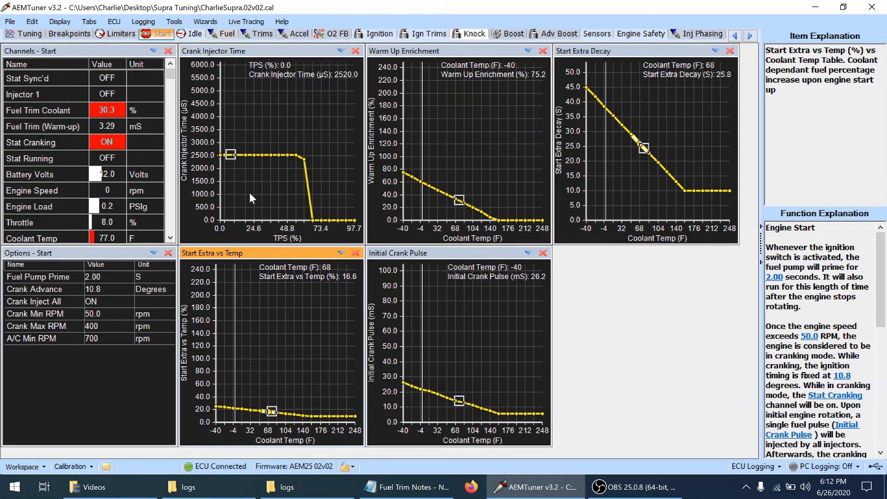
click(114, 22)
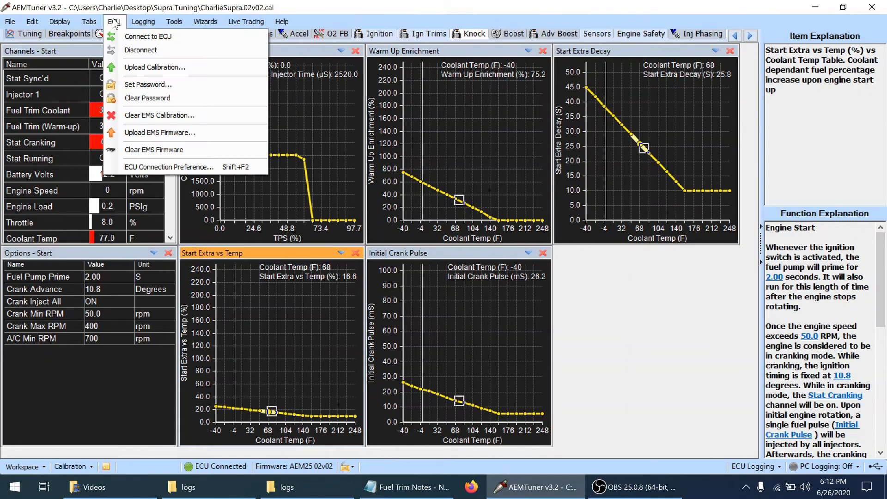
click(114, 23)
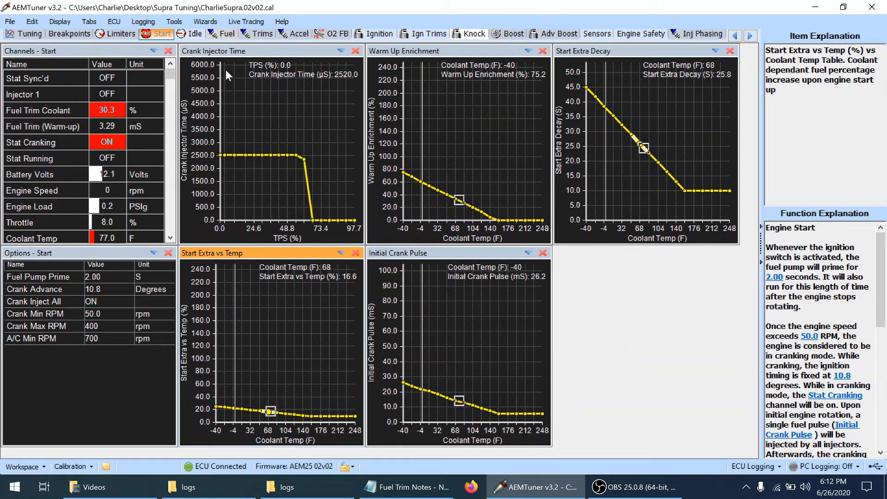
click(146, 23)
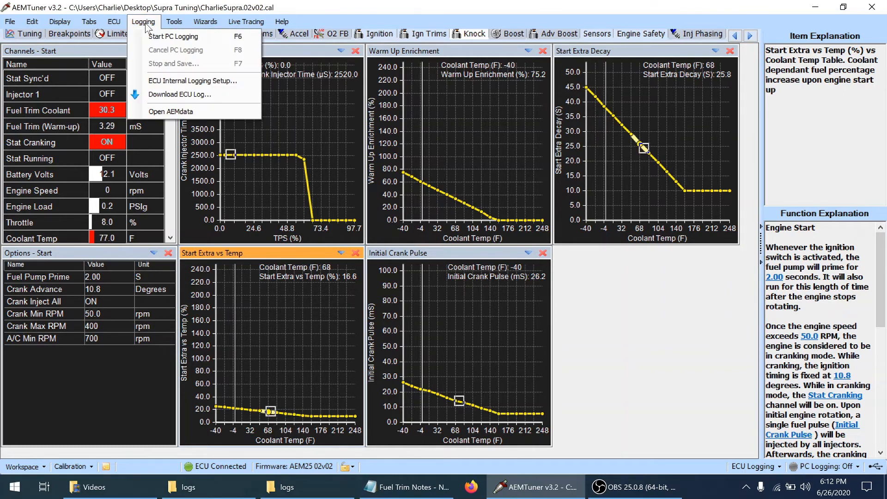
click(179, 92)
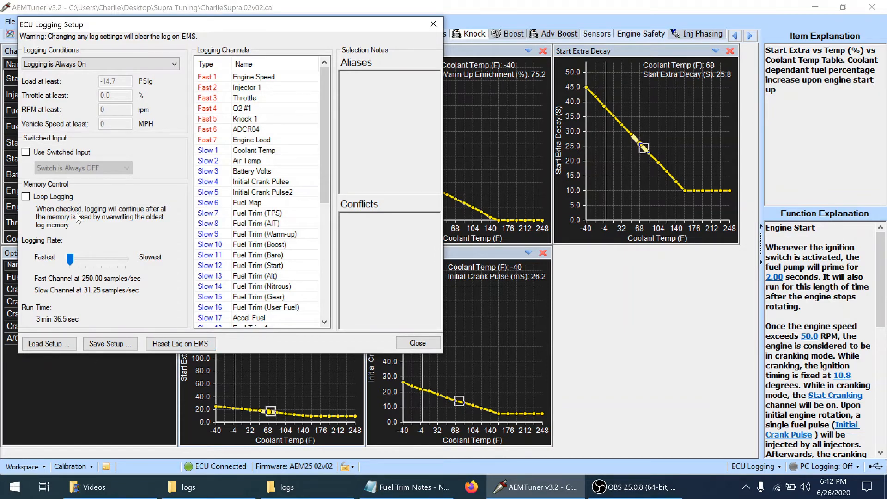
click(180, 344)
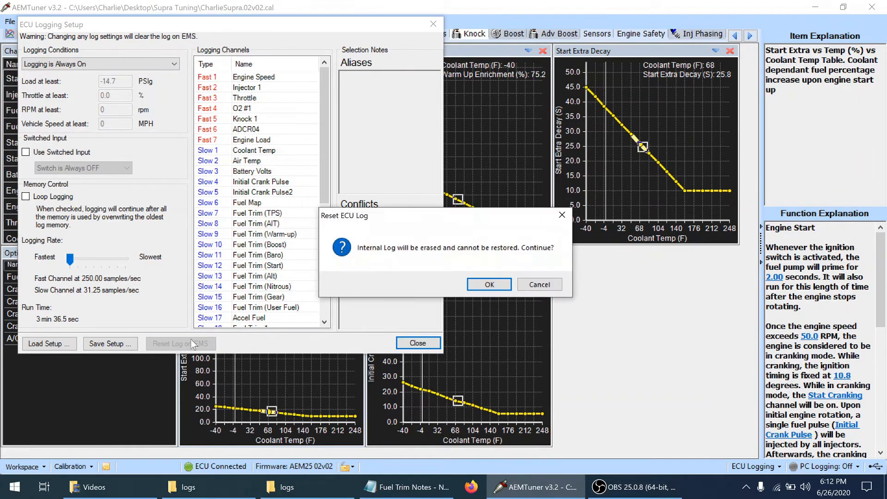
click(494, 288)
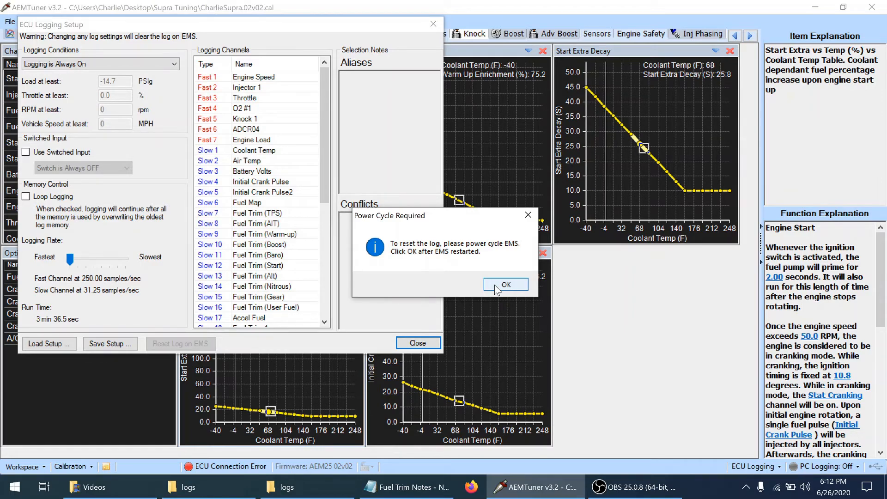
click(506, 285)
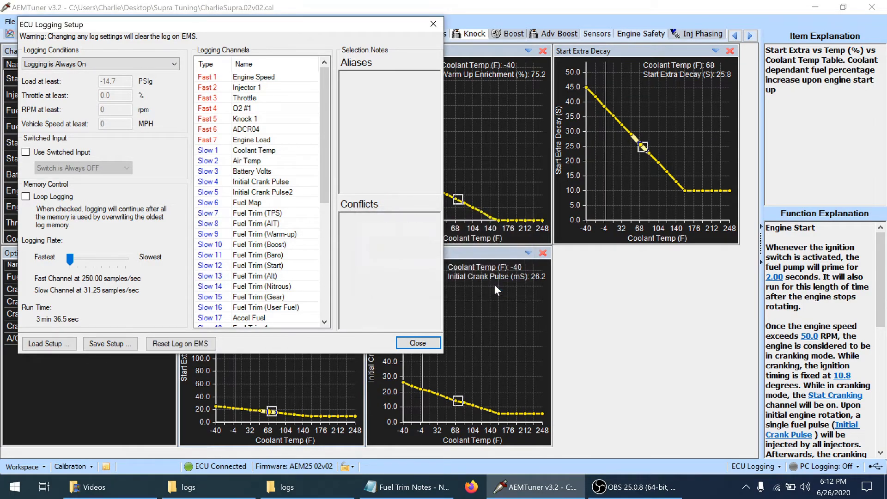
click(427, 342)
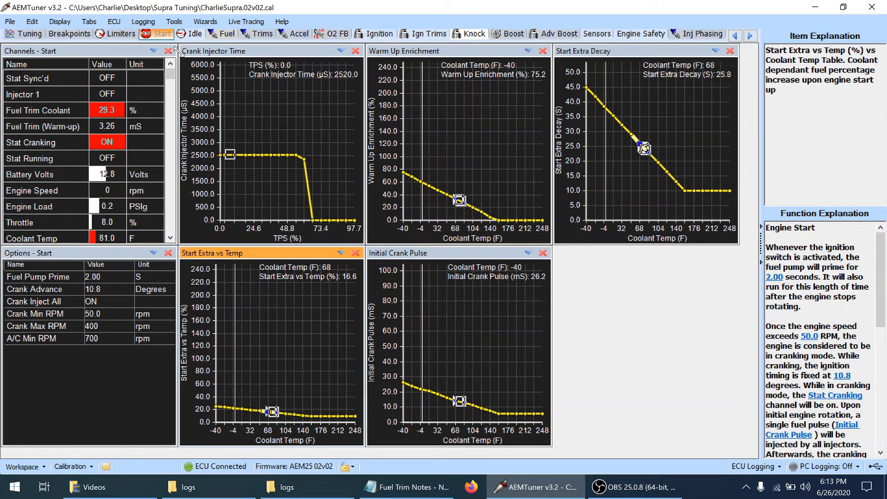
click(144, 23)
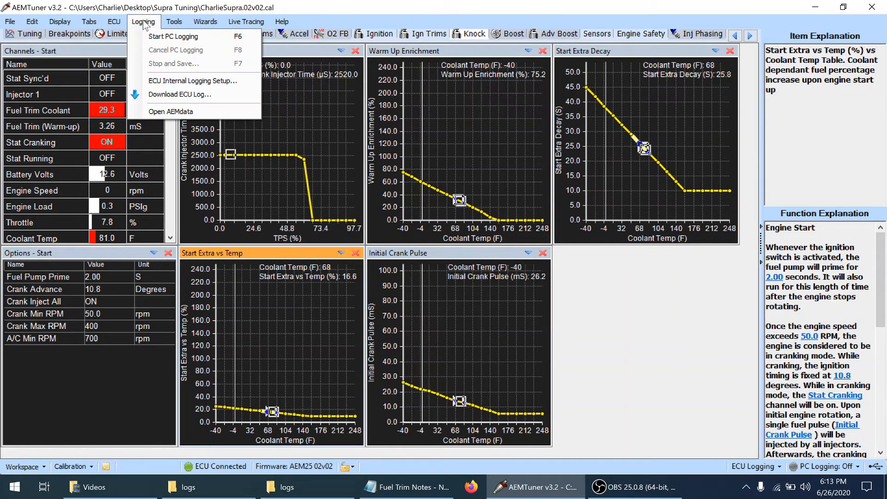
click(174, 95)
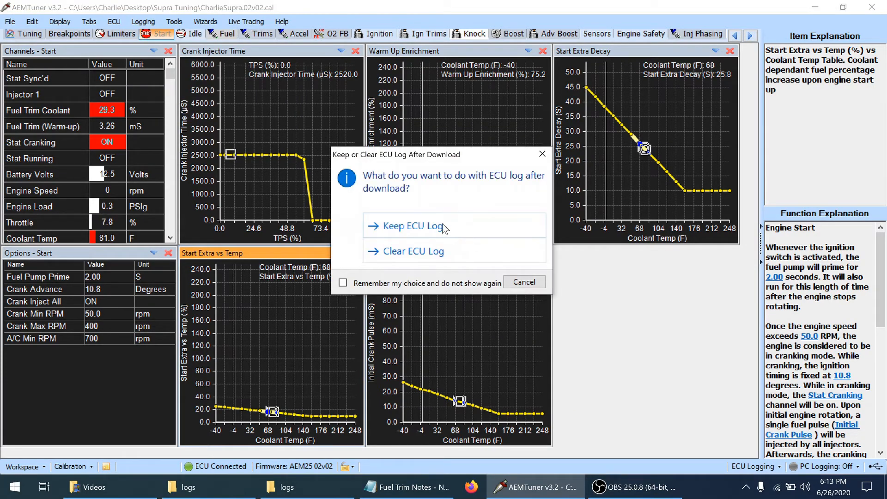
click(413, 226)
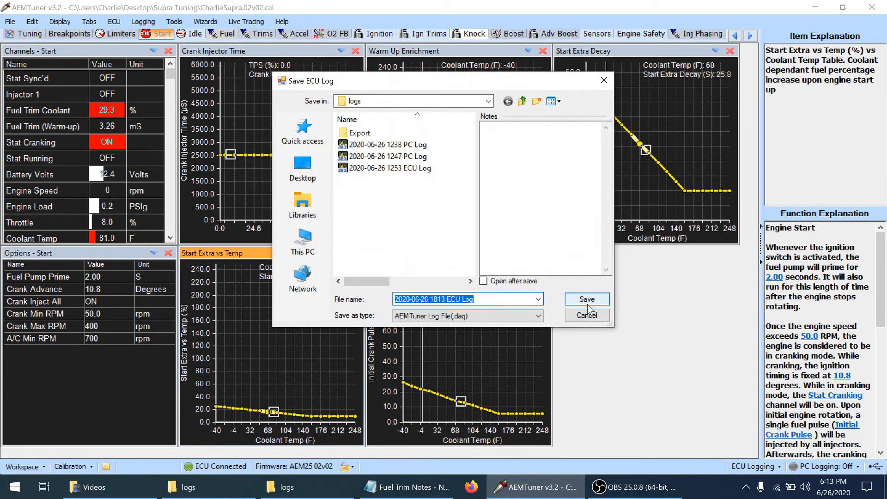
click(588, 305)
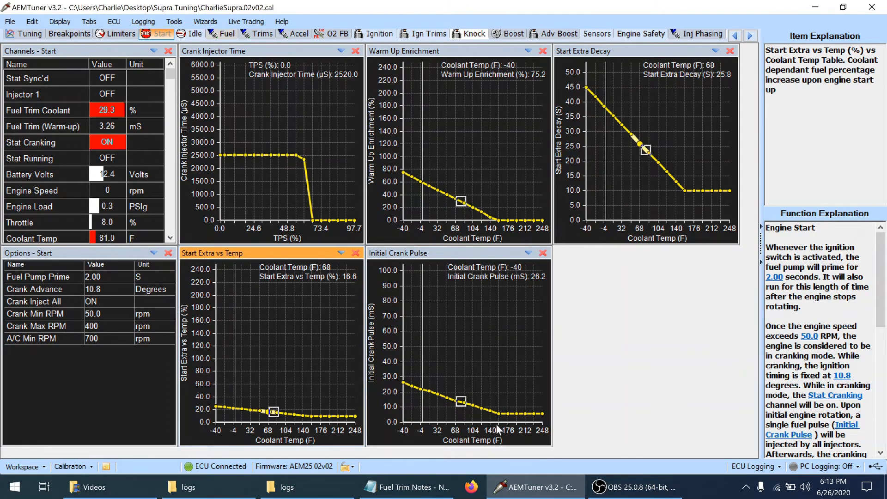
mouse_move(311, 476)
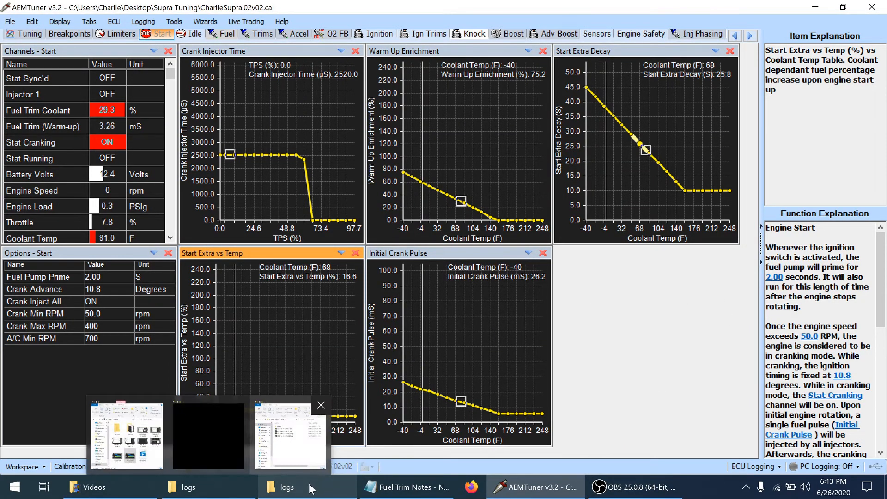
right_click(311, 489)
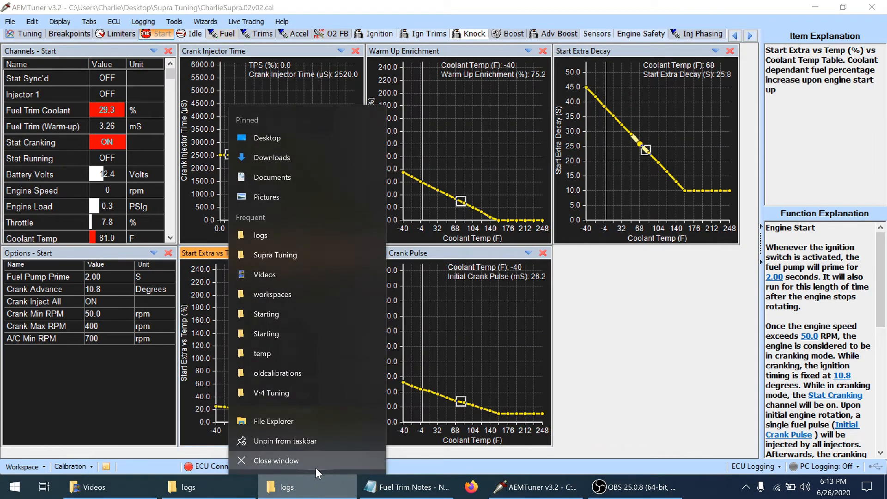
click(316, 468)
click(188, 487)
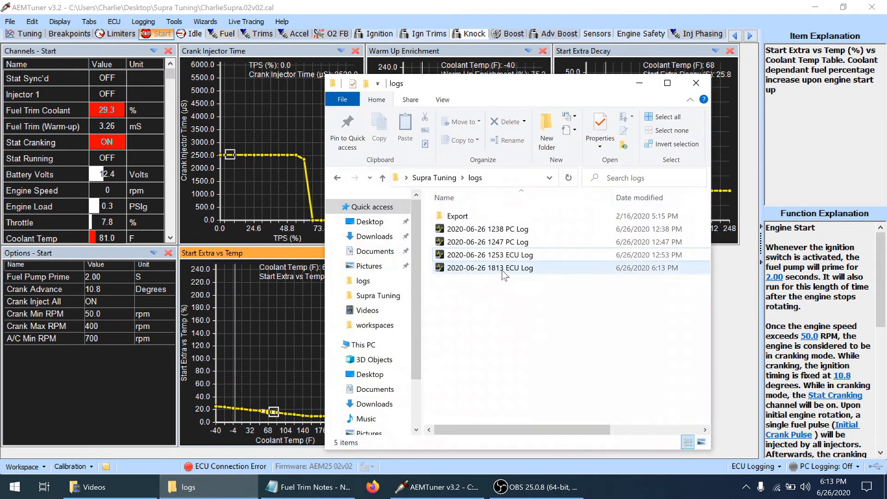
click(507, 270)
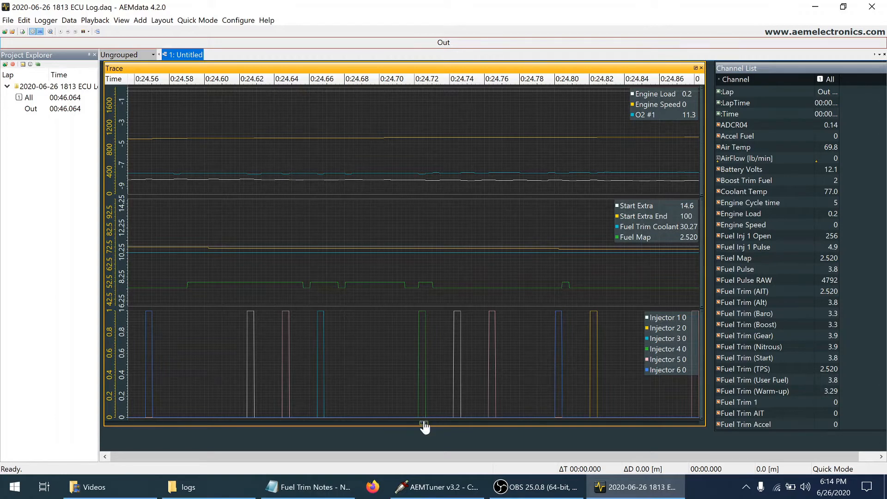
Go to the start of cranking near 0:13.00 in the trace and examine the initial injector pulses and rising engine speed.
drag(424, 424, 275, 429)
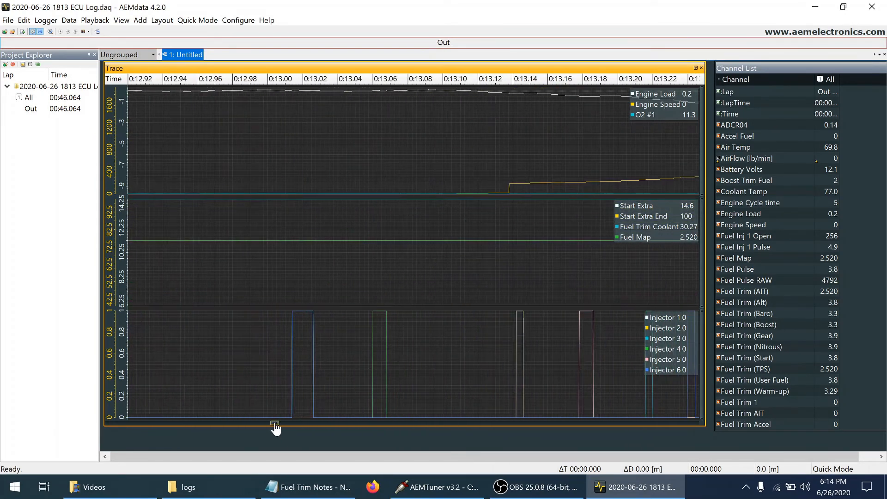
click(306, 388)
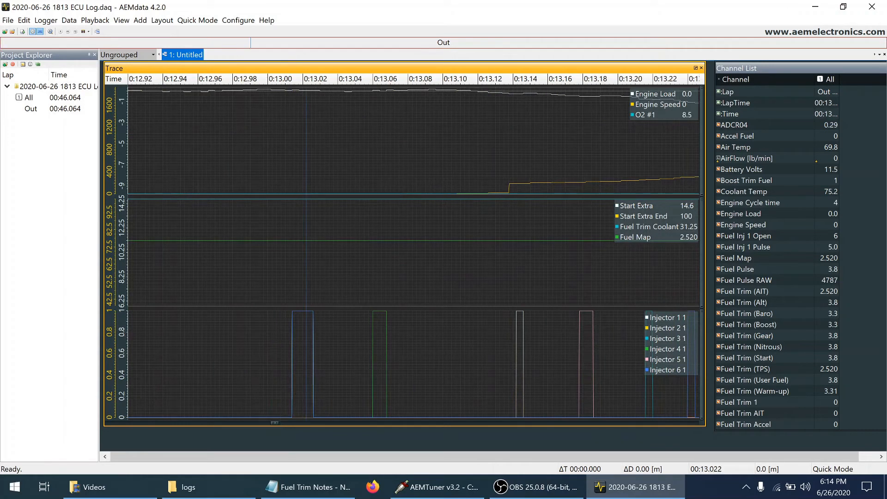
click(472, 186)
click(331, 94)
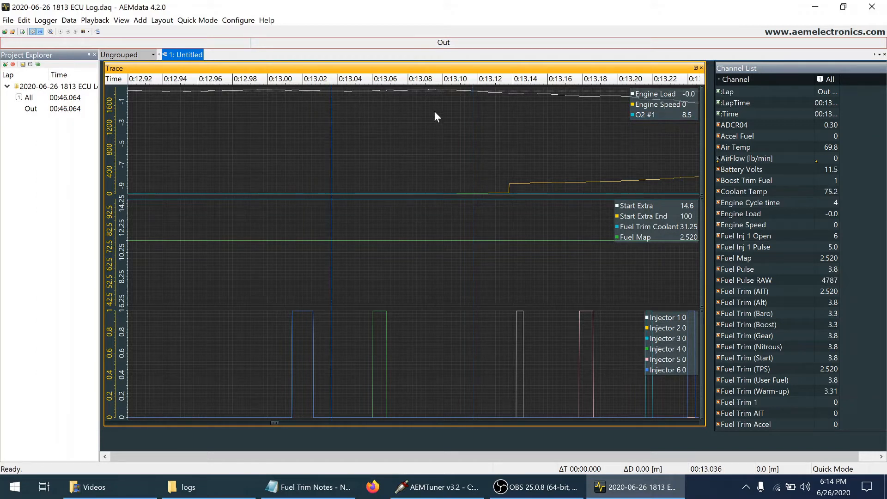
click(463, 109)
drag(462, 109, 492, 109)
key(Right)
key(Right)
key(Right)
key(Right)
key(Right)
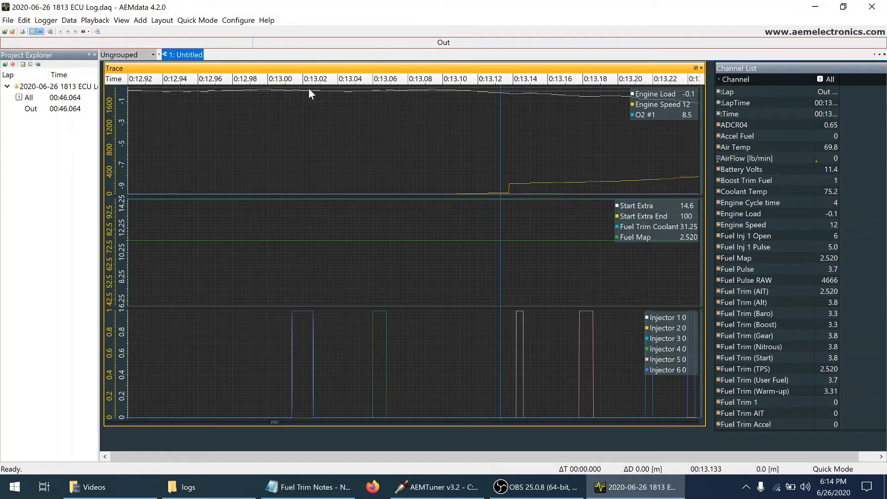
Examine the trace from about 0:13.13 to 0:16.38, following engine speed, the fuel trims and the injector pulses through the start.
click(470, 422)
click(470, 421)
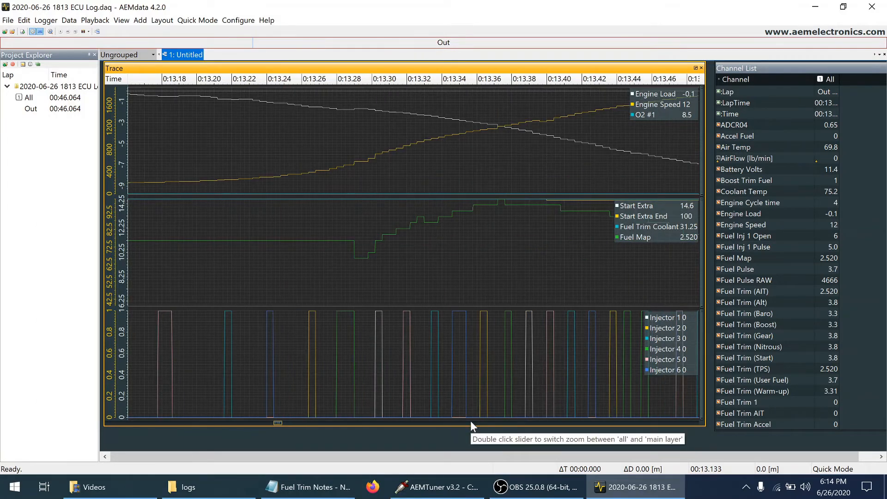
click(470, 420)
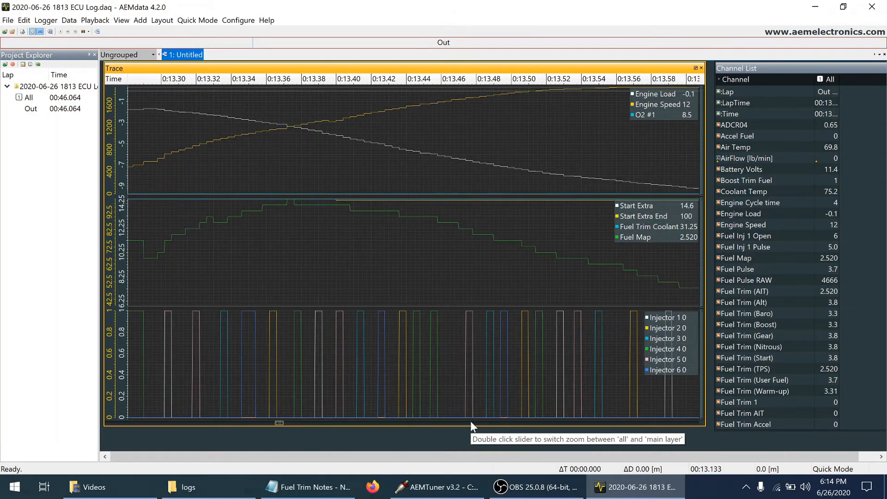
click(470, 420)
click(470, 421)
click(470, 422)
click(471, 421)
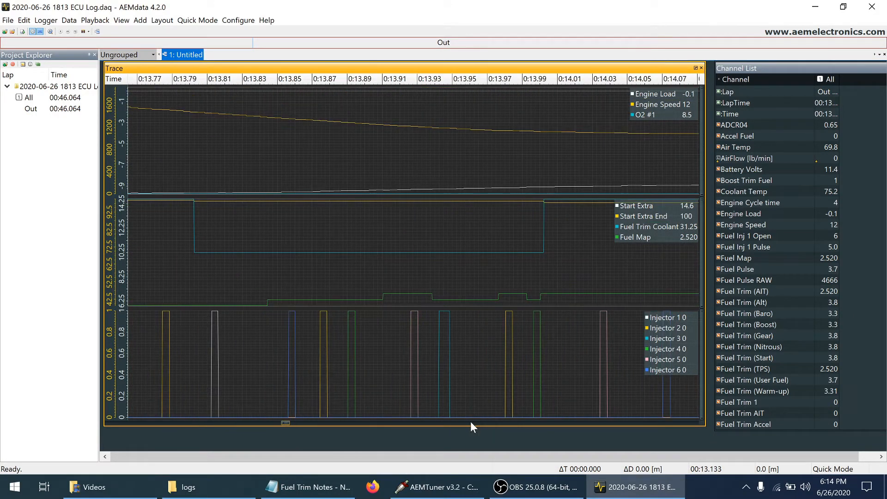
click(470, 421)
click(471, 422)
click(470, 424)
click(470, 423)
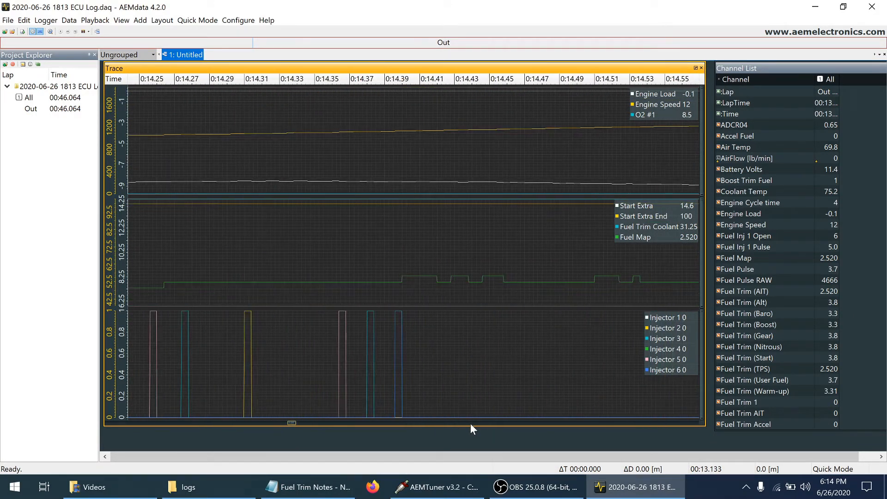
click(470, 423)
click(471, 423)
click(470, 423)
click(470, 424)
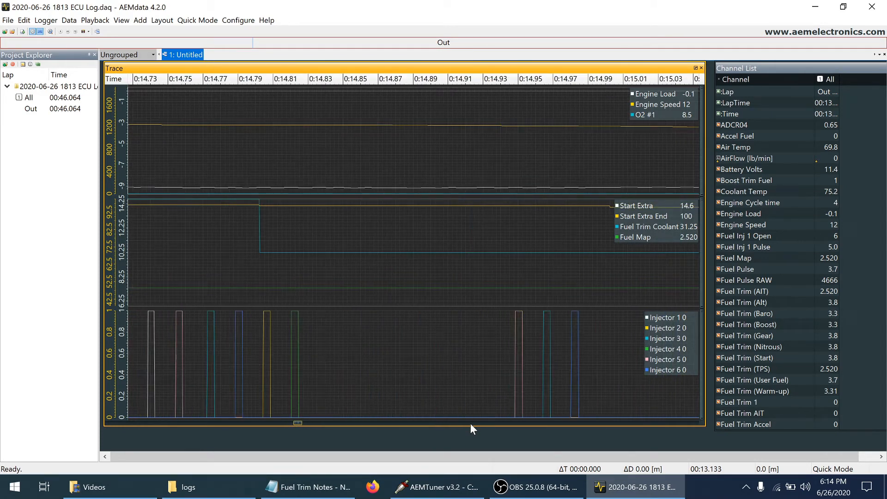
click(471, 423)
click(470, 423)
click(470, 424)
click(471, 423)
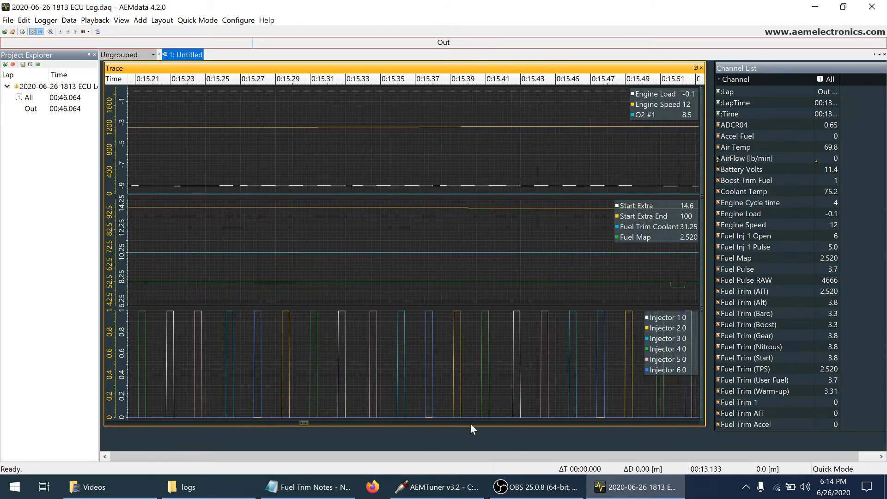
click(471, 423)
click(470, 423)
click(471, 423)
click(471, 423)
click(470, 423)
click(470, 423)
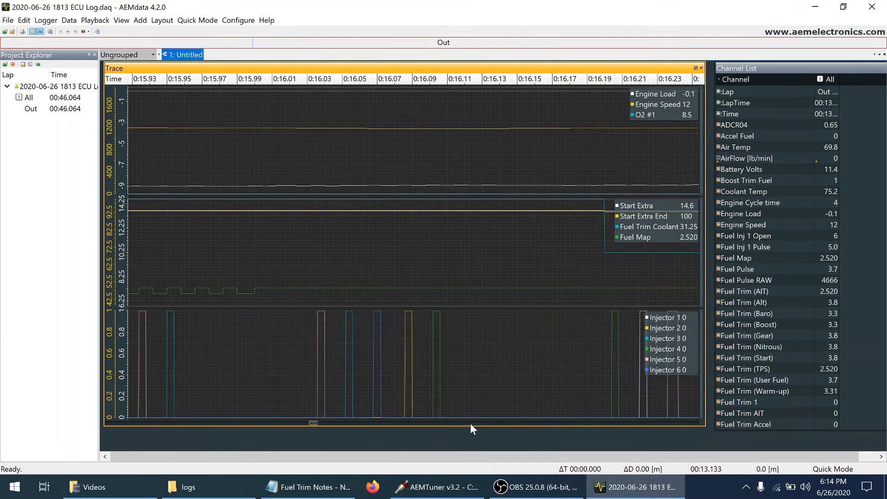
click(470, 424)
click(470, 423)
click(501, 119)
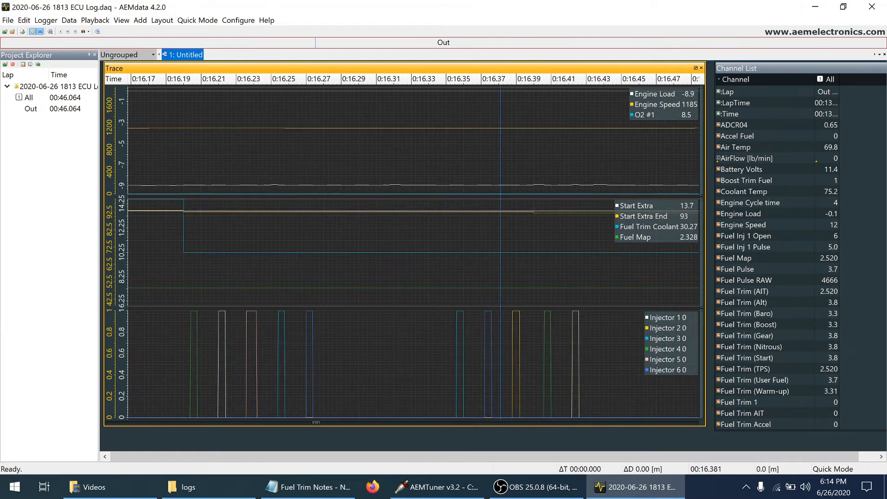
Move along the trace to about 0:20.84 and read the channels at the first jump in O2 #1.
click(597, 423)
click(597, 422)
click(596, 423)
click(597, 423)
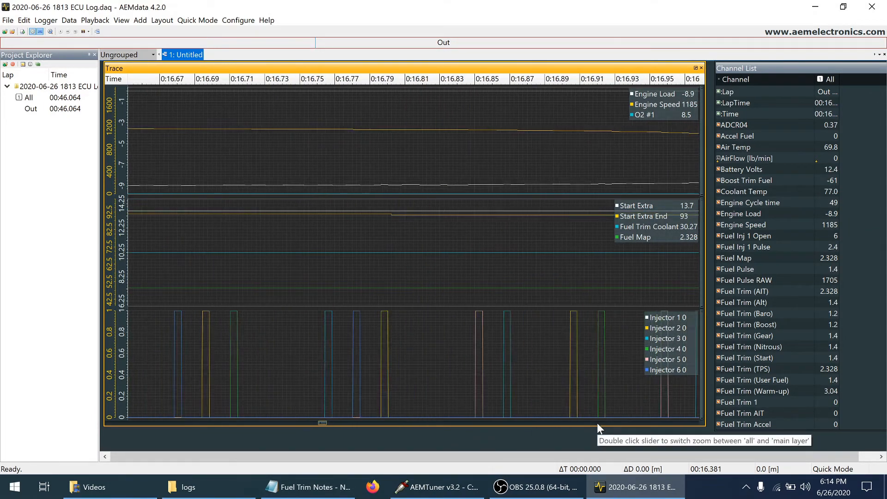
click(597, 423)
click(597, 423)
click(597, 422)
click(597, 423)
click(597, 422)
click(597, 423)
click(597, 422)
click(597, 423)
click(597, 423)
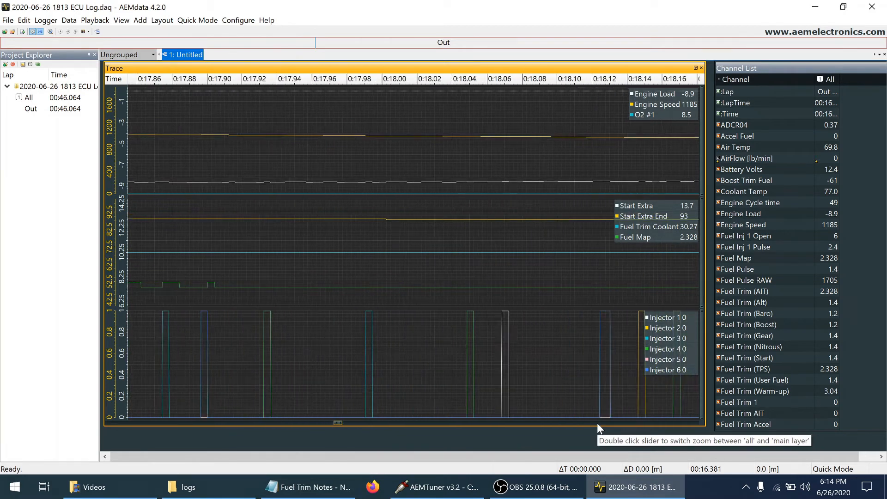
click(597, 422)
click(597, 423)
click(597, 423)
click(597, 423)
click(597, 423)
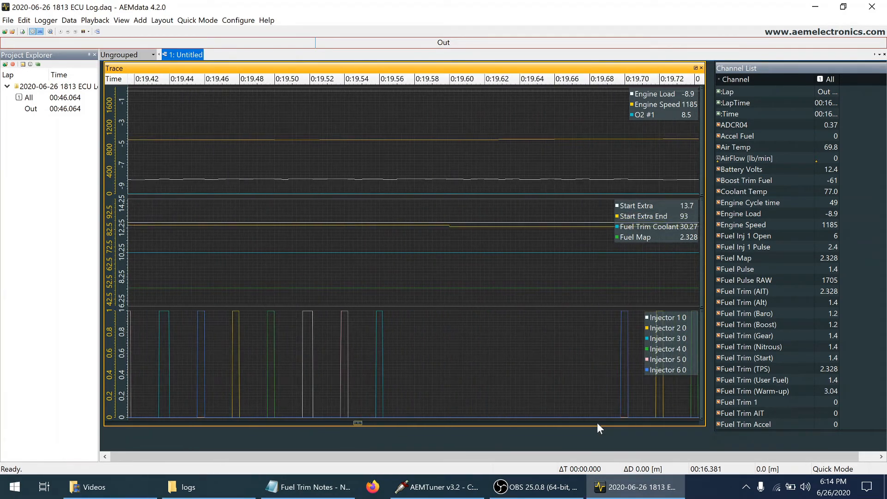
click(597, 423)
click(597, 423)
click(597, 422)
click(597, 422)
click(597, 423)
click(597, 423)
click(597, 422)
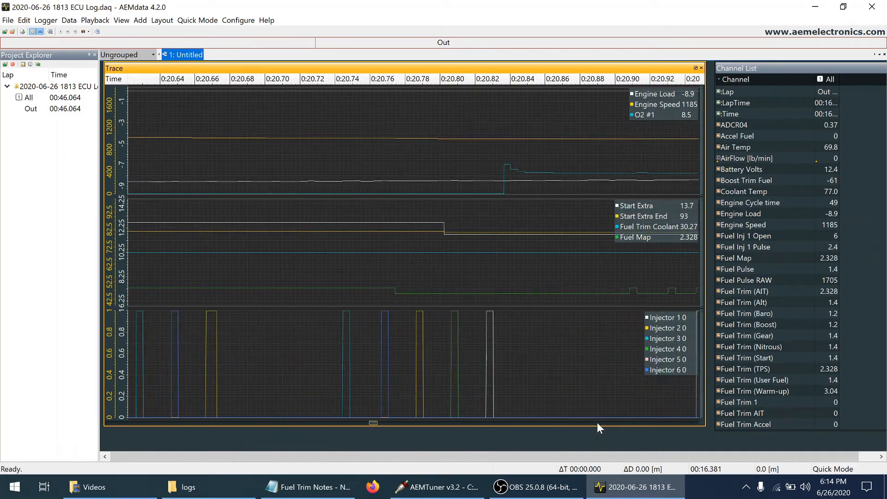
click(597, 422)
click(296, 152)
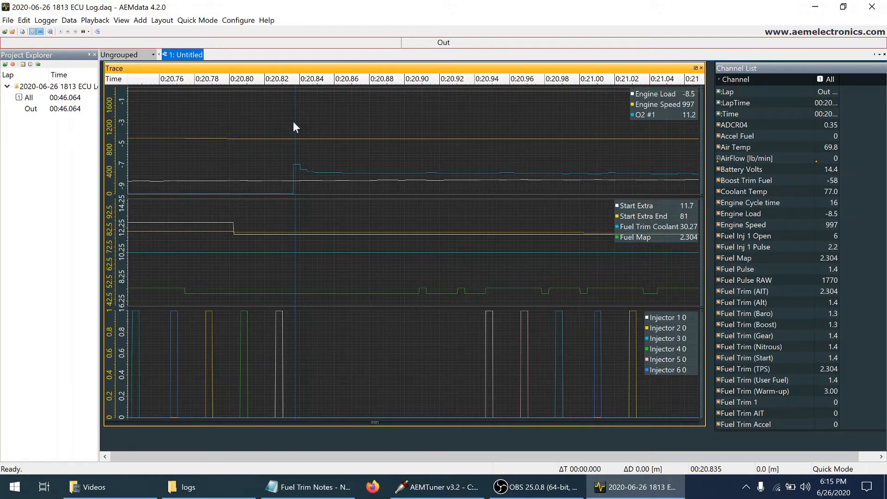
Switch to AEMTuner, inspect the 68 F point of the O2 FB Time vs Temp table, and return to the AEMdata log.
click(437, 487)
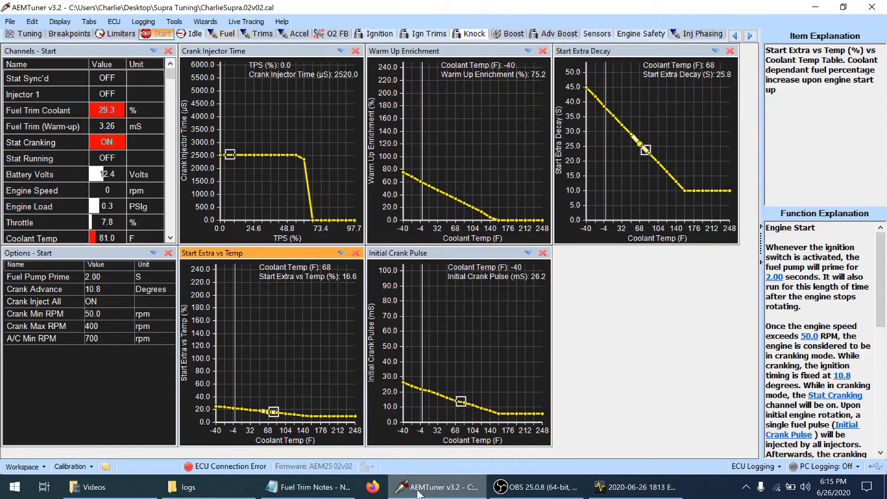
click(342, 37)
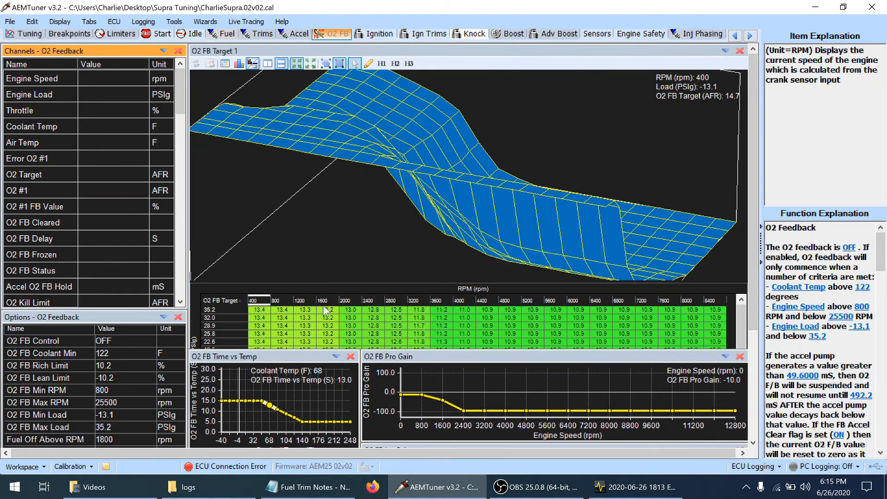
click(271, 405)
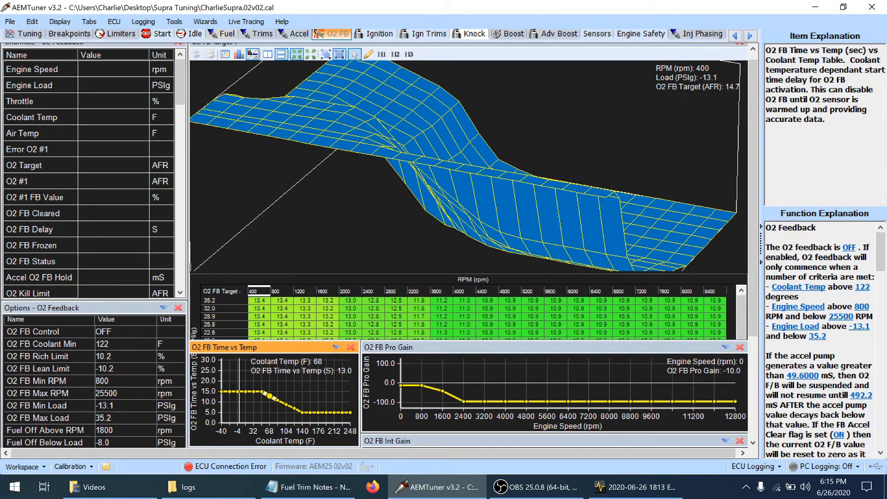
click(817, 6)
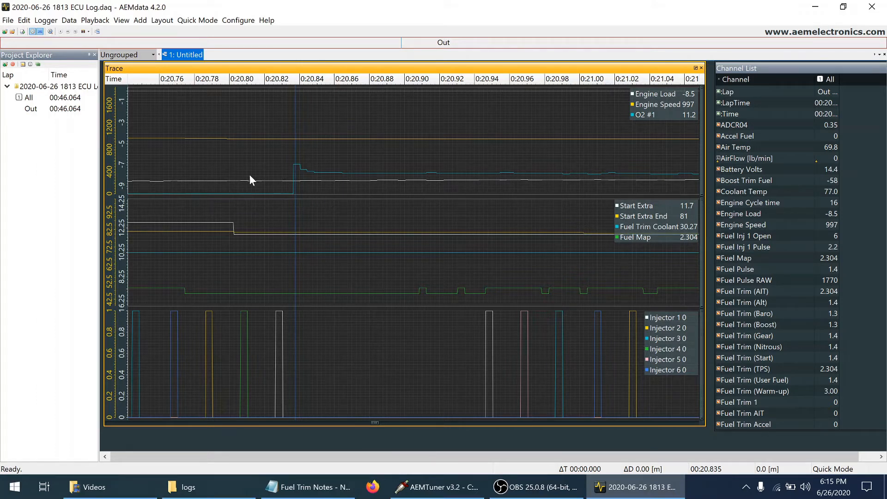
Read O2 #1 at several points between about 0:20.75 and 0:21.15, before and after the sensor begins reporting.
click(149, 167)
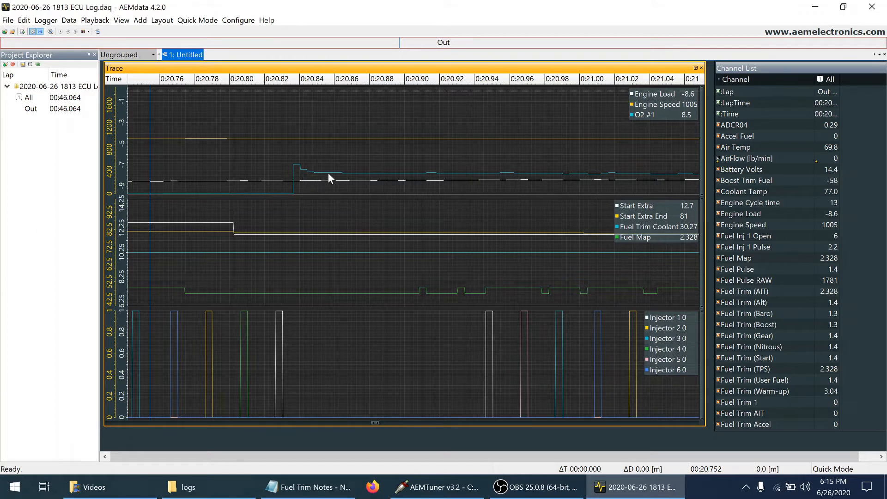
click(369, 173)
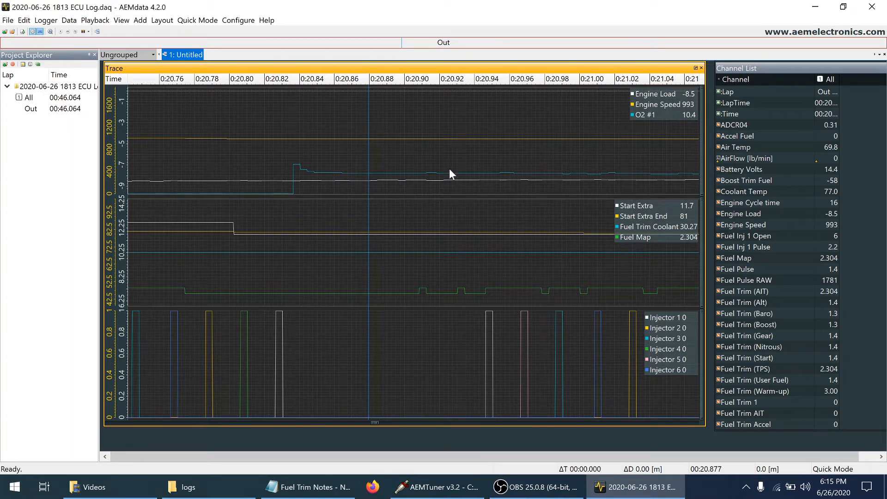
click(576, 174)
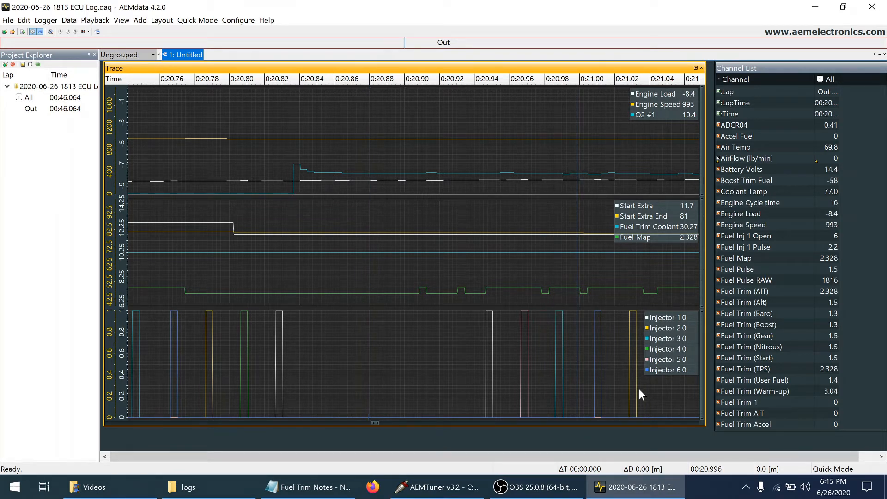
click(629, 423)
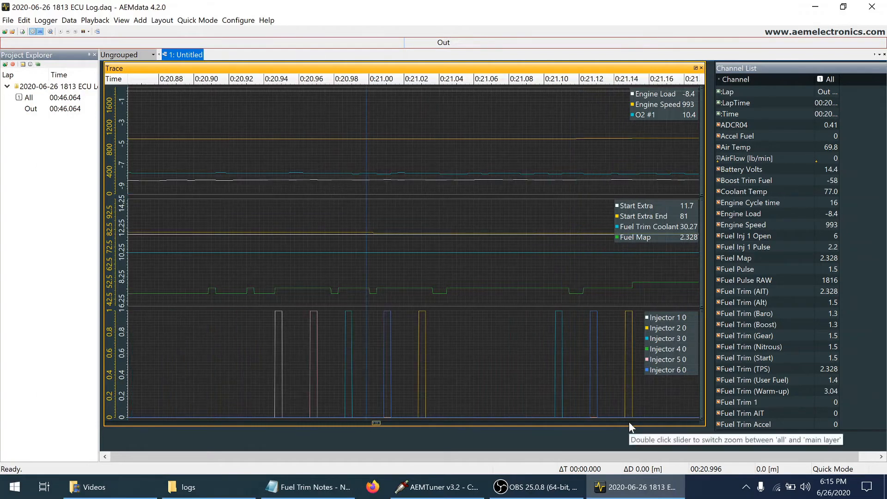
click(604, 174)
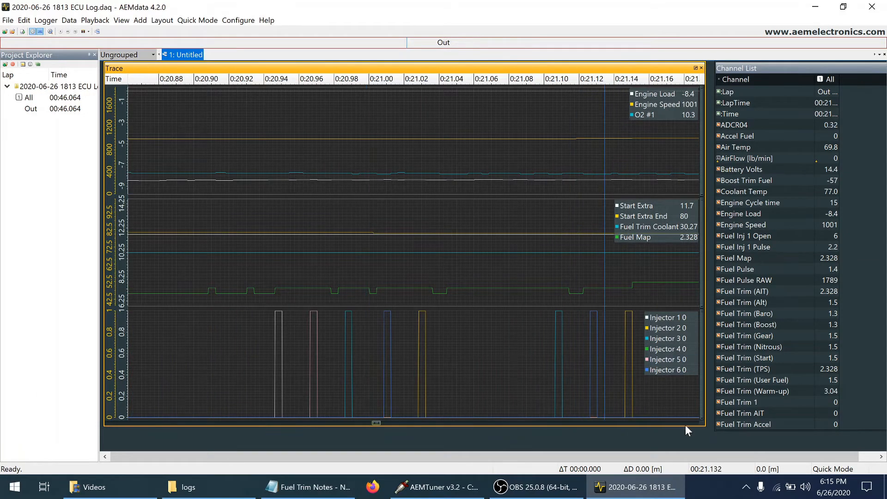
click(643, 186)
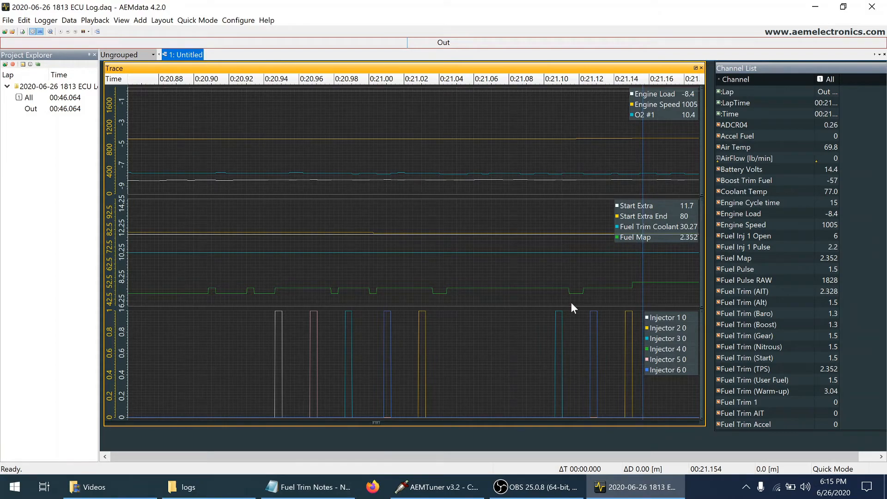
click(613, 493)
click(614, 492)
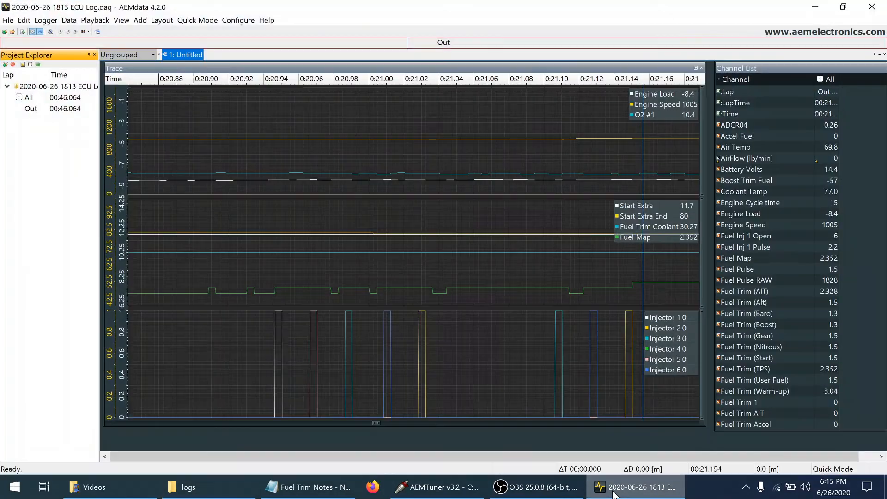
Switch to AEMTuner's Start settings and compare the Warm Up Enrichment table at 68 F with the Start Extra vs Temp table.
click(440, 488)
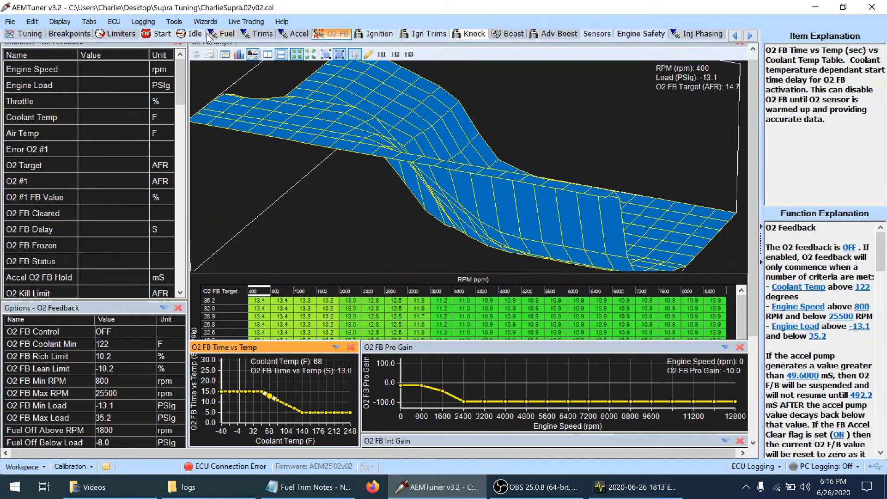
click(162, 34)
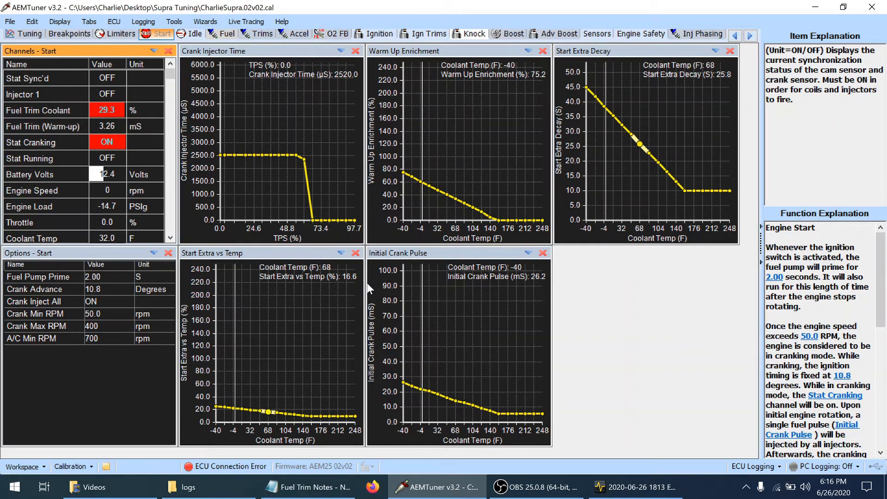
click(455, 205)
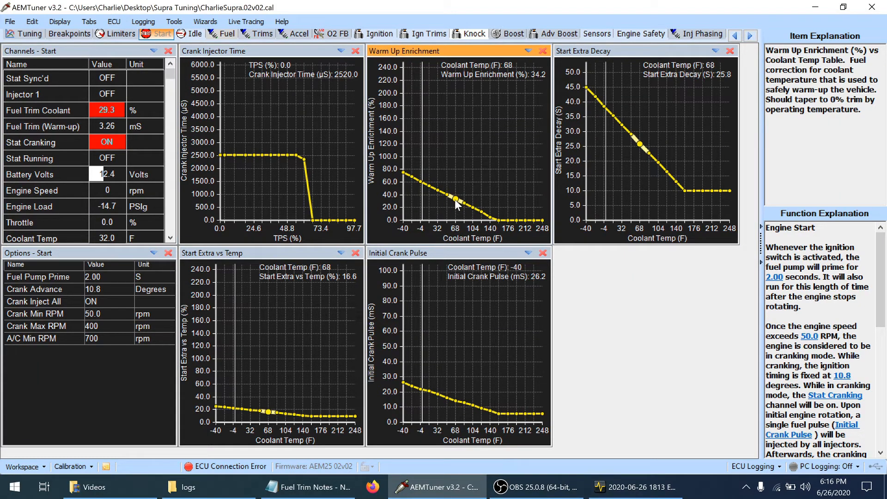
click(312, 338)
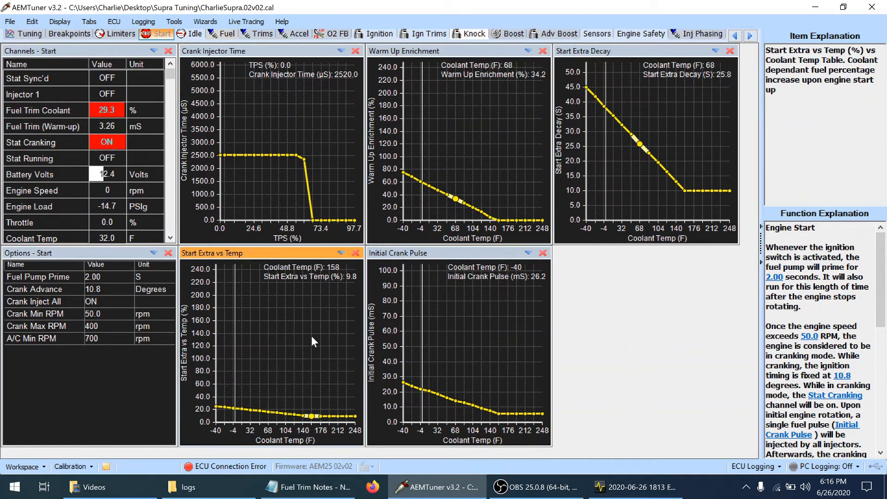
click(464, 193)
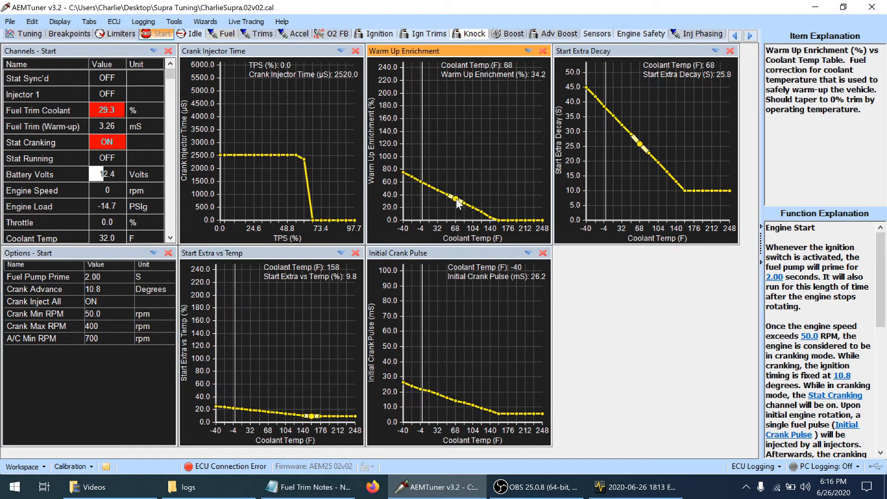
Lower the -40 F point of the Warm Up Enrichment table to about 46%.
click(404, 174)
key(Down)
key(Down)
key(Down)
key(Down)
key(Down)
key(Down)
key(Down)
key(Down)
key(Down)
key(Down)
key(Down)
key(Down)
key(Down)
key(Down)
key(Down)
key(Down)
key(Down)
key(Down)
key(Down)
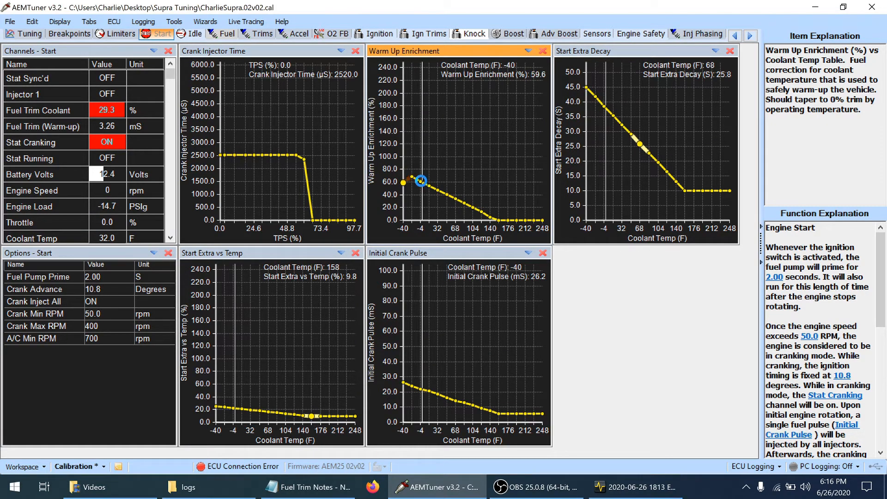
key(Down)
key(Down)
key(Down)
key(Down)
key(Down)
key(Down)
key(Down)
key(Down)
key(Down)
key(Down)
Interpolate the Warm Up Enrichment table from -40 F to 158 F and check its value at 68 F.
key(shift+Right)
key(shift+Right)
key(shift+Right)
key(shift+Right)
key(shift+Right)
key(shift+Right)
key(shift+Right)
key(shift+Right)
key(shift+Right)
key(shift+Right)
key(shift+Right)
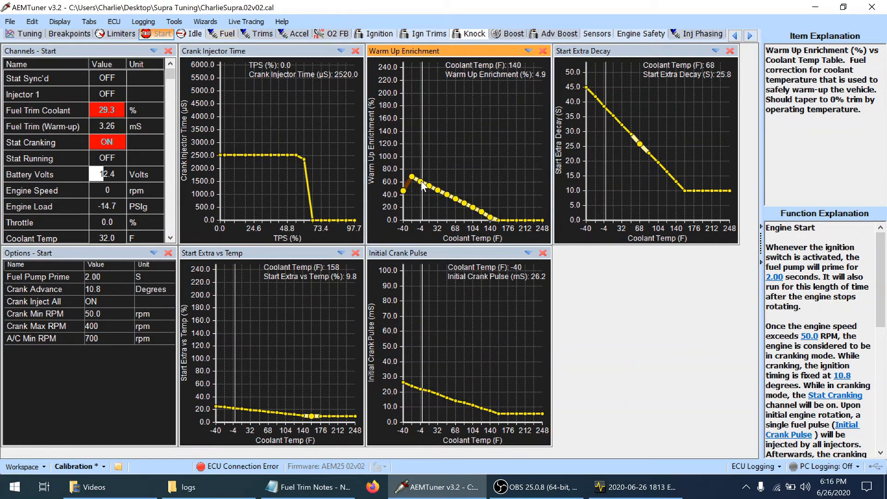
key(ctrl+i)
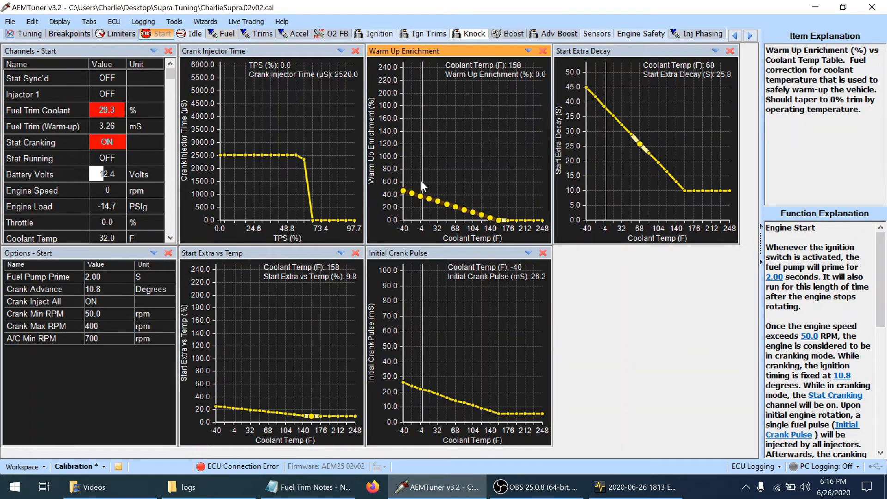
click(456, 207)
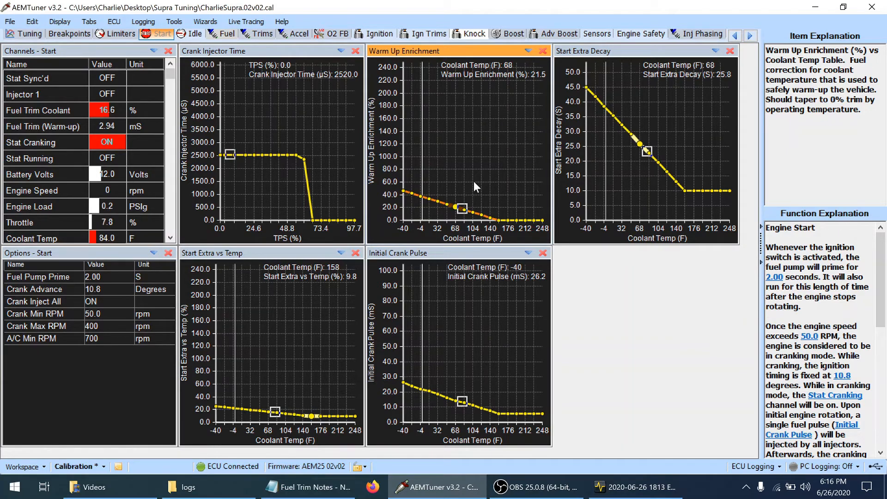
Save the calibration and select the 14 F point in the Start Extra vs Temp table.
key(ctrl+s)
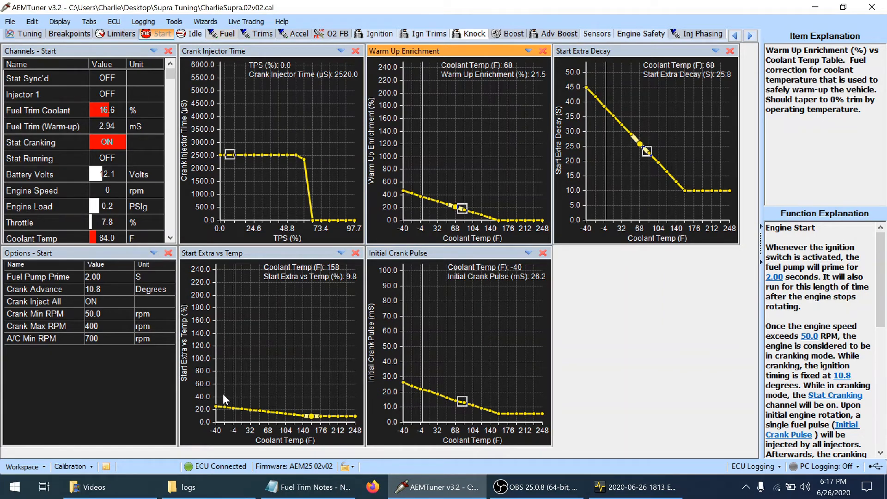
click(241, 407)
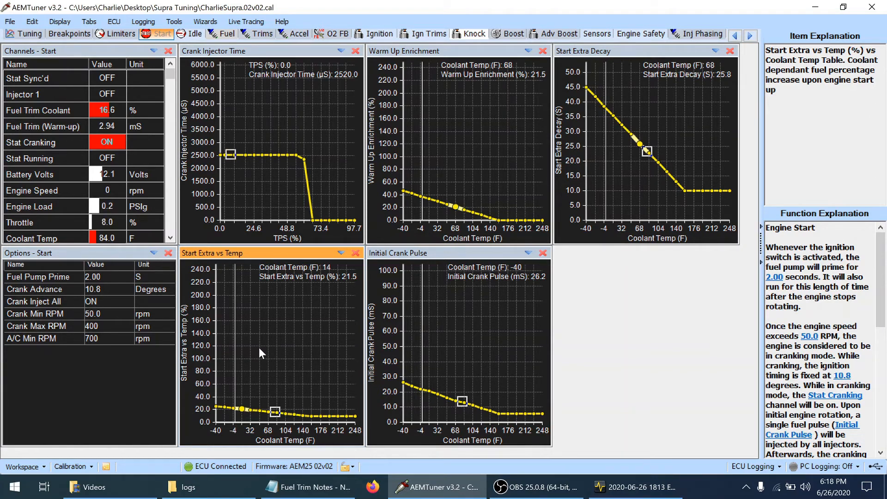
Reset the ECU's internal log, acknowledge the required EMS power cycle, and close the ECU logging setup.
click(144, 21)
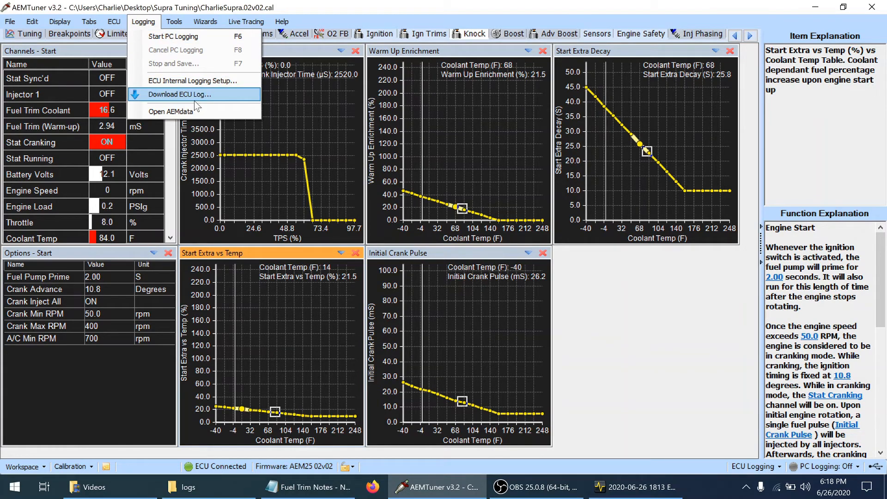
click(201, 81)
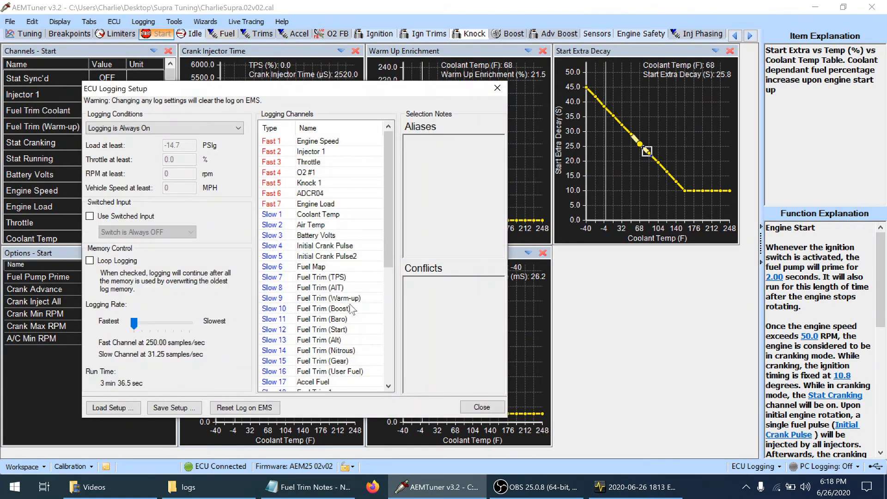
click(248, 409)
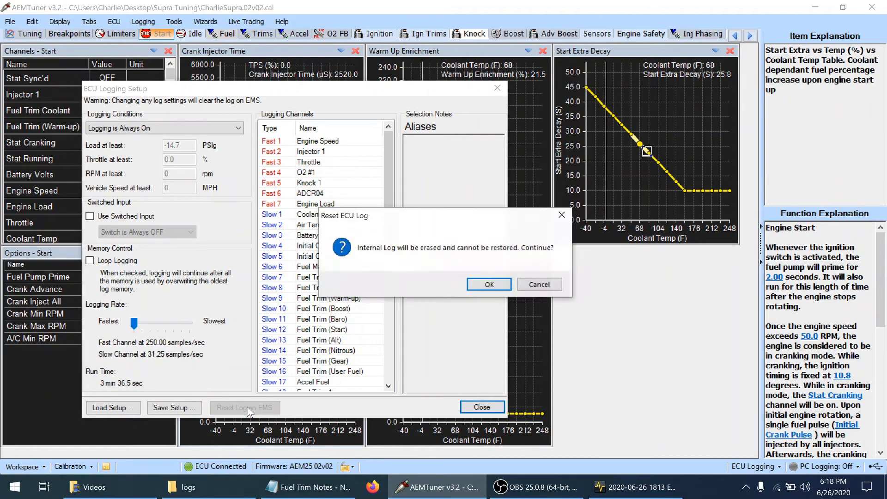
click(491, 284)
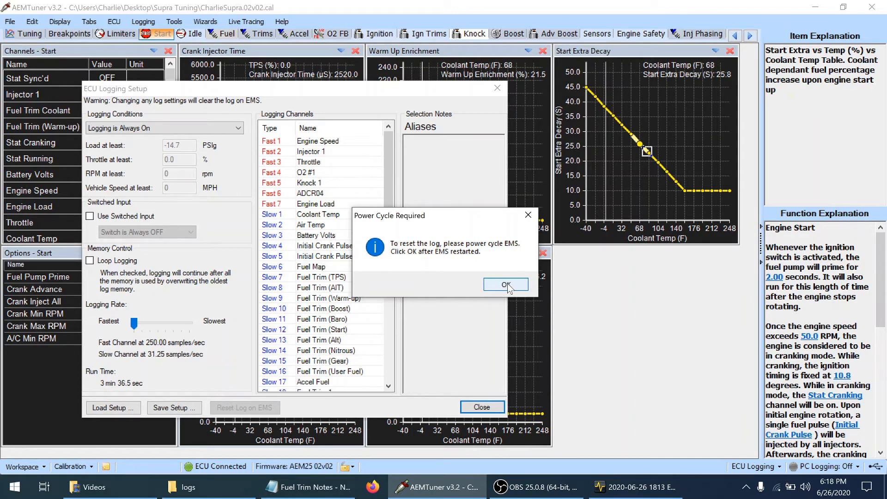
click(507, 284)
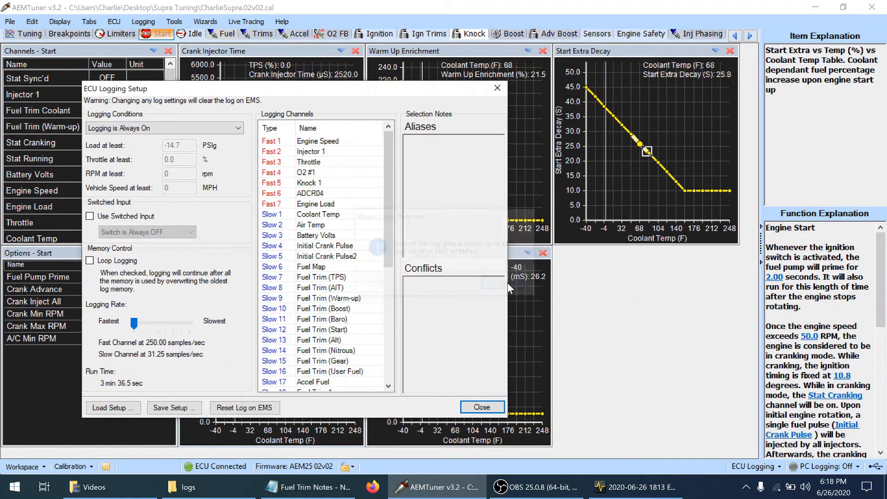
click(481, 408)
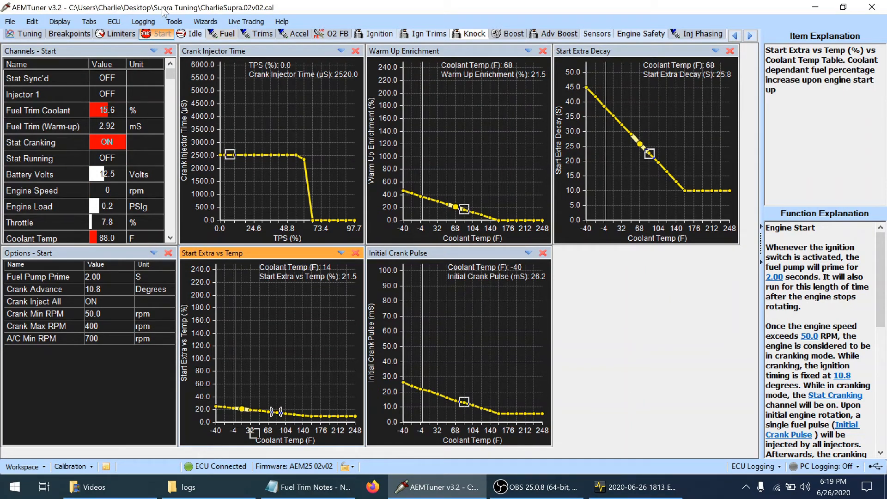
click(143, 22)
click(142, 22)
click(142, 23)
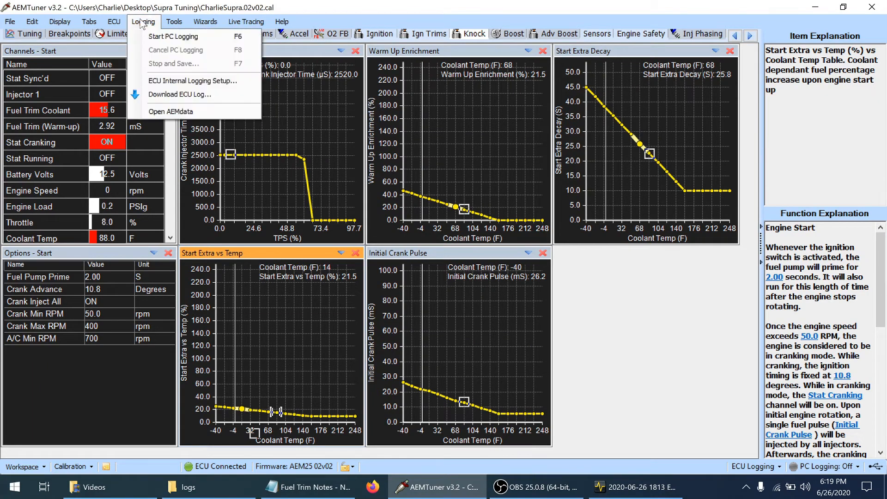
click(154, 96)
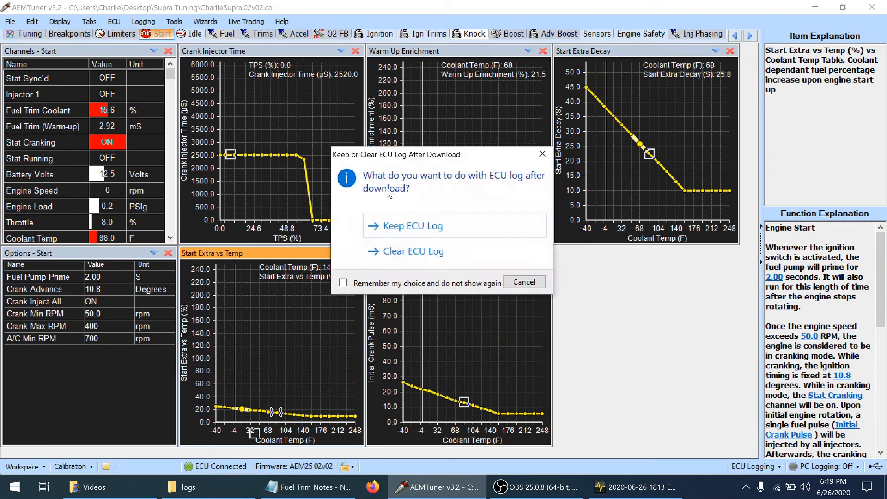
click(402, 224)
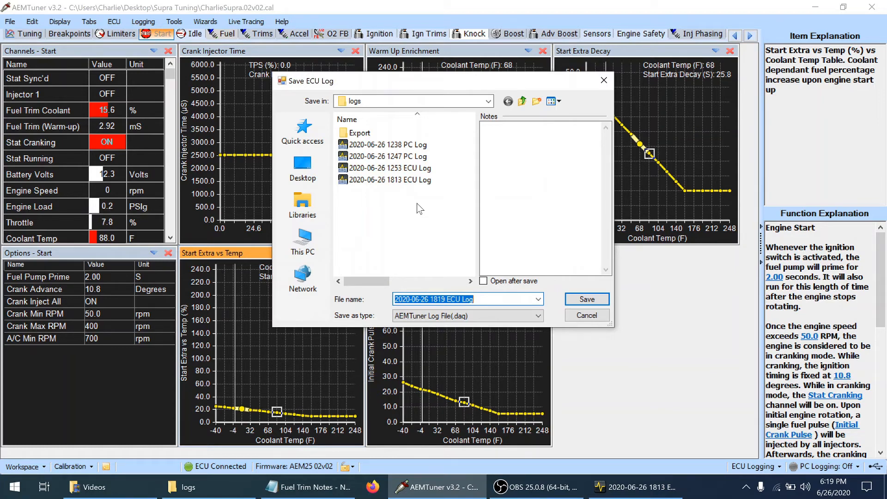
click(581, 302)
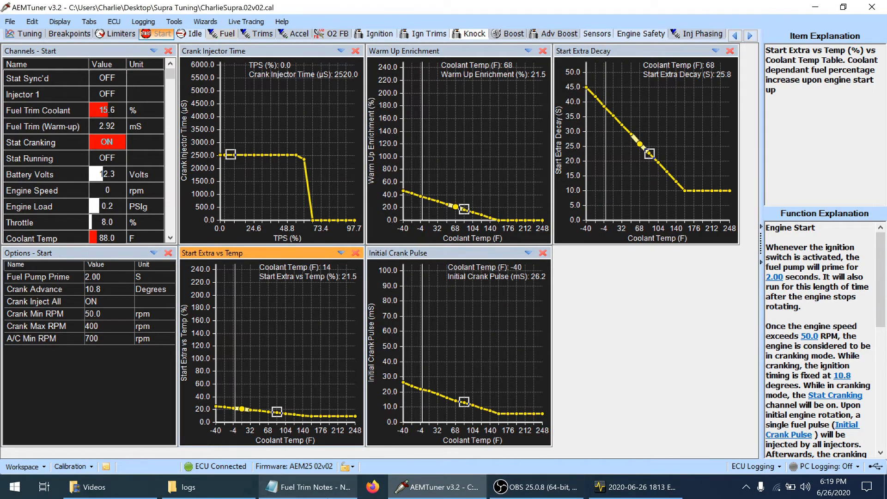
click(255, 487)
double_click(500, 282)
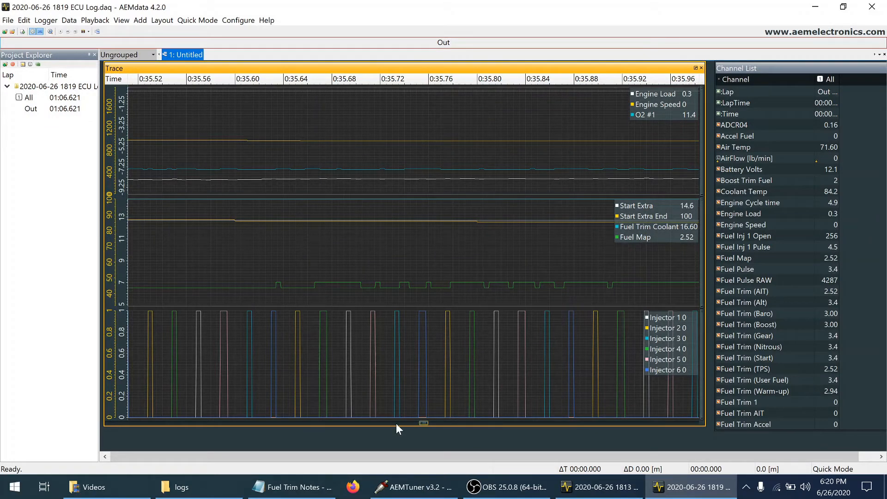
click(361, 423)
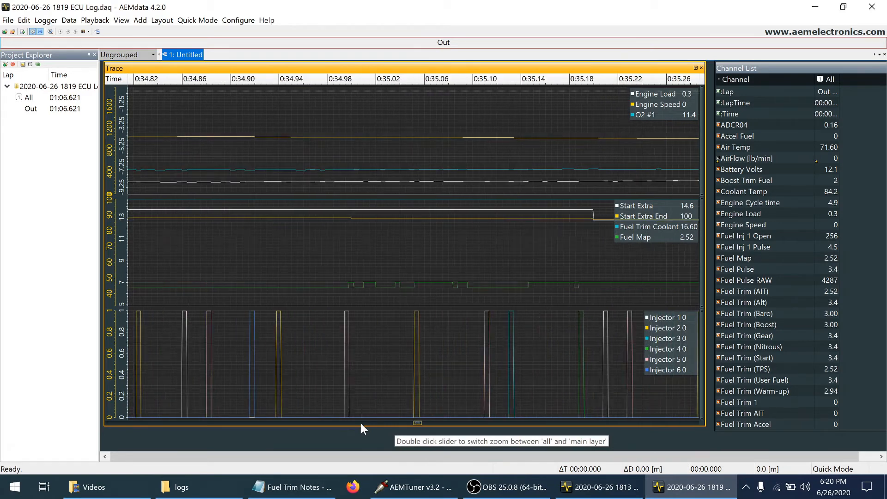
click(361, 424)
click(361, 423)
click(361, 423)
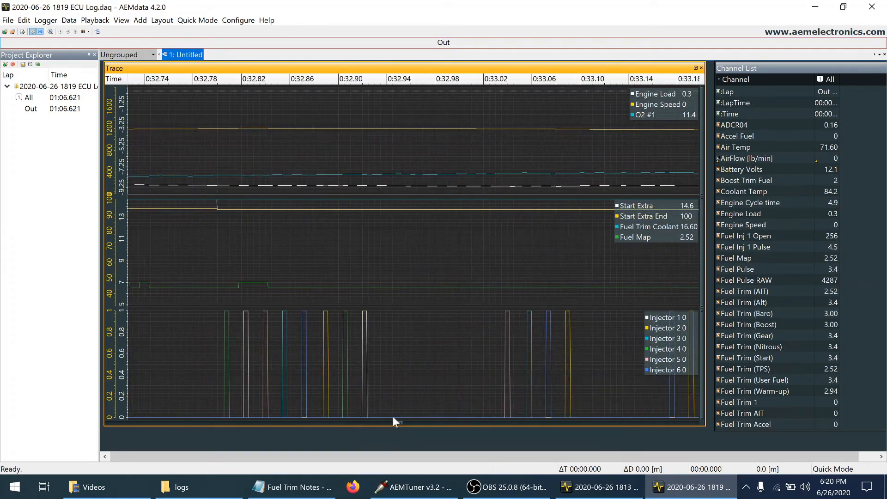
mouse_move(397, 422)
mouse_down()
mouse_move(358, 428)
mouse_move(374, 426)
mouse_up()
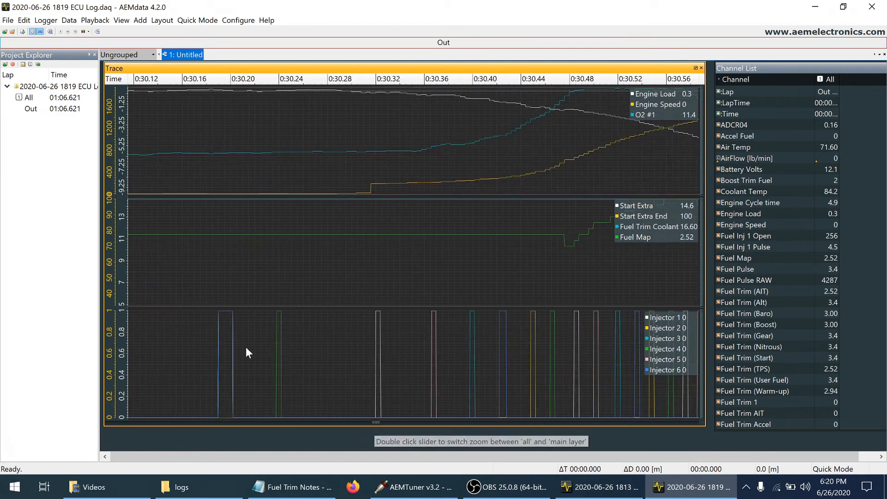
Inspect Engine Speed, Engine Load and O2 #1 from the initial injector pulse through cranking, between about 0:30.20 and 0:30.50.
click(228, 339)
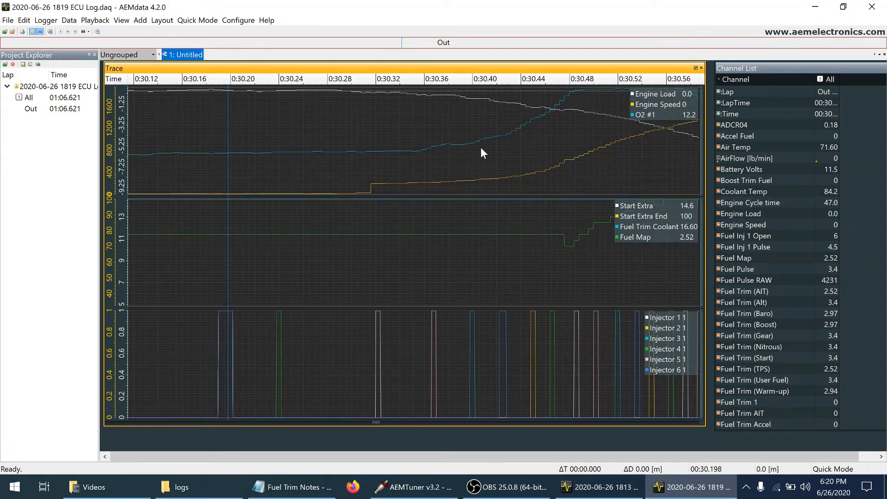
click(588, 94)
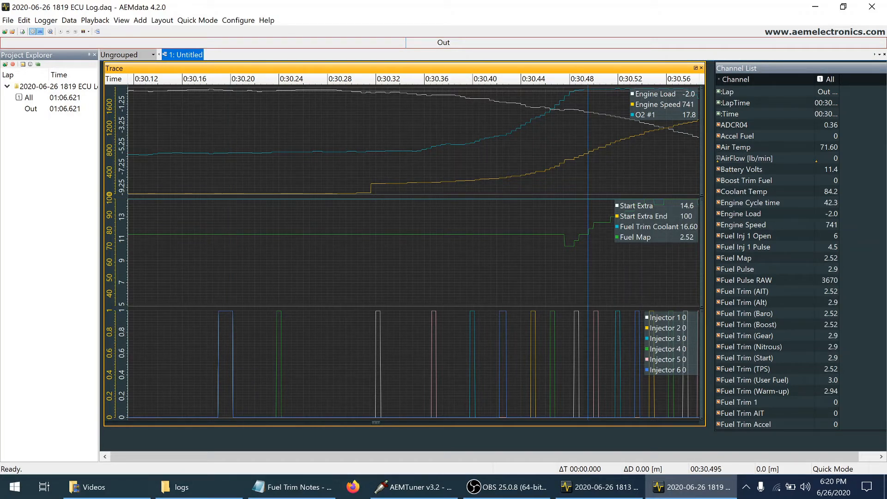
click(506, 130)
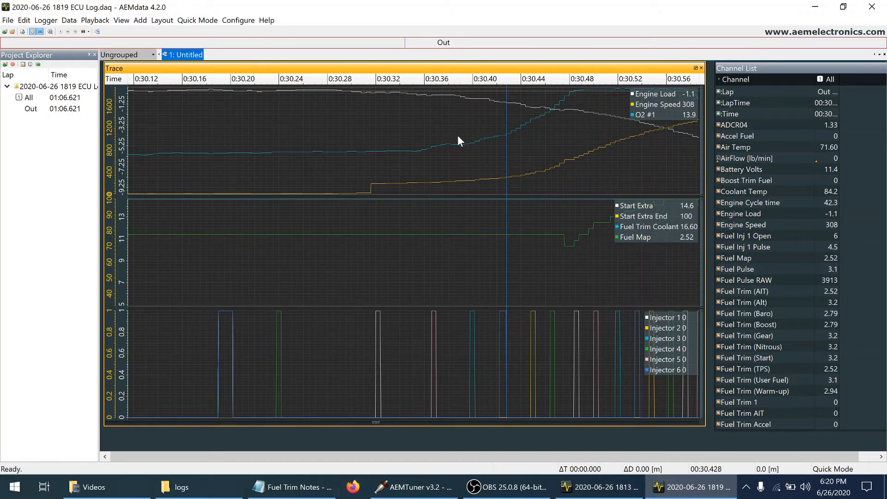
click(457, 136)
click(408, 139)
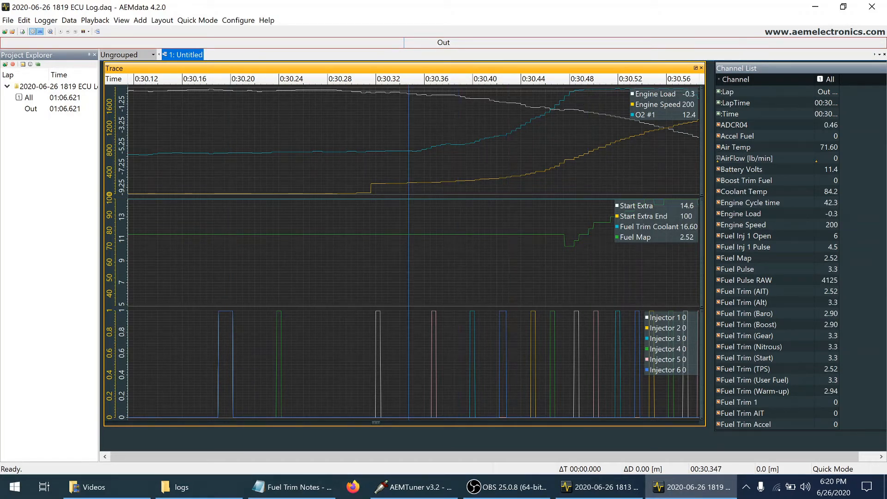
click(335, 143)
click(254, 144)
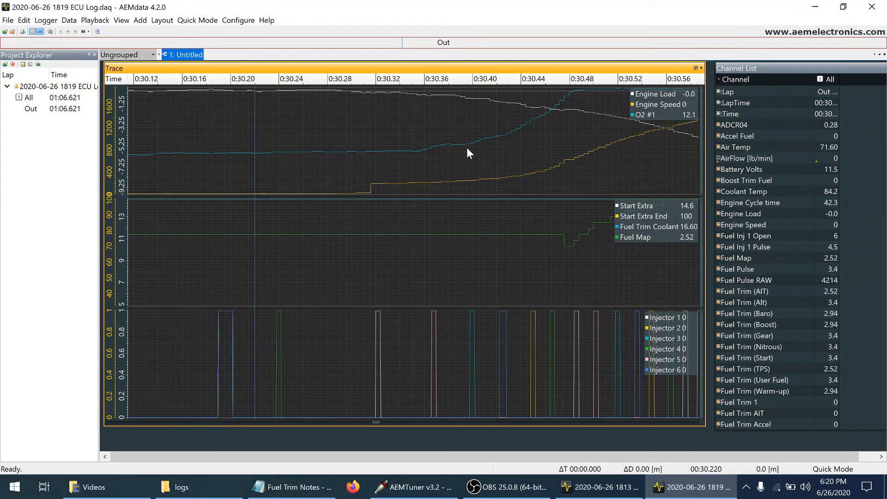
Check O2 #1, Fuel Map and Start Extra just after the engine fires, up to about 0:31.36.
click(439, 423)
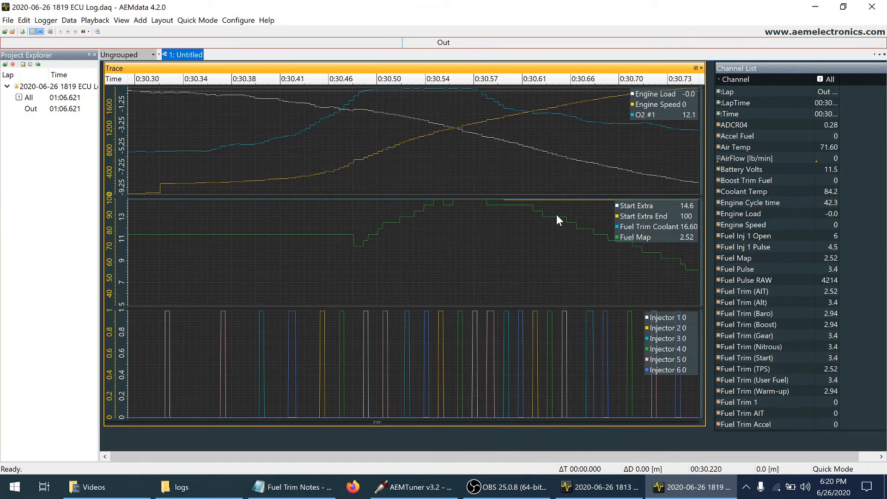
click(415, 423)
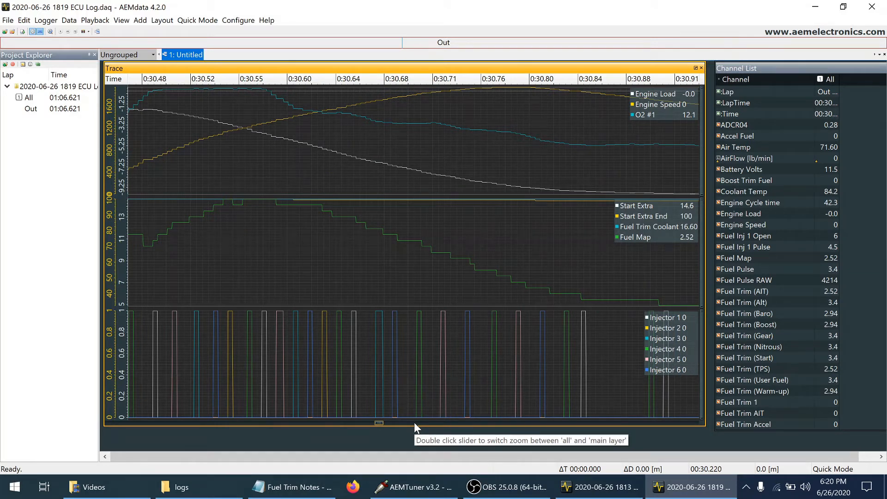
click(414, 422)
click(414, 423)
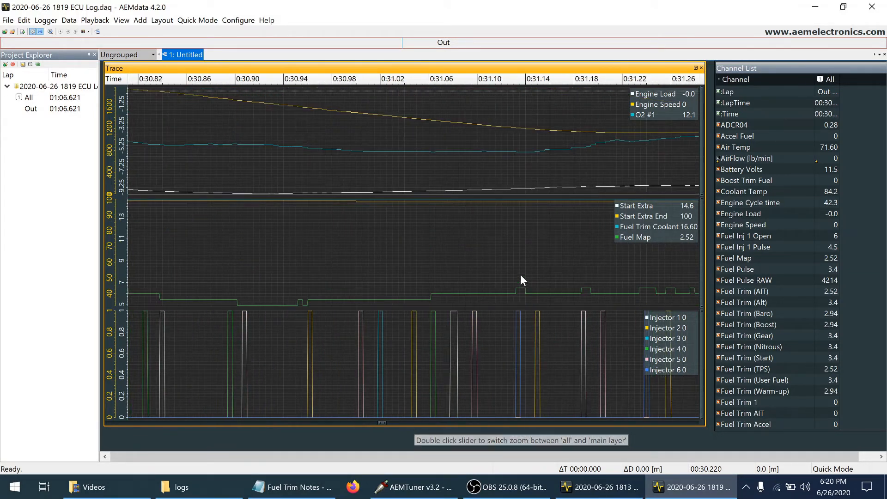
click(550, 260)
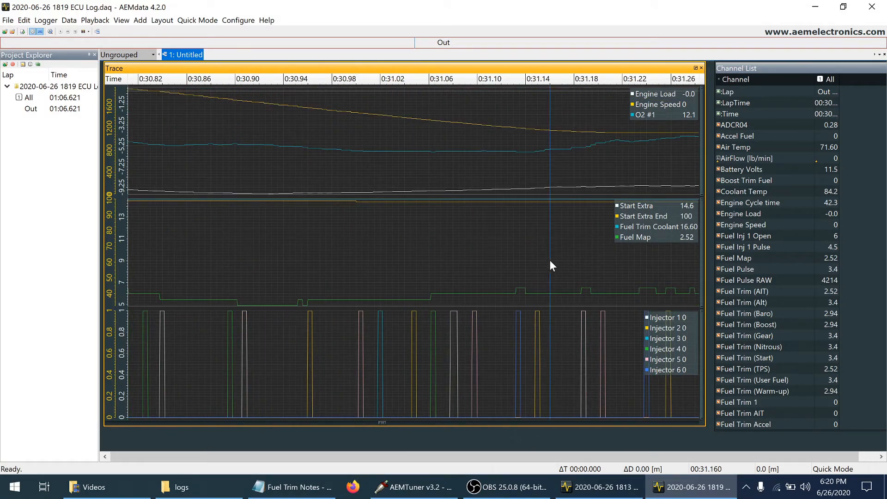
click(567, 423)
click(524, 294)
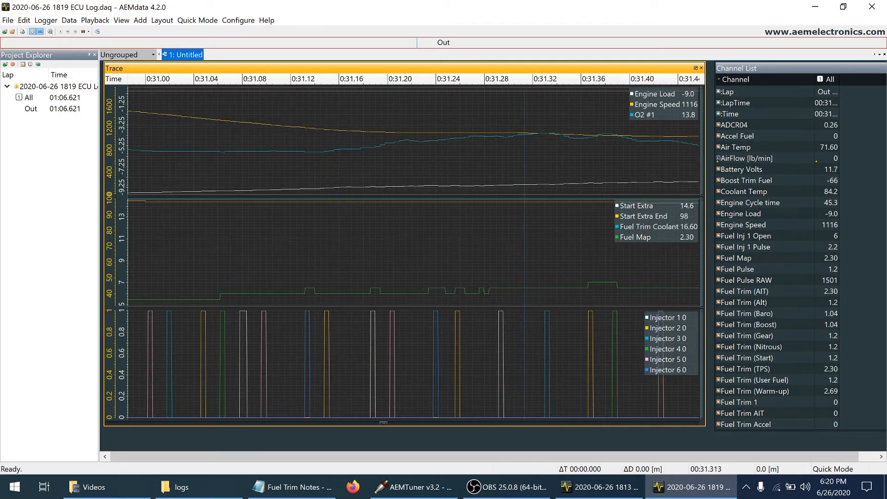
click(580, 285)
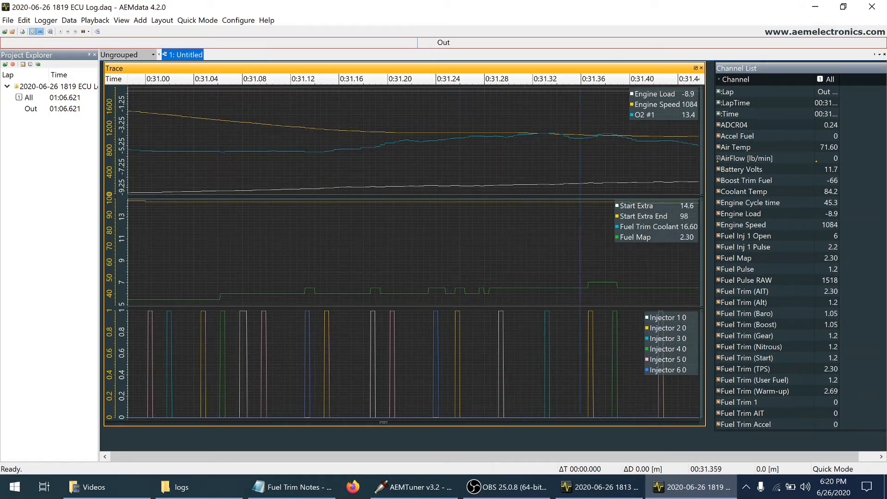
Compare the O2 #1 and engine speed readings at about 0:32.04 and 0:31.52 in the trace.
click(596, 424)
click(595, 423)
click(595, 424)
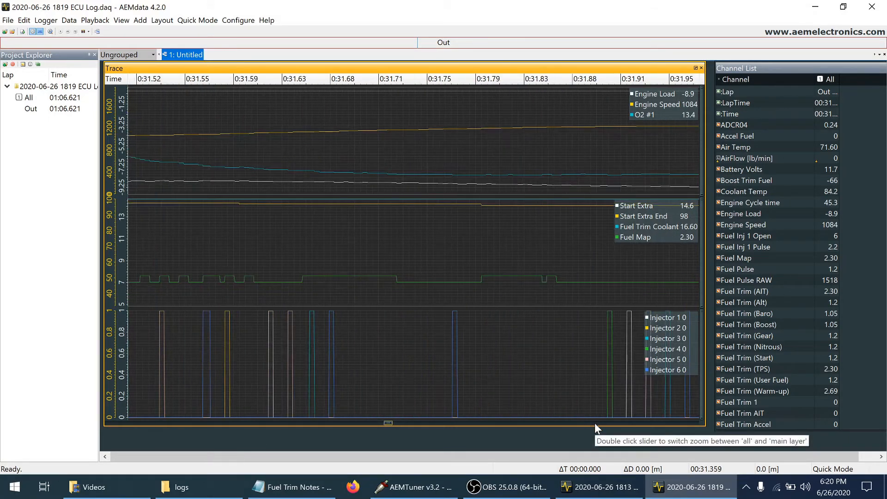
click(595, 423)
click(560, 269)
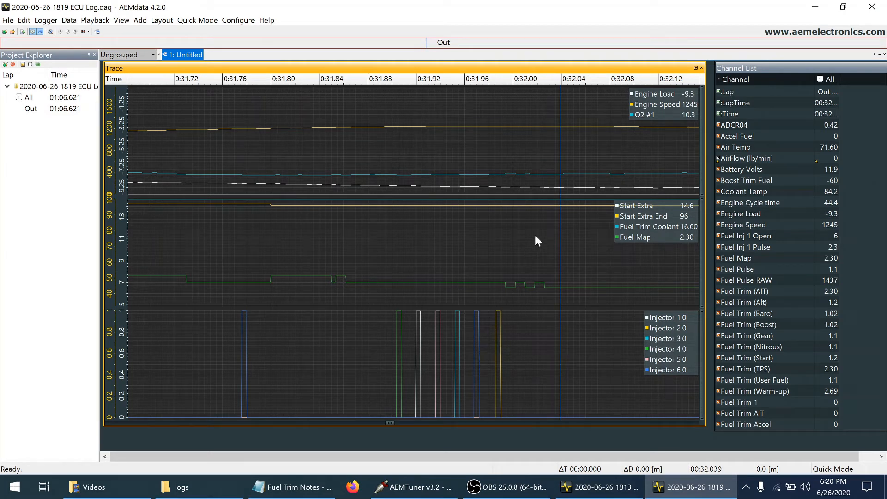
click(337, 422)
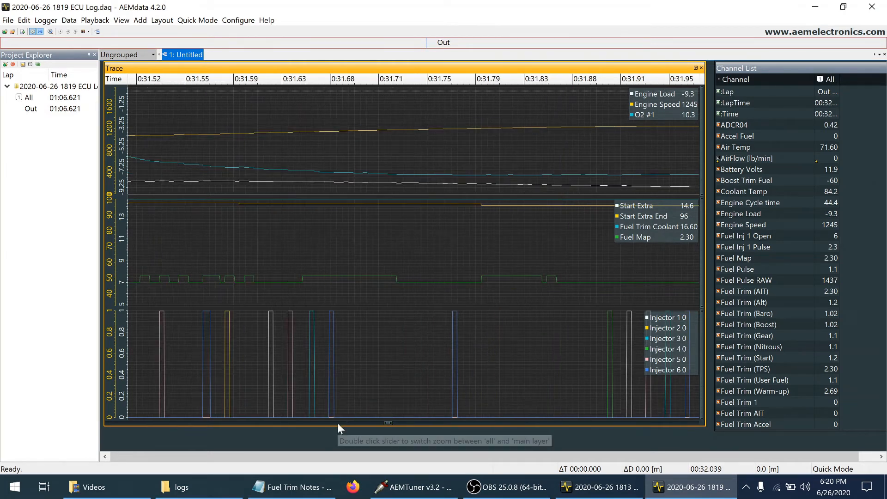
click(337, 423)
click(359, 209)
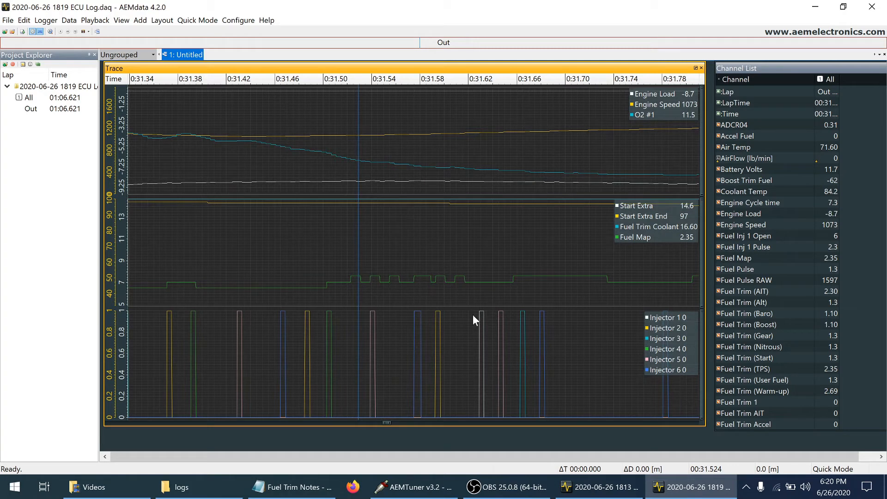
Examine O2 #1, Start Extra and coolant fuel trim at several points between about 0:32.35 and 0:34.29.
click(526, 423)
click(526, 422)
click(526, 423)
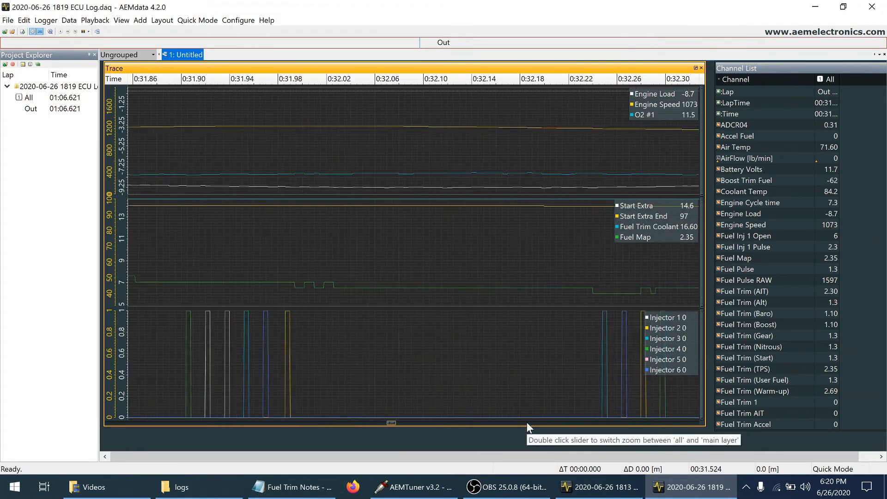
click(526, 422)
click(517, 159)
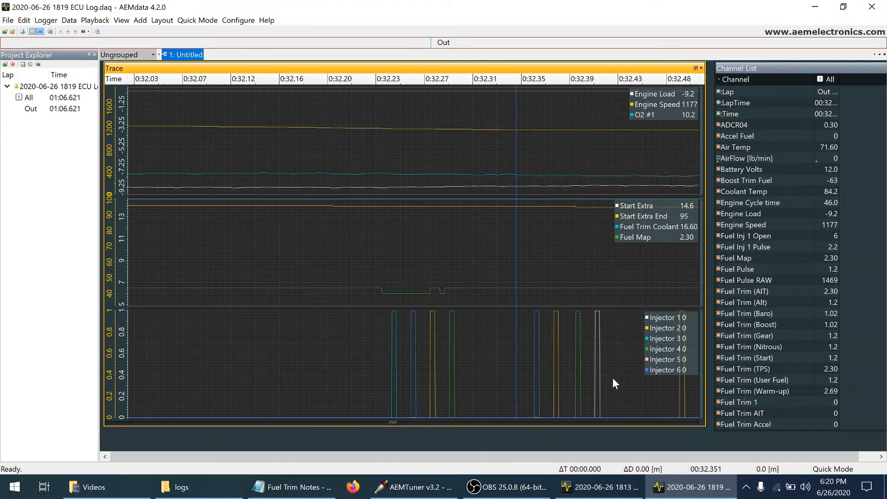
click(612, 419)
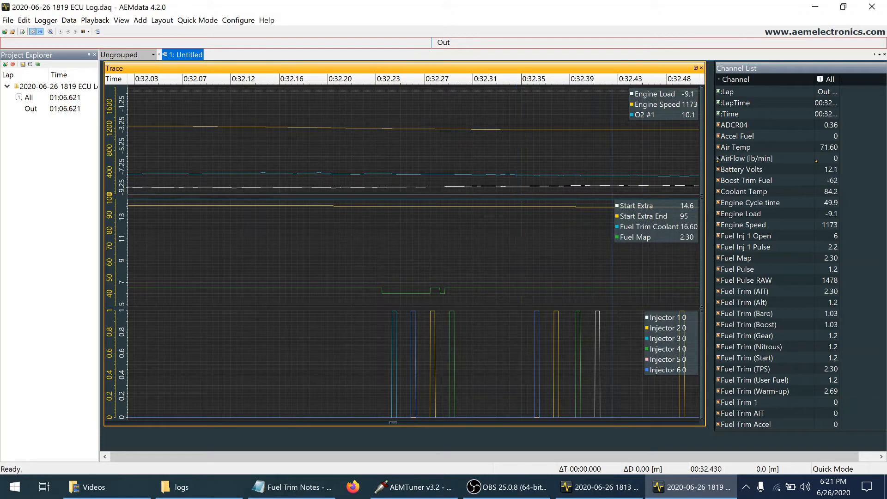
click(612, 422)
click(612, 421)
click(612, 422)
click(515, 139)
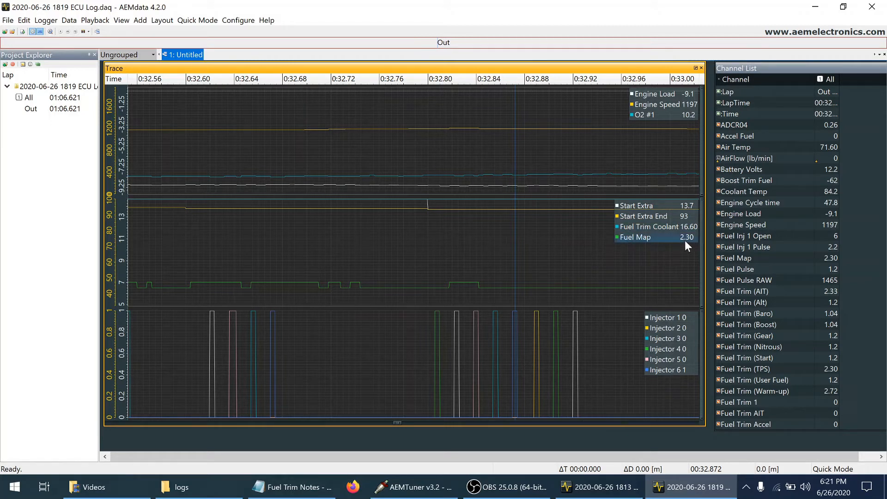
click(627, 422)
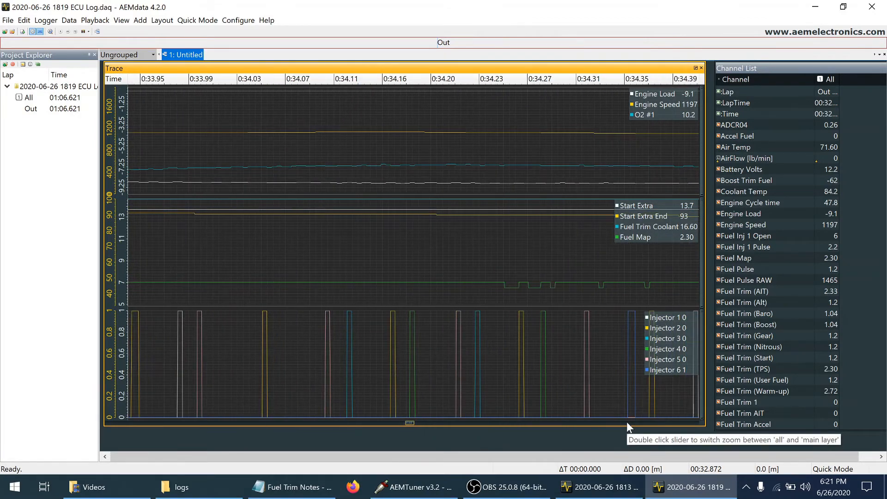
click(544, 146)
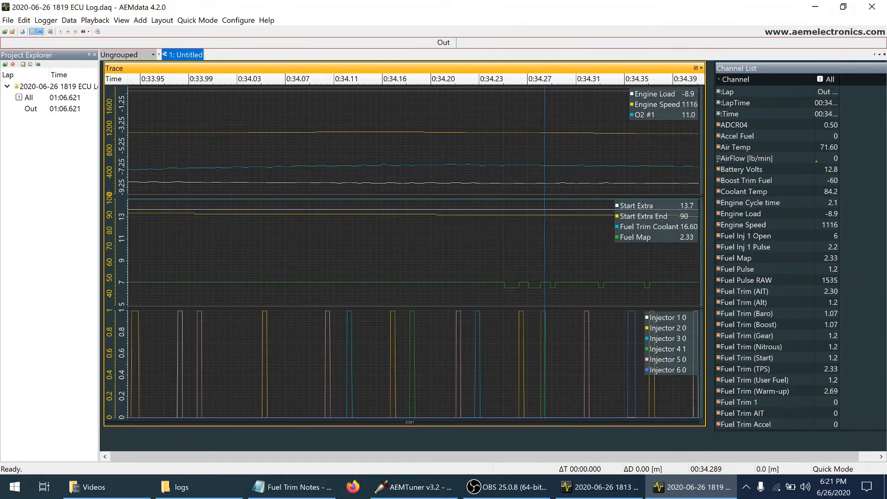
Examine Engine Speed, O2 #1 and Start Extra in the trace between about 0:34.29 and 0:35.26.
click(650, 422)
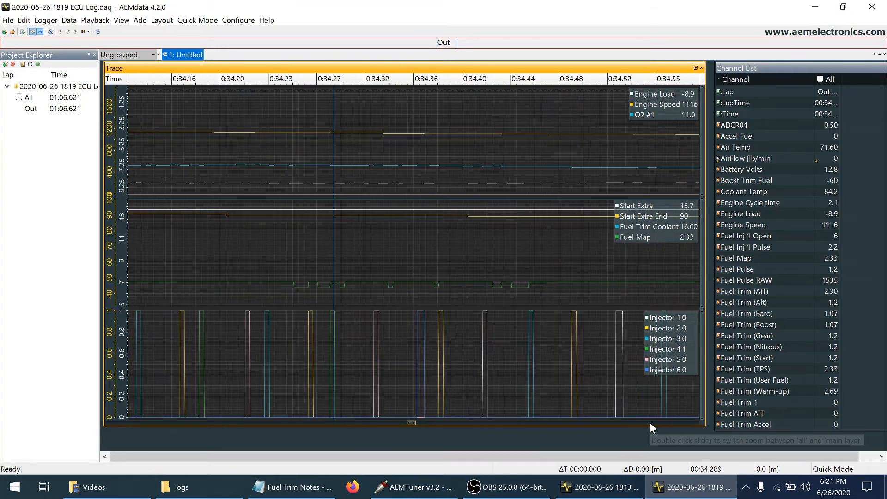
click(640, 146)
click(680, 421)
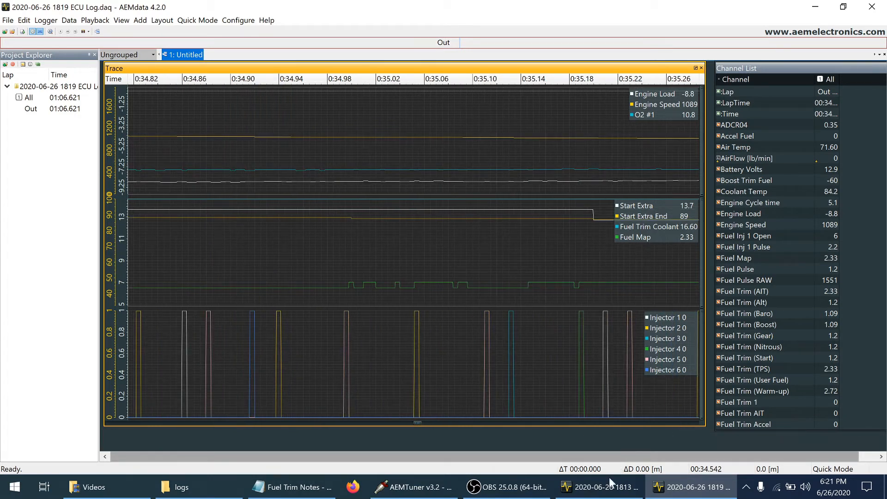
Switch to AEMTuner and lower the Warm Up Enrichment at -40 °F coolant temperature to 34.2 %.
mouse_move(581, 495)
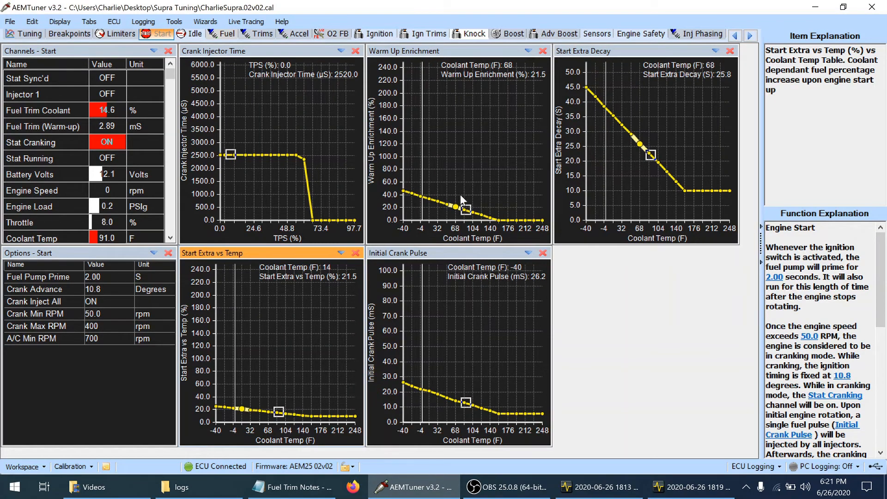
click(464, 211)
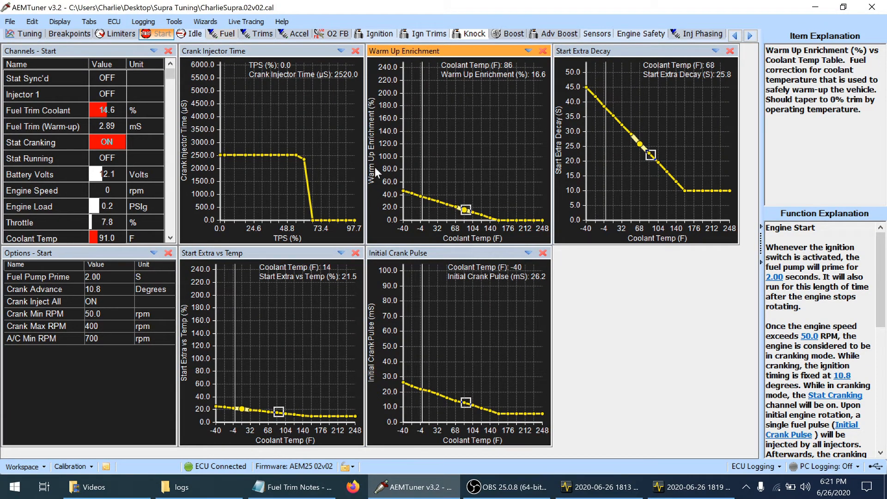
click(403, 190)
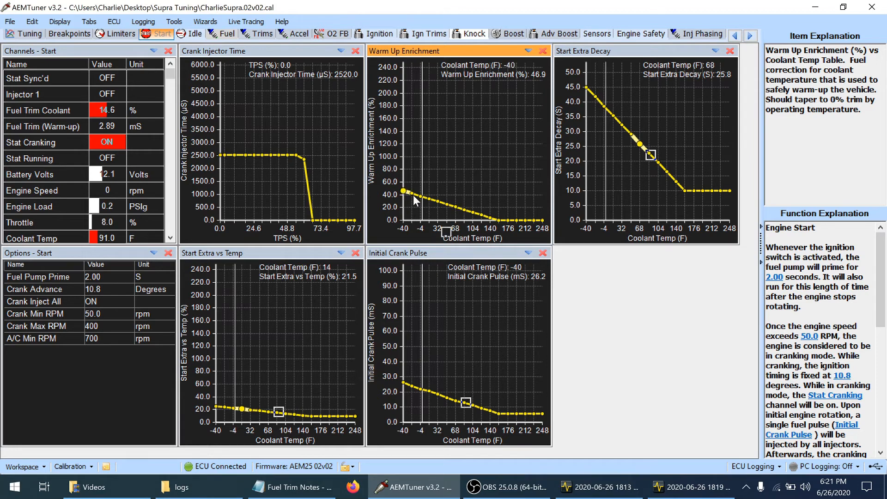
key(Down)
key(Down)
key(Down)
key(Down)
key(Down)
key(Down)
key(Down)
key(Down)
key(Down)
key(Down)
key(Down)
key(Down)
key(Down)
key(Down)
key(Down)
key(Down)
key(Down)
key(Down)
key(Down)
key(Down)
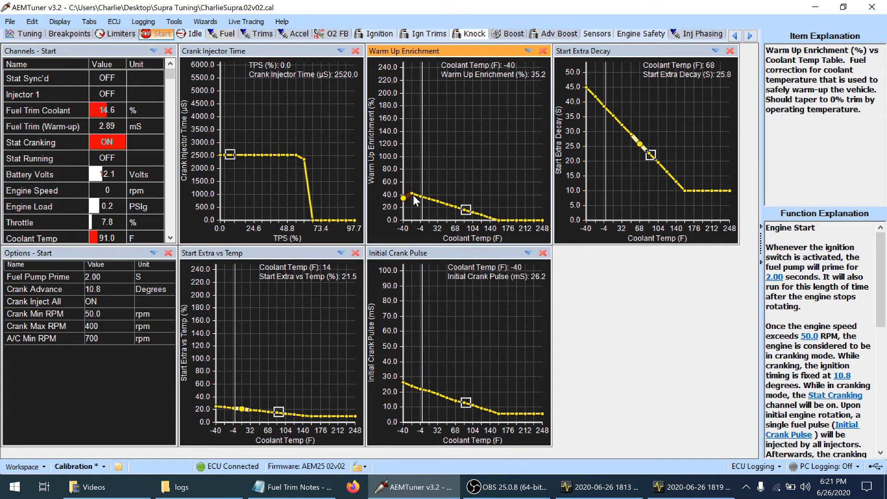
Interpolate the Warm Up Enrichment curve between -40 °F and 158 °F coolant temperature.
key(shift+Right)
key(shift+Right)
key(shift+Right)
key(shift+Right)
key(shift+Right)
key(shift+Right)
key(shift+Right)
key(shift+Right)
key(shift+Right)
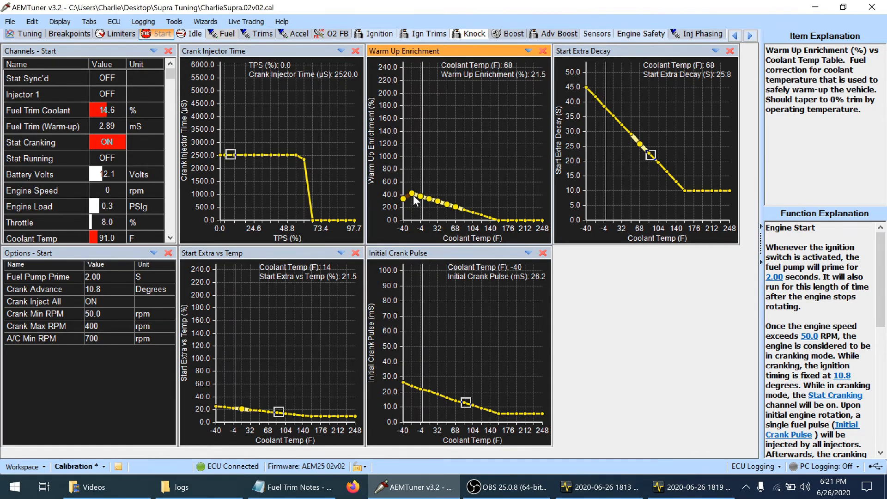
key(shift+Right)
key(shift+Right)
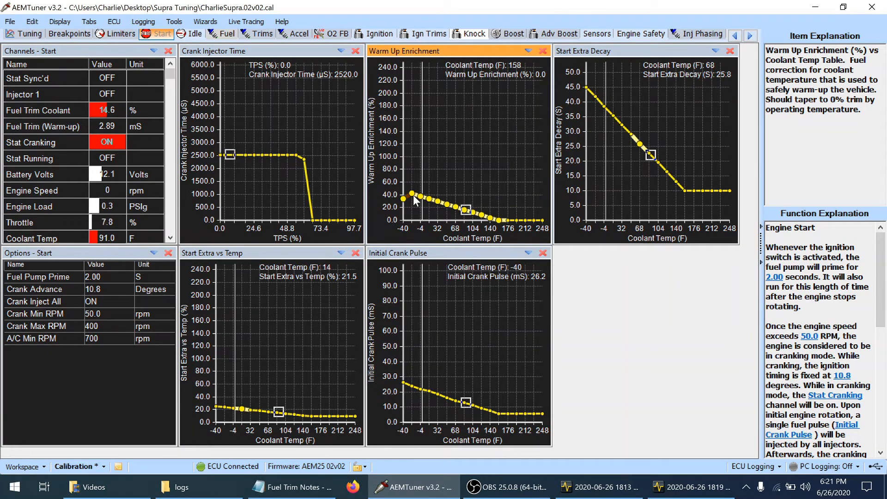
key(ctrl+i)
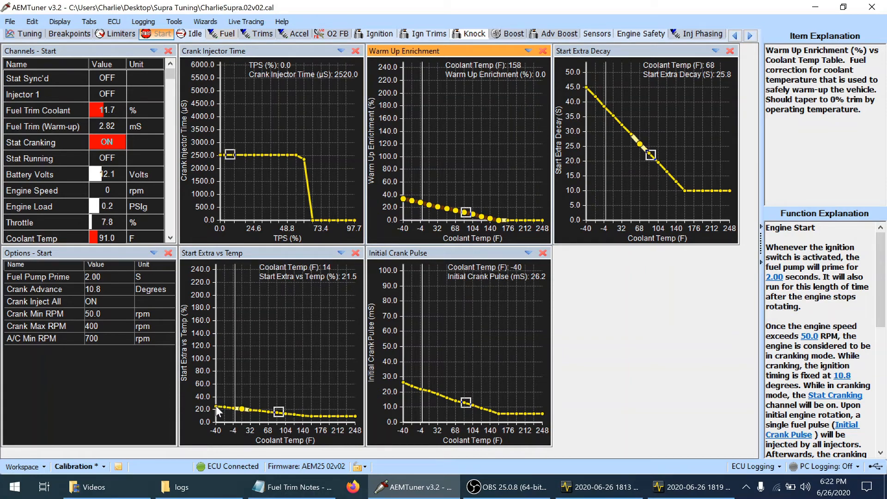
Lower the Start Extra vs Temp value at -40 °F coolant temperature to 21.5 %.
click(215, 406)
key(Down)
key(Down)
key(Down)
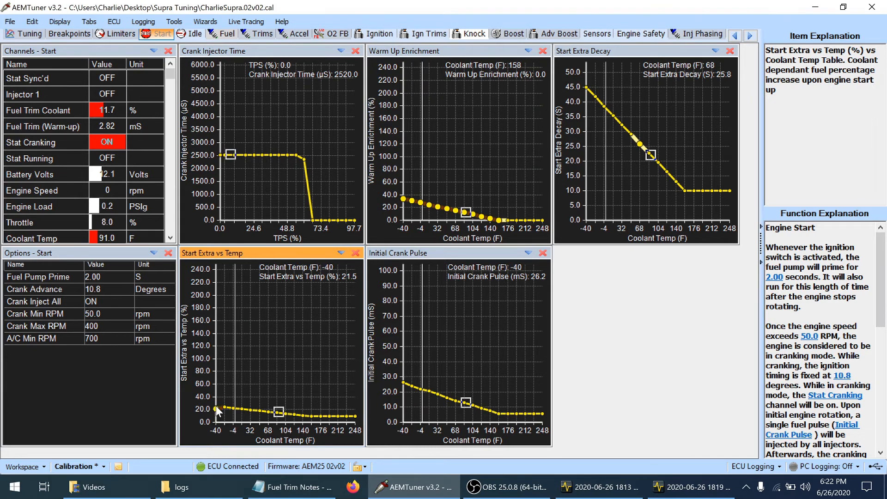
Interpolate the Start Extra vs Temp curve between -40 °F and 140 °F coolant temperature and save the calibration.
key(Right)
key(shift+Right)
key(shift+Right)
key(shift+Right)
key(shift+Right)
key(shift+Right)
key(shift+Right)
key(shift+Right)
key(shift+Right)
key(shift+Right)
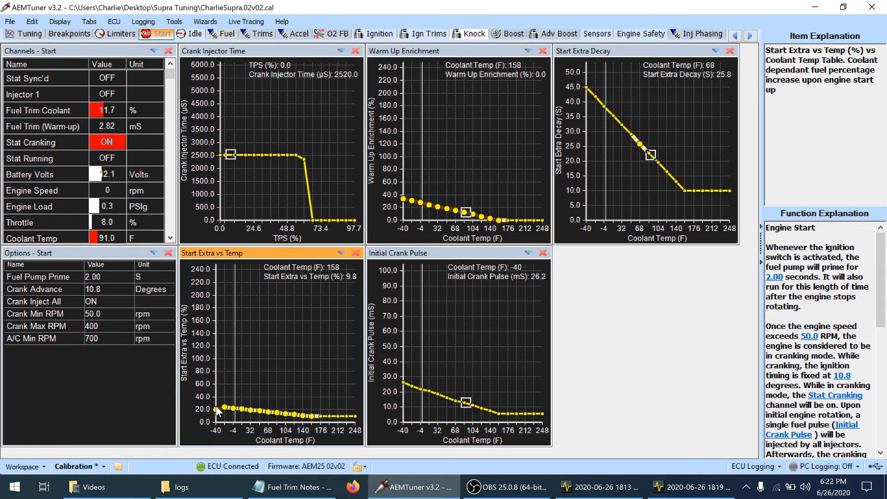
key(Down)
key(Down)
key(Down)
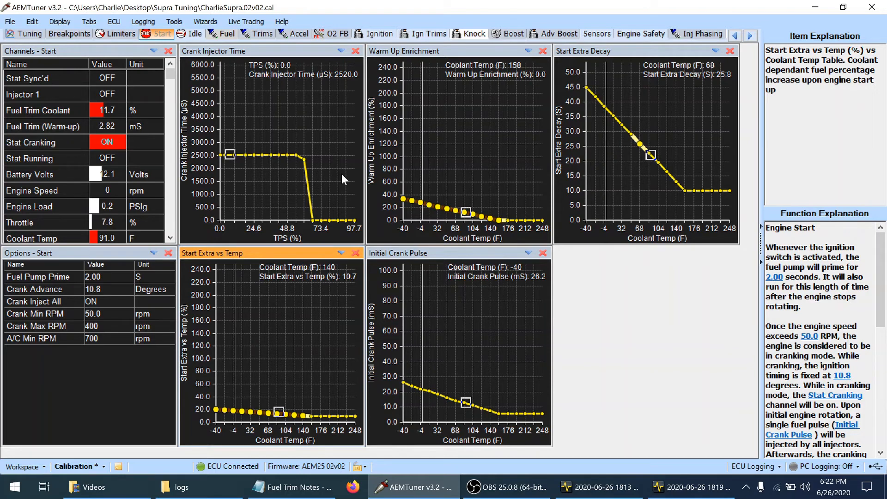
key(ctrl+s)
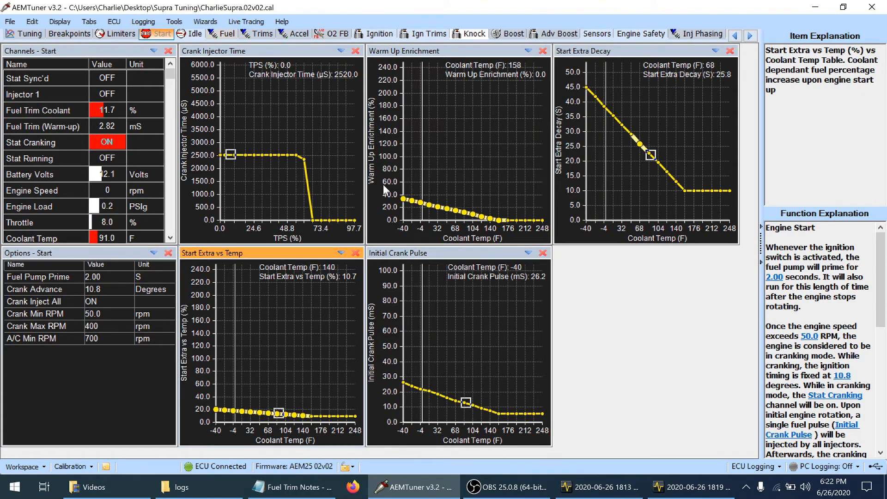
Reset the internal log on the EMS in the ECU logging setup, acknowledge the power cycle, and close the setup.
click(149, 22)
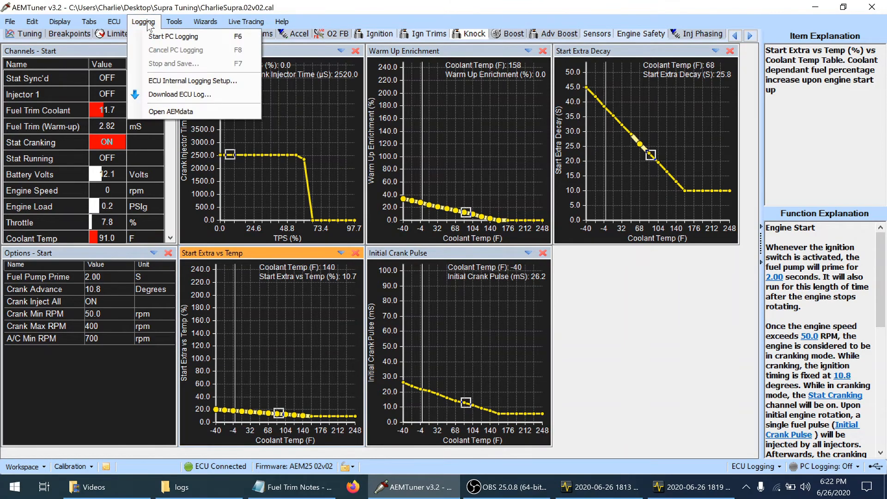
click(174, 83)
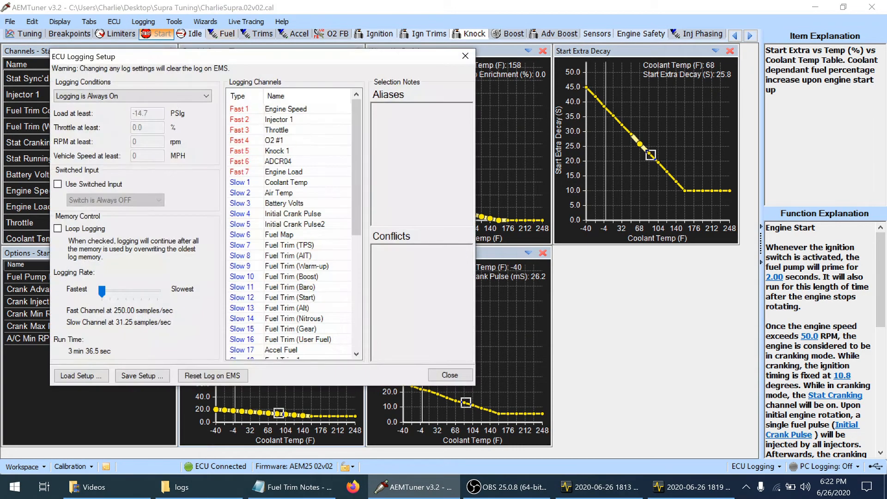
click(221, 375)
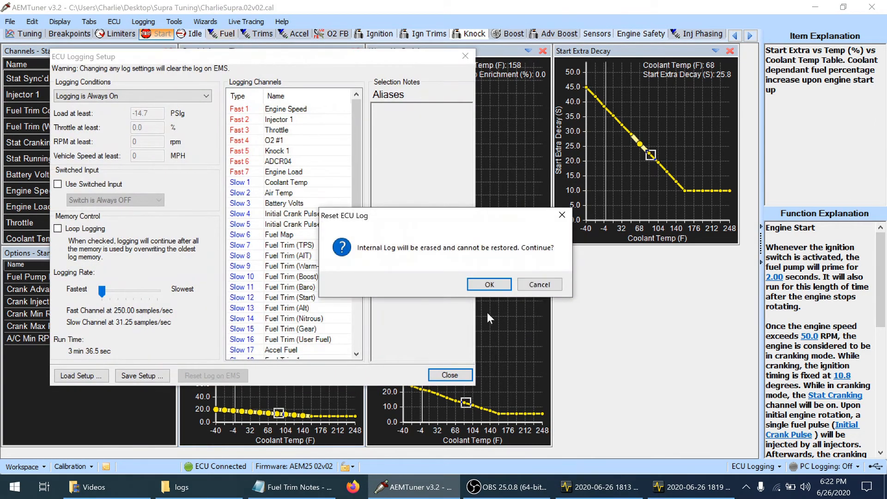
click(498, 288)
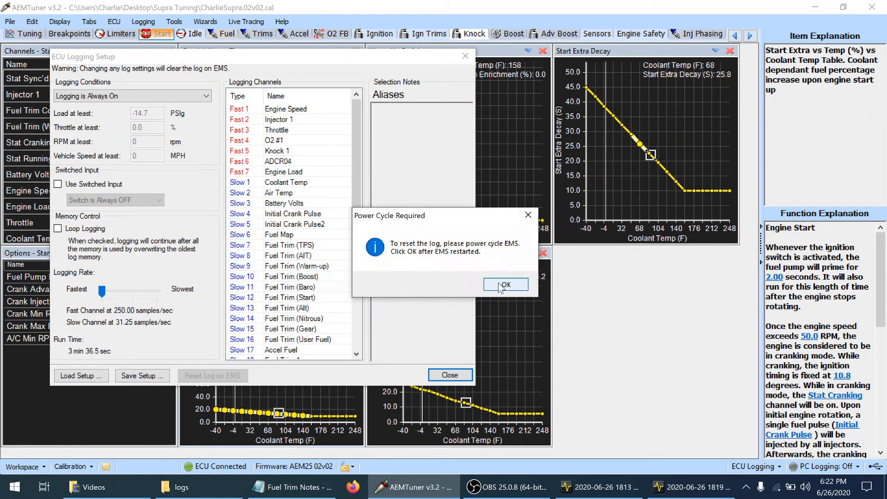
click(522, 284)
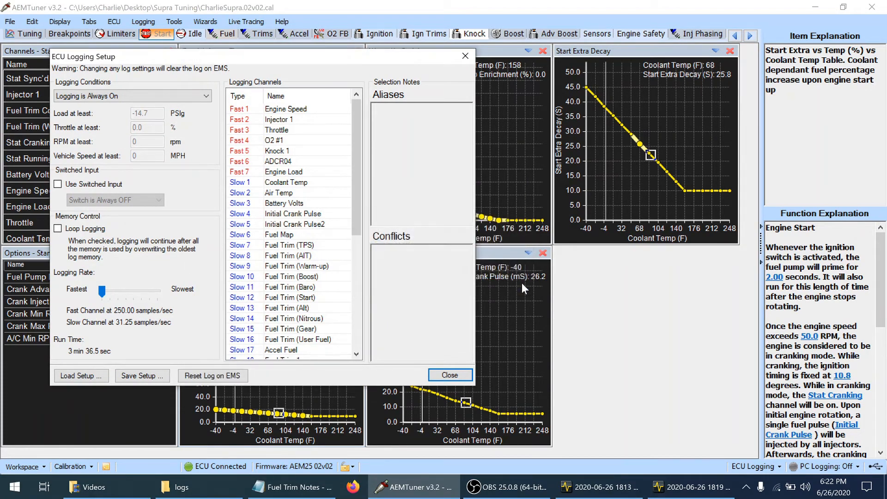
click(450, 377)
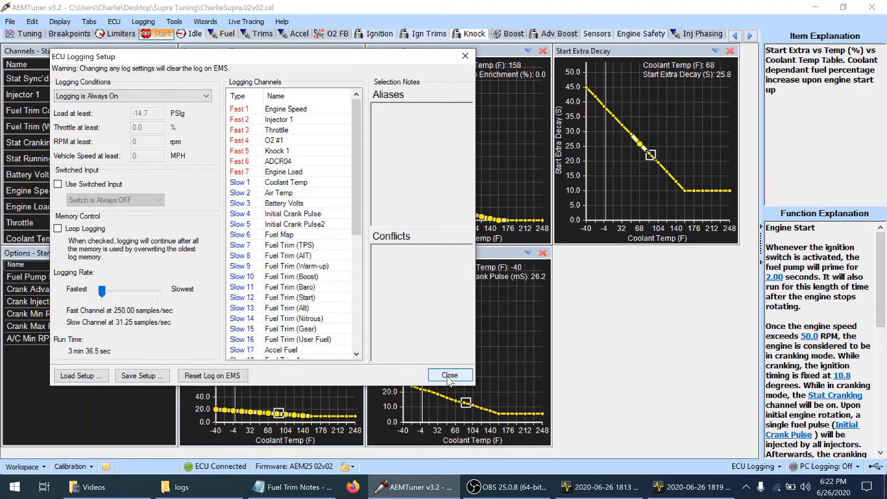
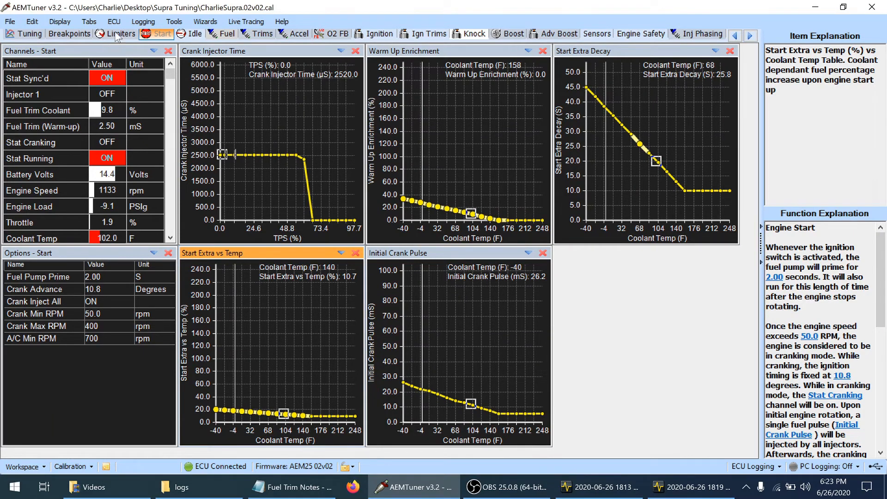
Turn O2 FB Control on in the tuning options.
click(24, 37)
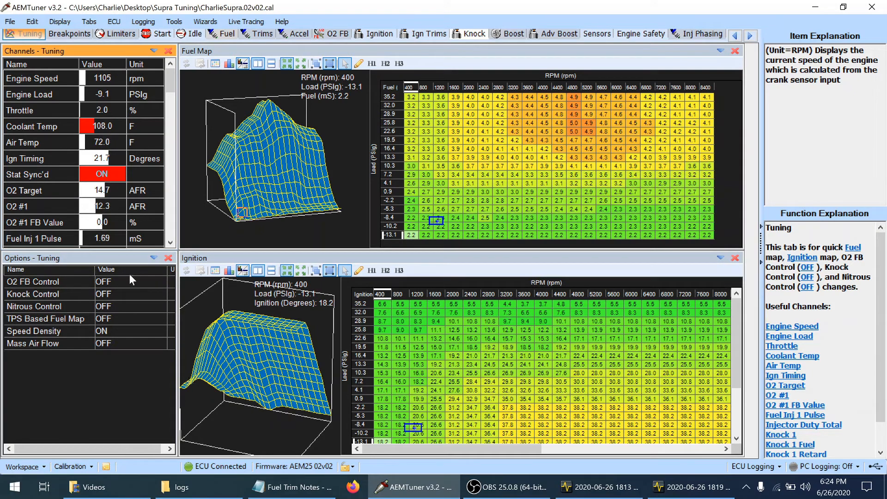
click(106, 282)
click(106, 281)
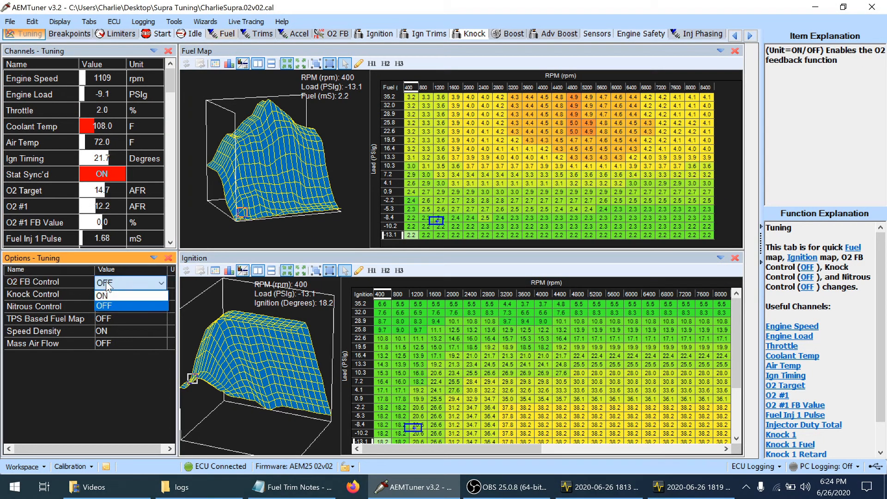
click(105, 296)
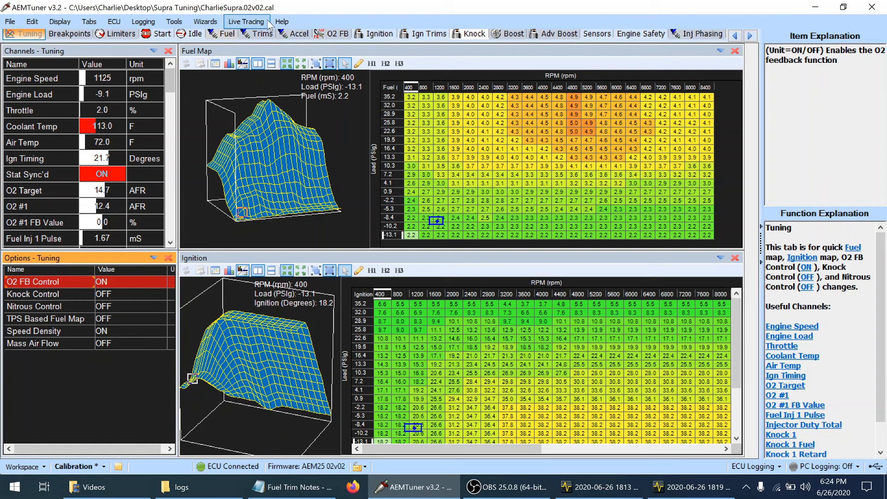
Review the live fuel trim channels, and check Start Extra and Start Extra End among the engine start channels.
click(261, 33)
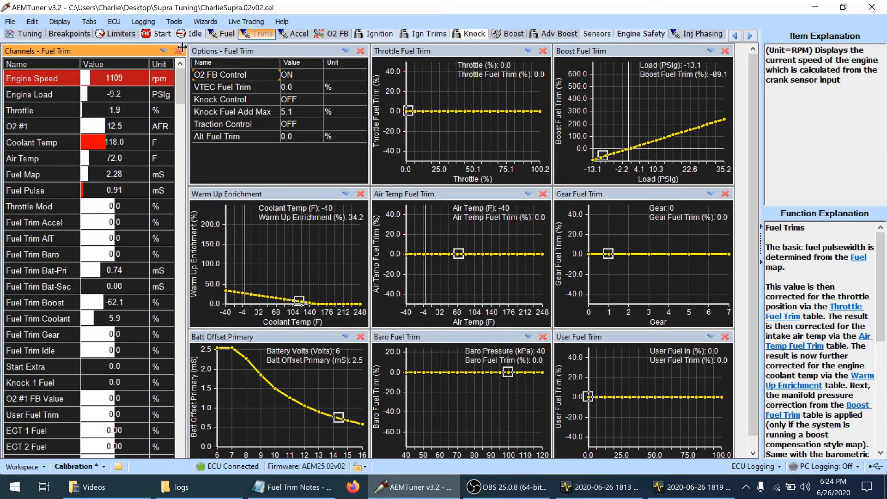
click(159, 34)
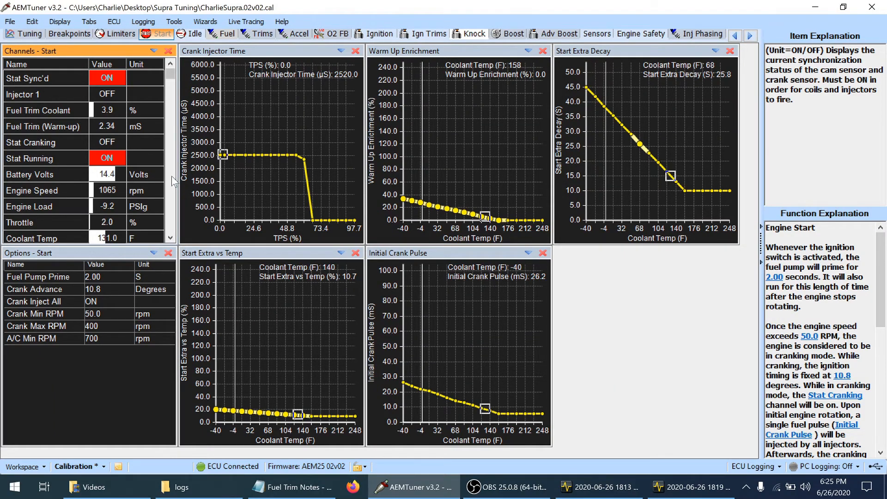
scroll(174, 178, down, 1)
scroll(174, 183, down, 1)
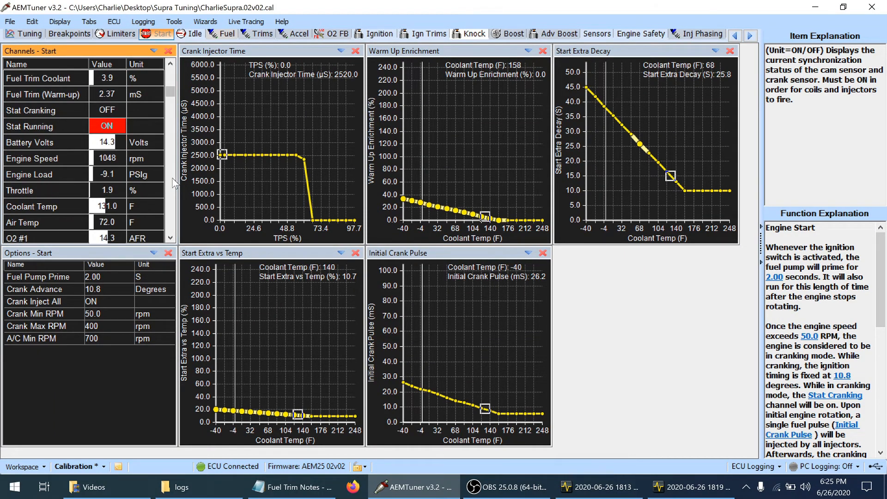
scroll(173, 183, down, 1)
scroll(174, 182, down, 1)
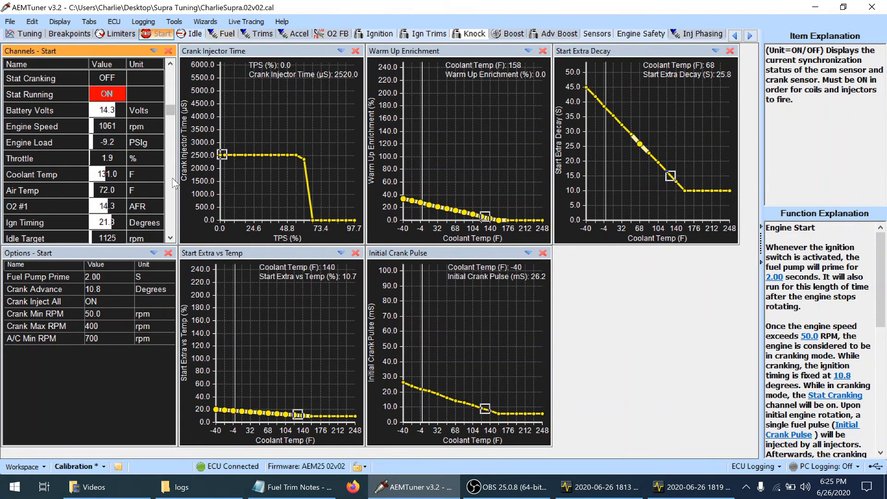
scroll(174, 182, down, 4)
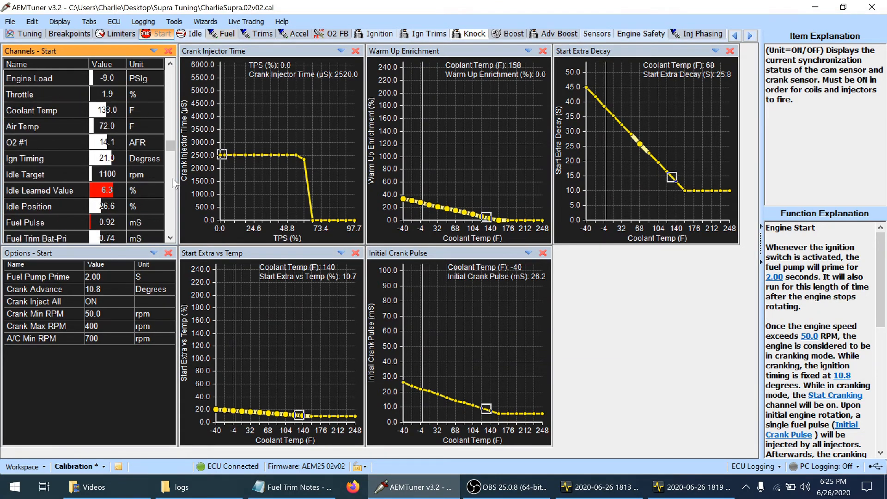
scroll(173, 182, down, 3)
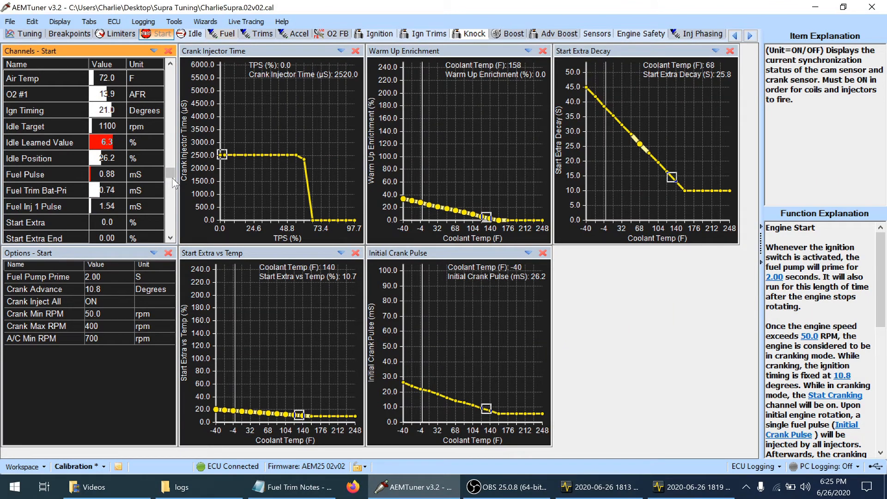
scroll(174, 182, down, 1)
click(46, 207)
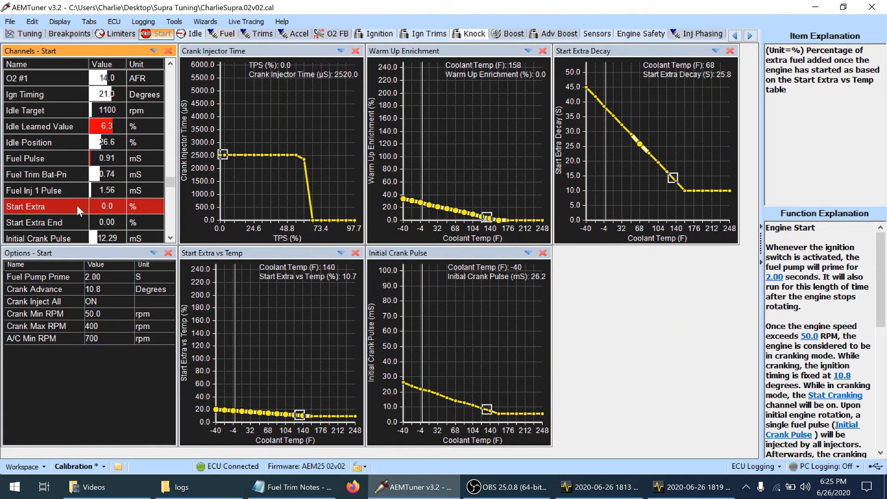
click(98, 223)
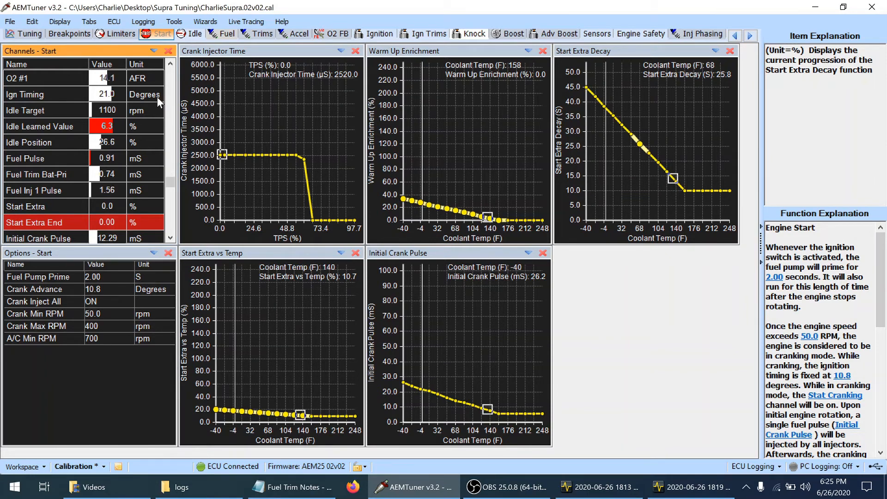
Check the Initial Crank Pulse, Time After Start, Run Time and Logging readings among the start channels.
scroll(170, 209, down, 1)
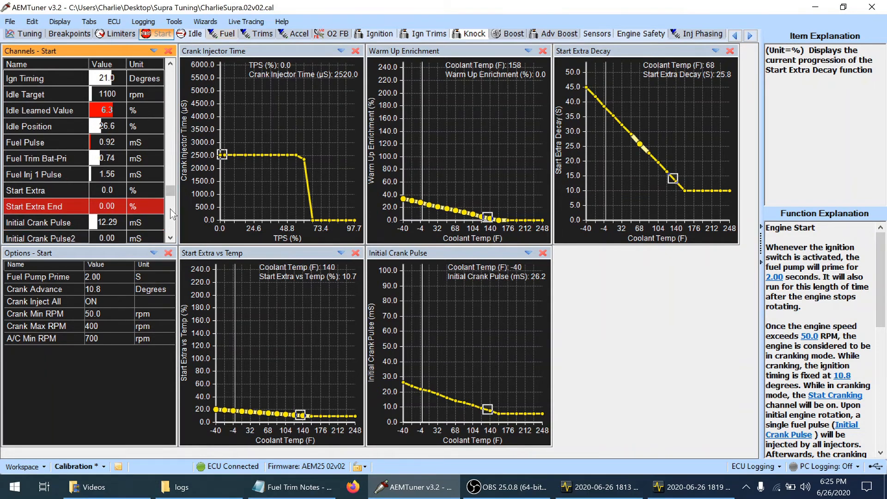
scroll(171, 213, down, 2)
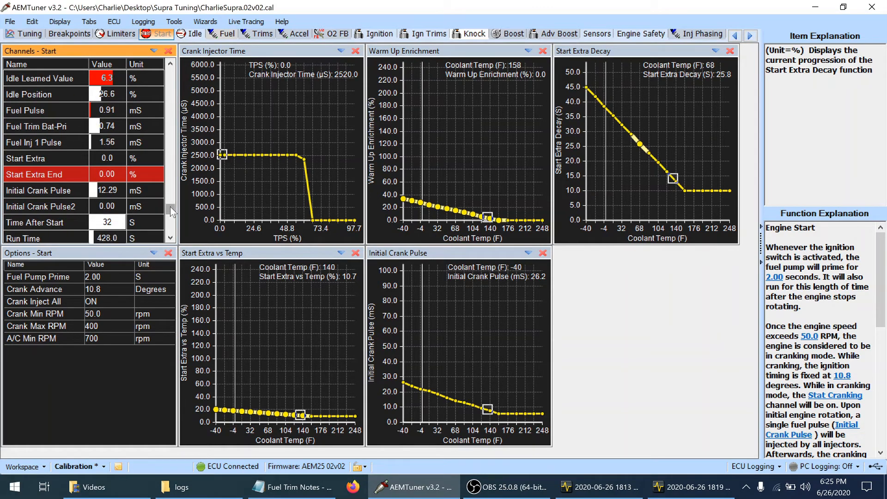
scroll(171, 212, down, 1)
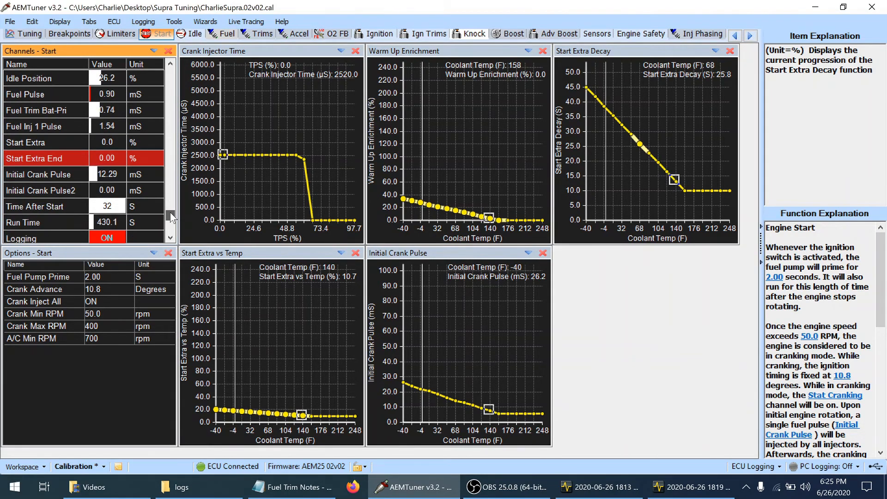
scroll(171, 213, up, 1)
scroll(171, 213, down, 2)
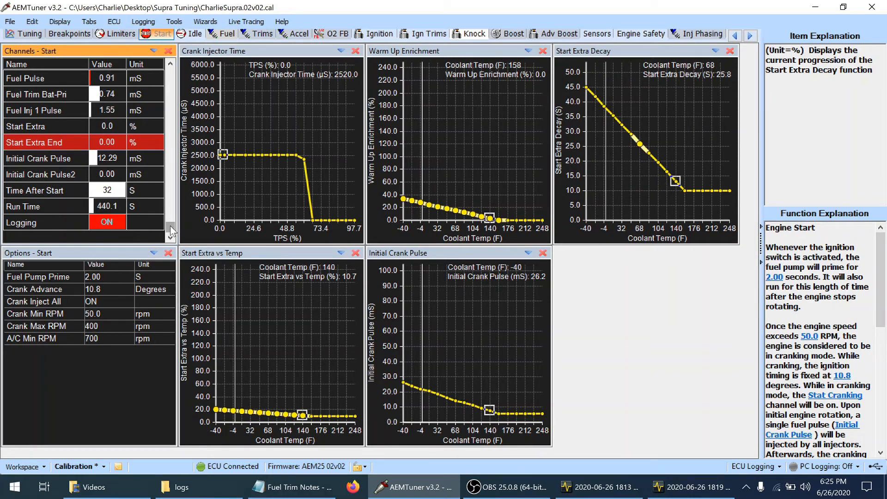
Check the sync and warm-up trim channels among the start channels, the live tuning readings, and the Fuel Trim Notes.
drag(170, 225, 172, 62)
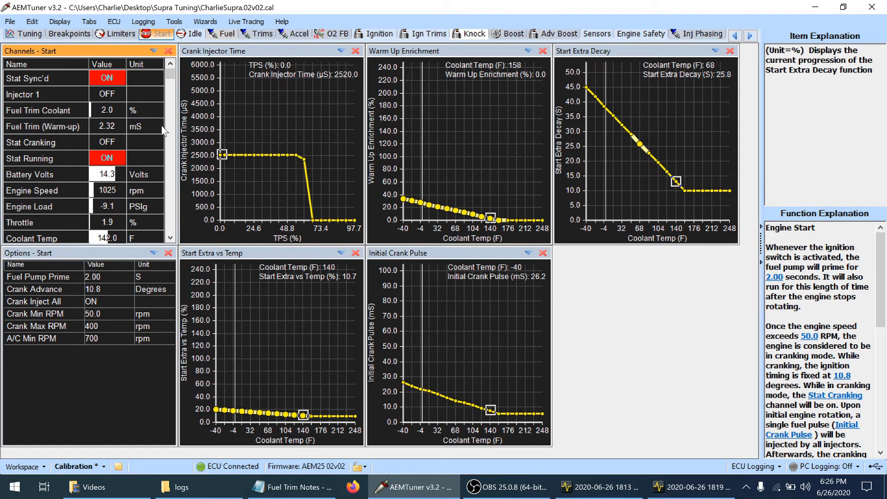
click(24, 34)
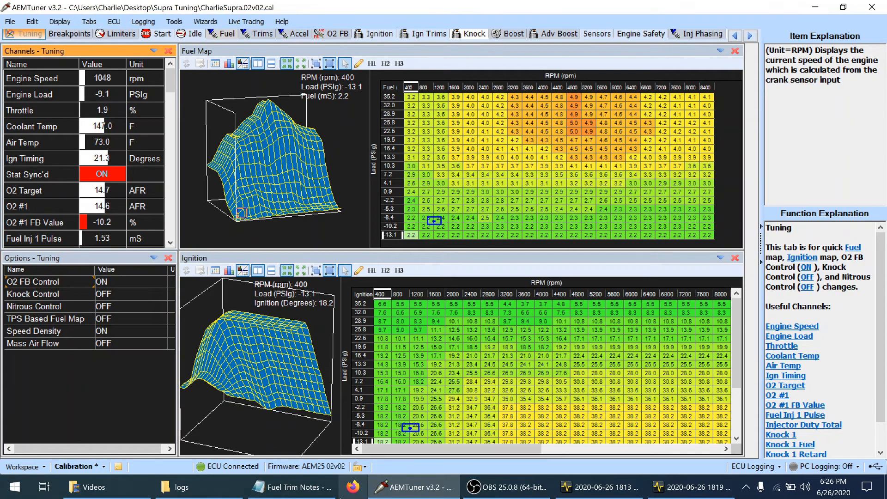
click(318, 493)
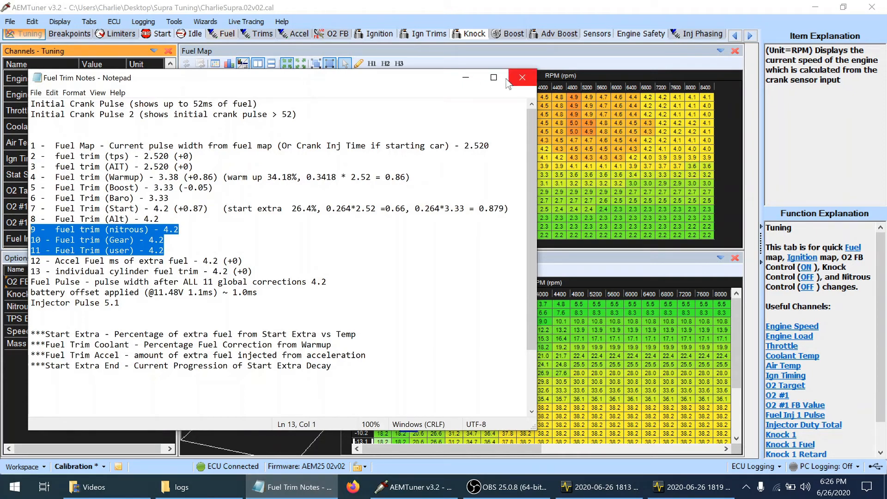
click(466, 78)
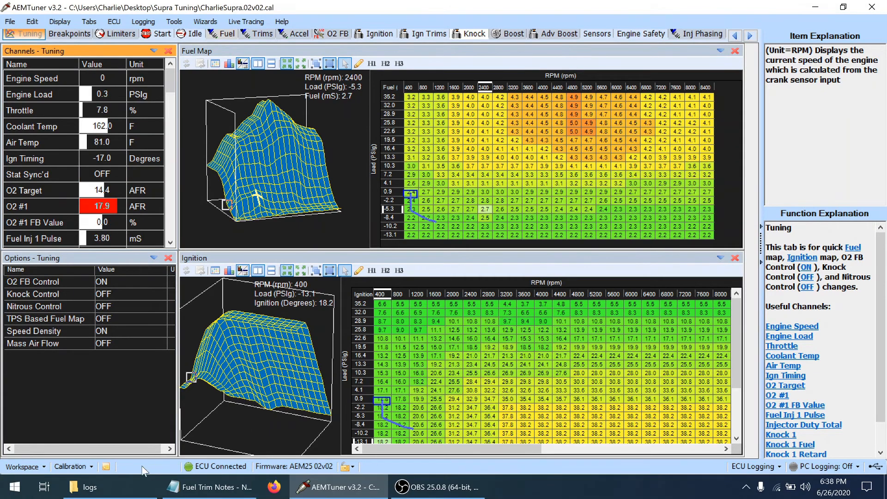
click(83, 487)
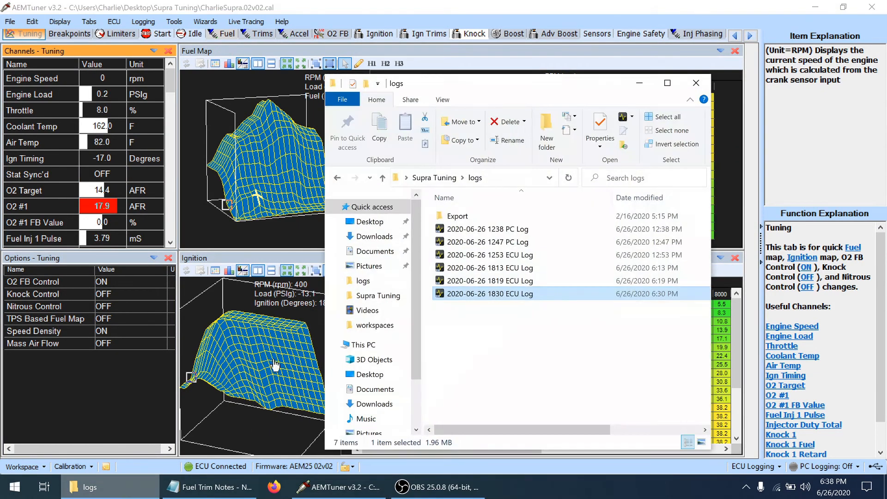
double_click(478, 294)
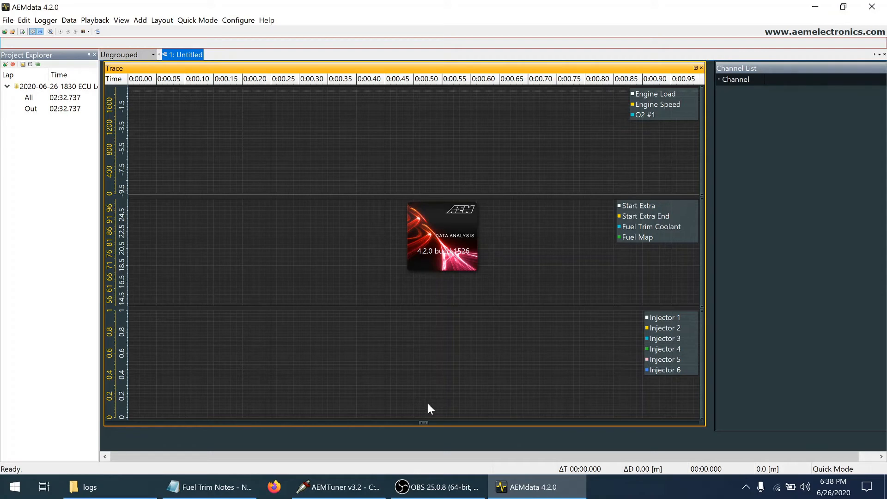
mouse_move(422, 424)
mouse_down()
mouse_move(243, 430)
mouse_move(257, 426)
mouse_up()
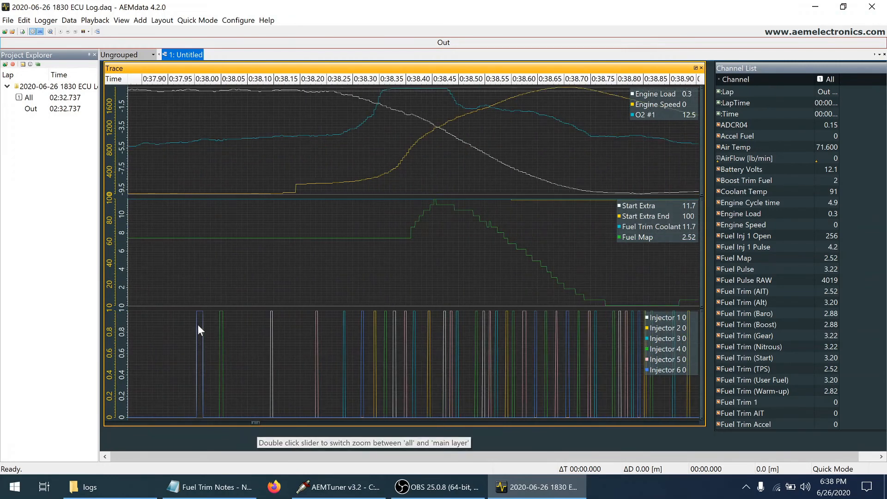
Examine O2 #1, engine speed and the fuel channels from the first injector pulse through the engine speed peak after starting.
click(199, 326)
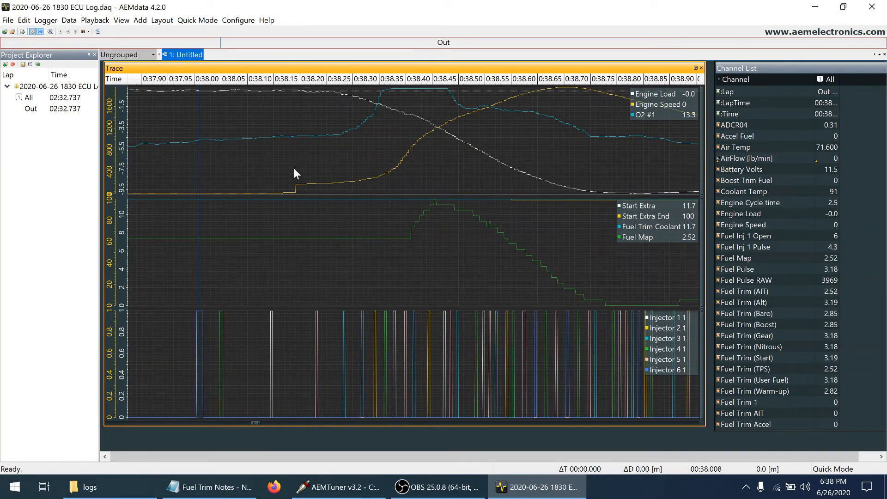
click(431, 93)
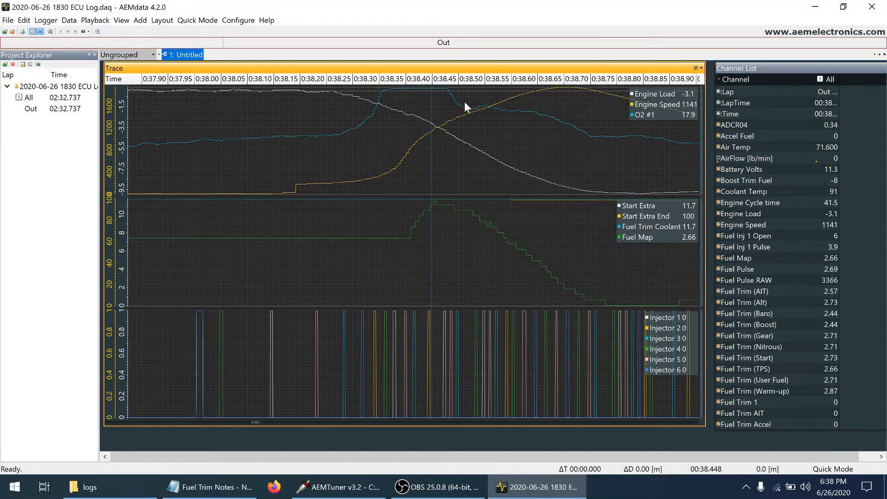
click(503, 123)
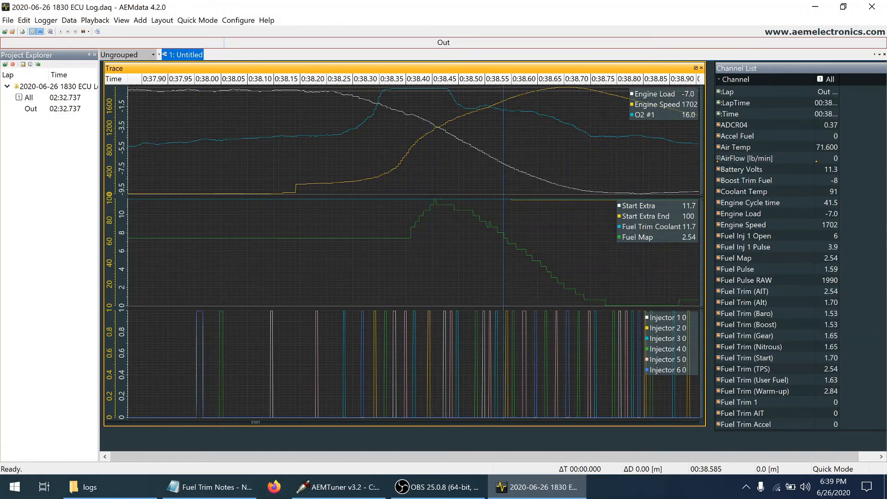
click(537, 125)
click(571, 126)
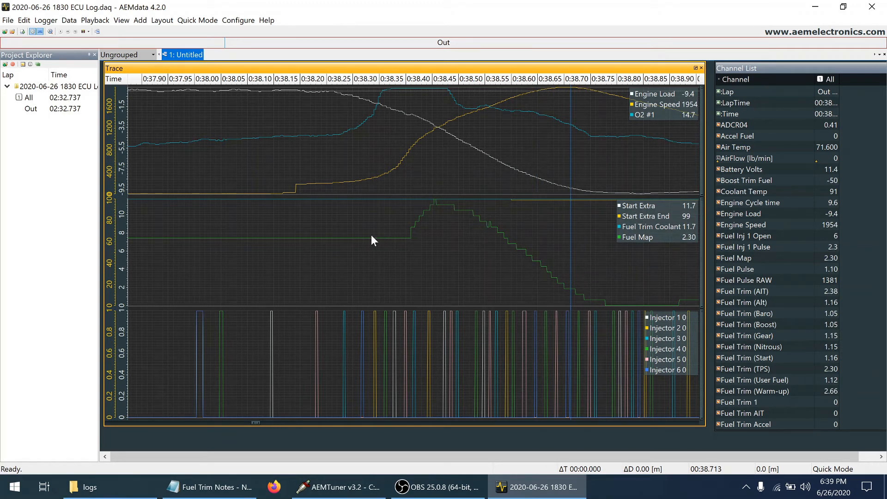
click(619, 298)
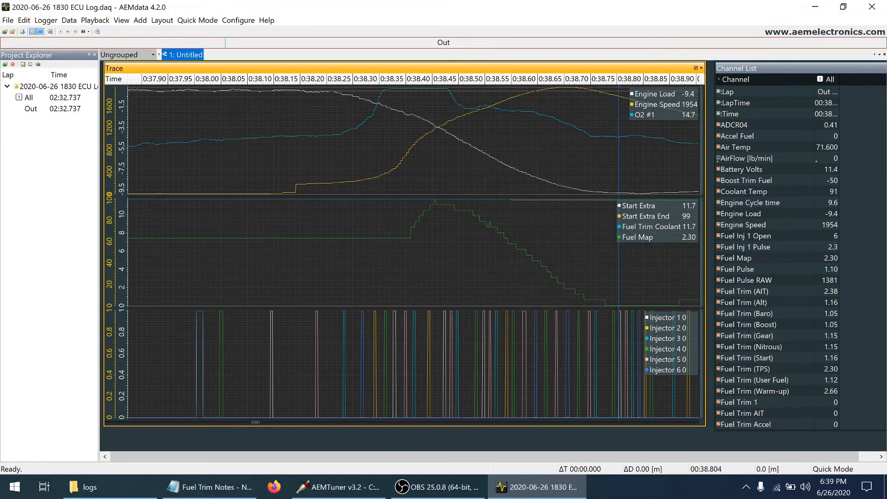
click(384, 237)
click(630, 297)
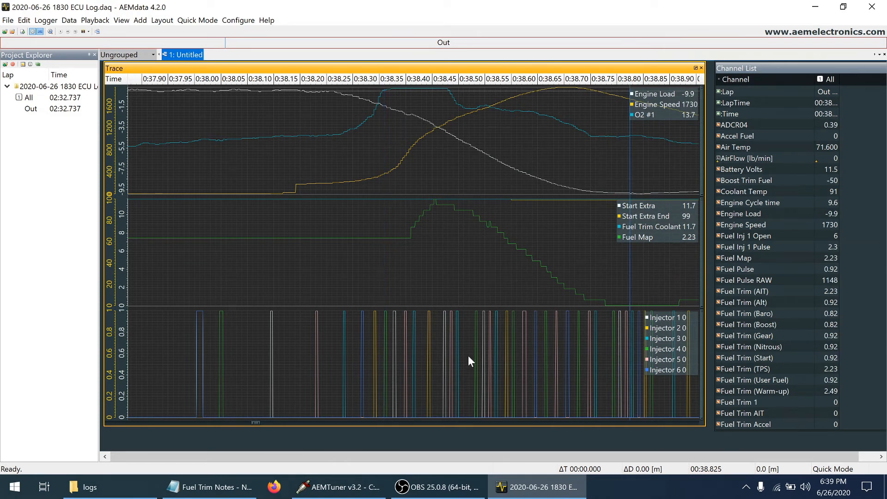
Examine O2 #1, Start Extra and Fuel Trim Coolant just after the start, between about 0:39.6 and 0:42.8 in the log.
scroll(481, 421, down, 4)
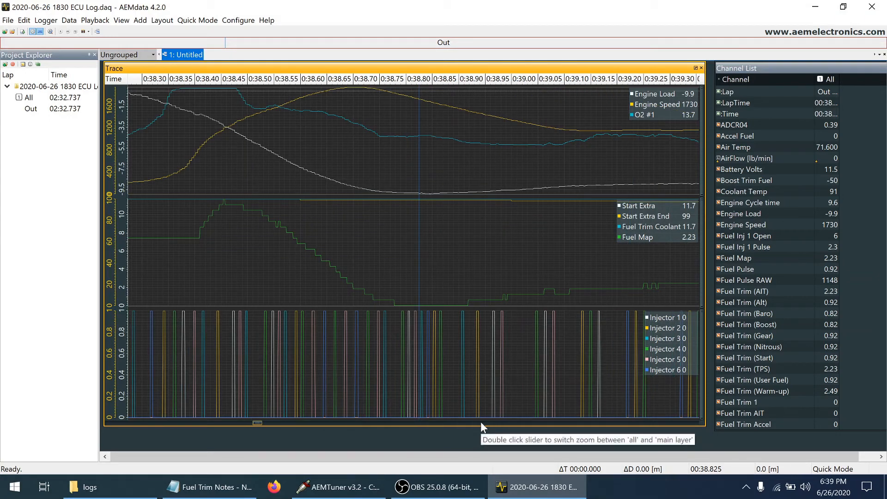
click(621, 267)
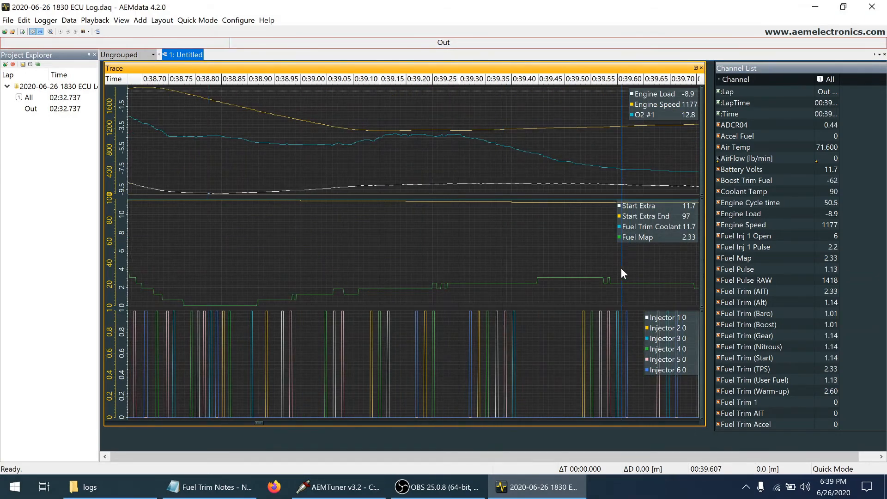
scroll(618, 420, down, 14)
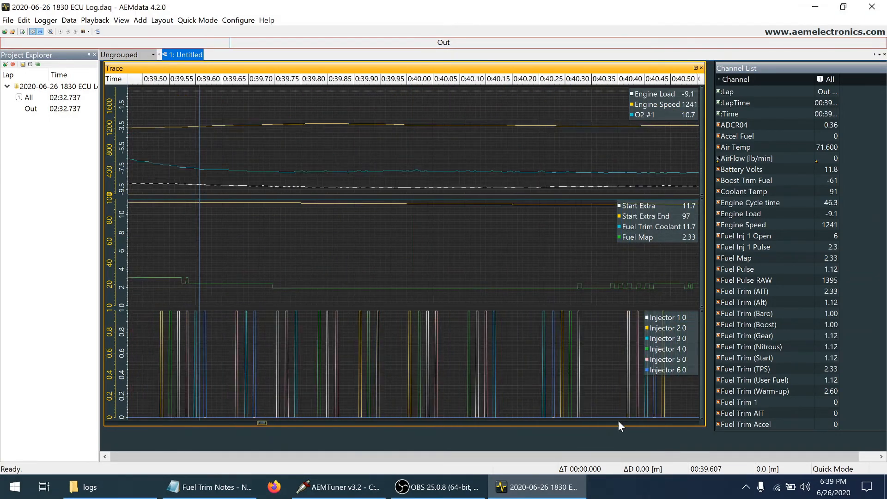
click(519, 156)
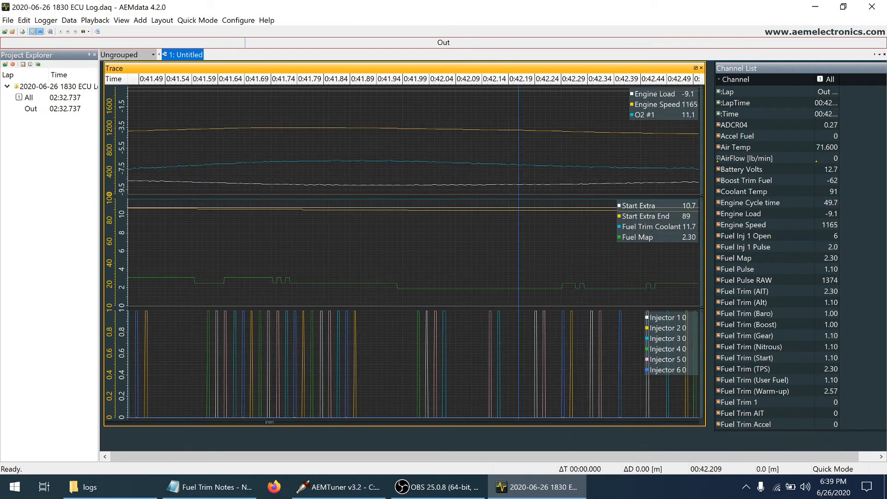
click(204, 155)
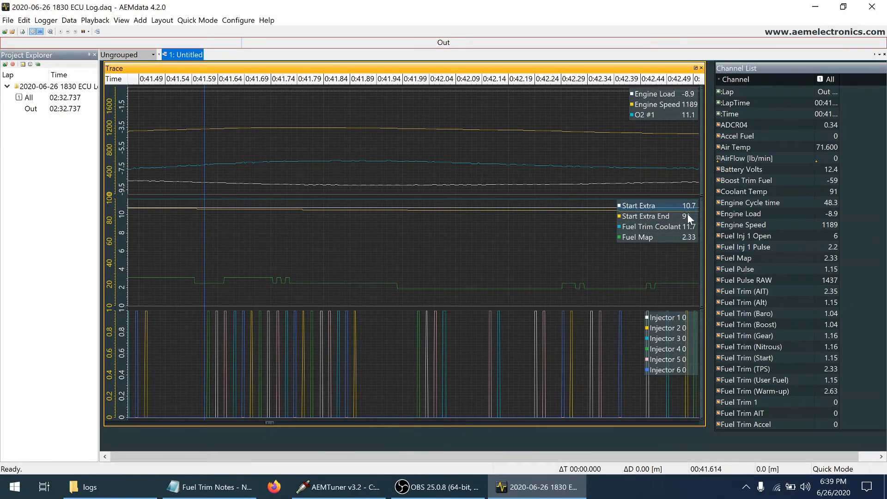
click(642, 423)
click(649, 422)
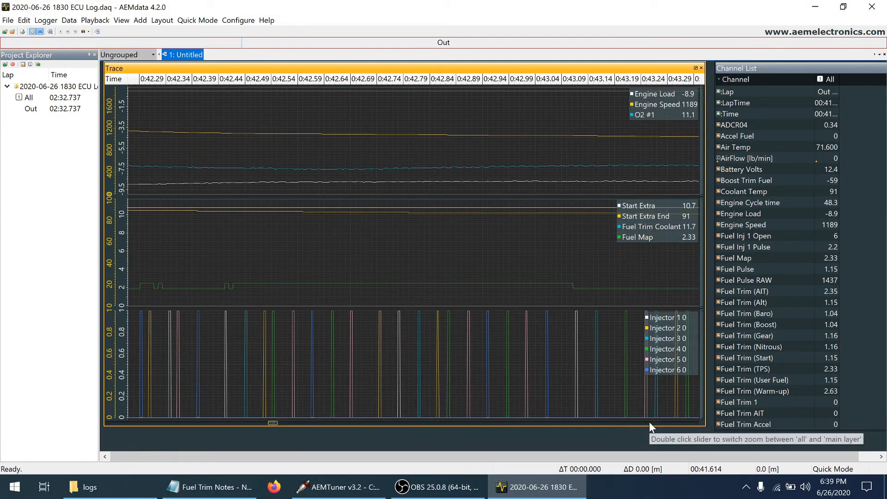
click(649, 422)
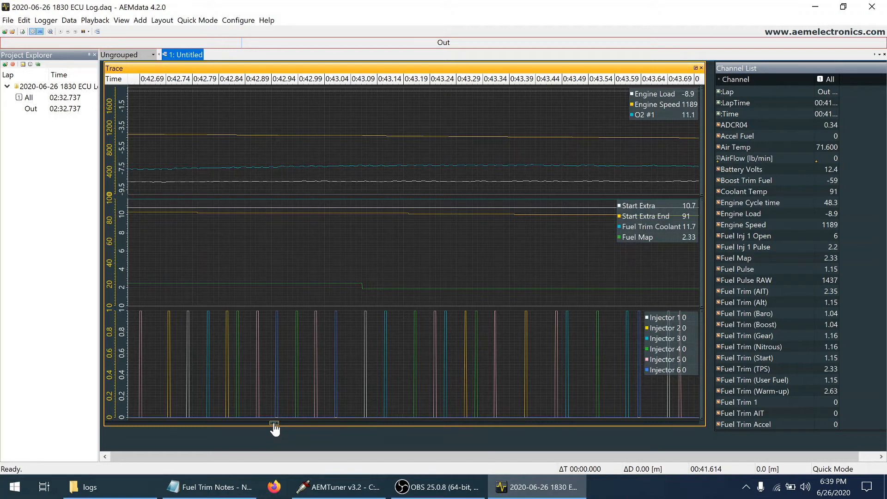
click(554, 245)
click(181, 207)
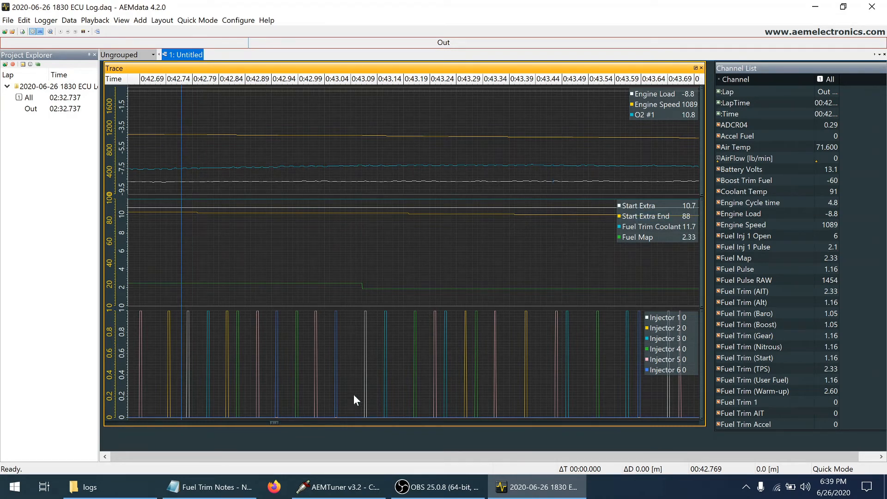
Check the Start Extra decay against O2 #1 at about 1:01, 1:07 and 1:13 in the log.
drag(271, 421, 345, 443)
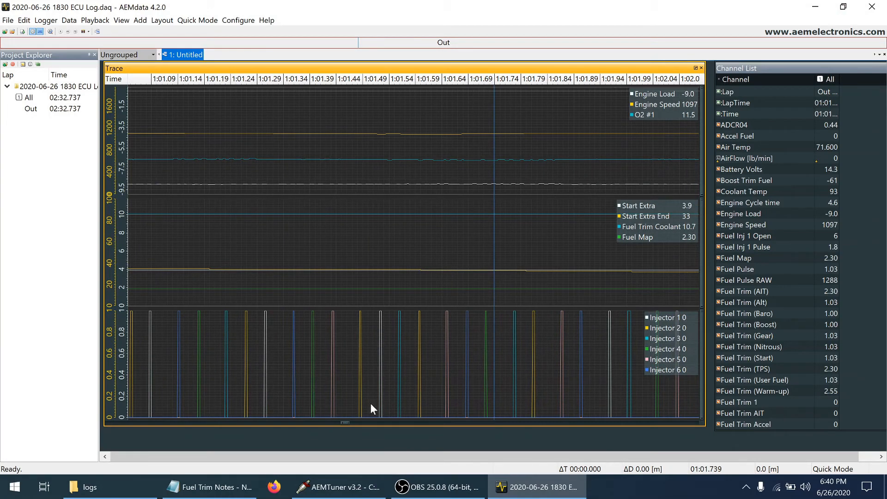
drag(348, 423, 368, 424)
click(478, 264)
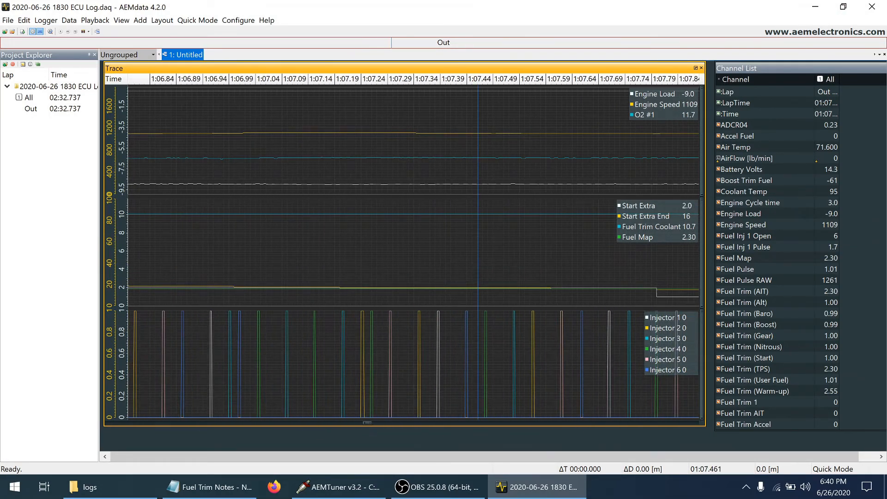
click(597, 268)
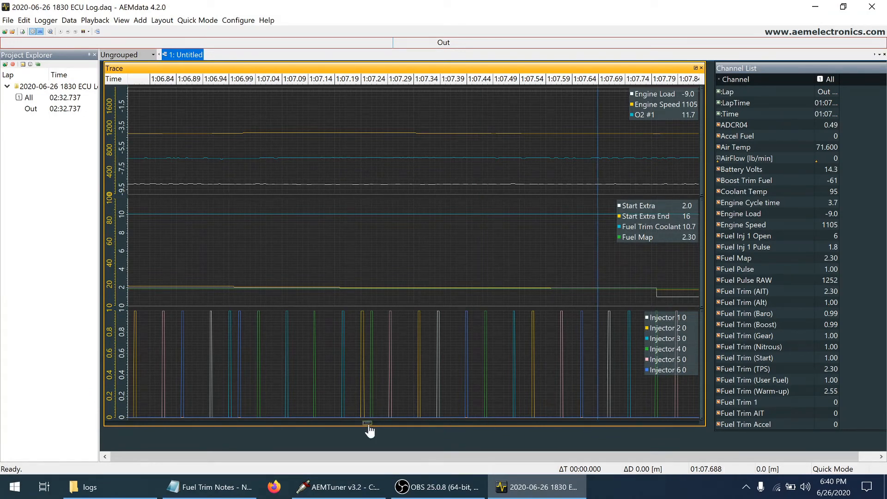
drag(370, 427, 394, 428)
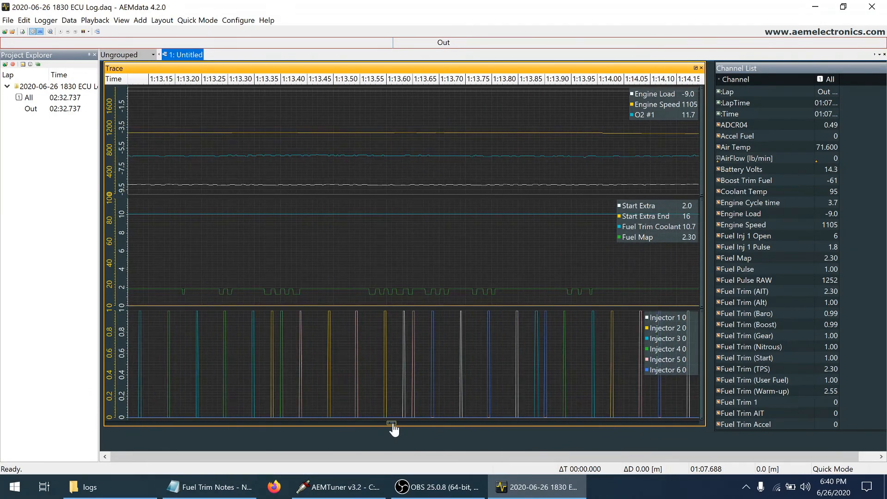
click(471, 251)
click(382, 258)
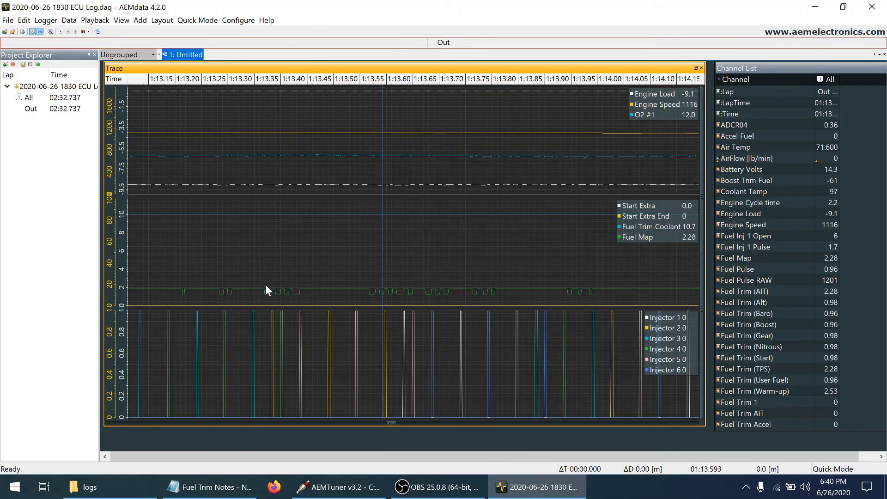
click(218, 285)
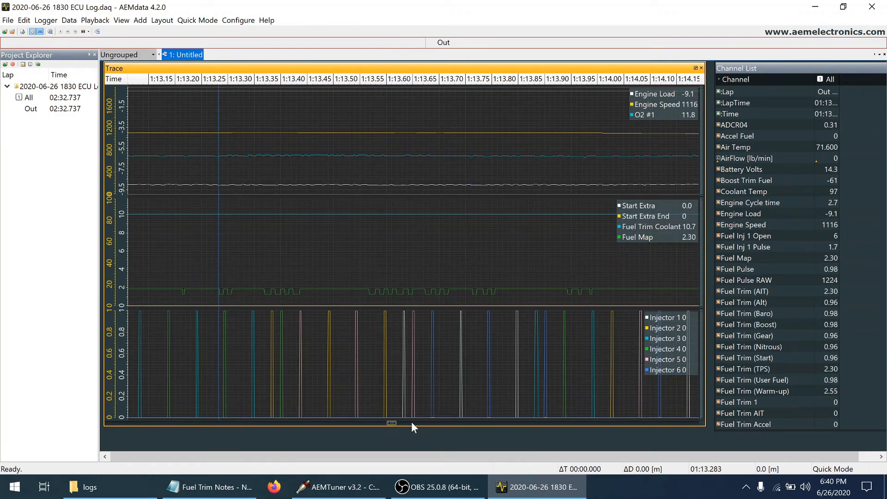
In AEMTuner, lower the Crank Injector Time points from 0.0 to 60.9% TPS together, bringing the 60.9% point to 2280 µS, and save the calibration.
click(333, 487)
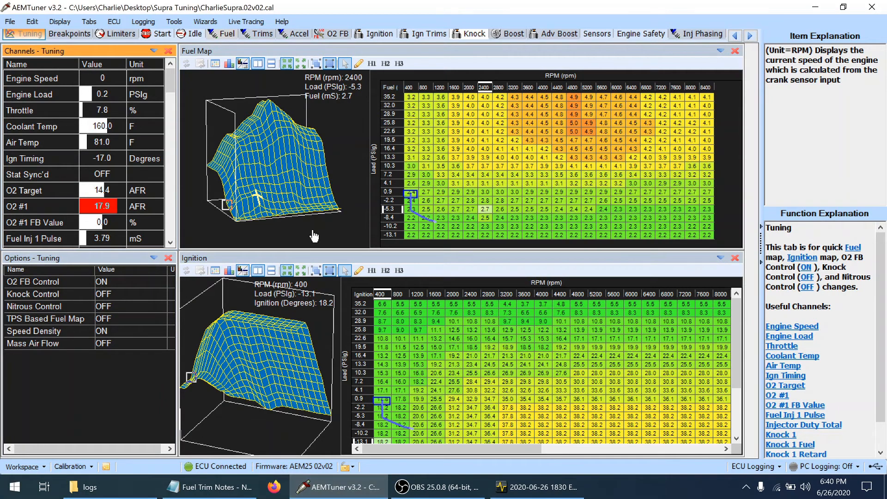
click(159, 36)
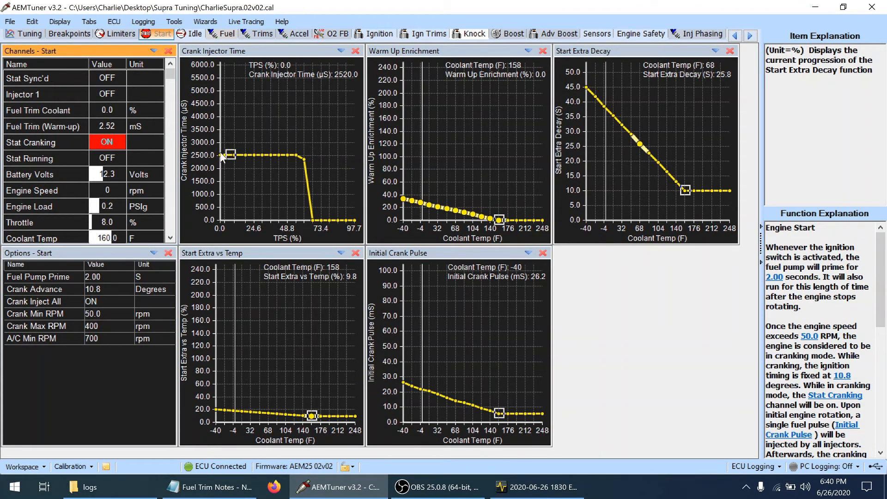
click(226, 157)
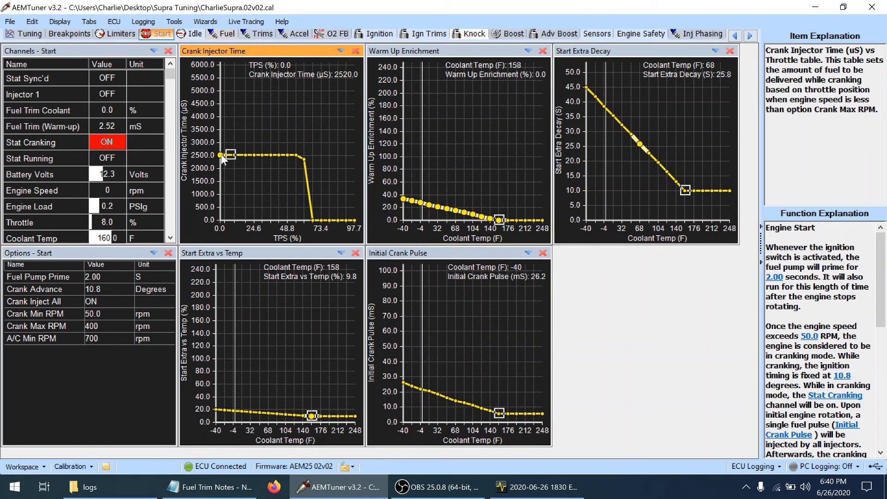
key(shift+Right)
key(shift+Right)
key(shift+Right)
key(shift+Right)
key(shift+Right)
key(shift+Right)
key(shift+Right)
key(shift+Right)
key(shift+Right)
key(shift+Right)
key(shift+Right)
key(shift+Right)
key(shift+Right)
key(shift+Right)
key(shift+Right)
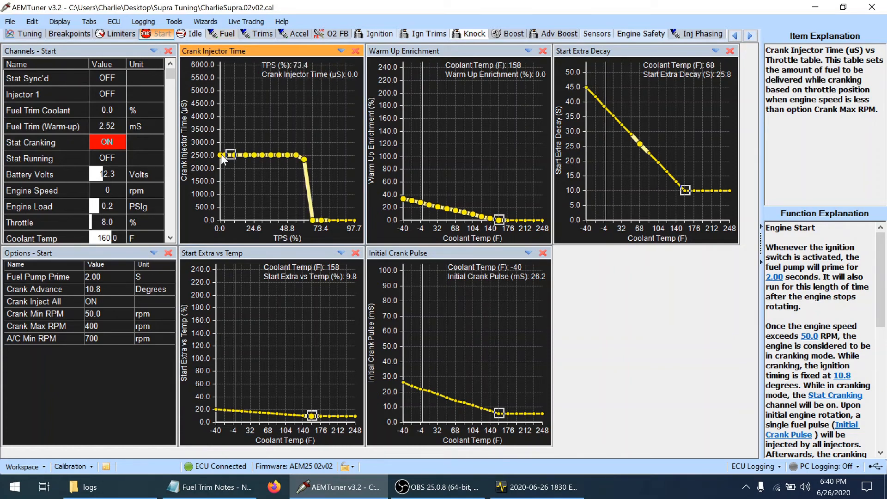
key(shift+Left)
key(shift+Left)
key(shift+Left)
key(shift+Left)
key(shift+Left)
key(shift+Left)
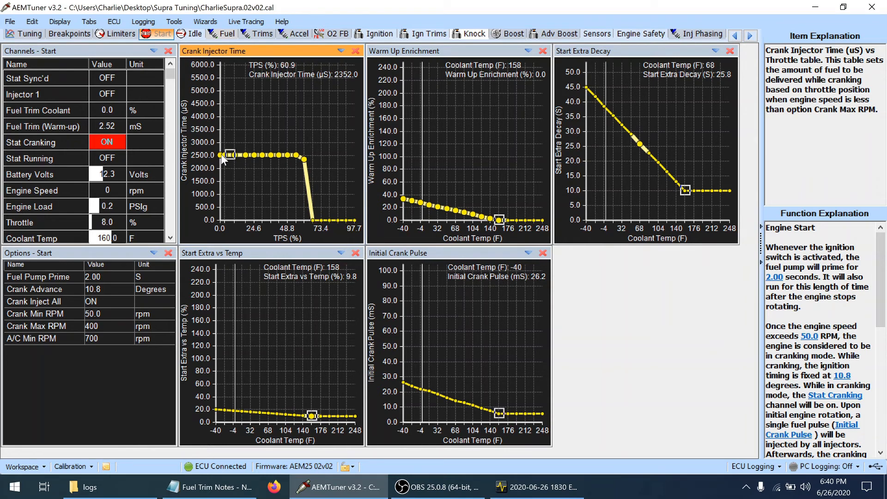
key(shift+Right)
key(Down)
key(Down)
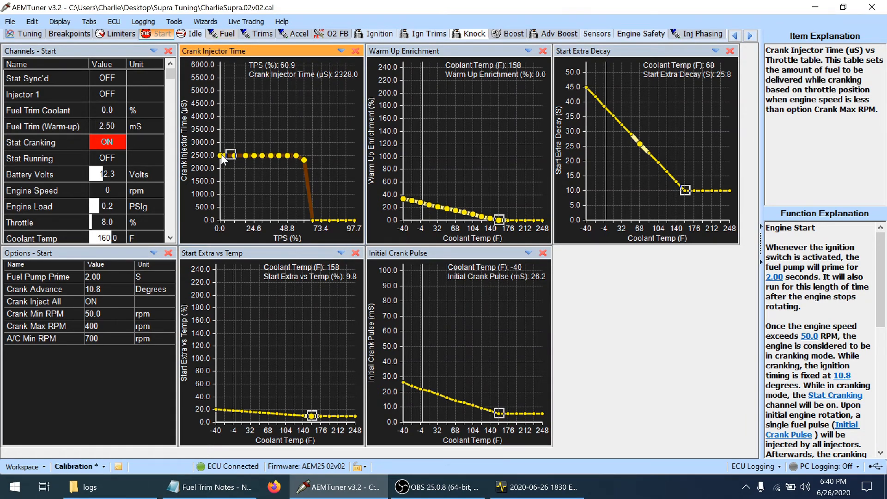
key(Down)
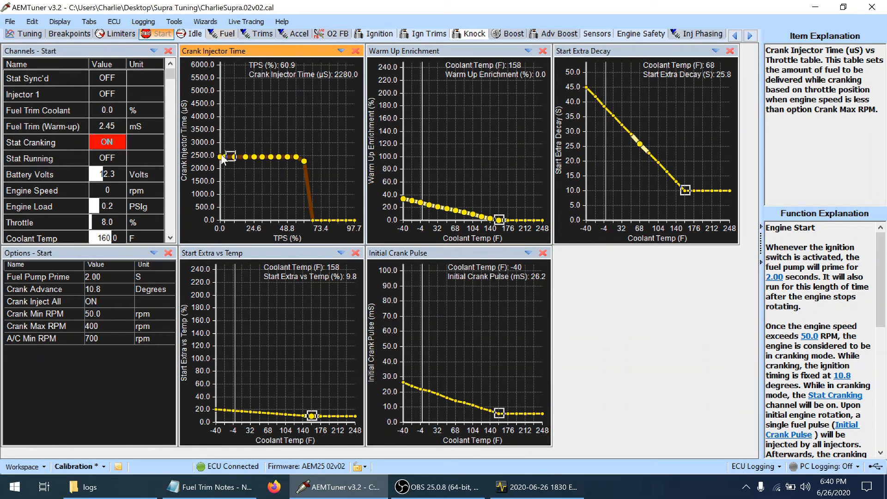
key(ctrl+s)
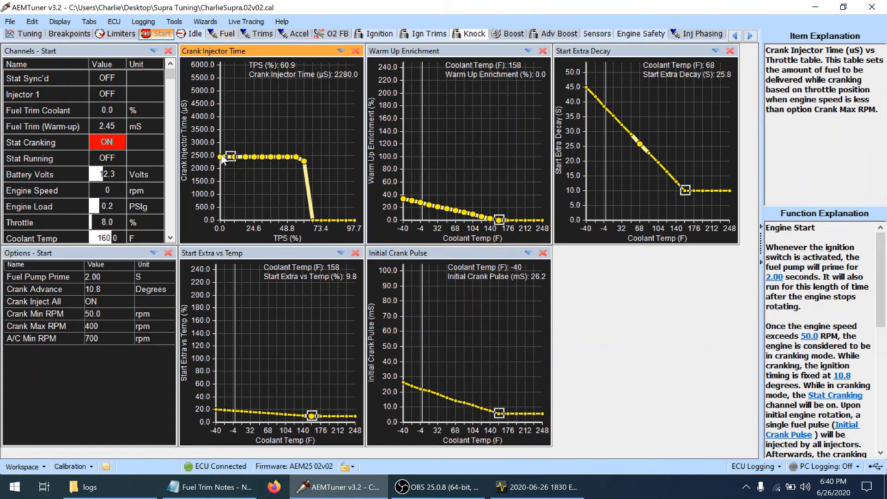
Lower every point of the Start Extra vs Temp curve together, bringing the -40 F point to 18.6%, and save the calibration.
click(328, 390)
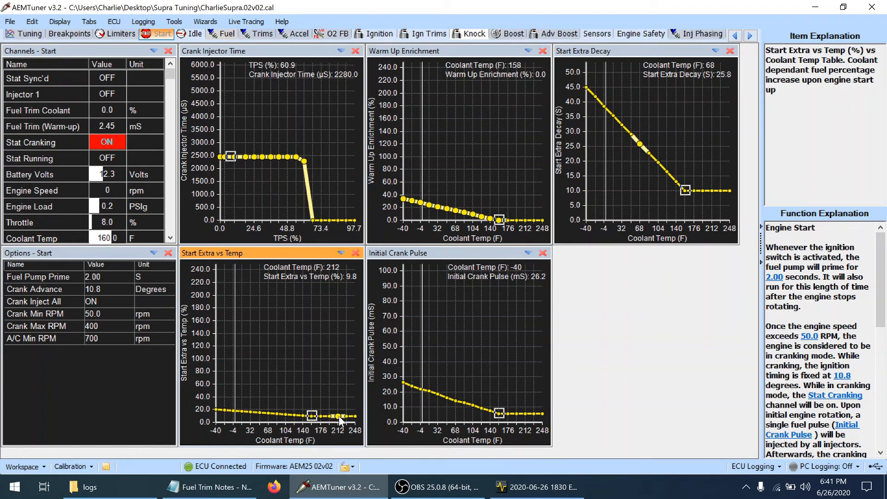
key(Right)
key(Right)
key(shift+Left)
key(shift+Left)
key(shift+Left)
key(shift+Left)
key(shift+Left)
key(shift+Left)
key(shift+Left)
key(shift+Left)
key(shift+Left)
key(shift+Left)
key(shift+Left)
key(shift+Left)
key(shift+Left)
key(shift+Left)
key(shift+Left)
key(shift+Left)
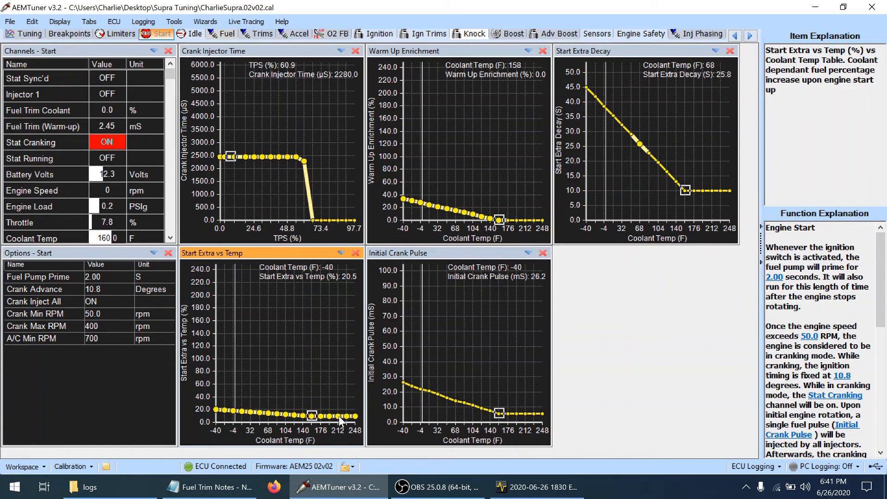
key(minus)
key(minus)
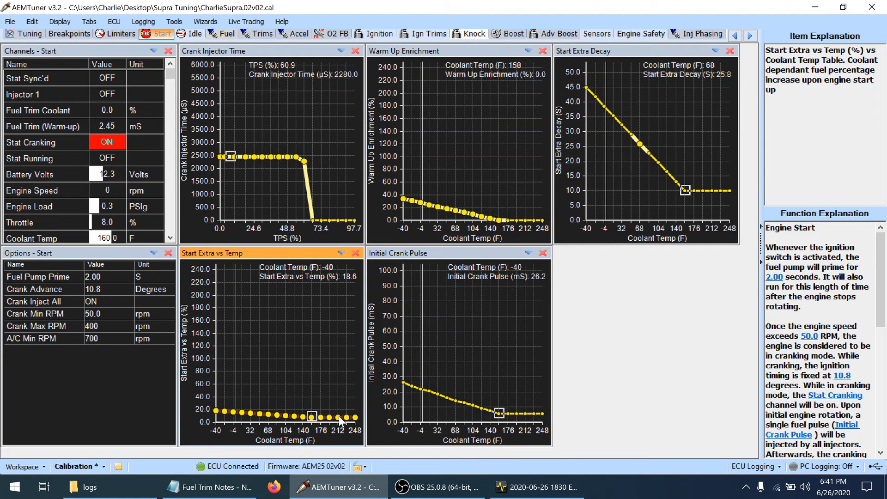
click(340, 420)
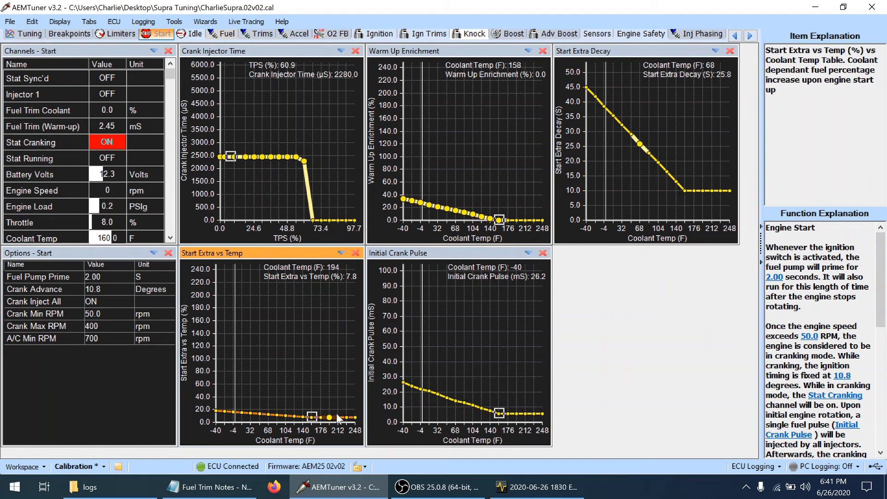
key(ctrl+s)
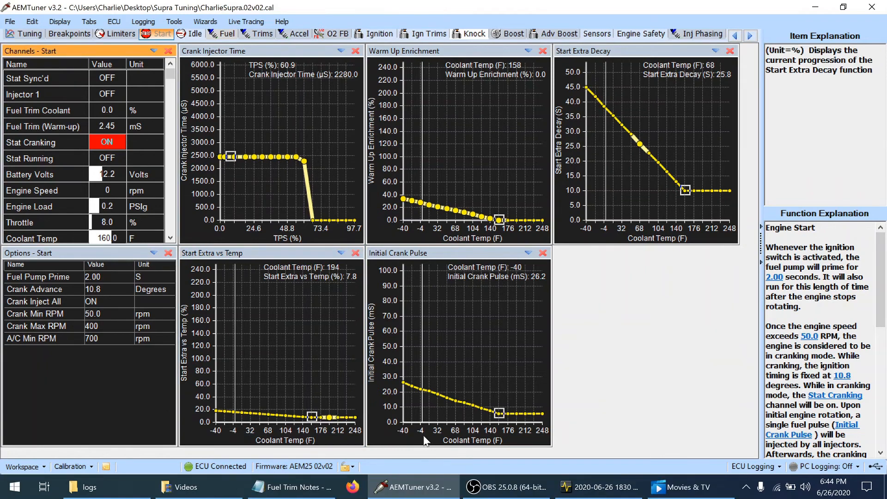
click(307, 418)
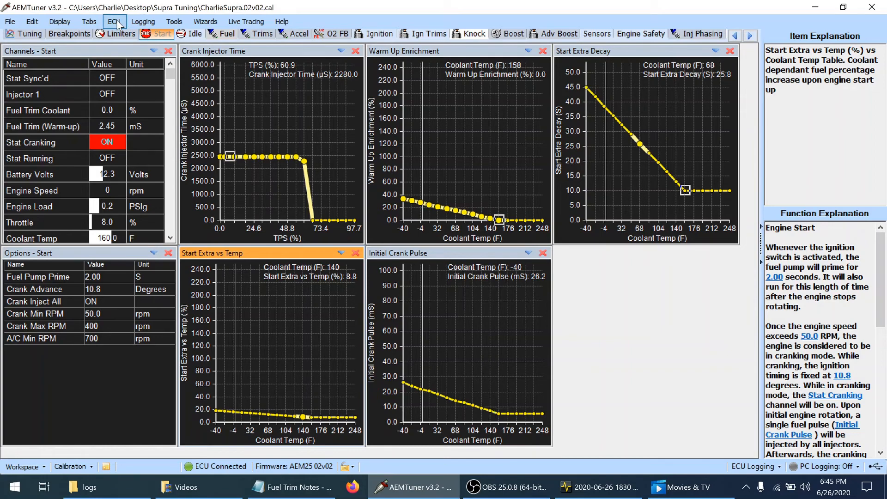
Erase the internal log on the EMS through the ECU logging setup, acknowledge the required power cycle, and close the setup.
click(143, 21)
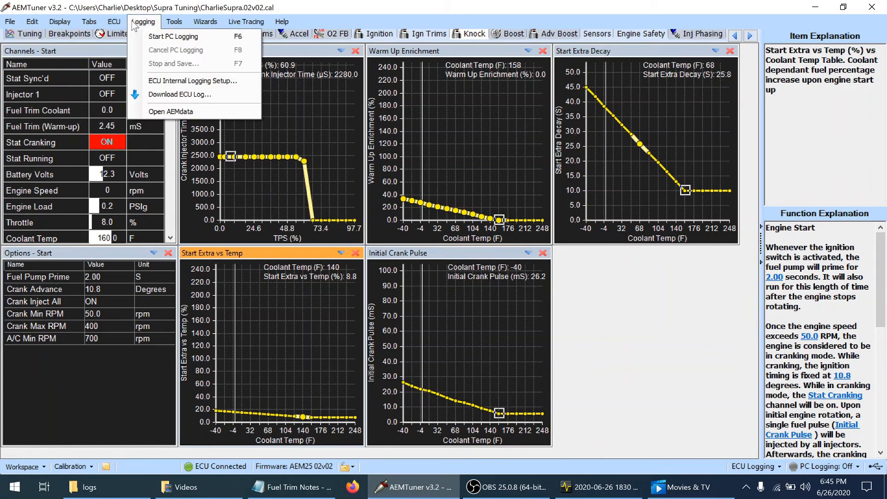
click(148, 79)
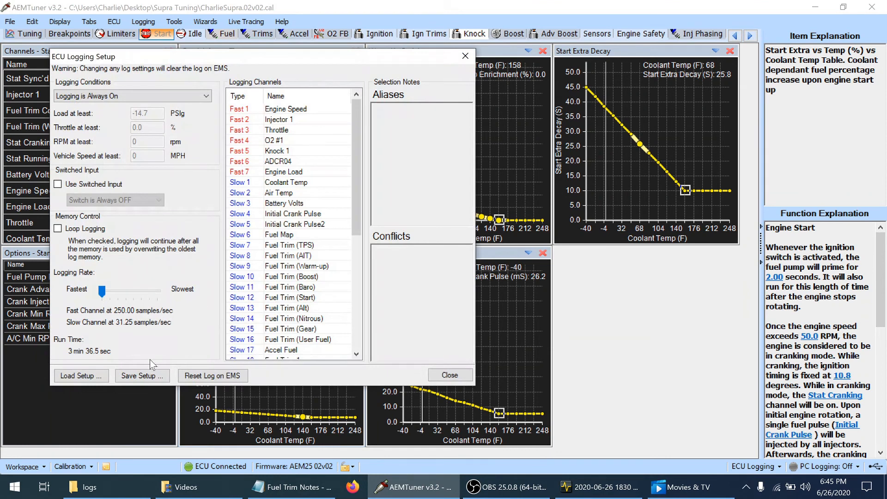
click(202, 377)
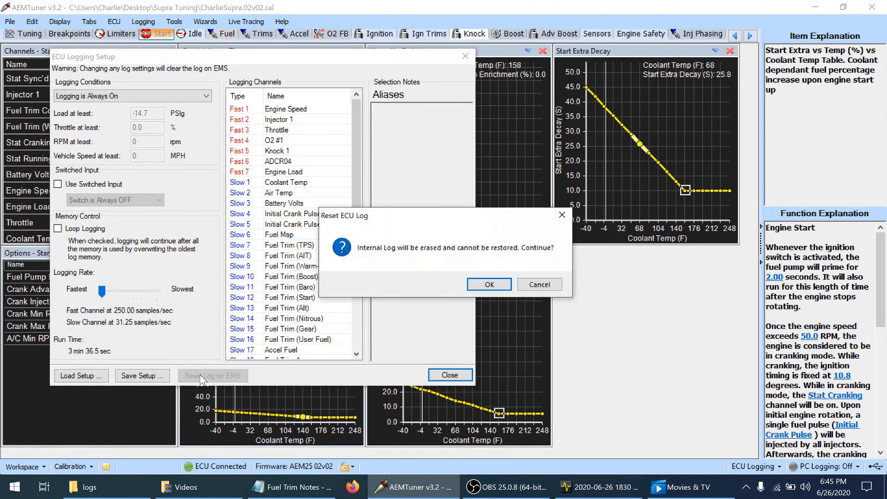
click(496, 286)
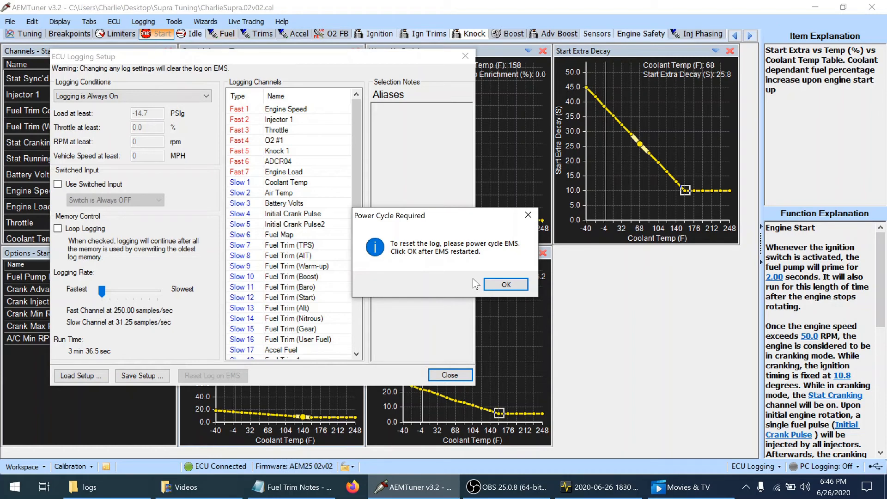
click(496, 283)
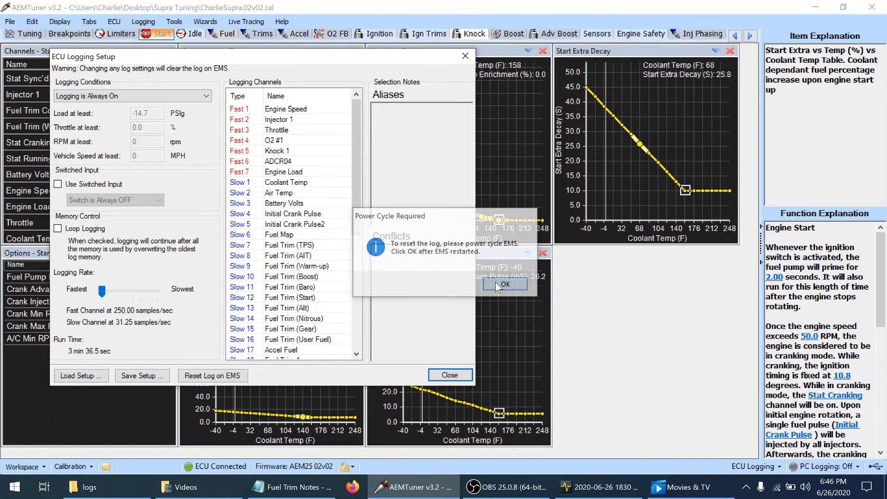
click(449, 375)
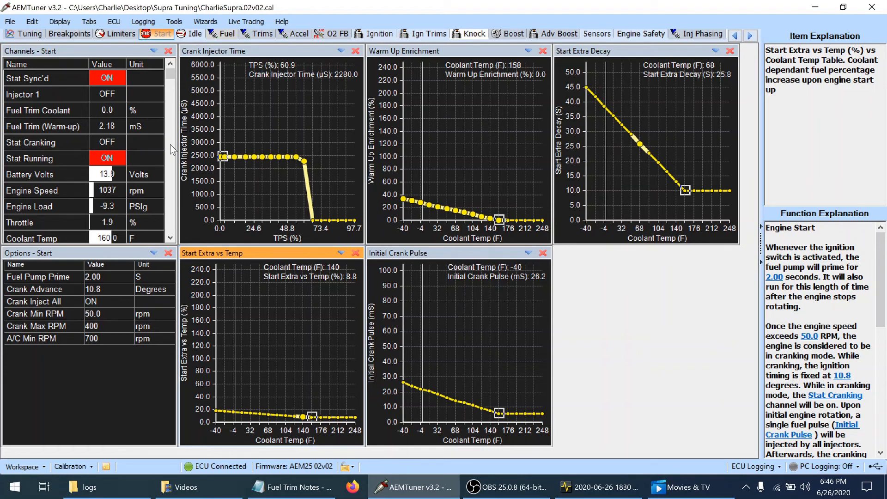
With the engine running, check O2 #1, the fuel channels and the operating point in the Fuel Map at idle.
scroll(110, 125, down, 1)
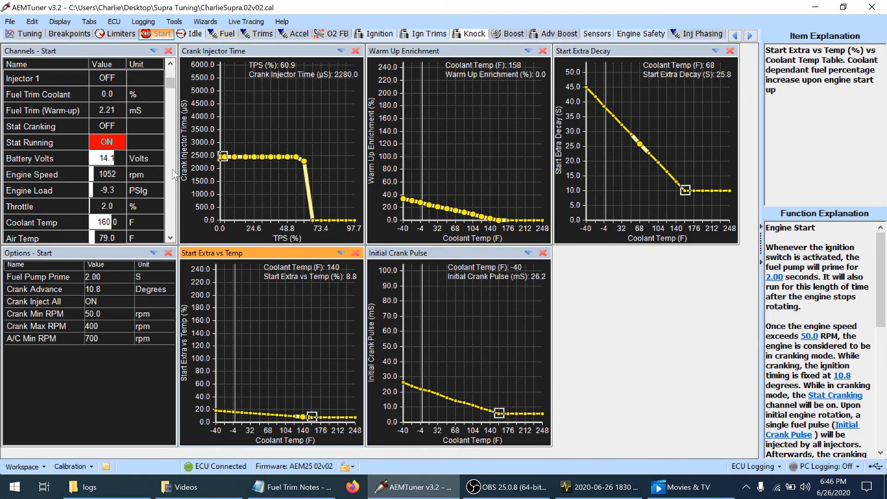
scroll(173, 173, down, 1)
scroll(173, 173, down, 9)
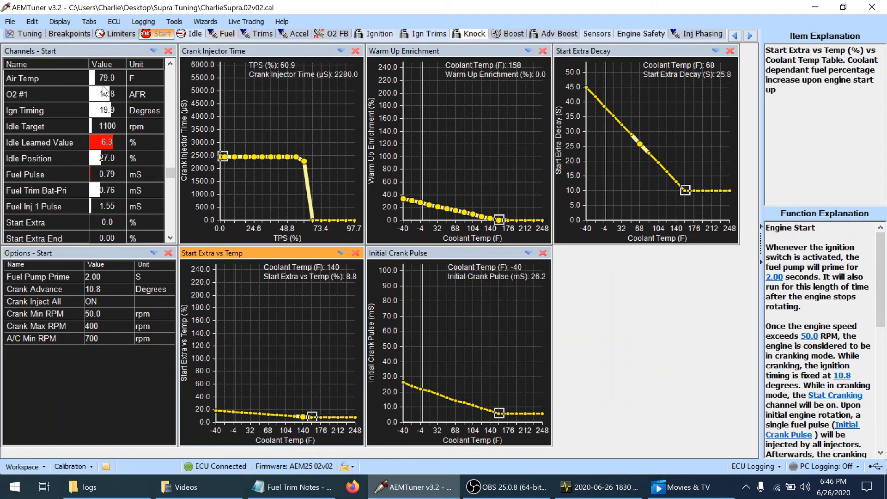
click(29, 37)
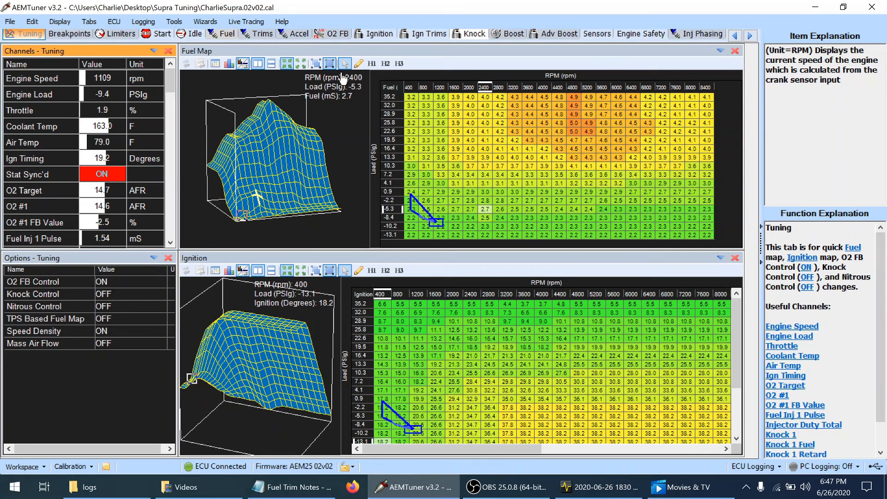
click(316, 64)
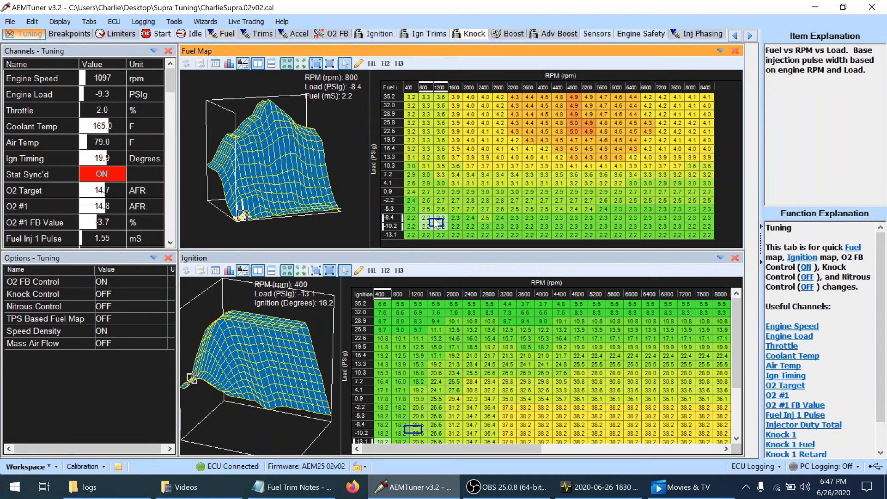
click(226, 34)
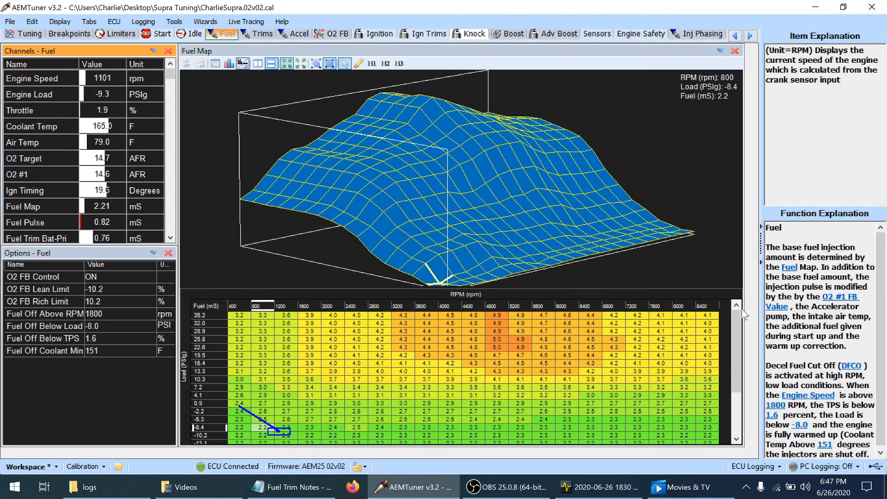
click(739, 320)
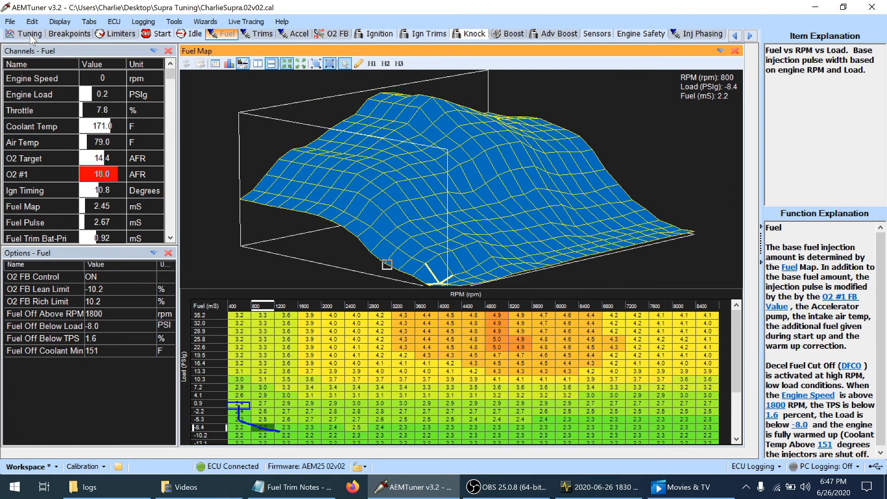
Download the ECU log, keeping it on the ECU, and close the AEMdata window showing the 1830 log.
click(159, 29)
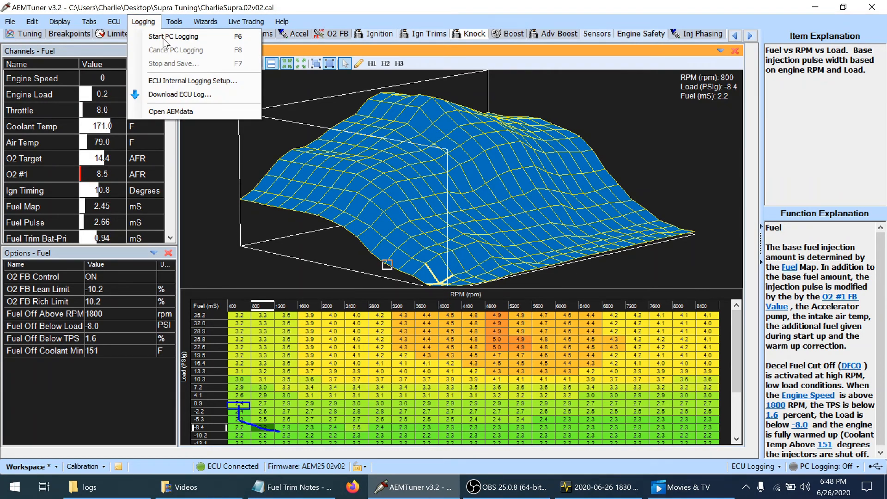
click(177, 94)
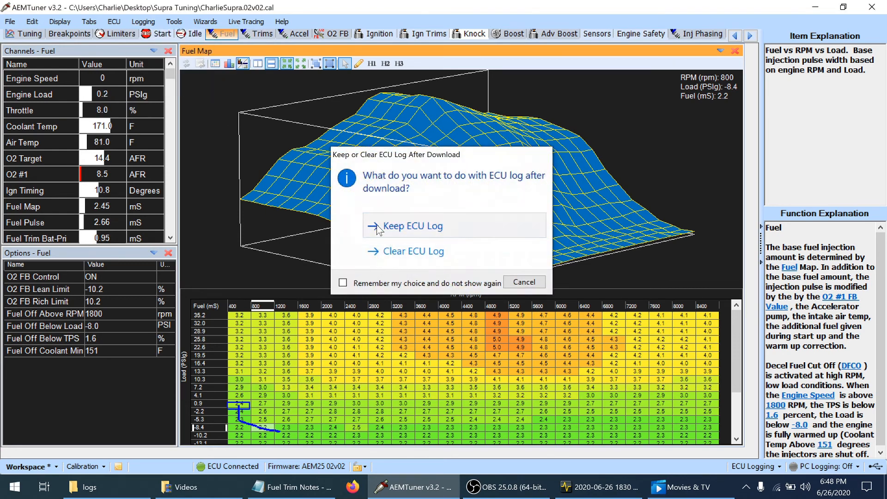
click(378, 229)
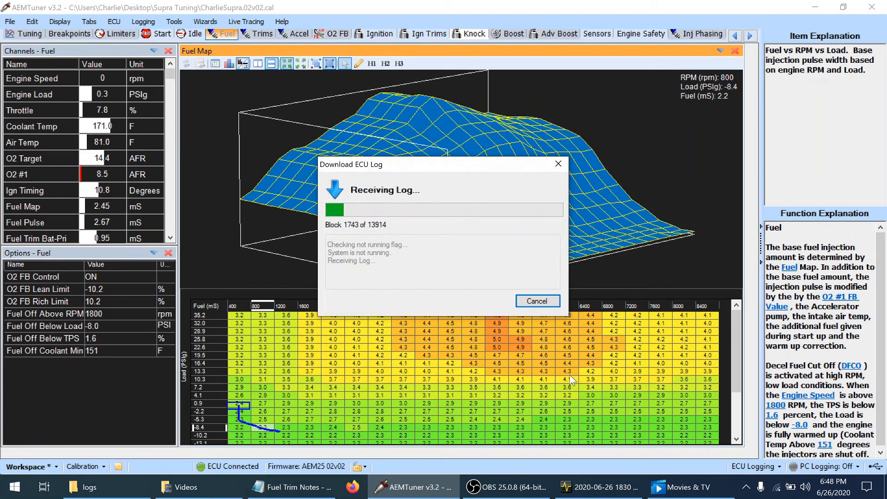
right_click(631, 491)
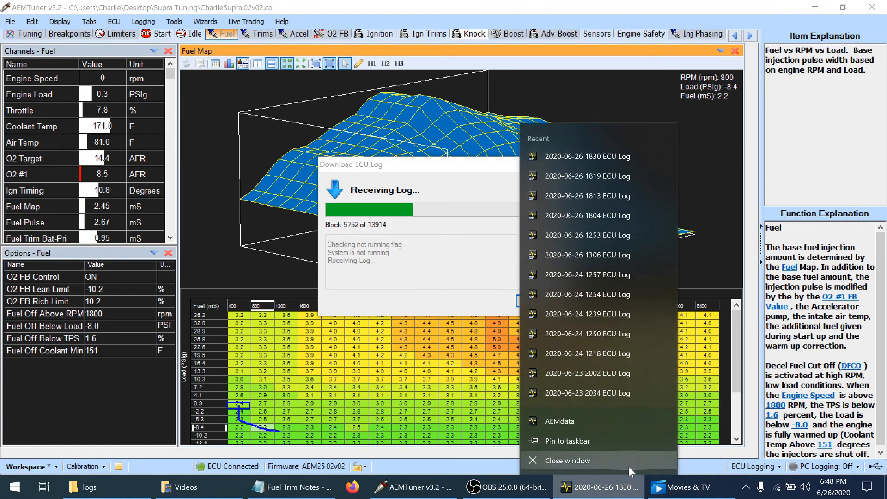
click(629, 466)
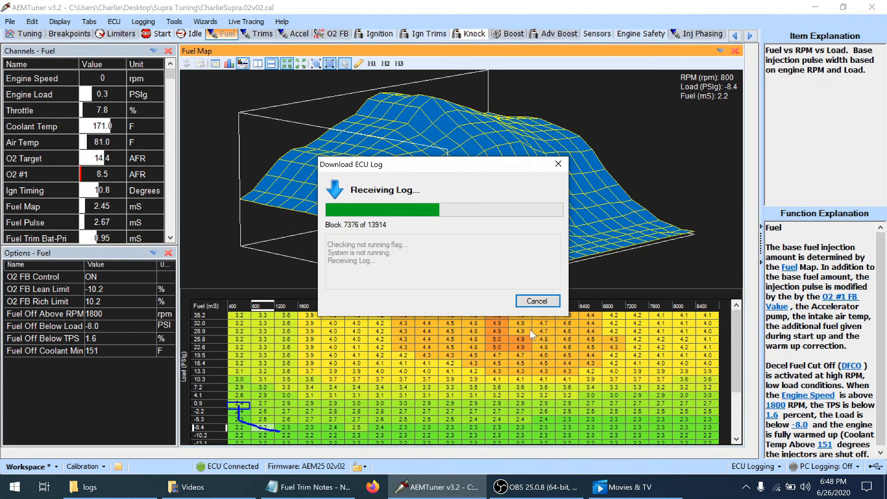
mouse_move(114, 497)
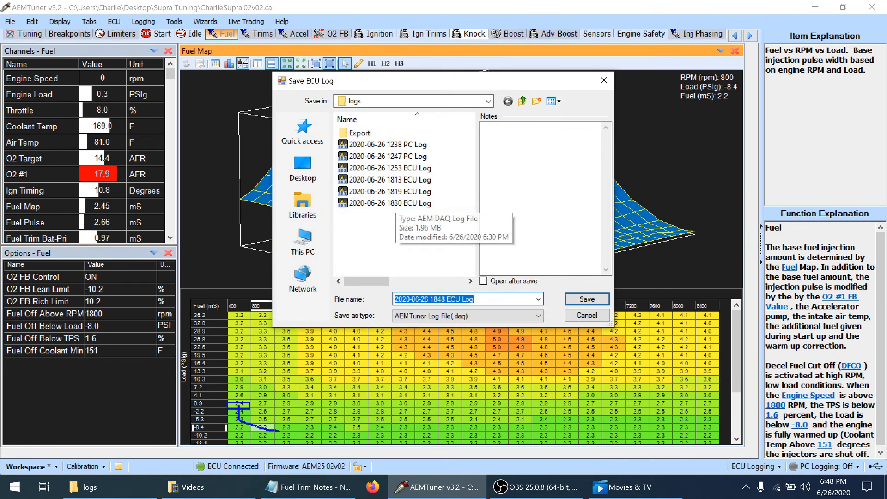
click(584, 301)
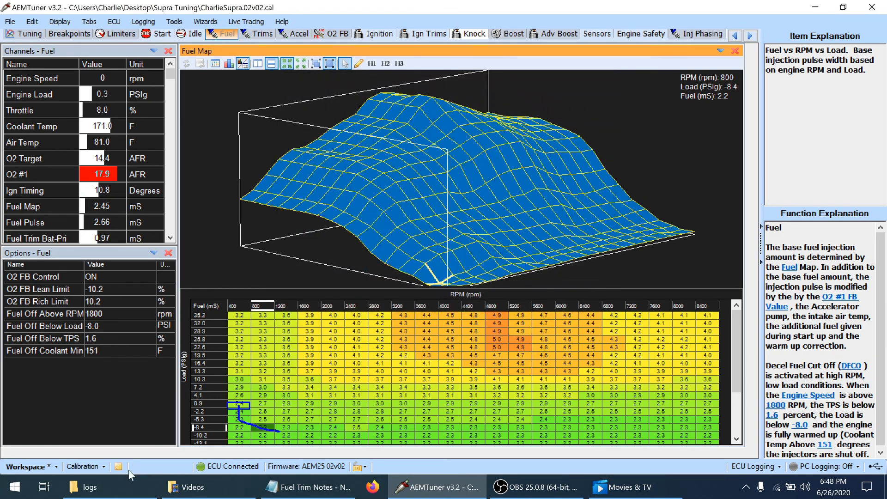
click(135, 485)
click(480, 307)
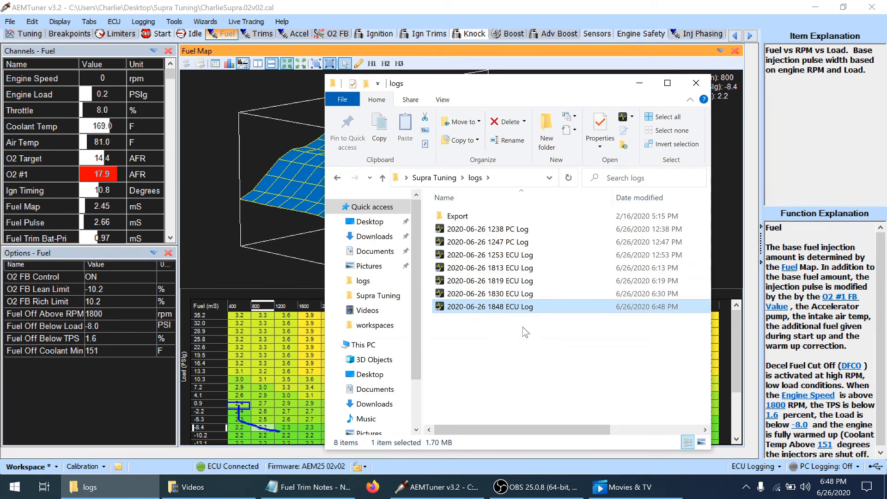
click(523, 308)
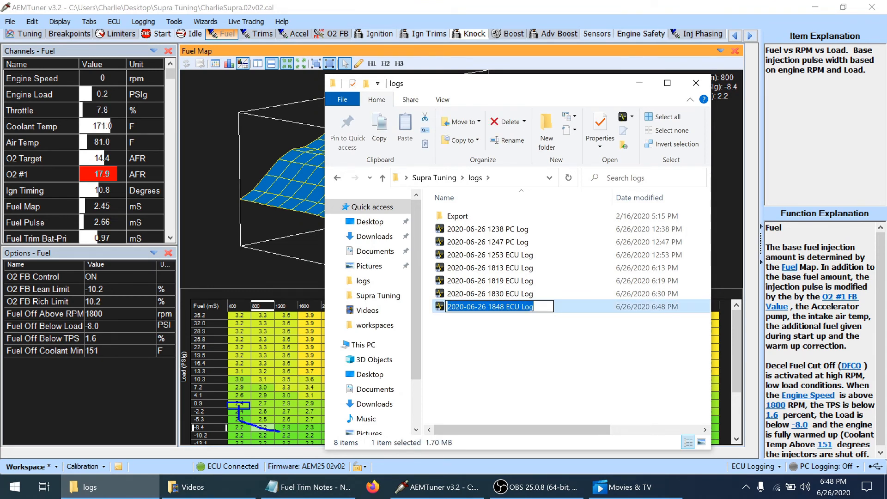
click(529, 318)
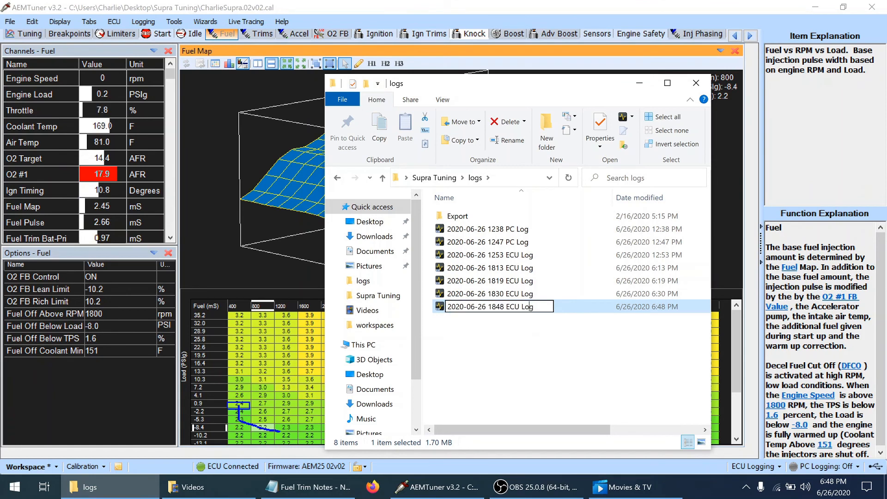
click(530, 337)
double_click(527, 307)
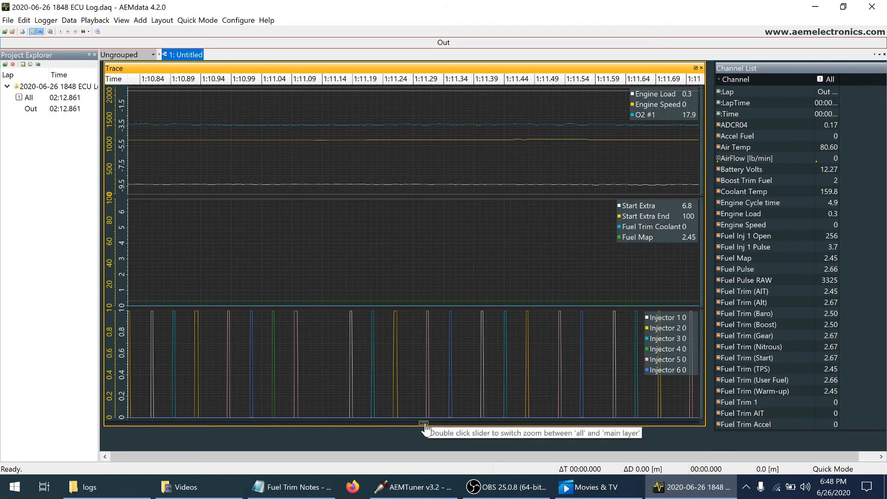
Examine Engine Speed, O2 #1 and the fuel channels through the start, from about 0:41.97 to 0:43.5 in the log.
mouse_move(424, 423)
mouse_down()
mouse_move(290, 420)
mouse_move(297, 419)
mouse_up()
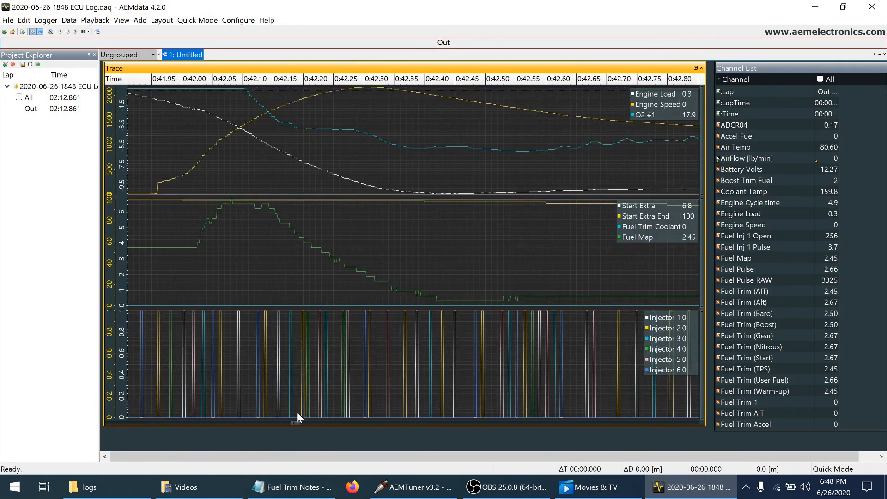
click(195, 231)
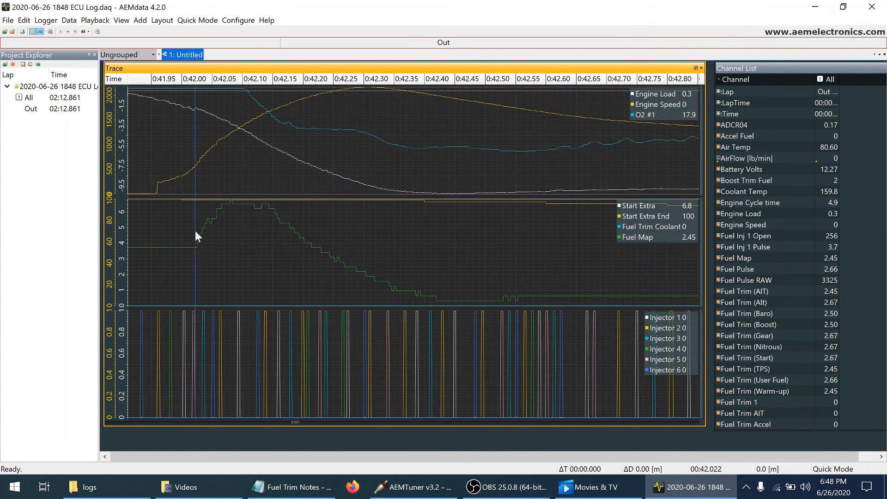
click(166, 238)
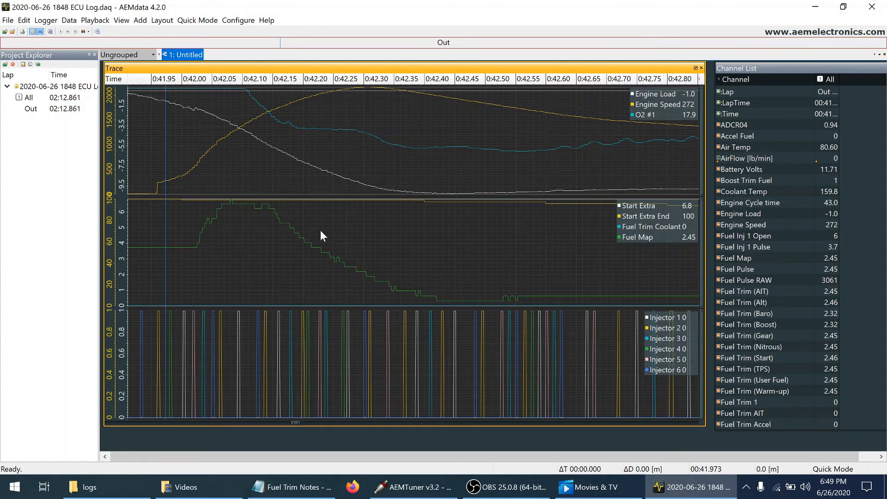
click(243, 206)
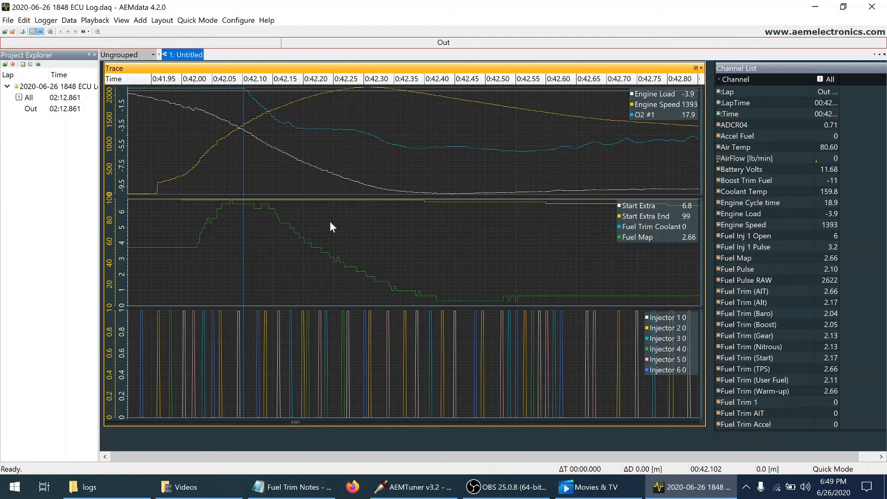
click(371, 271)
click(545, 273)
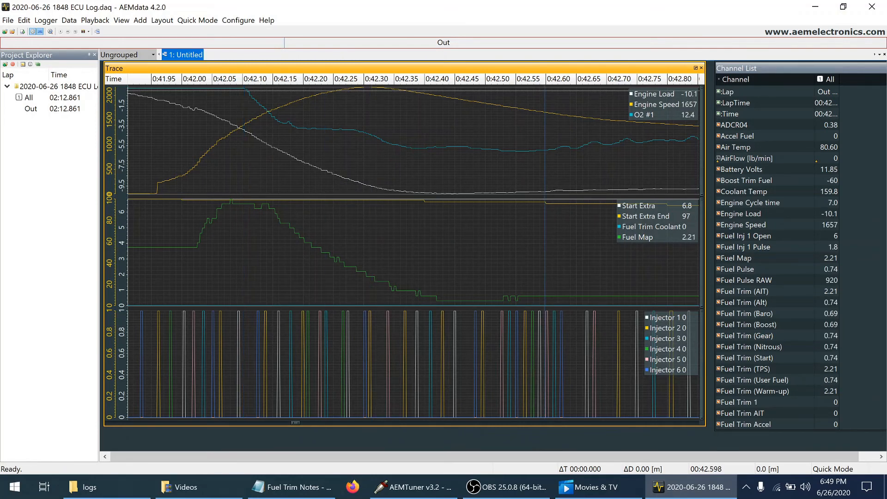
scroll(423, 423, down, 2)
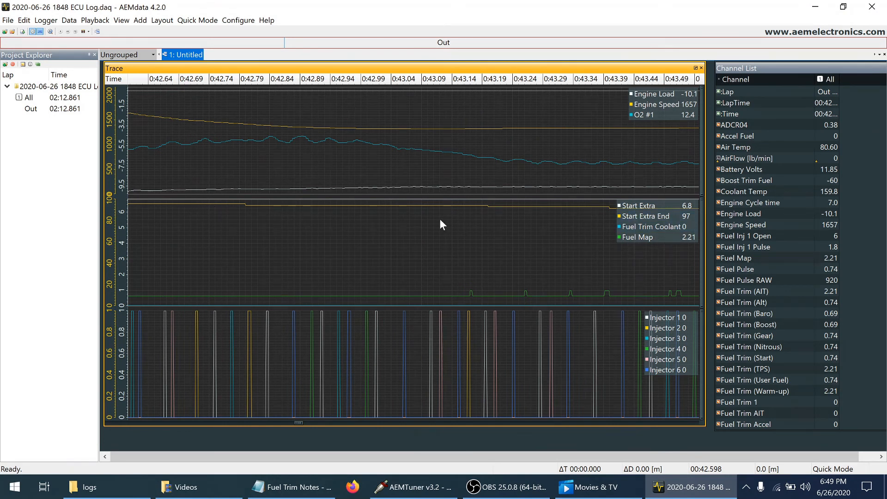
Examine O2 #1, Engine Speed and Start Extra just after the start, from about 0:43.27 to 0:44.67 in the log.
click(533, 204)
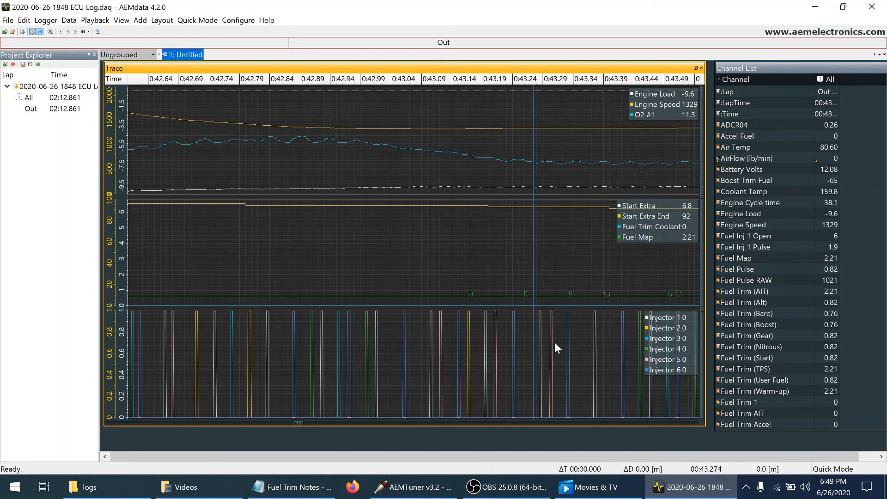
scroll(548, 420, down, 1)
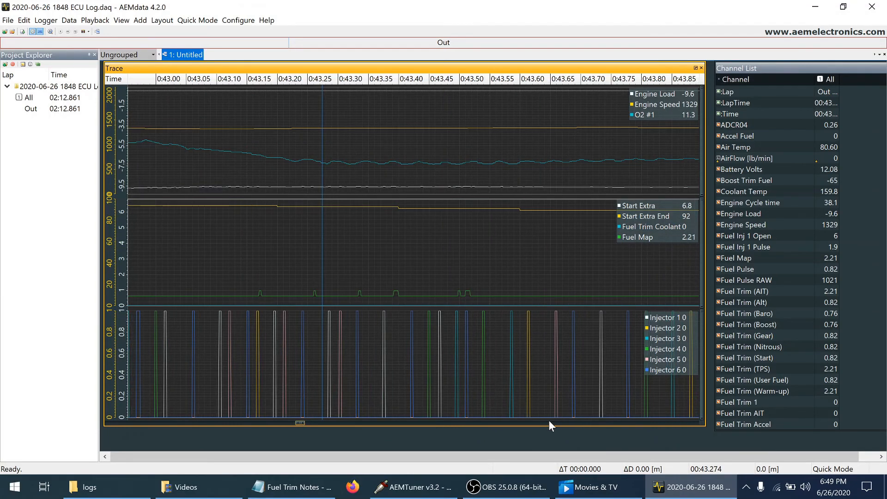
click(558, 258)
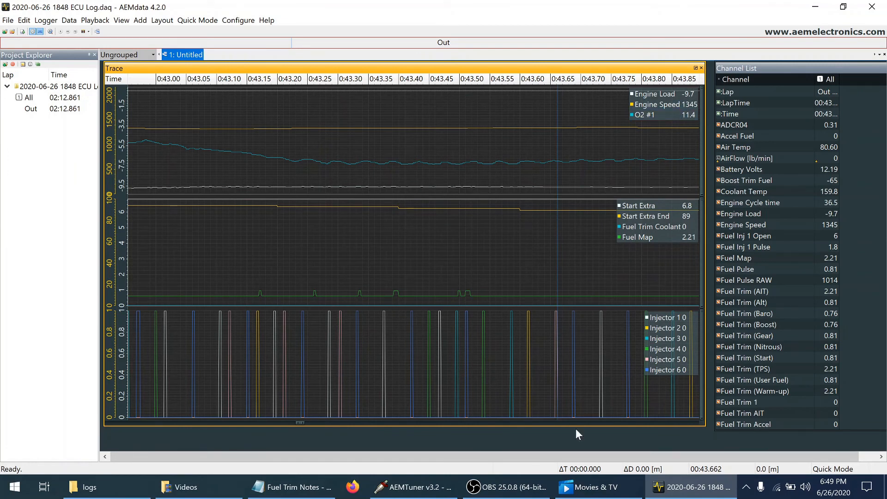
scroll(588, 422, down, 1)
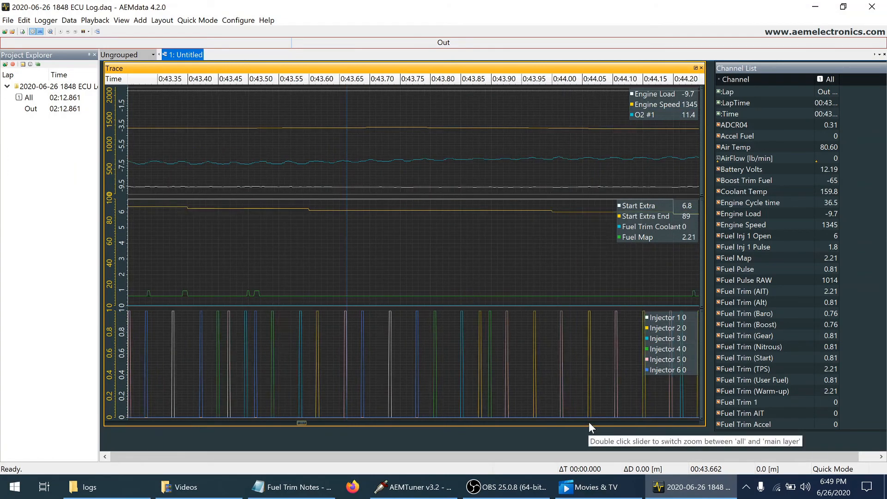
scroll(589, 423, down, 2)
click(472, 154)
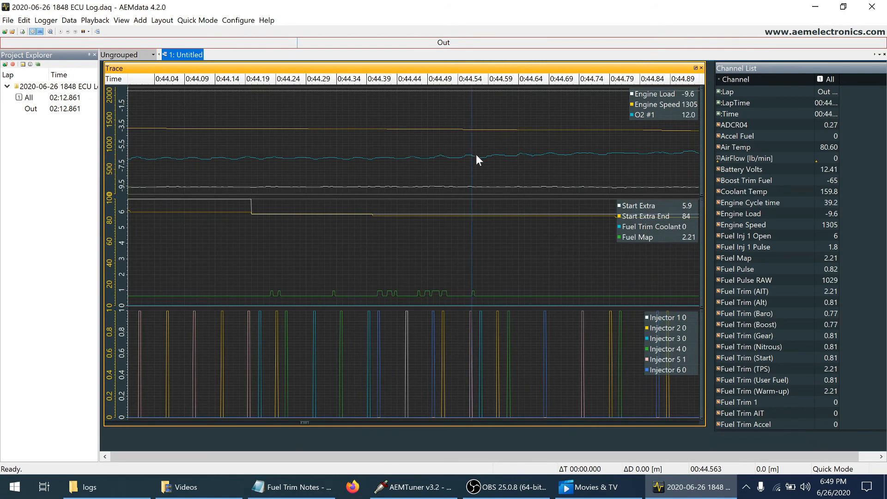
click(540, 157)
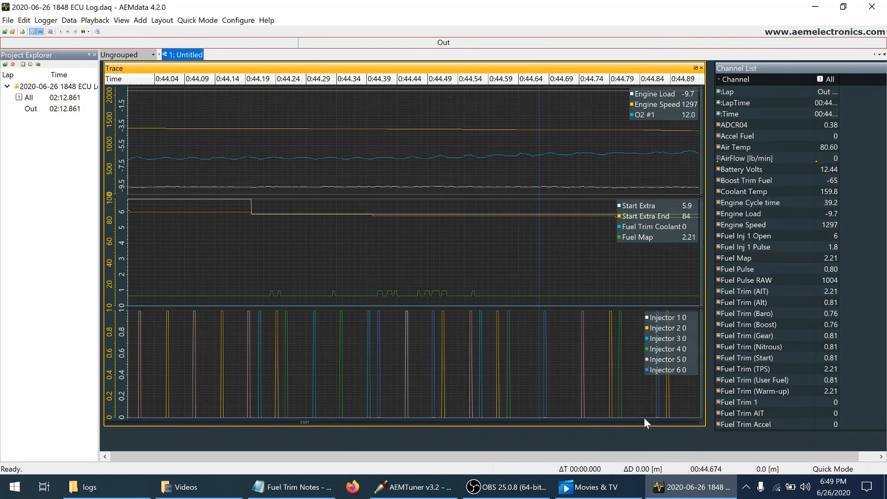
Examine O2 #1 and the fuel channels as Start Extra decays, from about 0:47.02 to 0:49.59.
scroll(642, 421, down, 7)
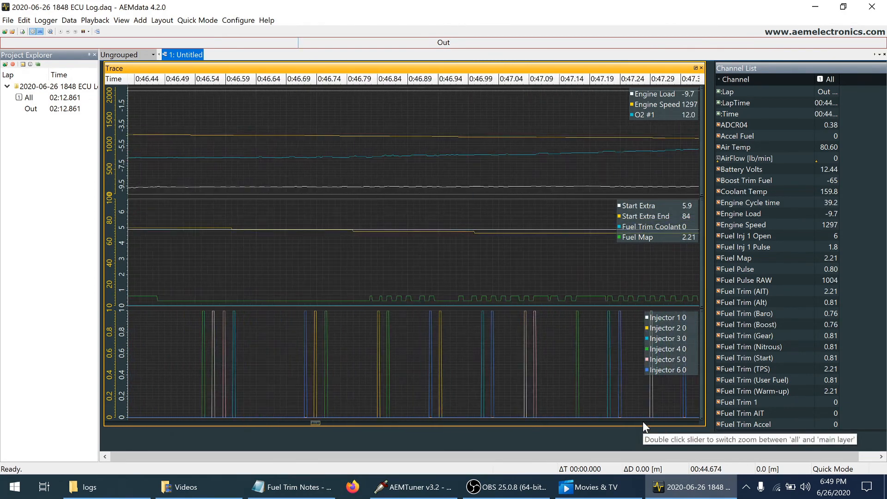
click(487, 159)
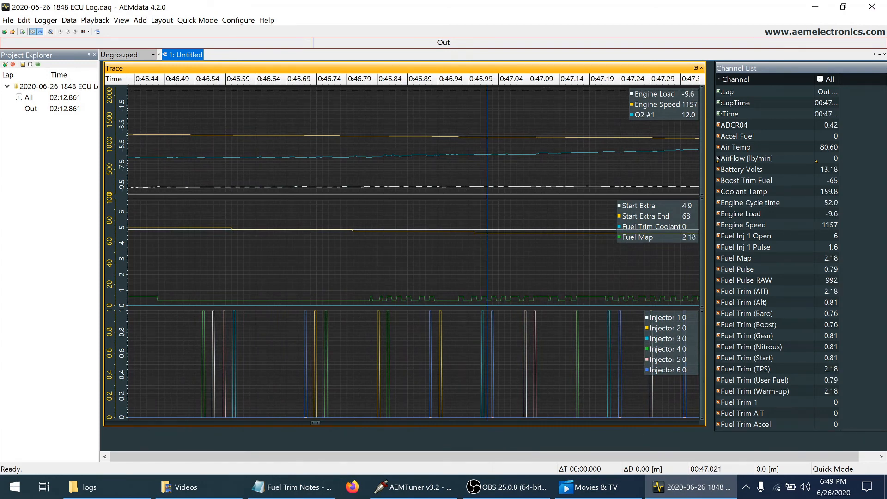
scroll(645, 423, down, 4)
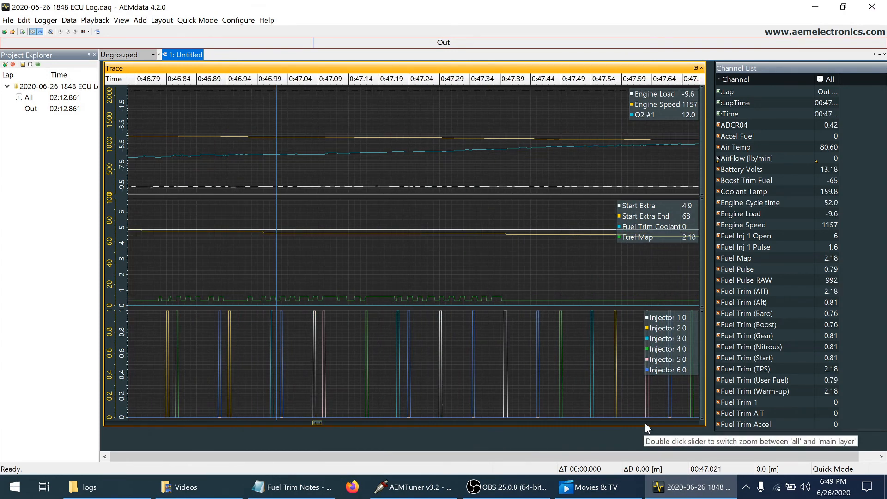
scroll(645, 422, down, 3)
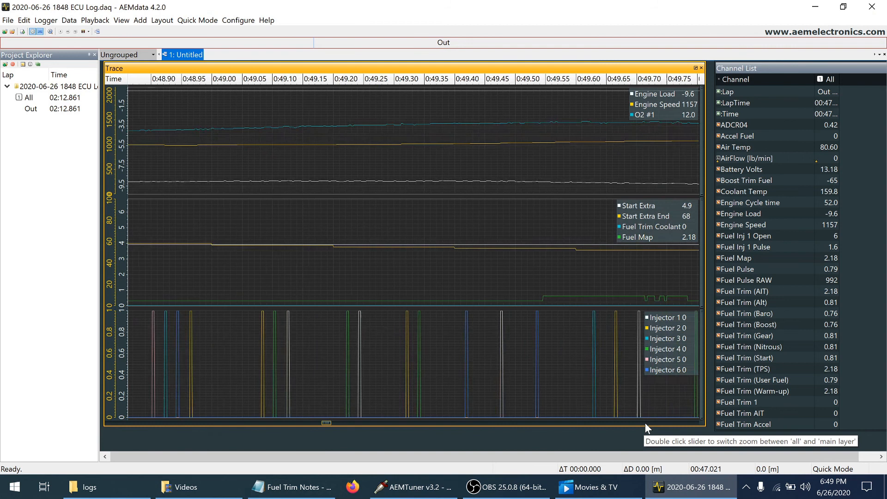
click(570, 218)
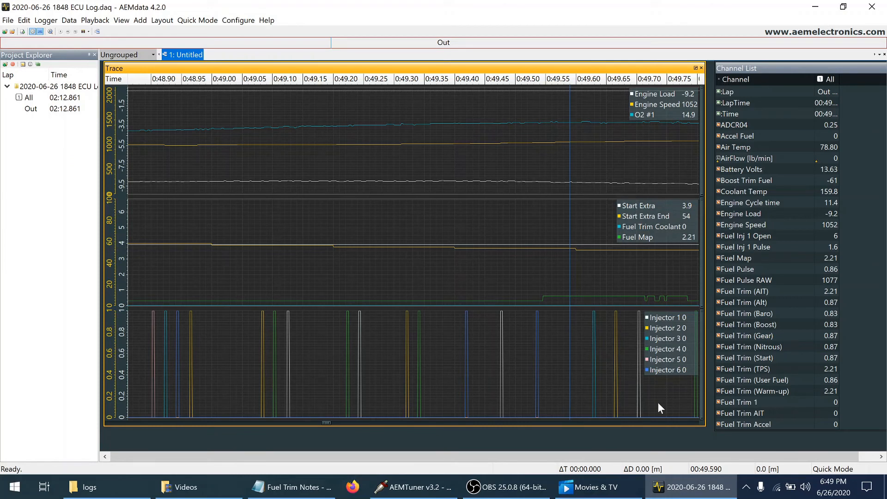
Compare O2 #1 and Engine Speed before and after the Start Extra drop, at about 0:51.73 and 0:52.5.
scroll(653, 422, down, 8)
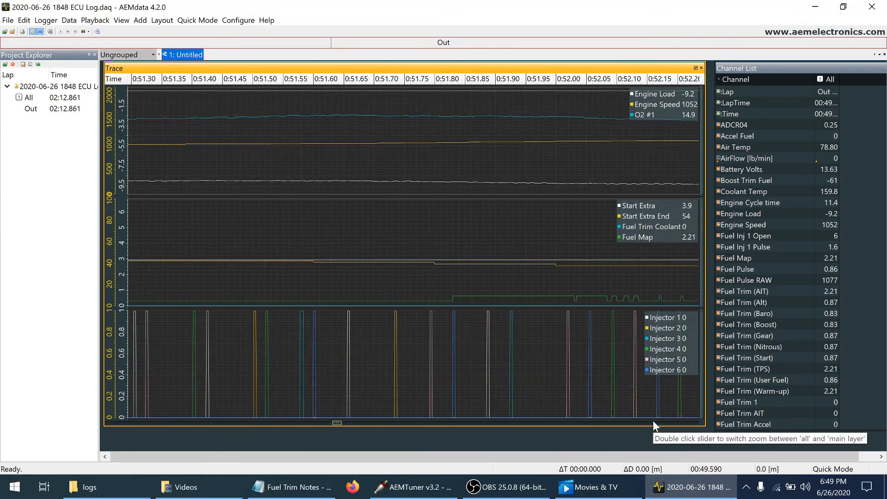
click(182, 148)
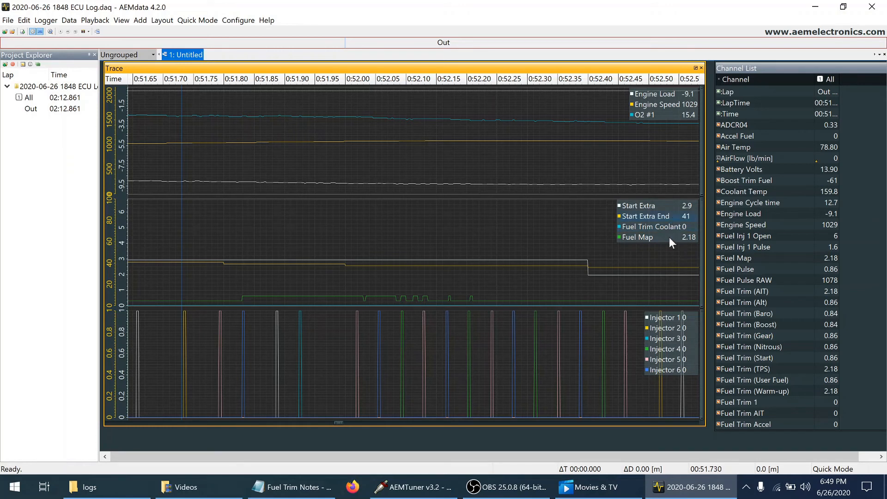
click(665, 272)
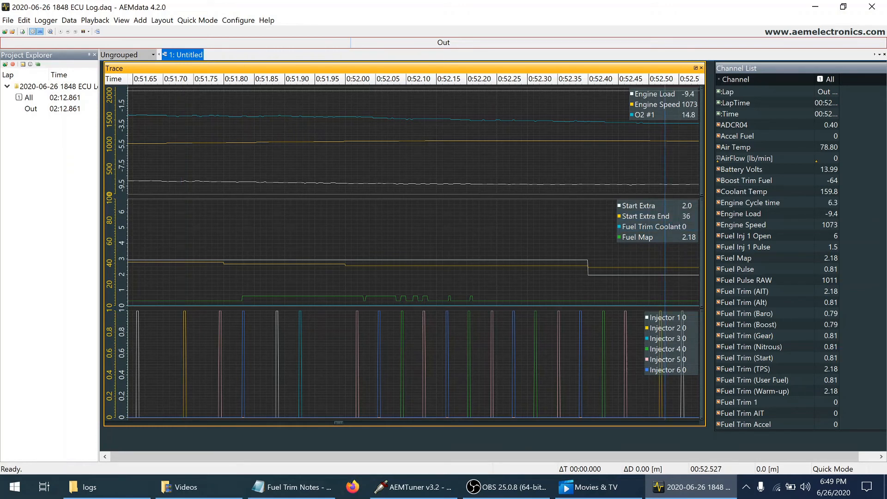
right_click(619, 419)
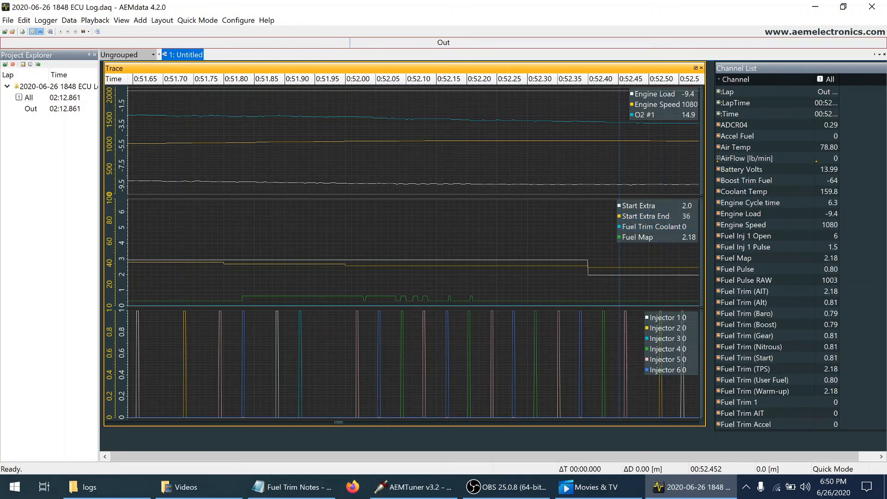
click(356, 422)
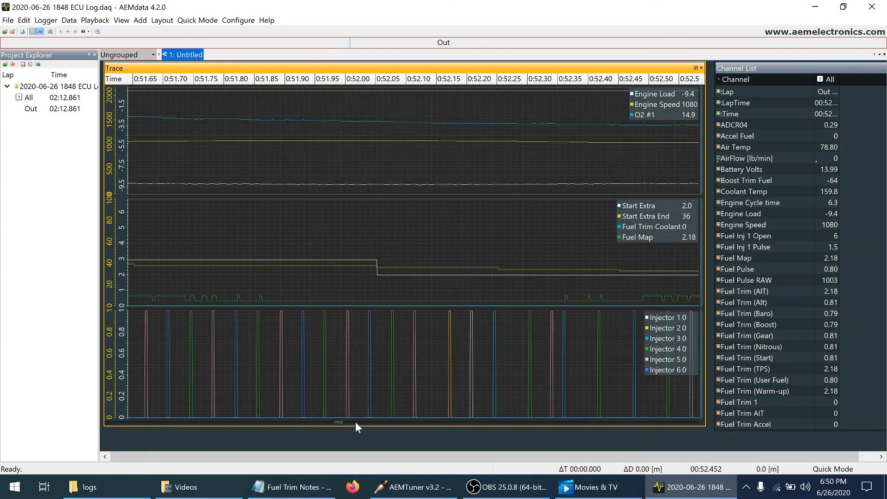
scroll(596, 422, down, 8)
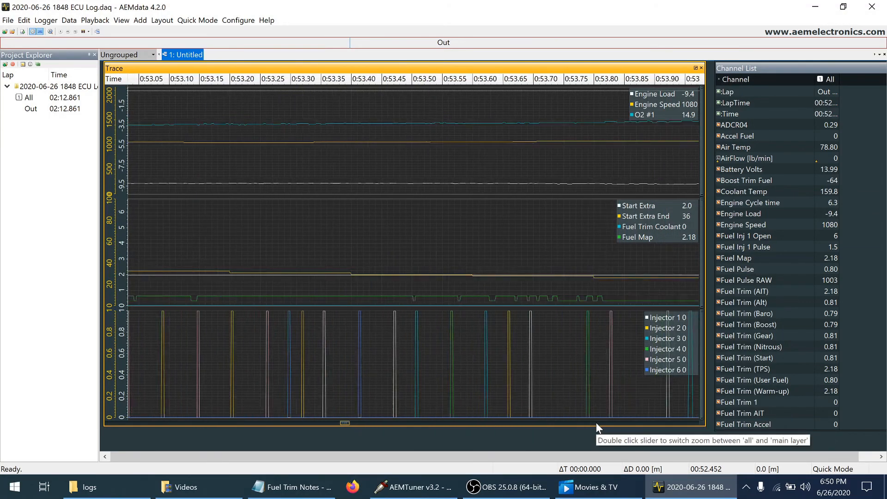
Examine O2 #1, Start Extra and Fuel Map through the end of the start enrichment, at about 0:55.49 and 0:58.93.
click(565, 327)
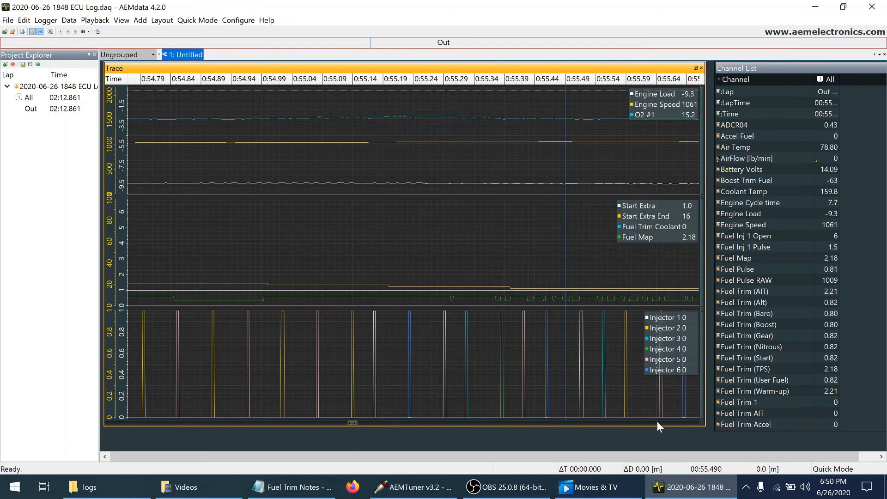
scroll(657, 420, down, 6)
click(587, 273)
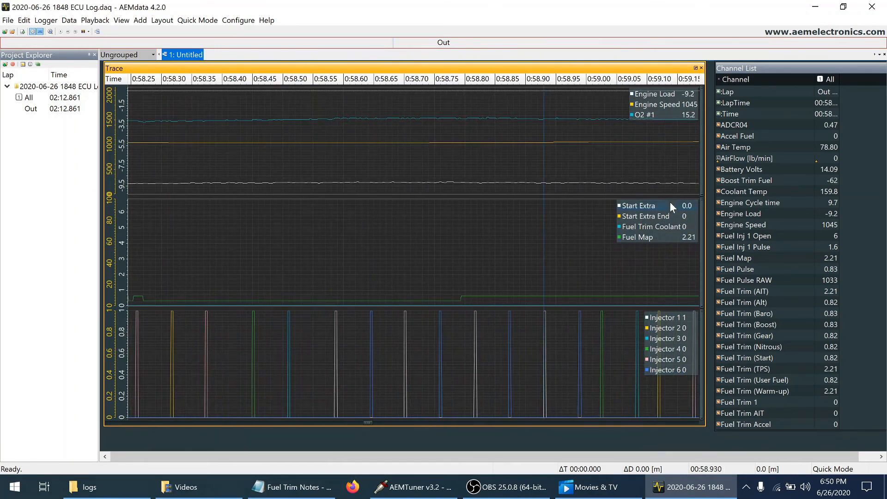
click(597, 425)
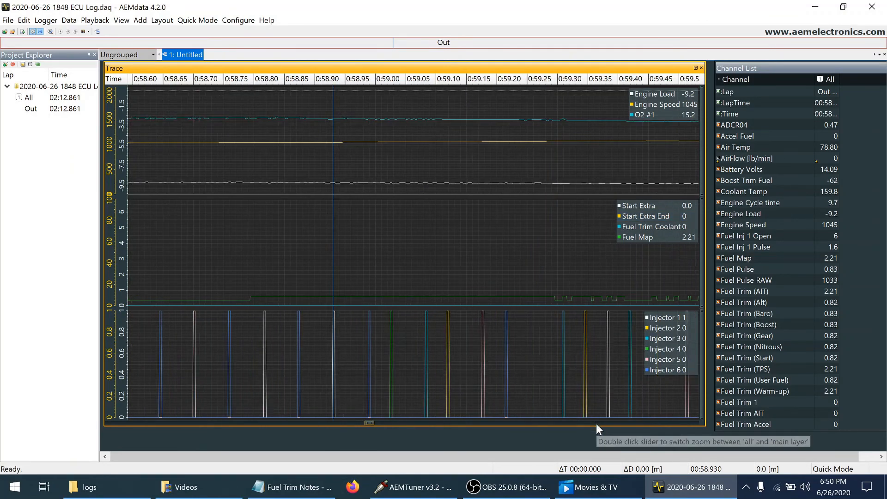
click(597, 424)
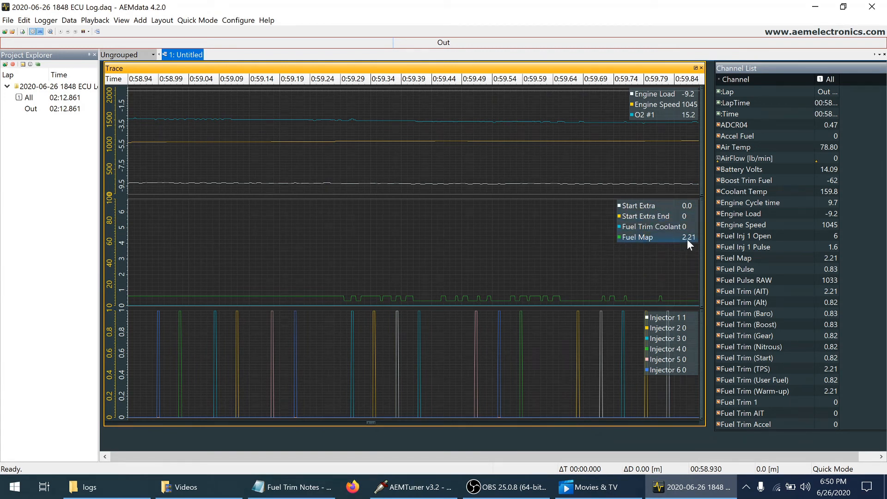
Compare Fuel Map, Fuel Pulse and the fuel trim channels at 0:58.93 with the correction sequence in Fuel Trim Notes.
click(751, 260)
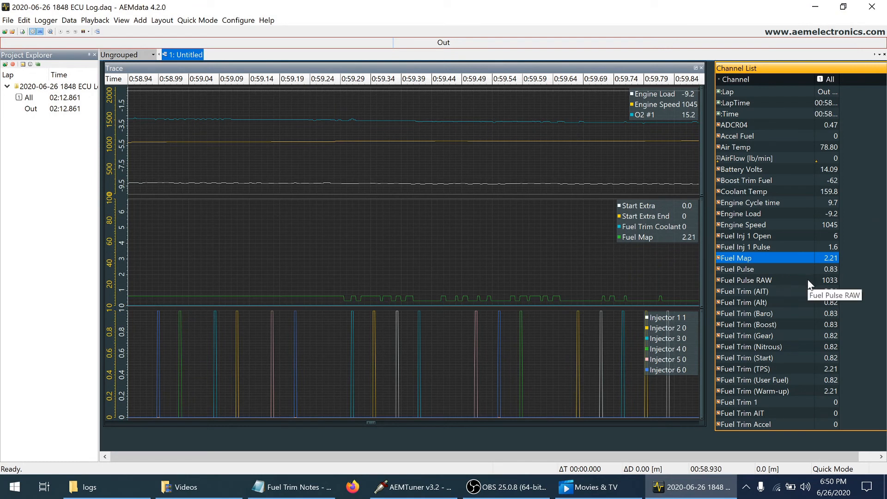
click(789, 294)
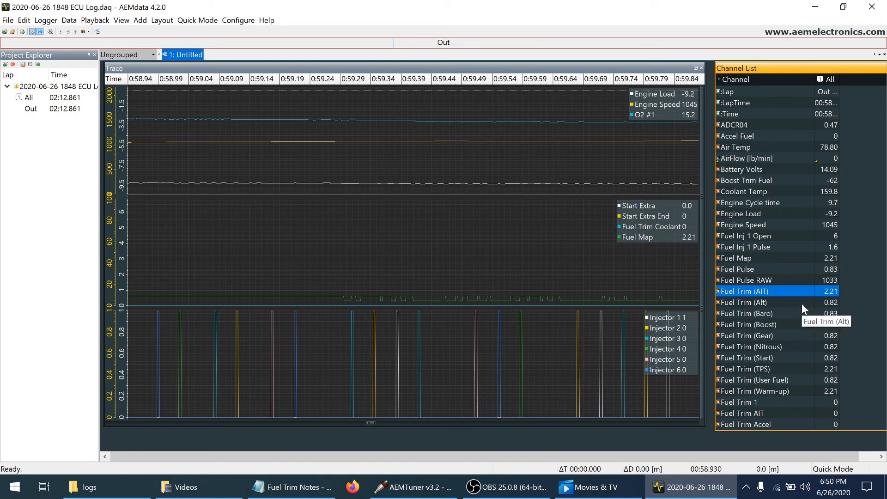
click(785, 370)
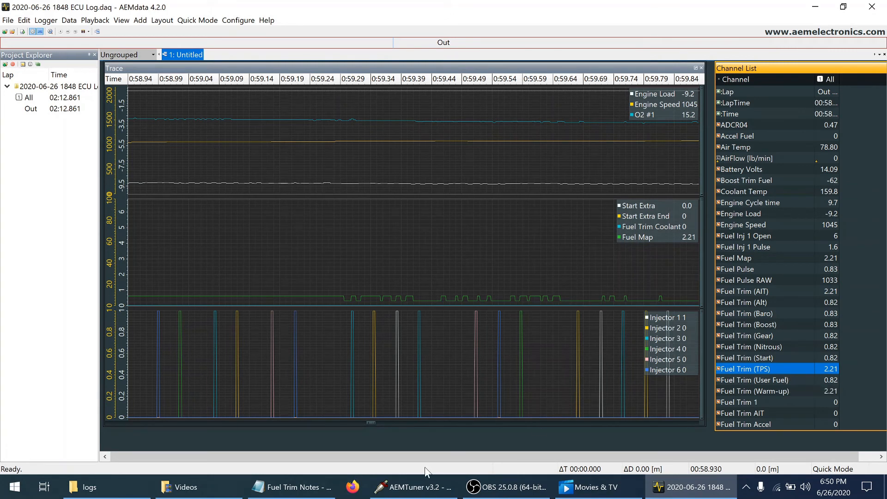
click(291, 487)
click(188, 188)
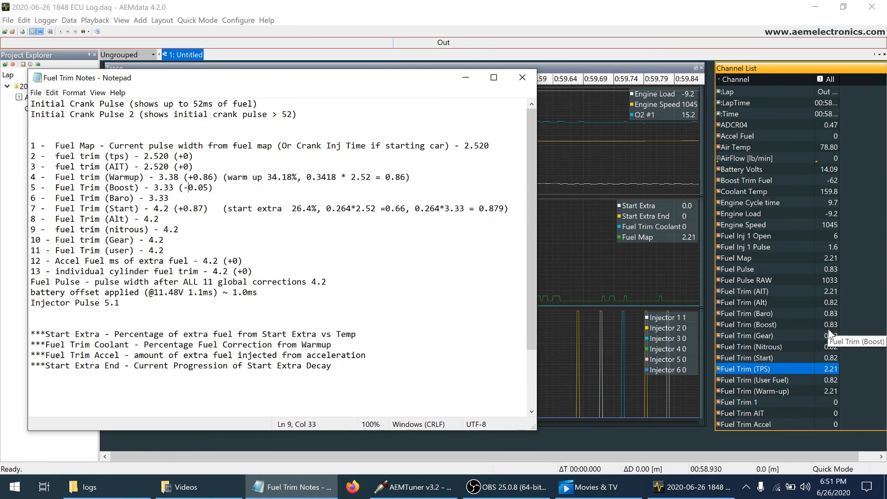
click(783, 270)
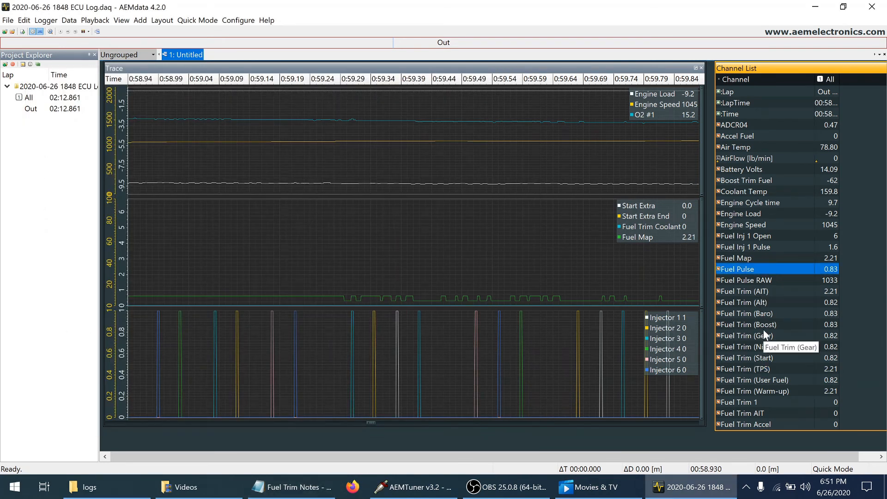
Check the Boost Fuel Trim table among the fuel trims in AEMTuner, and return to the log in AEMdata.
click(414, 487)
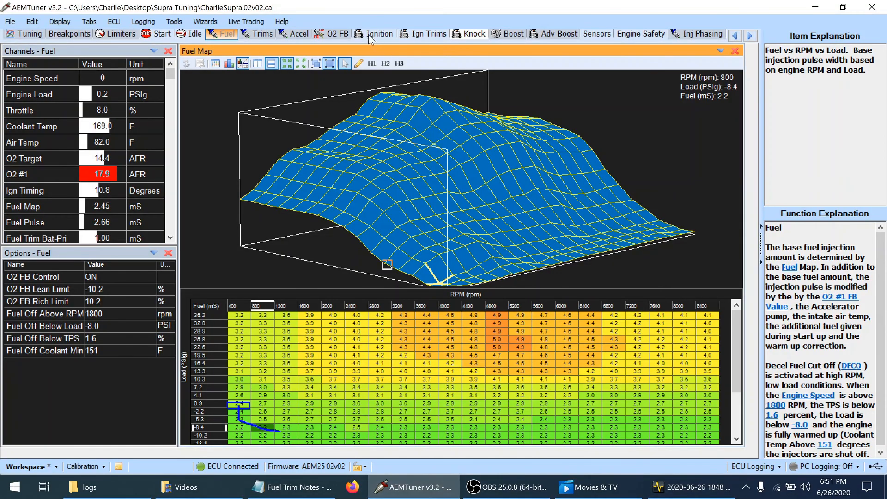
click(265, 35)
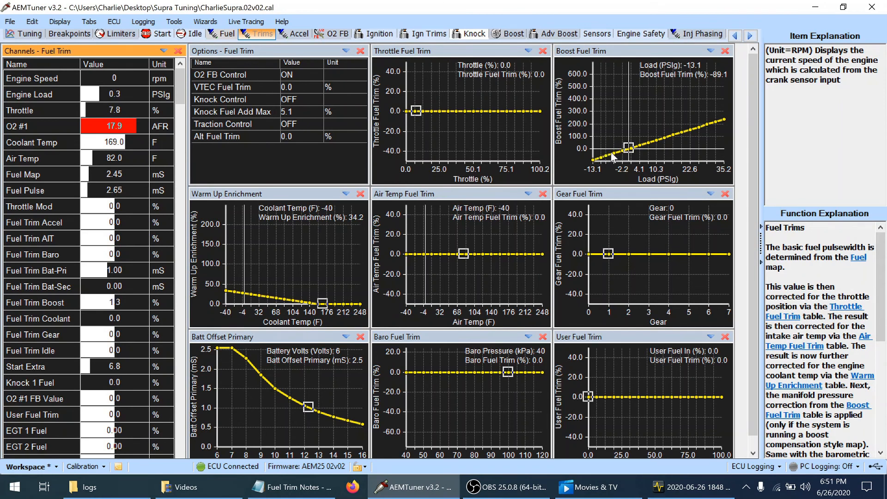
click(815, 7)
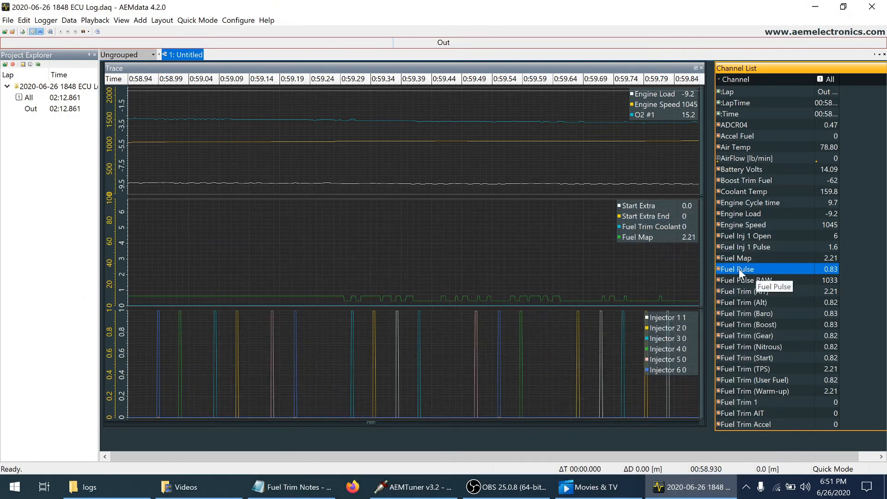
Advance the trace to about 1:02 and look through the channel list from Engine Cycle time down to the Stat Sync'd channels.
click(500, 419)
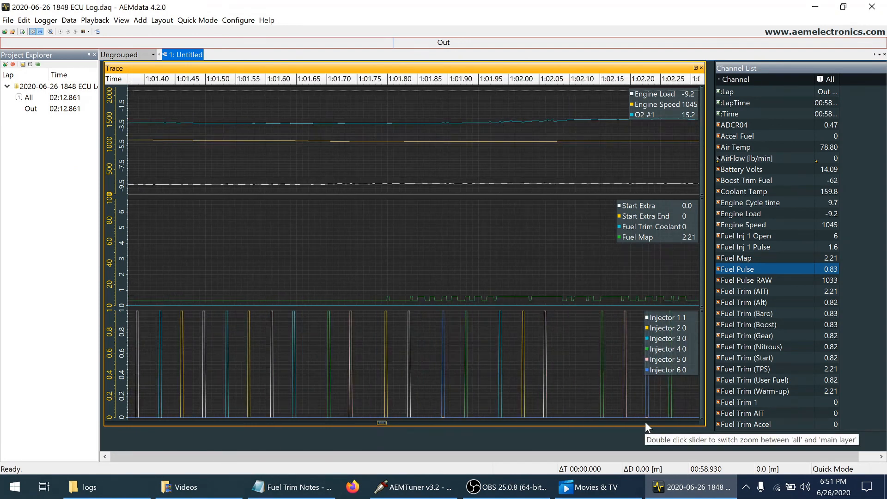
click(844, 201)
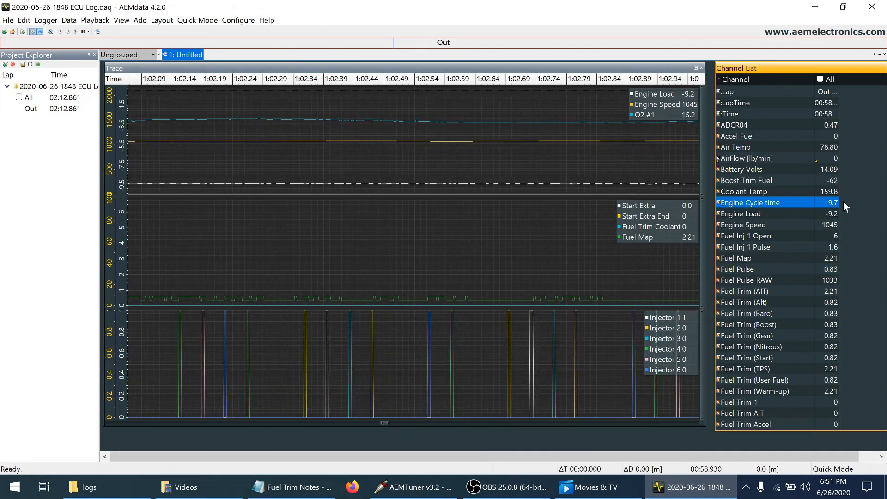
key(Down)
key(Down)
key(Down)
key(Down)
key(Down)
key(Down)
key(Down)
key(Down)
key(Down)
key(Down)
key(Down)
key(Down)
key(Down)
key(Down)
key(Down)
key(Down)
key(Down)
key(Down)
key(Down)
key(Down)
key(Down)
key(Down)
key(Down)
key(Down)
key(Down)
key(Down)
key(Down)
key(Down)
key(Down)
key(Down)
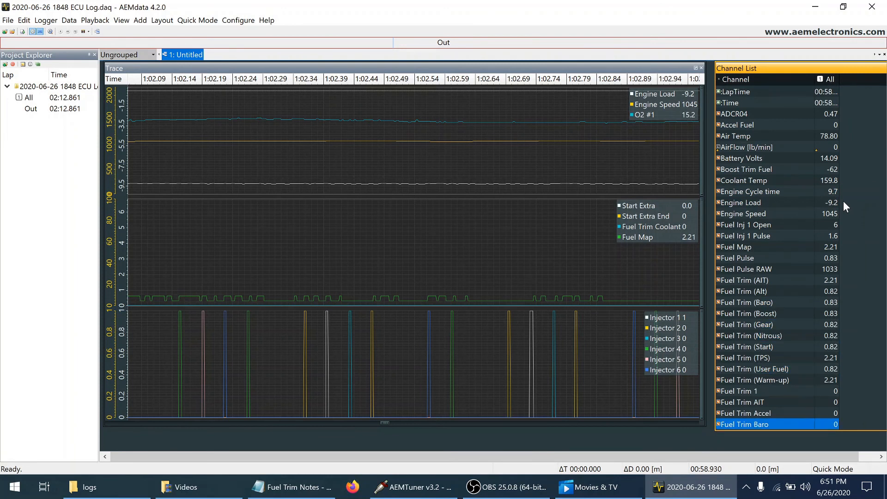
key(Down)
key(Down)
key(Down)
key(Down)
key(Down)
key(Down)
key(Down)
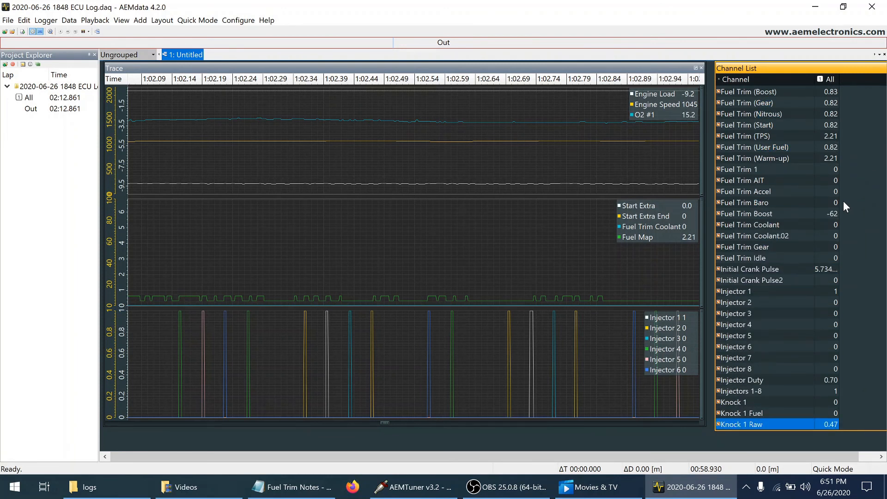
key(Down)
key(Down)
key(Down)
key(Down)
key(Down)
key(Down)
key(Down)
key(Down)
key(Down)
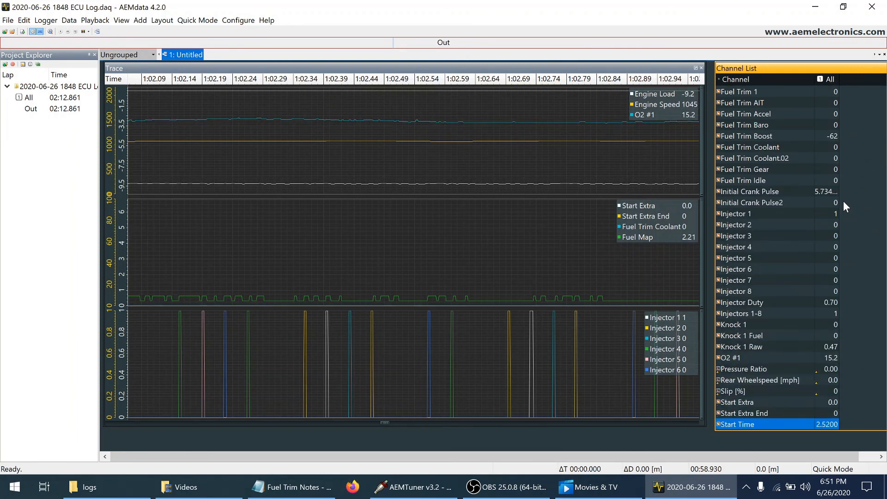
key(Down)
key(Down)
key(Down)
key(Down)
key(Down)
key(Down)
key(Down)
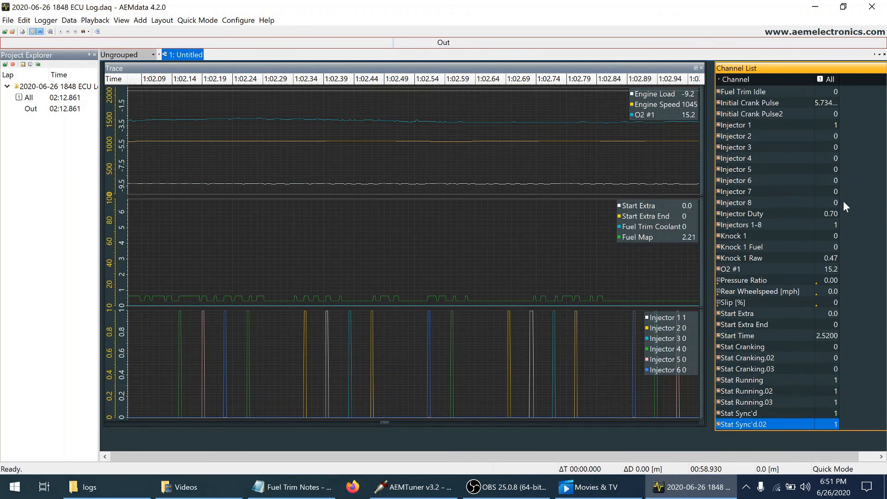
Review the channel list back up from the status channels, past the injector and fuel trim channels, to Lap.
key(Up)
key(Up)
key(Up)
key(Up)
key(Up)
key(Up)
key(Up)
key(Up)
key(Up)
key(Up)
key(Up)
key(Up)
key(Up)
key(Up)
key(Up)
key(Up)
key(Up)
key(Up)
key(Up)
key(Up)
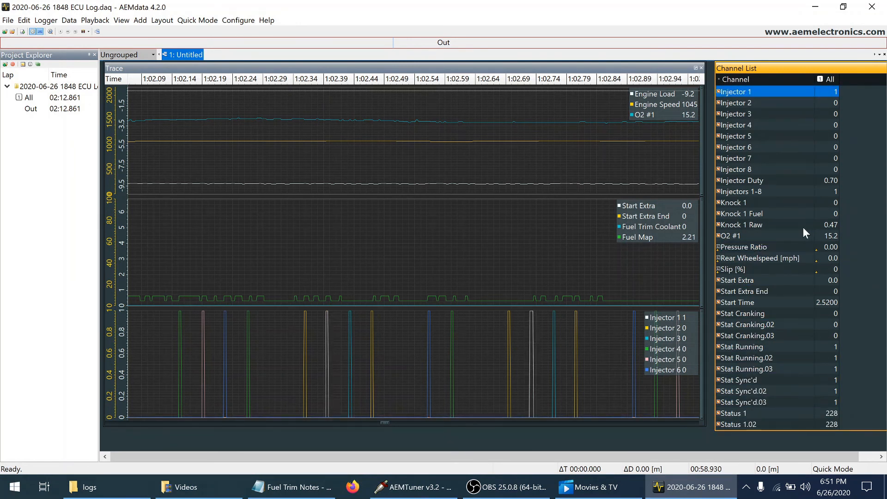
click(796, 238)
key(Up)
key(Up)
key(Up)
key(Up)
key(Up)
key(Up)
key(Up)
key(Up)
key(Up)
key(Up)
key(Up)
key(Up)
key(Up)
key(Up)
key(Up)
key(Up)
key(Up)
key(Up)
key(Up)
key(Up)
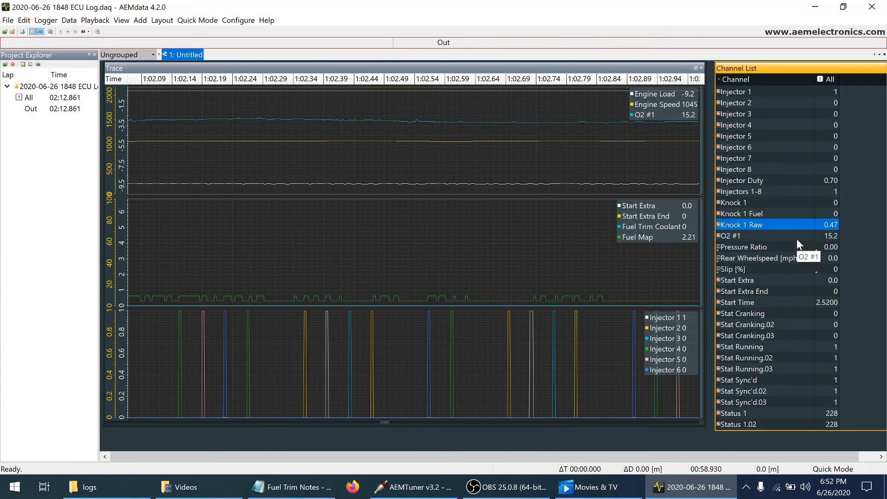
key(Up)
key(Up)
key(Up)
key(Up)
key(Up)
key(Up)
key(Up)
key(Up)
key(Up)
key(Up)
key(Up)
key(Up)
key(Up)
key(Up)
key(Up)
key(Up)
key(Up)
key(Up)
key(Up)
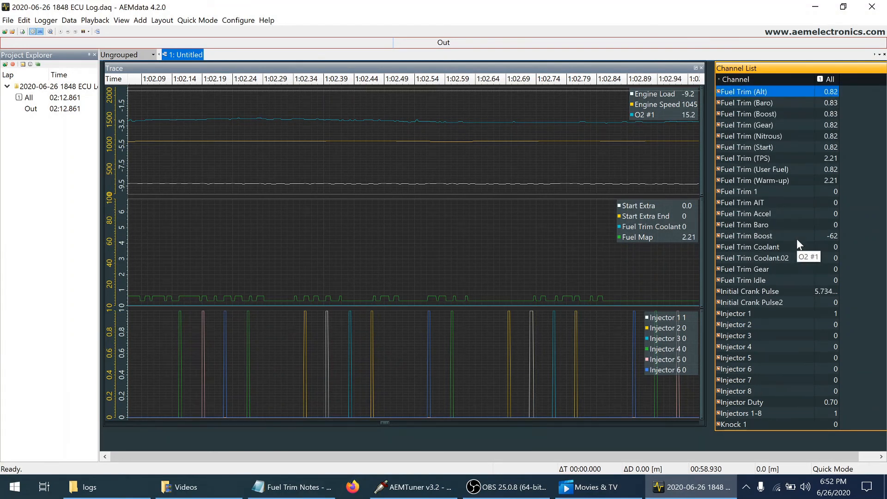
key(Up)
key(Up)
key(Up)
key(Up)
key(Up)
key(Up)
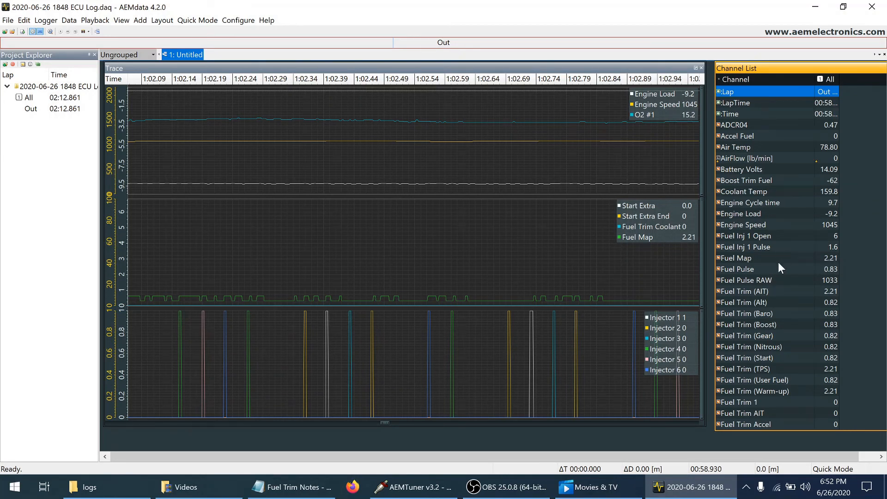
Compare Fuel Pulse and Fuel Inj 1 Pulse at 0:58.93 with their values at about 1:05.58, and switch to the start calibration in AEMTuner.
click(768, 270)
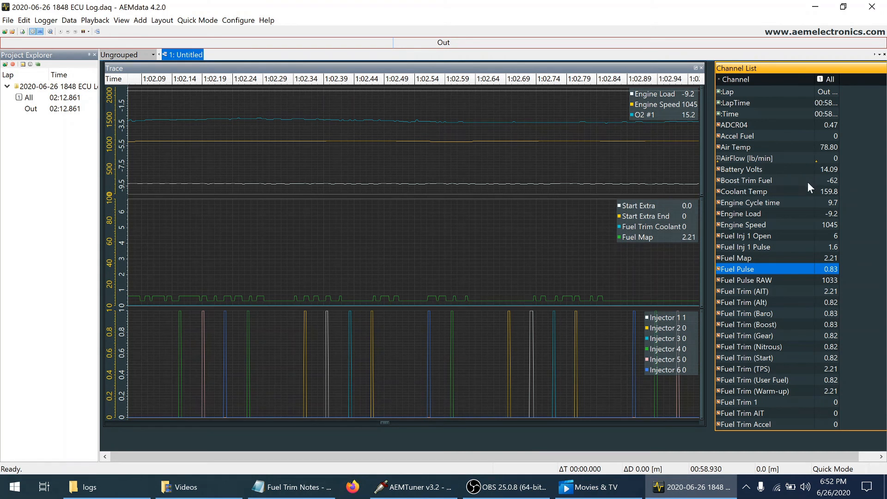
click(831, 252)
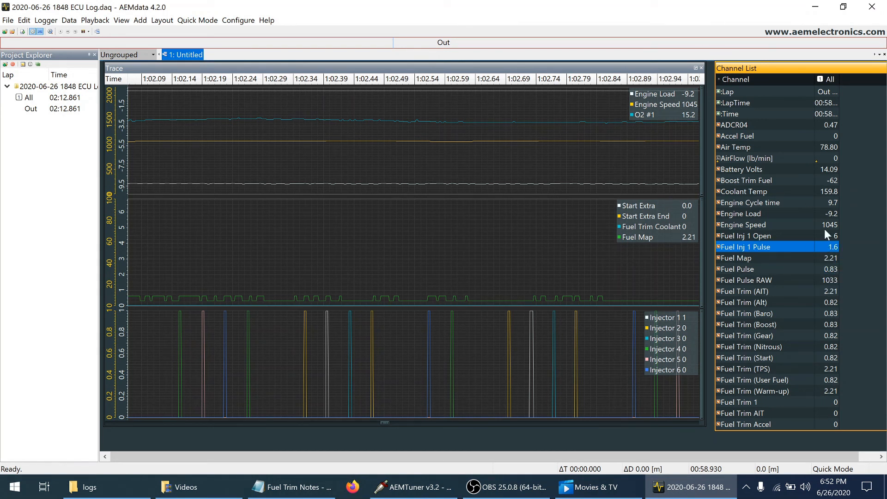
click(538, 423)
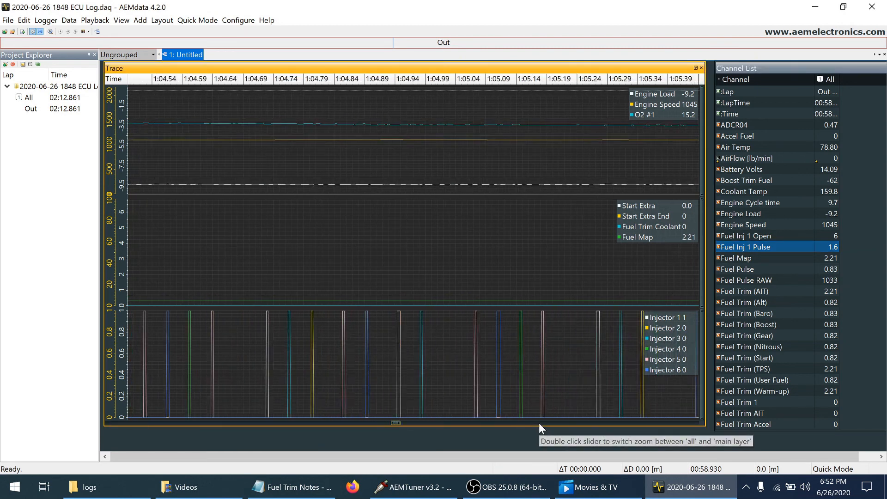
click(573, 263)
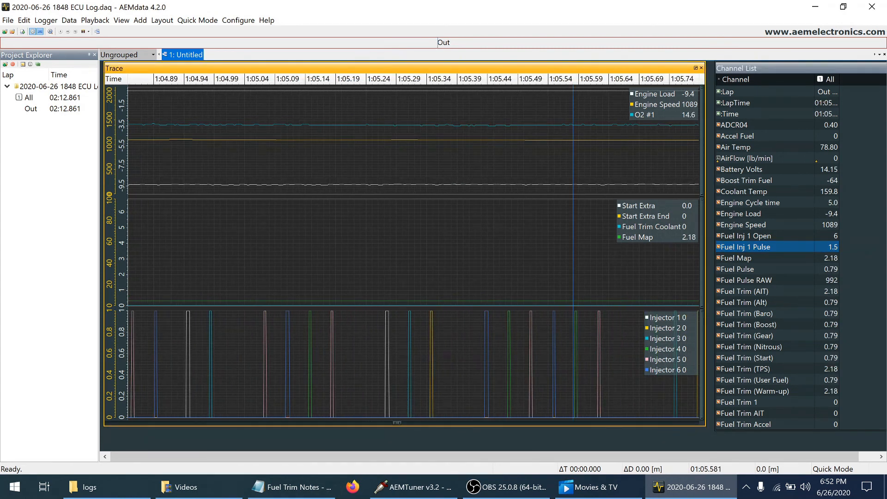
click(653, 422)
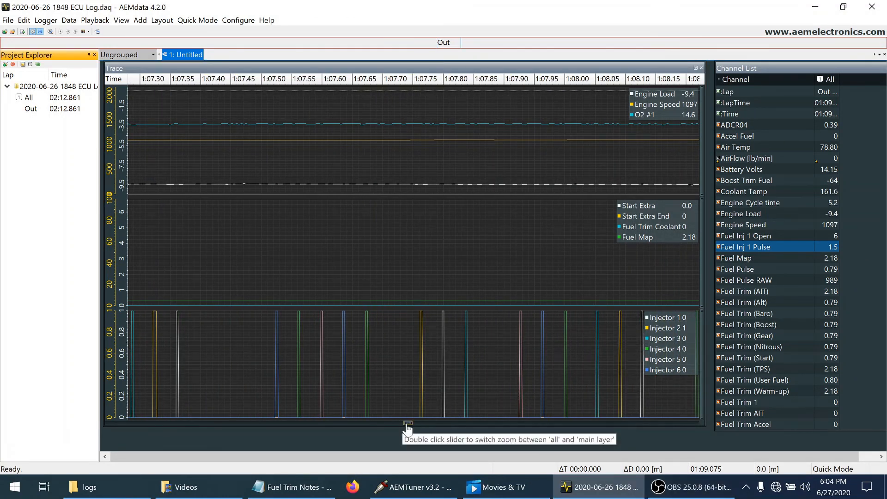
click(433, 495)
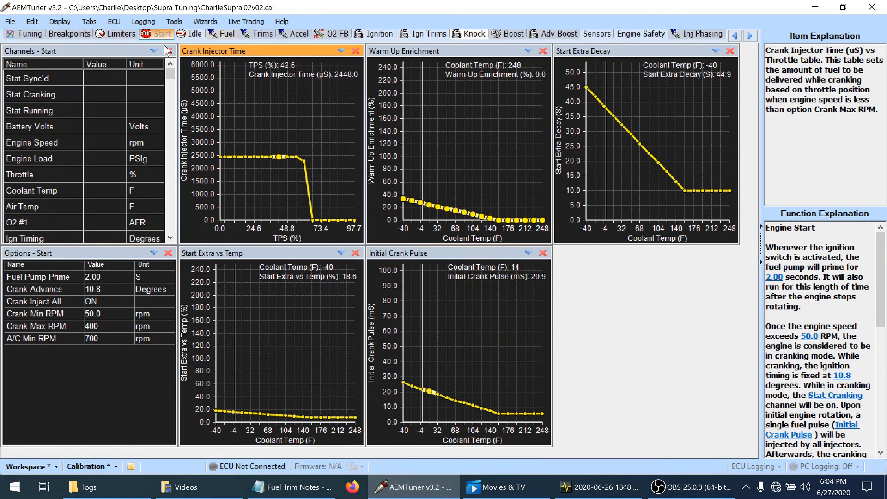
Raise the Crank Injector Time at 48.8% throttle to about 3700 µs.
click(253, 155)
key(Left)
key(Left)
key(Left)
key(Left)
key(Right)
key(Right)
key(Right)
key(Right)
key(Right)
key(Right)
key(Right)
key(Right)
key(Right)
key(shift+Left)
key(shift+Left)
key(shift+Left)
key(shift+Left)
key(Right)
key(Right)
key(Right)
key(Up)
key(Up)
key(Up)
key(Up)
key(Up)
key(Up)
key(Up)
key(Up)
key(Up)
key(Up)
key(Up)
key(Up)
key(Up)
key(Up)
key(Up)
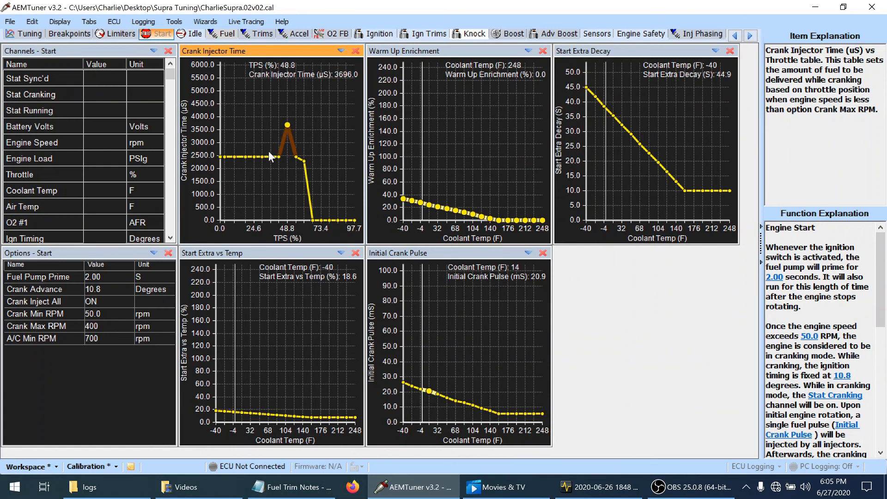
Interpolate the Crank Injector Time linearly from about 18% throttle up to the peak at 48.8%.
key(Left)
key(Left)
key(Left)
key(Left)
key(Left)
key(shift+Right)
key(shift+Right)
key(shift+Right)
key(shift+Right)
key(shift+Right)
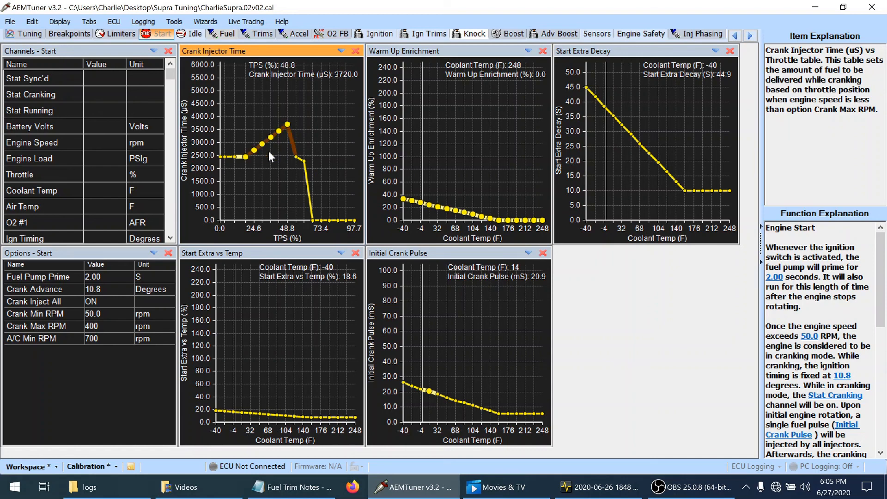
Raise the Crank Injector Time at 42.6% throttle to about 3700 µs, nearly level with the 48.8% point.
key(Left)
key(Left)
key(Right)
key(Up)
key(Up)
key(Up)
key(Up)
key(Up)
key(Up)
key(Up)
key(Up)
key(Up)
key(Up)
Smooth the Crank Injector Time ramp by raising the 36.7% throttle point to about 3400 µs and the point below it to about 3050 µs.
key(Left)
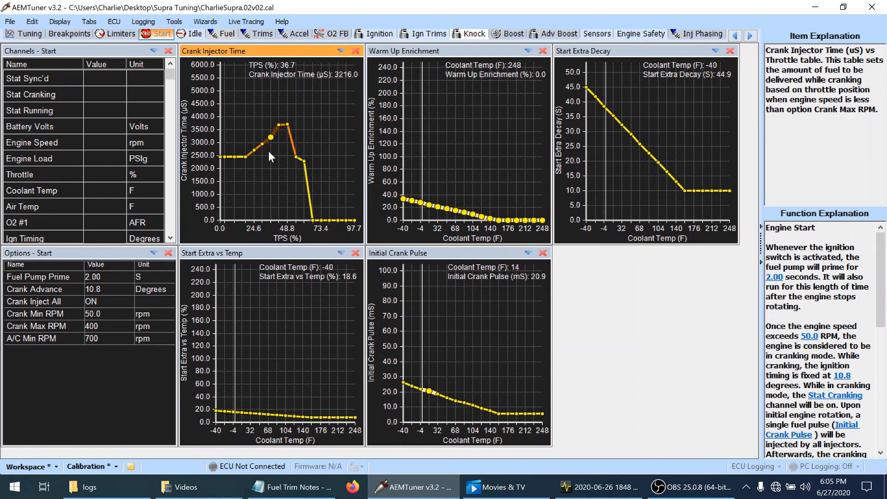
key(Up)
key(Up)
key(Up)
key(Up)
key(Up)
key(Up)
key(Up)
key(Up)
key(Left)
key(Up)
key(Up)
key(Up)
key(Up)
key(Right)
key(Up)
Raise the Crank Injector Time at 55.1% throttle to 2976 µs.
key(Right)
key(Right)
key(Right)
key(Up)
key(Up)
key(Up)
key(Up)
key(Up)
key(Up)
key(Up)
key(Up)
key(Up)
key(Up)
key(Up)
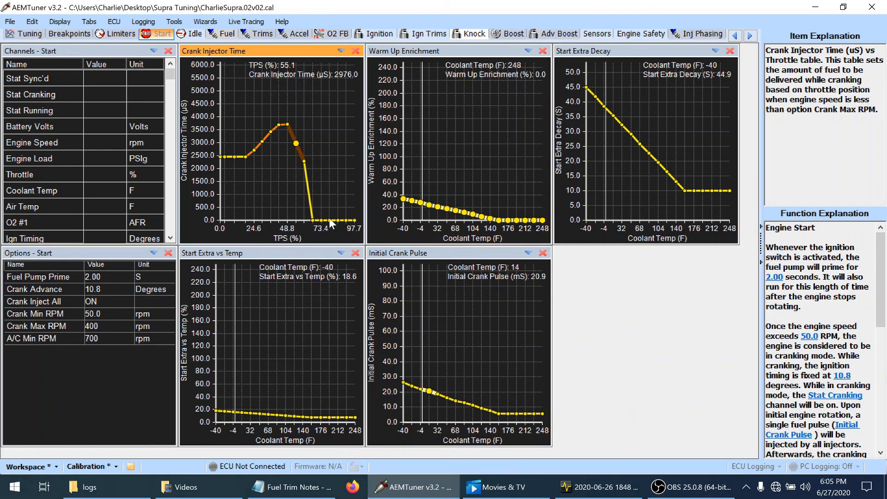
Check the Initial Crank Pulse values at coolant temperatures of 68 °F and 104 °F.
click(452, 340)
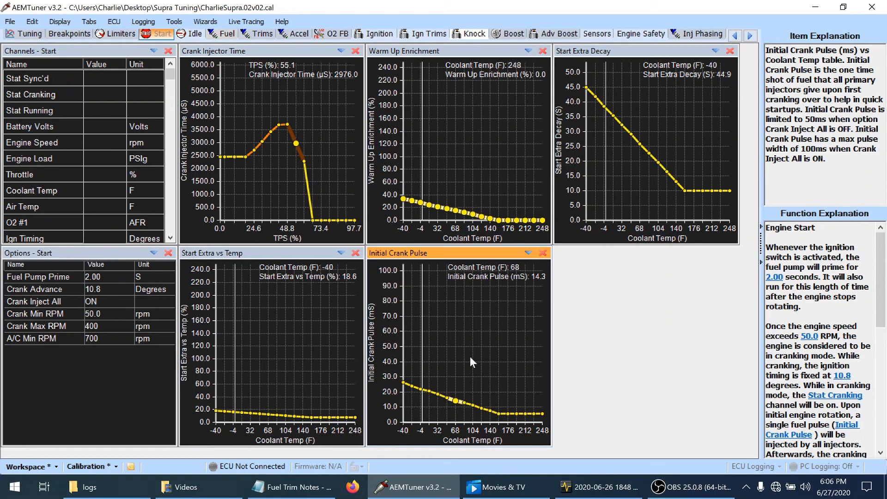
click(474, 341)
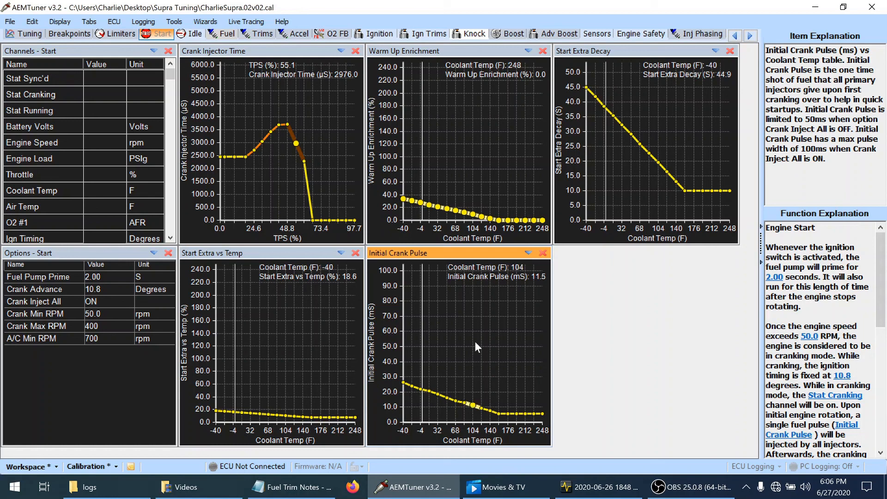
click(456, 401)
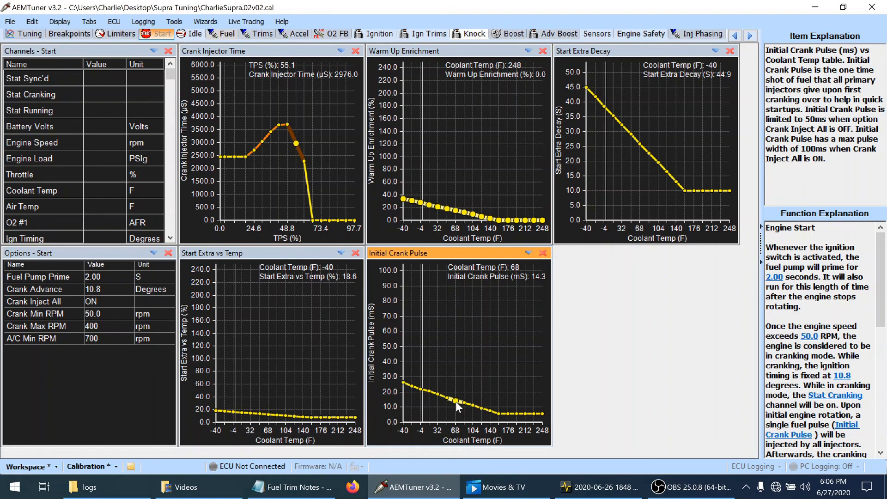